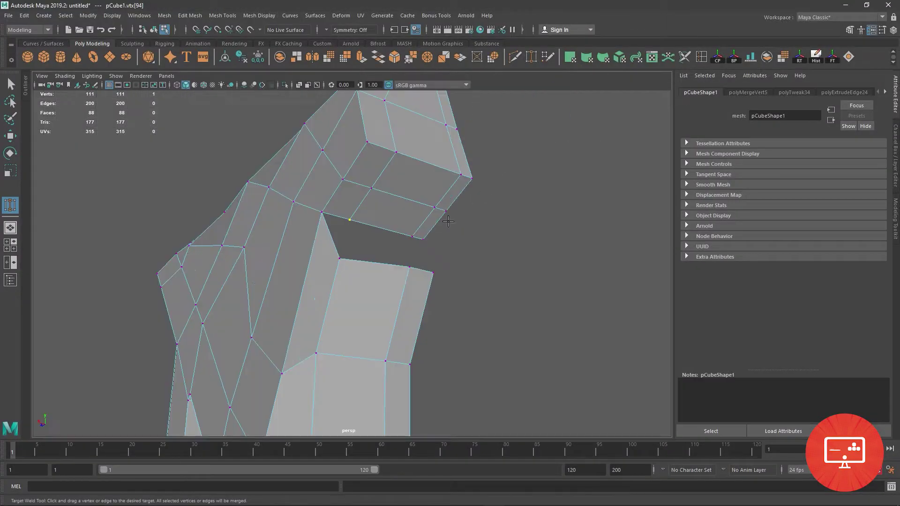
Step: Target-weld the stray corner vertices onto their neighbours, undoing one weld and redoing it
left_click_drag(432, 269, 423, 240)
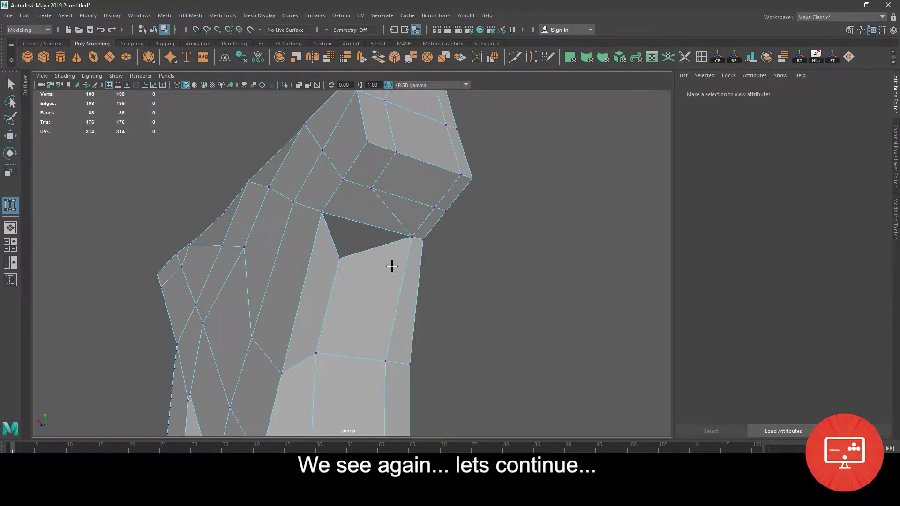
key("ctrl+z")
key("ctrl+z")
key("ctrl+z")
key("ctrl+z")
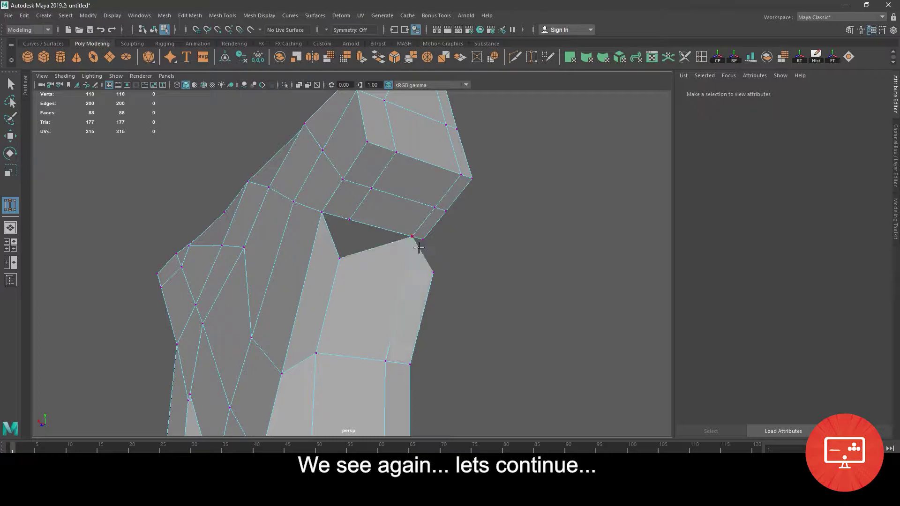
left_click_drag(428, 254, 423, 240)
left_click_drag(351, 220, 349, 219)
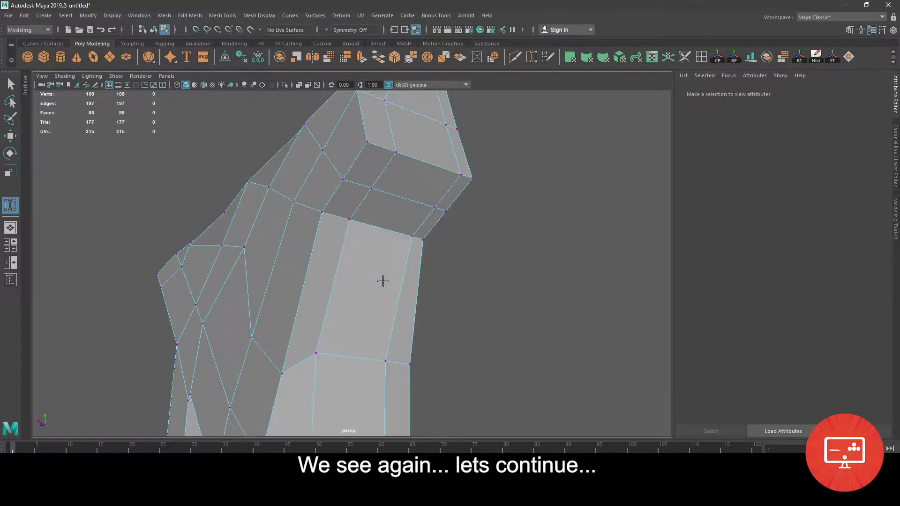
right_click_drag(313, 176, 402, 156)
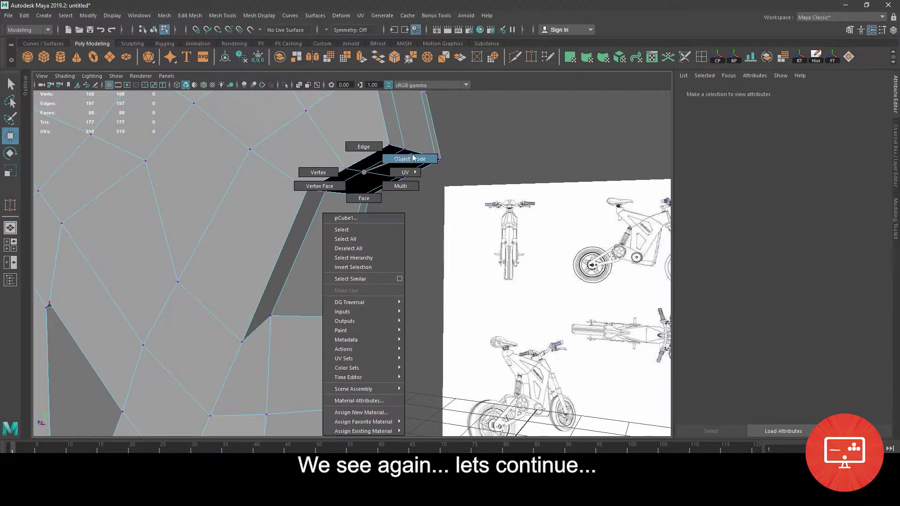
Step: Orbit to the open gap, select the seat mesh and switch to Edge mode
mouse_move(486, 157)
left_mouse_down("alt")
mouse_move(458, 170)
mouse_move(412, 305)
left_mouse_up("alt")
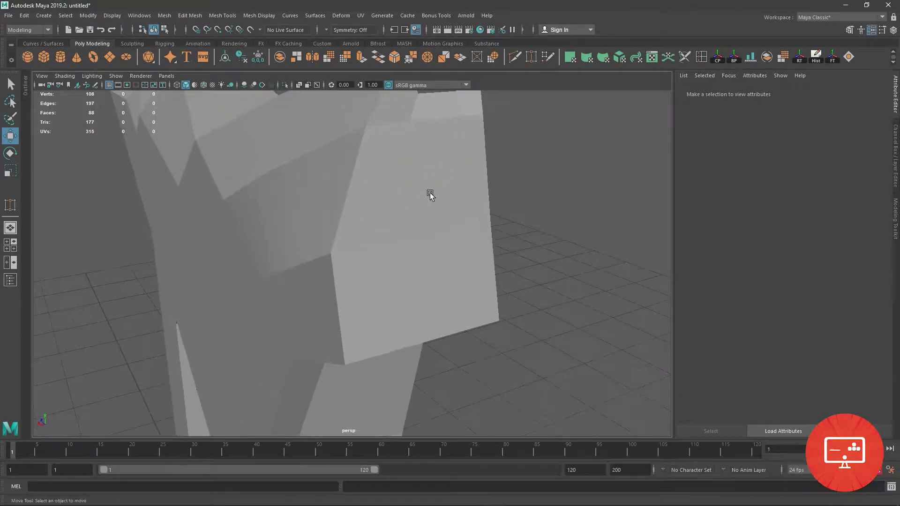
left_click_drag(428, 195, 346, 327, "alt")
left_click(345, 328)
right_click_drag(349, 238, 354, 210)
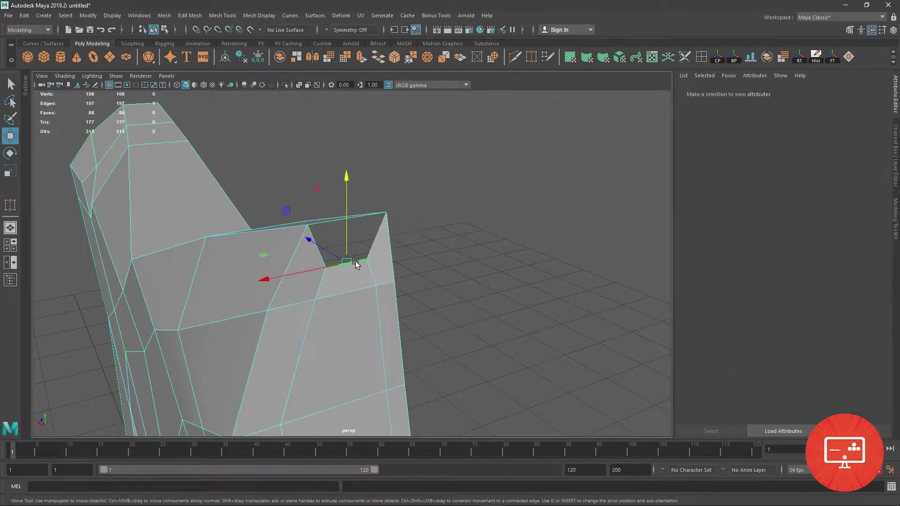
mouse_move(355, 260)
left_mouse_down("alt")
mouse_move(384, 277)
mouse_move(339, 241)
left_mouse_up("alt")
Step: Bridge the two opposite border edges across the gap to close the seat
left_click(338, 241)
left_click(352, 275, "shift")
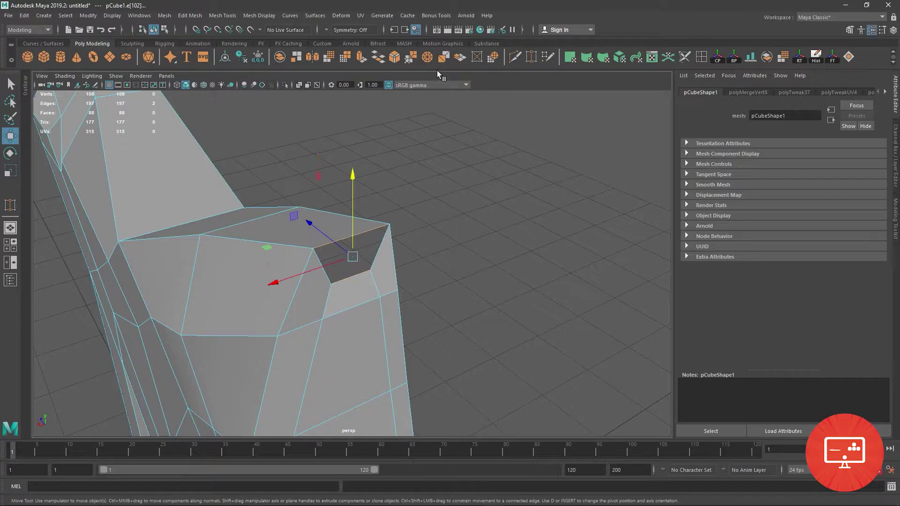
left_click(378, 57)
right_click_drag(360, 238, 316, 240)
scroll(316, 240, "down", 5)
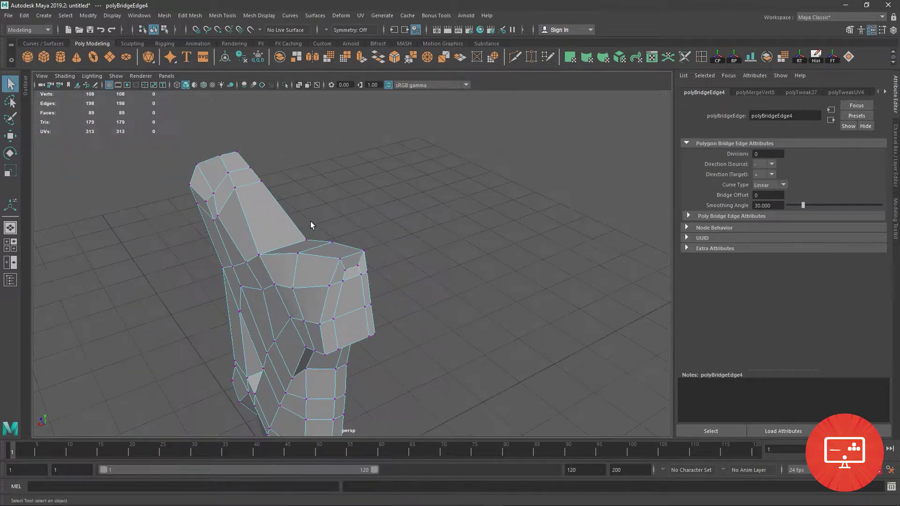
mouse_move(310, 221)
left_mouse_down("alt")
mouse_move(110, 139)
mouse_move(424, 389)
left_mouse_up("alt")
Step: Merge the seat's overlapping vertices and return to object mode with F8
right_click(336, 267, "shift")
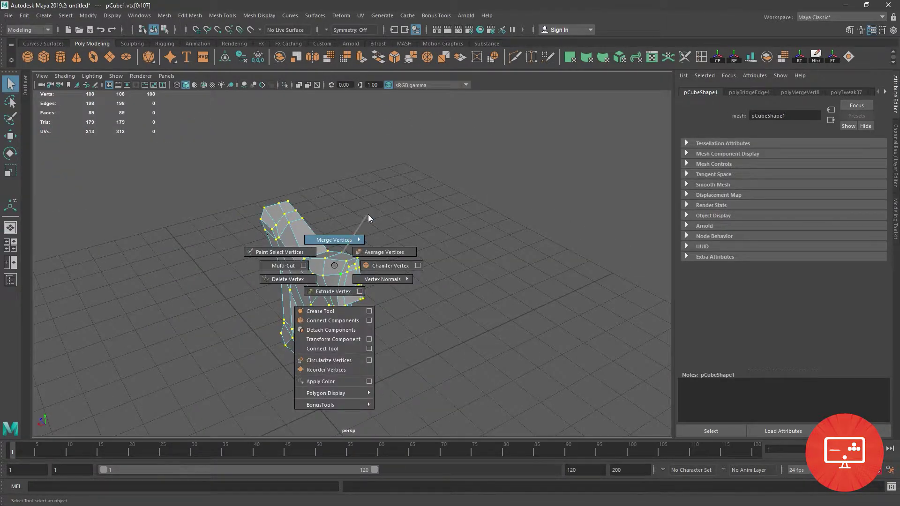
right_click_drag(368, 215, 396, 193, "shift")
left_click(426, 243)
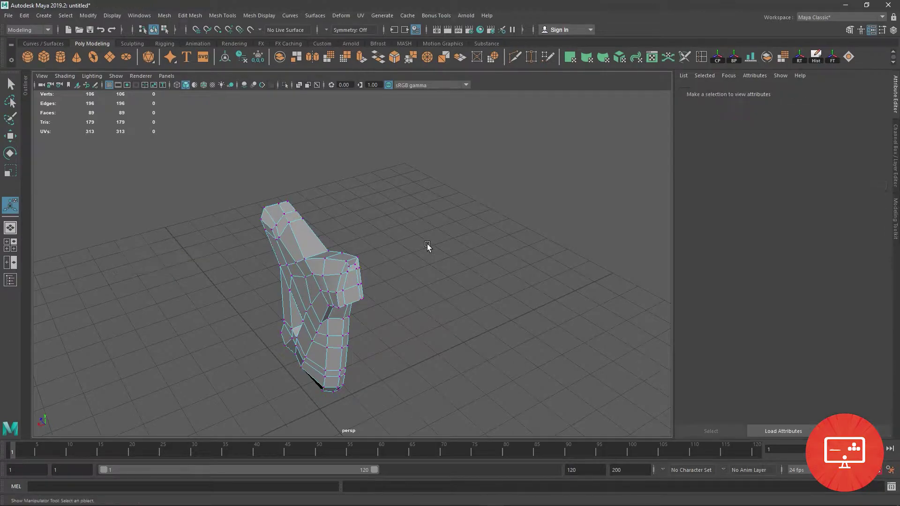
key("F8")
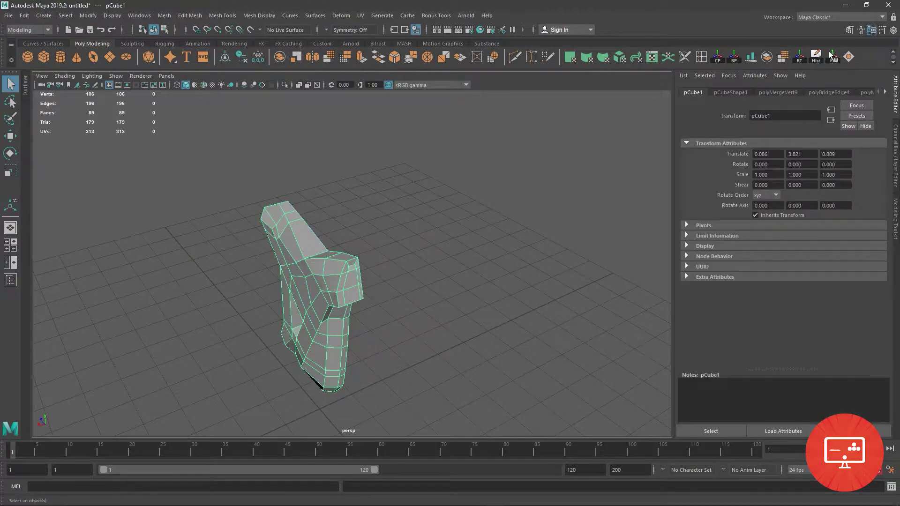
Step: Toggle the seat's smooth mesh preview with 3, then orbit toward the bike reference
left_click(553, 197)
left_click(308, 302)
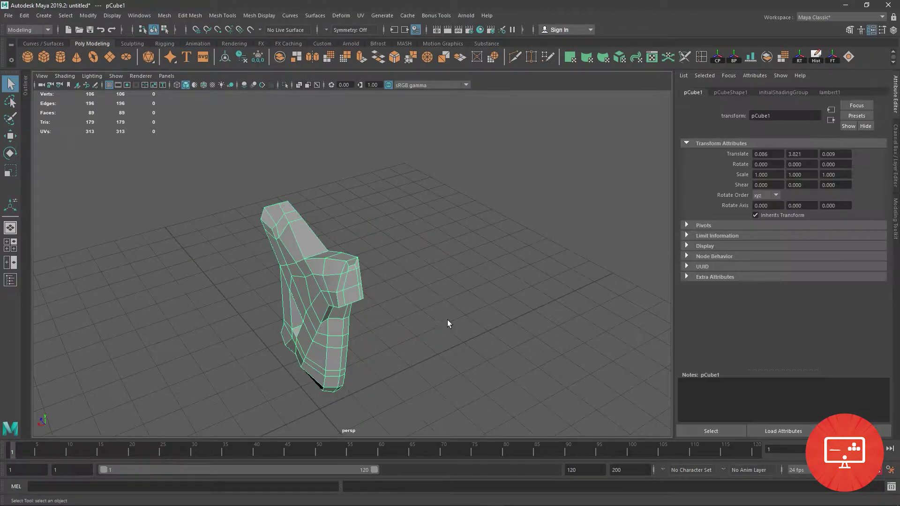
key("3")
left_click(415, 287)
mouse_move(432, 316)
left_mouse_down("alt")
mouse_move(497, 279)
mouse_move(423, 257)
left_mouse_up("alt")
Step: Mirror the seat into its other half with Axis Position set to Bounding Box
left_click(426, 256)
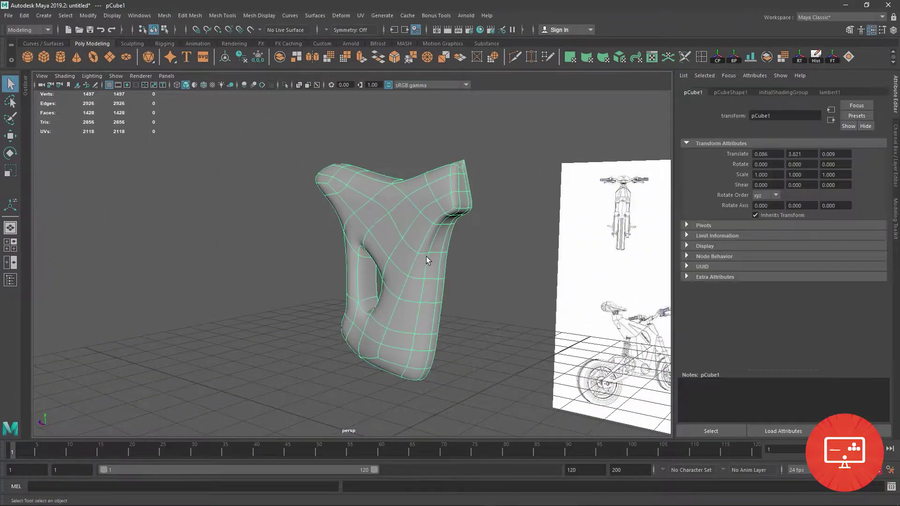
left_click(313, 57)
left_click_drag(305, 248, 460, 251, "alt")
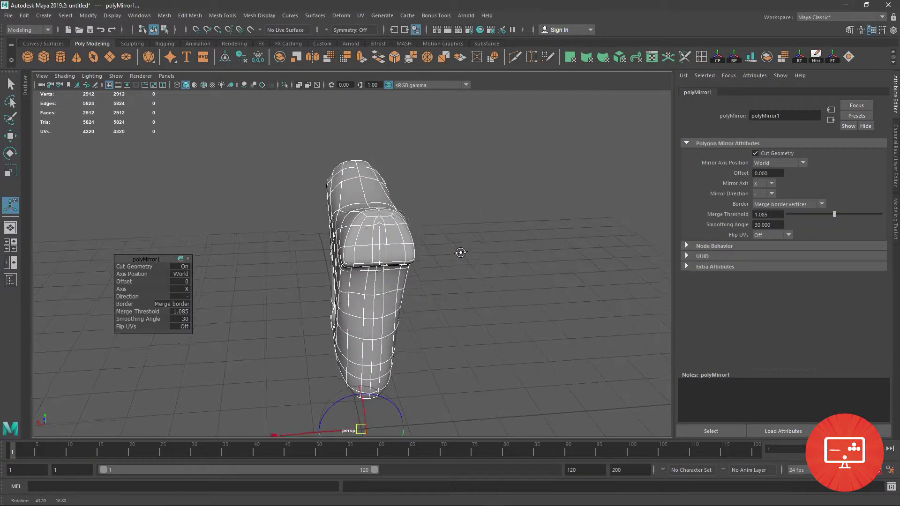
left_click(178, 273)
left_click(216, 276)
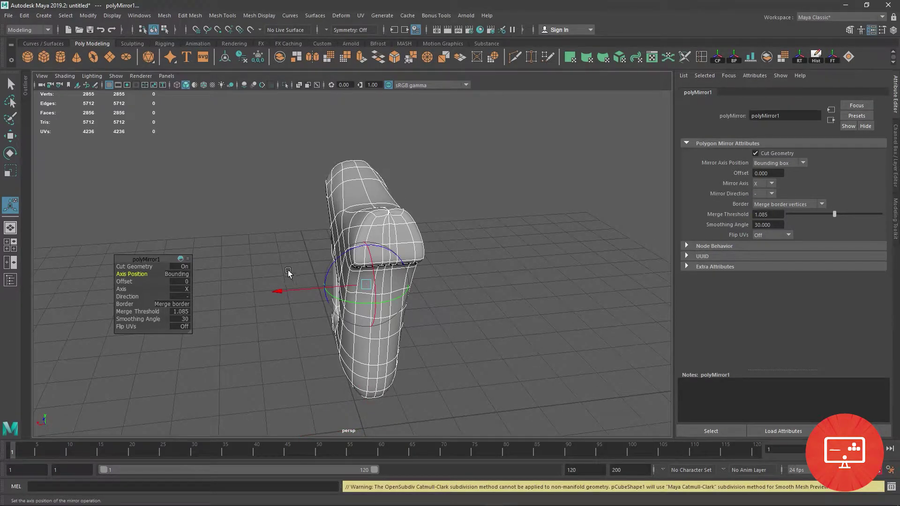
Step: Delete the mirrored seat's construction history
left_click(235, 257)
mouse_move(236, 258)
left_mouse_down("alt")
mouse_move(331, 301)
mouse_move(416, 221)
left_mouse_up("alt")
right_click_drag(416, 221, 457, 198)
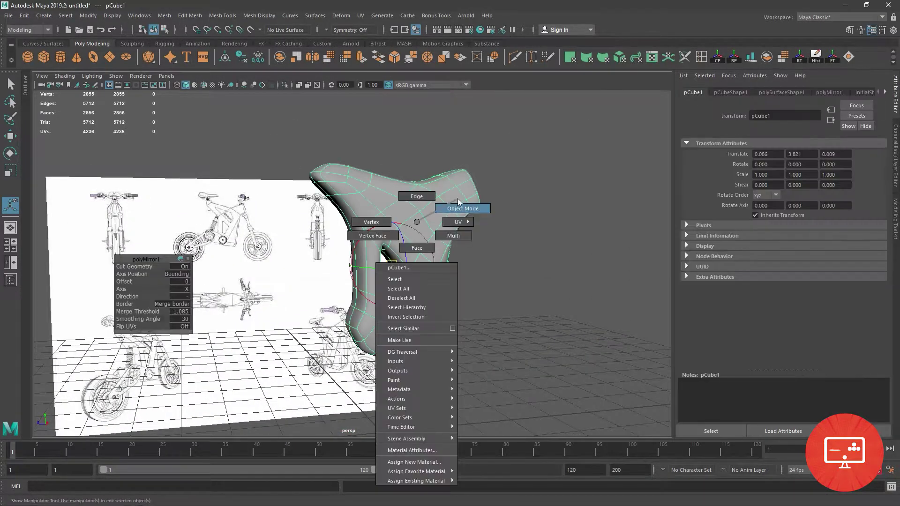
left_click(479, 221)
left_click(816, 58)
Step: Reselect the seat and switch to the four-view layout
left_click(562, 235)
left_click_drag(563, 234, 393, 341, "alt")
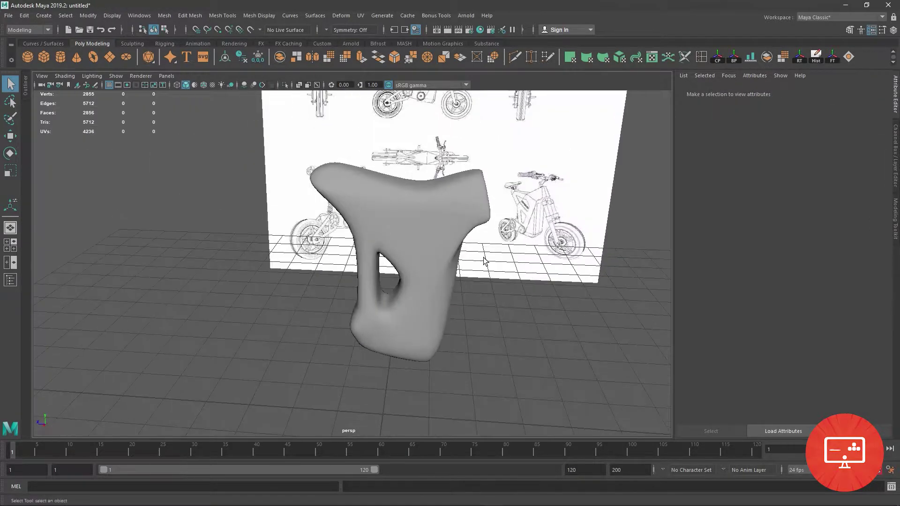
left_click(393, 342)
key("space")
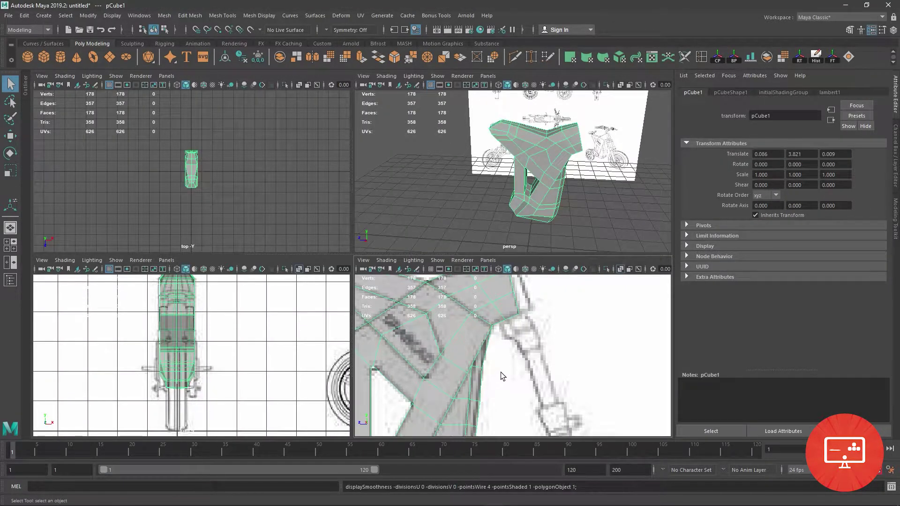
Step: Select two side faces of the seat in a maximized perspective view
key("space")
right_click_drag(501, 372, 383, 309, "alt")
right_click_drag(281, 214, 291, 235)
left_click(241, 191)
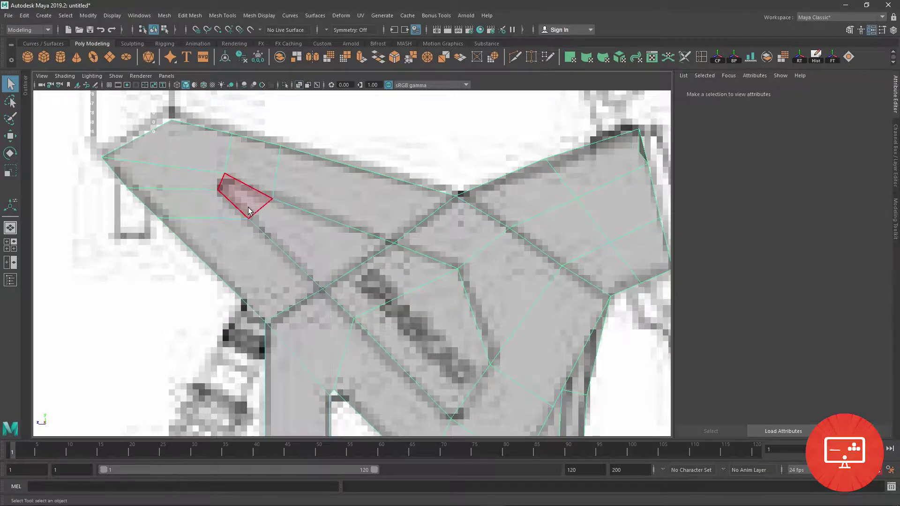
right_click_drag(241, 190, 296, 227, "alt")
left_click(347, 254, "shift")
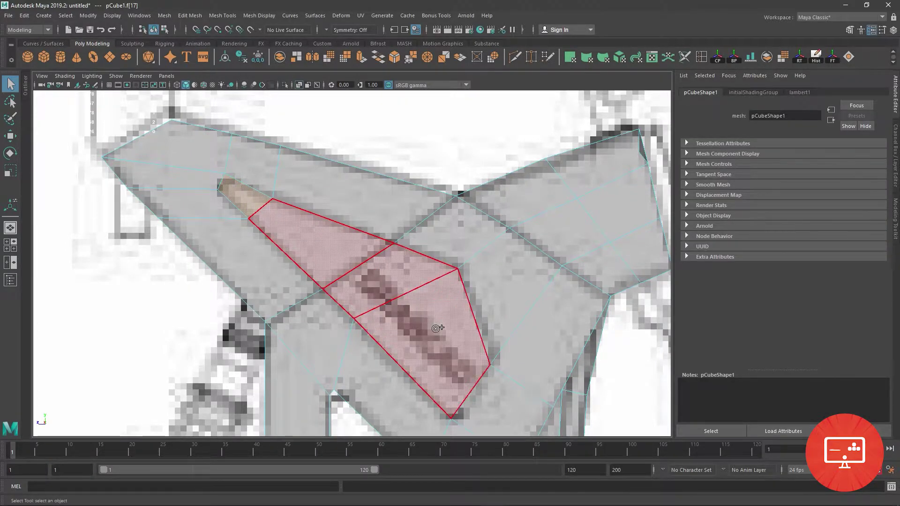
key("space")
key("space")
left_click_drag(534, 109, 345, 66, "alt")
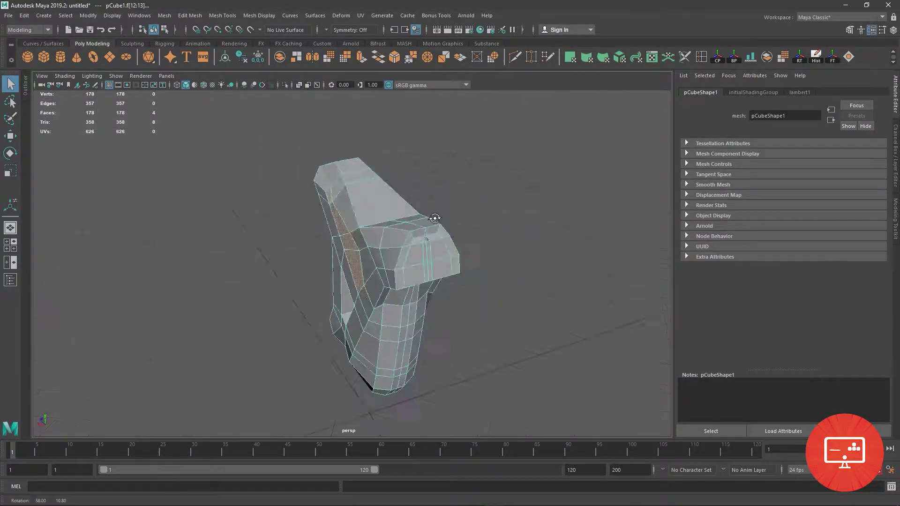
Step: Set modeling symmetry to World X after trying Object X, Y and Z
left_click(327, 28)
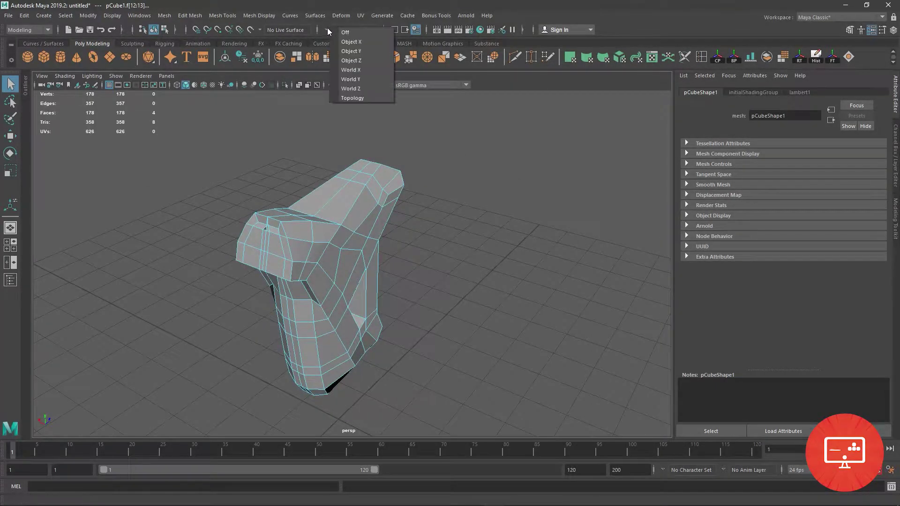
left_click(337, 38)
left_click(327, 30)
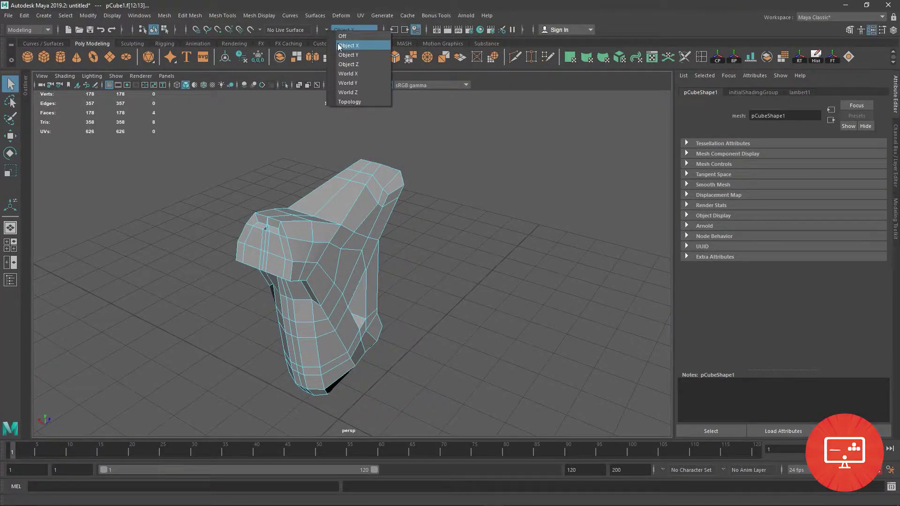
left_click(330, 29)
left_click(345, 86)
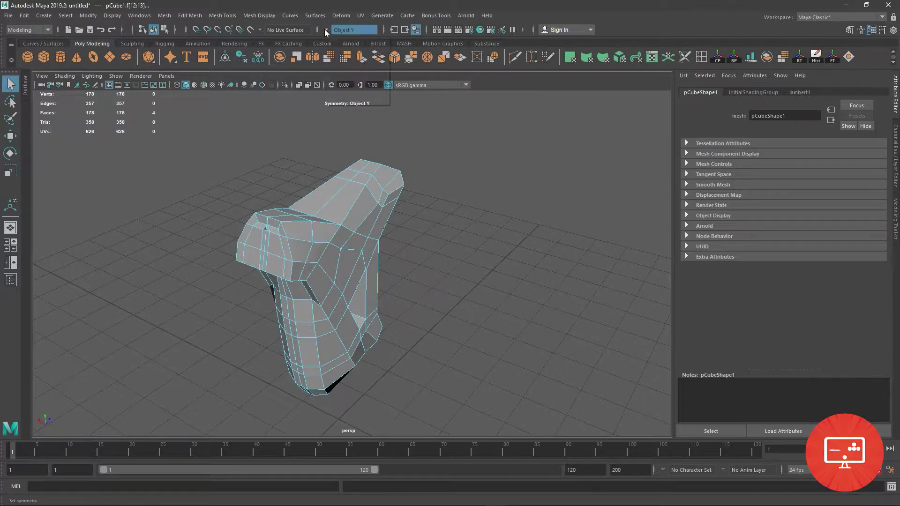
left_click(326, 29)
left_click(346, 63)
left_click(327, 29)
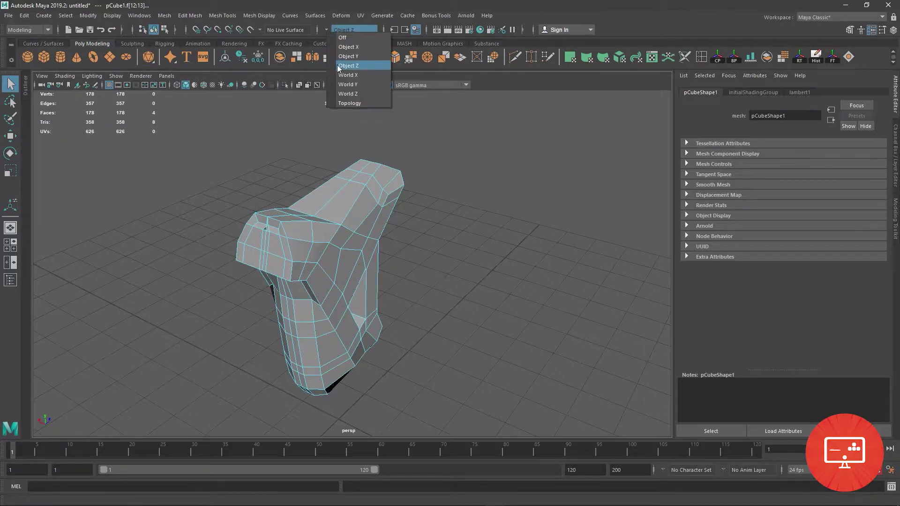
left_click(337, 75)
mouse_move(379, 341)
left_mouse_down("alt")
mouse_move(465, 330)
mouse_move(465, 338)
left_mouse_up("alt")
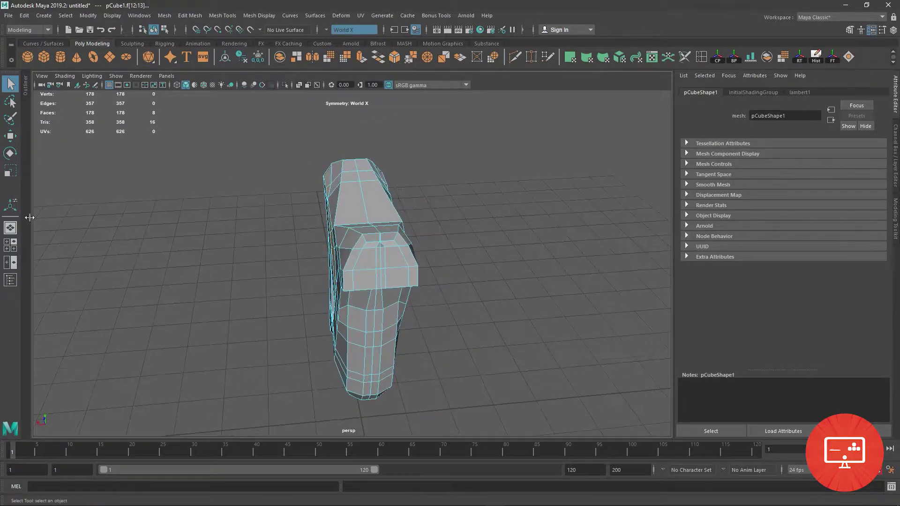
Step: Extrude the two selected side faces with a Local Translate Z of 0.036
left_click(360, 57)
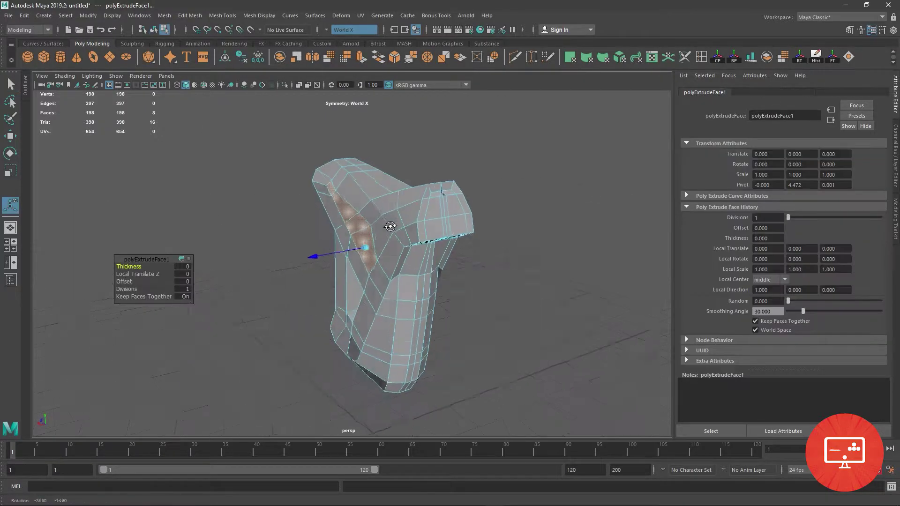
scroll(331, 305, "up", 5)
left_click_drag(318, 245, 315, 248)
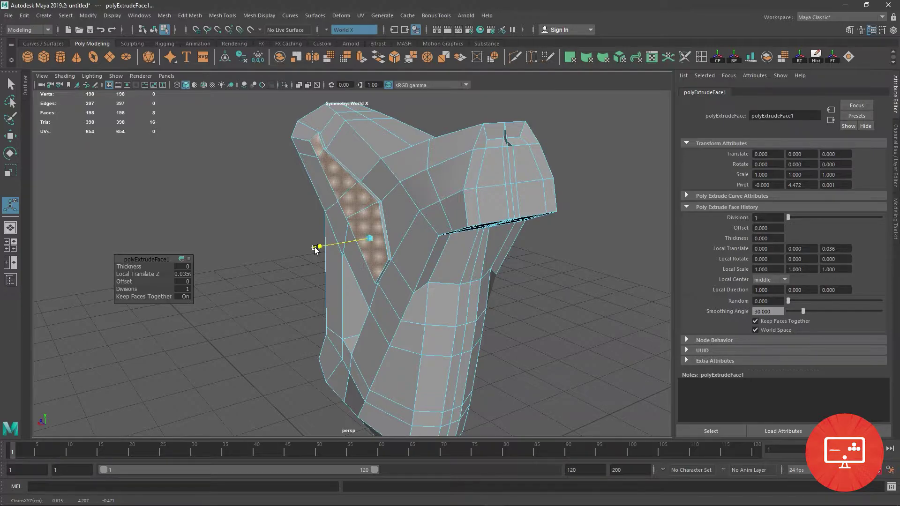
mouse_move(263, 212)
left_mouse_down("alt")
mouse_move(344, 217)
mouse_move(304, 271)
left_mouse_up("alt")
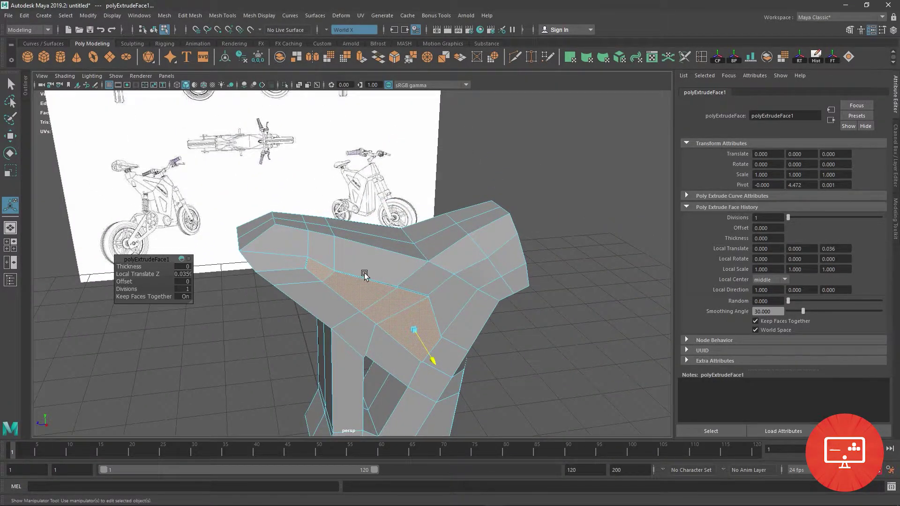
mouse_move(365, 275)
left_mouse_down("alt")
mouse_move(293, 272)
mouse_move(315, 255)
mouse_move(274, 239)
mouse_move(312, 231)
mouse_move(401, 315)
mouse_move(412, 261)
left_mouse_up("alt")
Step: Select a single seat face and shift it along X with the Move tool
right_click(372, 239)
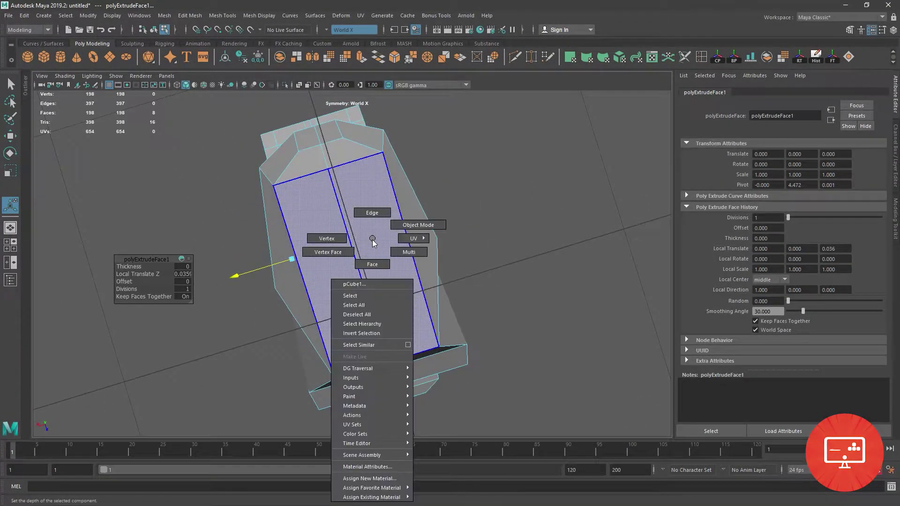
left_click(397, 250)
key("e")
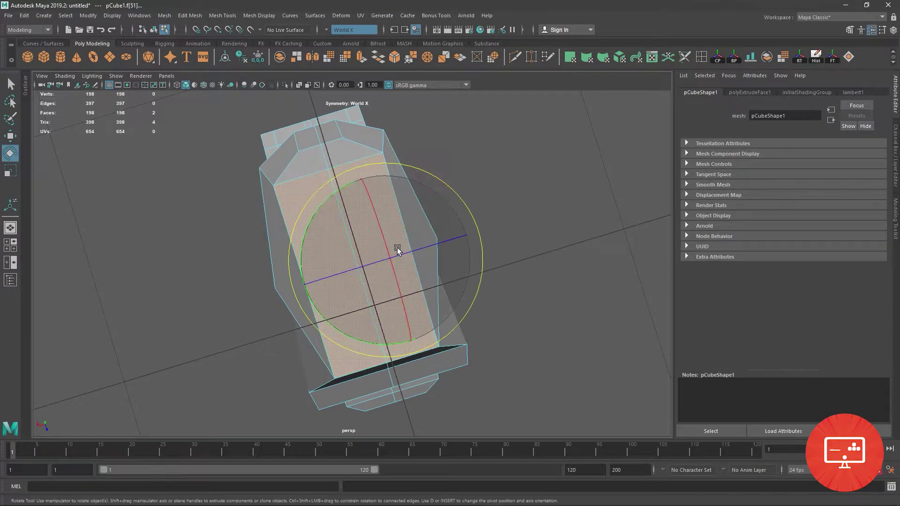
key("w")
mouse_move(283, 285)
left_mouse_down()
mouse_move(304, 284)
mouse_move(291, 287)
mouse_move(300, 251)
mouse_move(374, 301)
mouse_move(369, 271)
left_mouse_up()
Step: Narrow the middle face band symmetrically along X and shift the large front face sideways
left_click(322, 280)
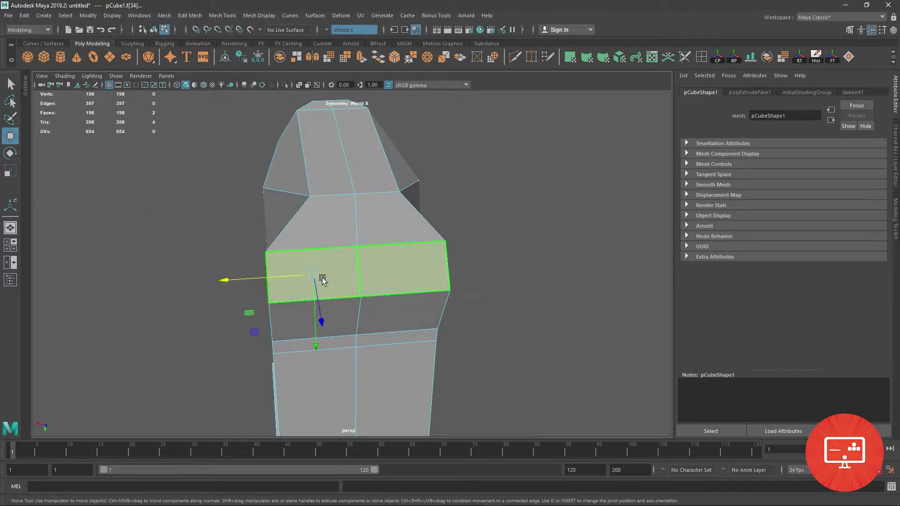
mouse_move(226, 279)
left_mouse_down()
mouse_move(268, 291)
mouse_move(313, 240)
mouse_move(358, 233)
mouse_move(535, 161)
mouse_move(371, 354)
mouse_move(409, 287)
left_mouse_up()
left_click(409, 287)
left_click_drag(512, 254, 500, 253)
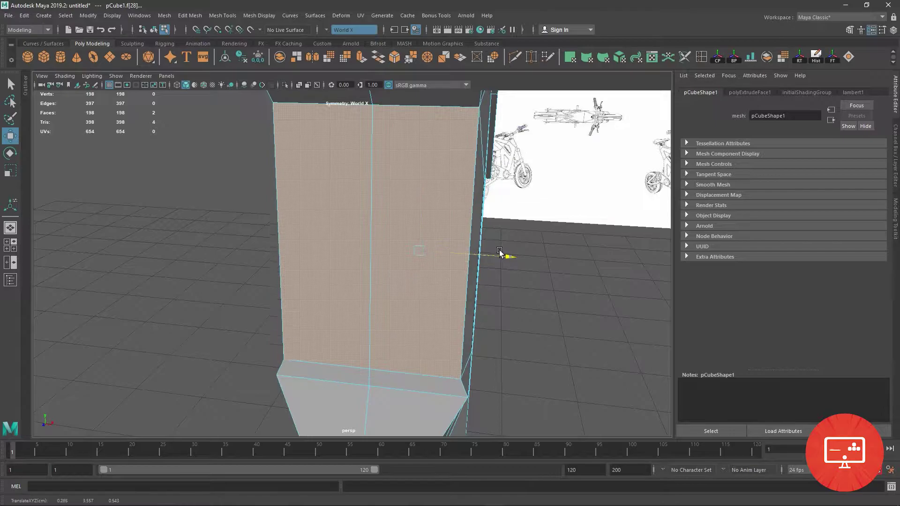
Step: Select the whole lower front face strip and shift it slightly along X
mouse_move(484, 302)
left_mouse_down("alt")
mouse_move(404, 239)
mouse_move(503, 201)
mouse_move(467, 203)
mouse_move(400, 227)
mouse_move(454, 233)
mouse_move(421, 255)
mouse_move(380, 250)
mouse_move(363, 272)
mouse_move(323, 195)
mouse_move(379, 277)
mouse_move(428, 276)
mouse_move(393, 265)
mouse_move(348, 290)
left_mouse_up("alt")
left_click(404, 239, "shift")
left_click(347, 290)
left_click(398, 288, "shift")
left_click(428, 314, "shift")
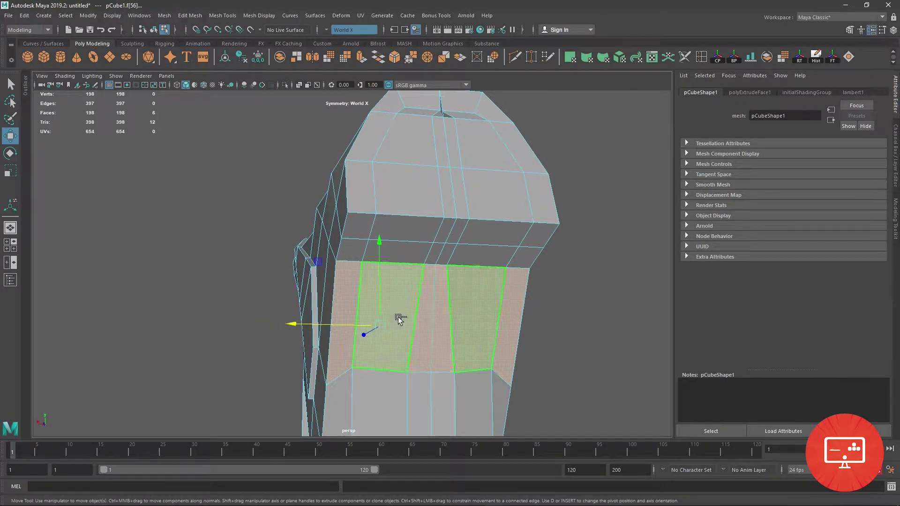
left_click_drag(299, 323, 297, 325)
left_click(427, 291, "ctrl")
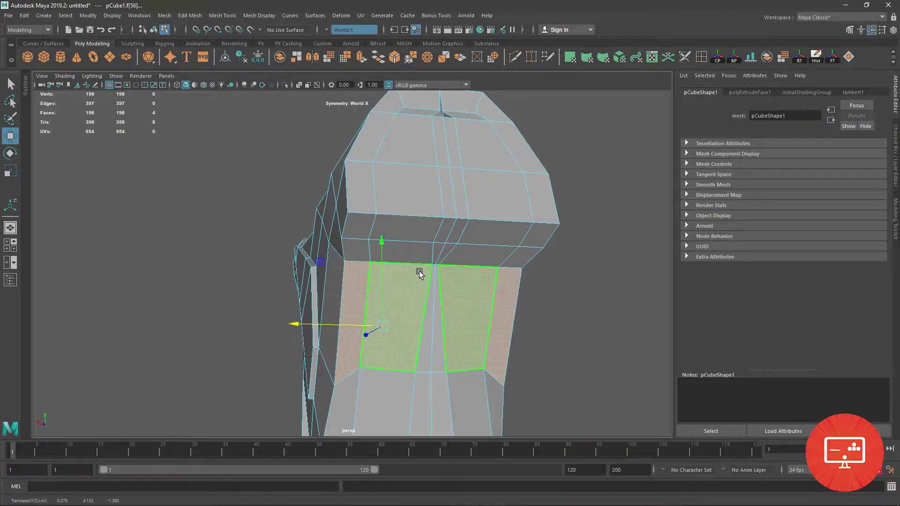
Step: Pull a seat-edge vertex left along X
right_click_drag(420, 274, 372, 241)
left_click(431, 265)
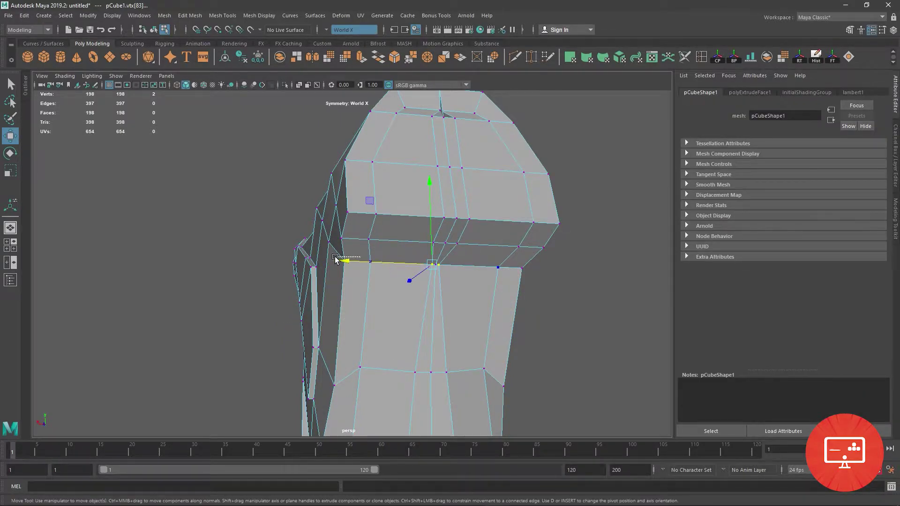
mouse_move(336, 259)
left_mouse_down()
mouse_move(327, 261)
mouse_move(442, 244)
left_mouse_up()
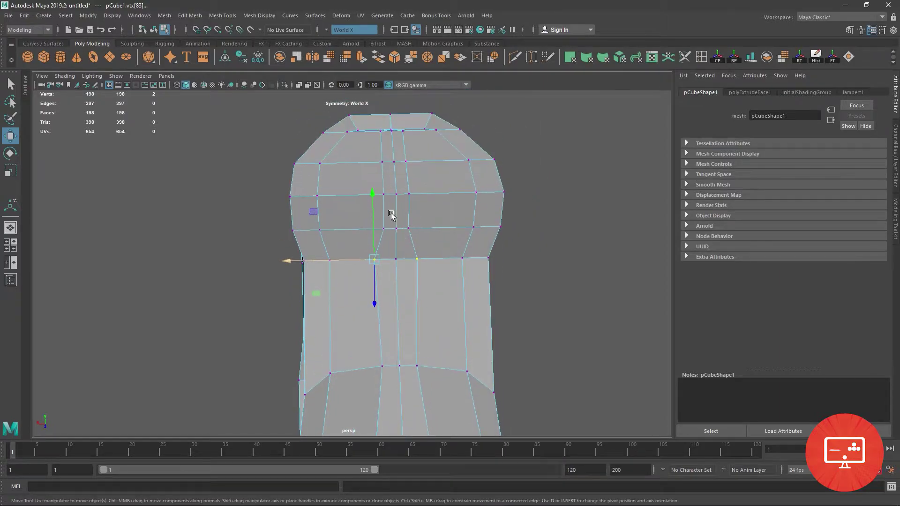
left_click_drag(390, 213, 411, 268, "alt")
middle_click_drag(410, 269, 417, 191, "alt")
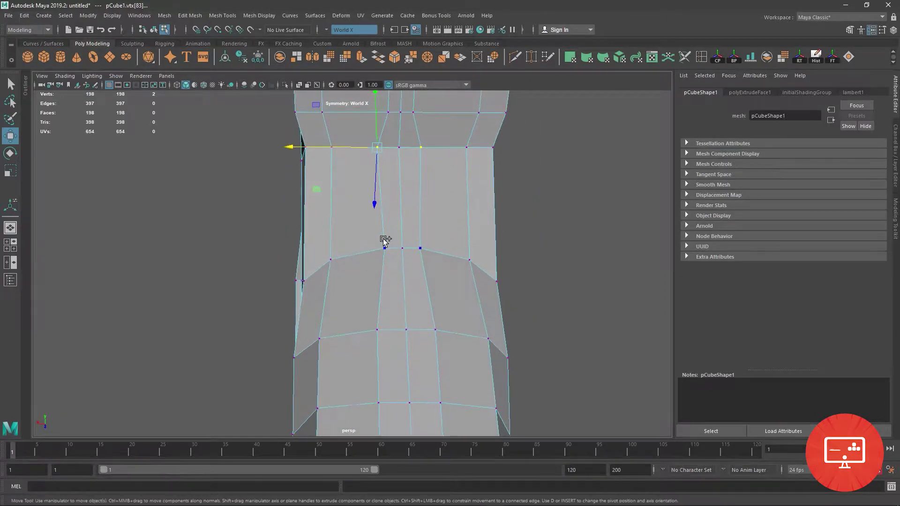
Step: Scale the lower and upper vertex rows inward toward the centre along X
left_click(384, 248, "shift")
key("r")
left_click_drag(296, 195, 353, 211)
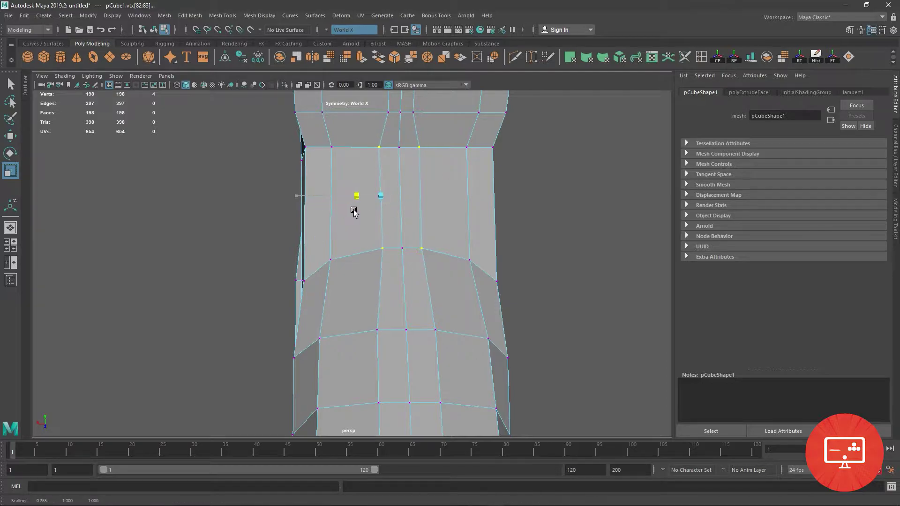
middle_click_drag(401, 157, 412, 195, "alt")
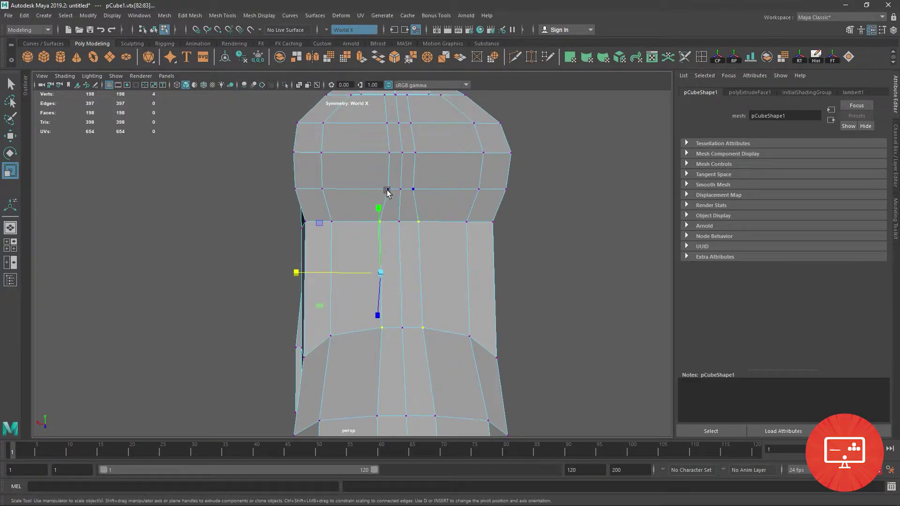
left_click(388, 192, "shift")
left_click(380, 150, "shift")
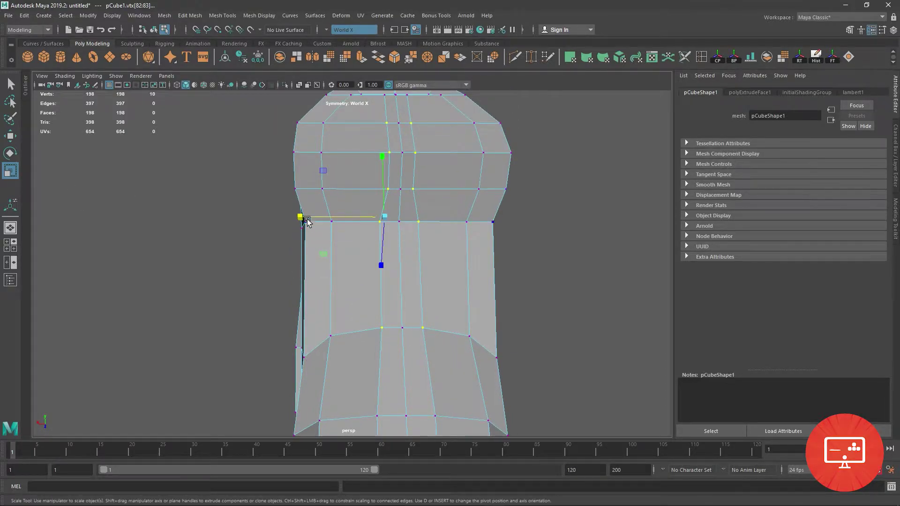
left_click_drag(306, 220, 376, 226)
Step: Shift the rows along X and flatten the bottom vertices to zero width
key("w")
mouse_move(311, 219)
left_mouse_down()
mouse_move(286, 222)
mouse_move(418, 253)
left_mouse_up()
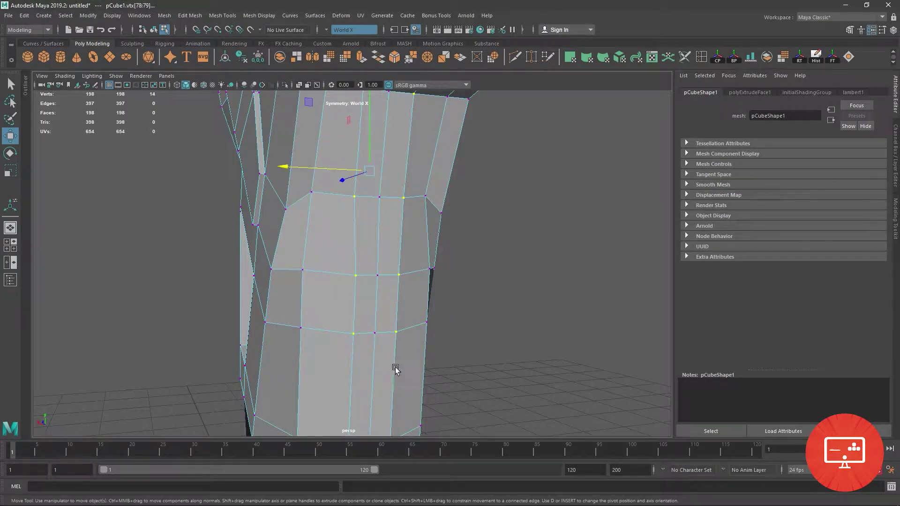
left_click_drag(395, 370, 388, 301, "alt")
left_click(373, 336, "shift")
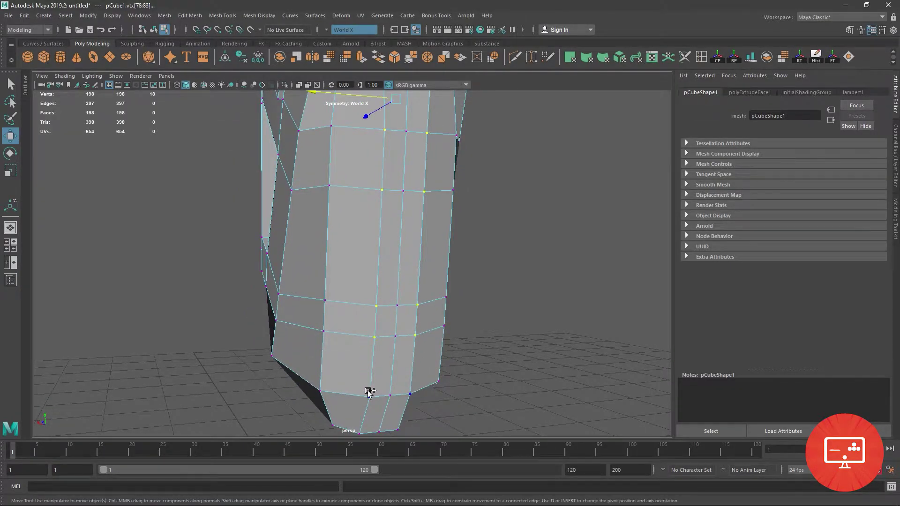
key("r")
left_click_drag(310, 133, 401, 146)
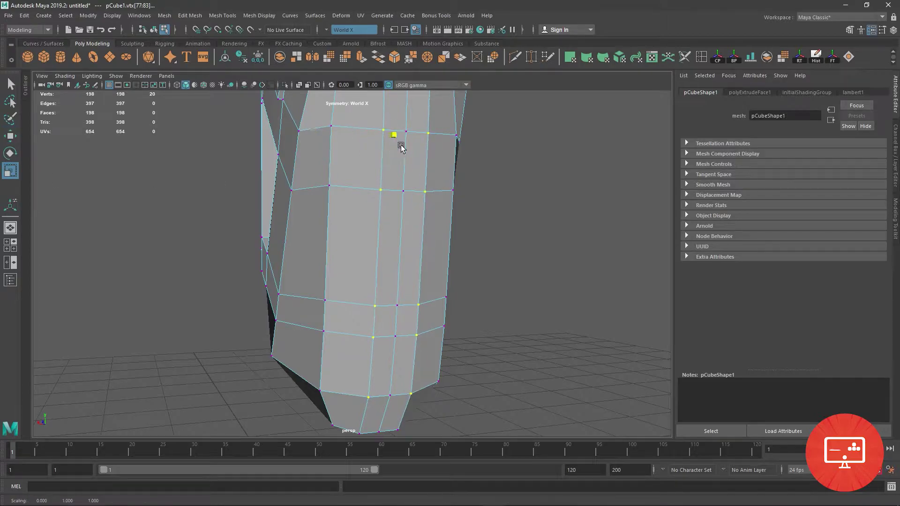
key("w")
mouse_move(458, 144)
left_mouse_down("alt")
mouse_move(293, 146)
mouse_move(387, 167)
mouse_move(398, 104)
mouse_move(408, 269)
mouse_move(393, 202)
left_mouse_up("alt")
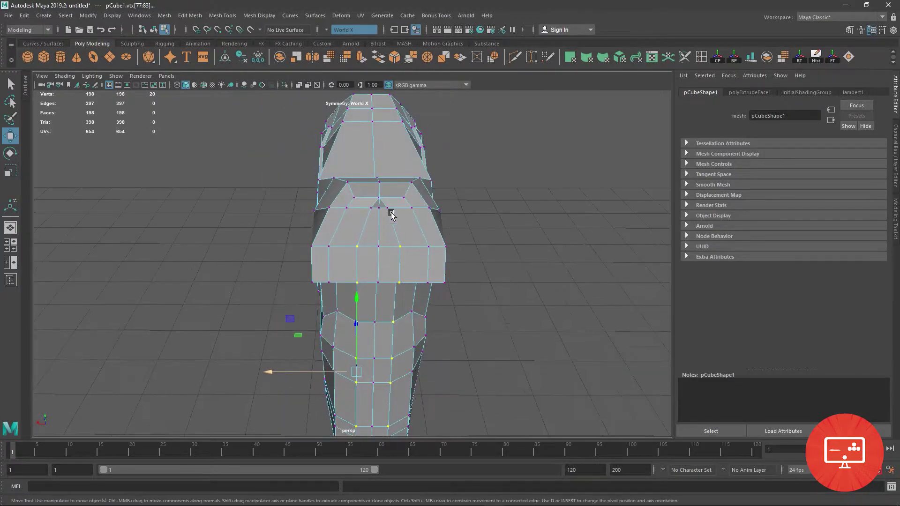
Step: Slide the vertex pair to close the centre triangle, then maximize the top view
scroll(399, 169, "up", 5)
right_click_drag(409, 136, 424, 285, "alt")
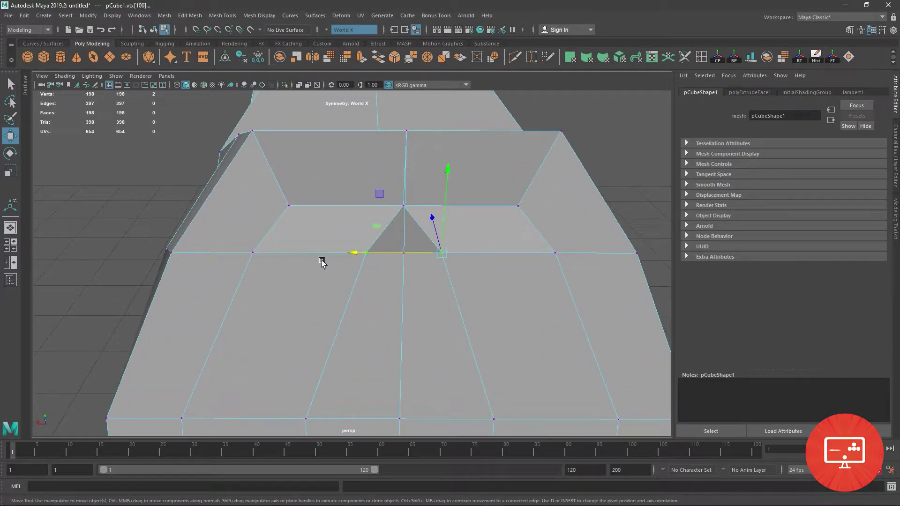
mouse_move(365, 257)
left_mouse_down()
mouse_move(300, 256)
mouse_move(321, 257)
left_mouse_up()
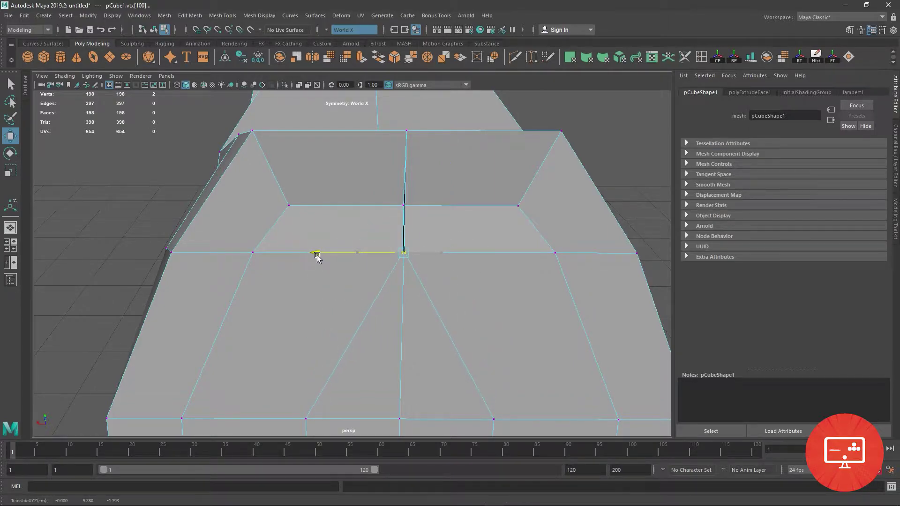
key("a")
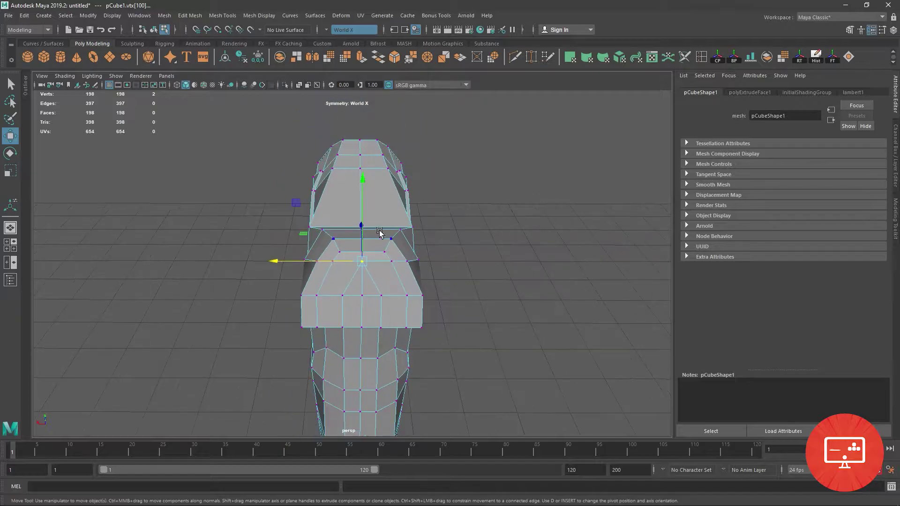
key("space")
key("space")
key("f")
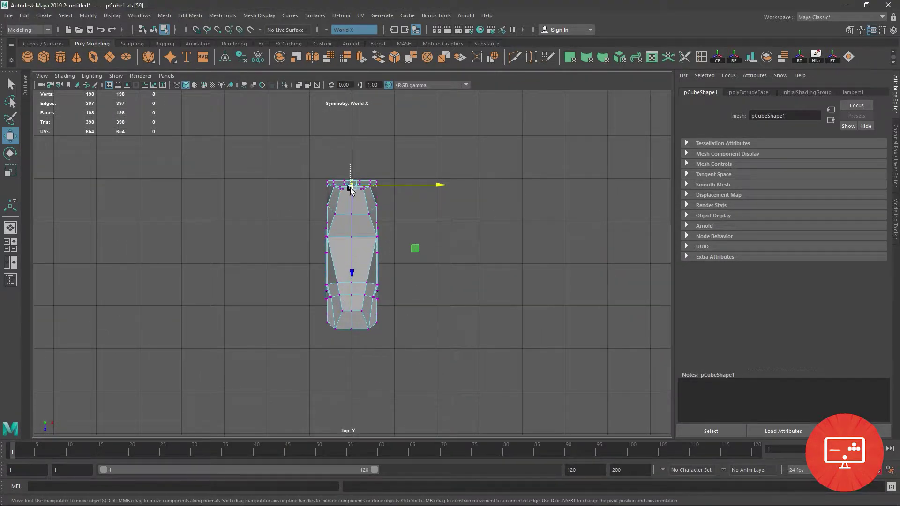
Step: Select the centre vertex column and shift it along X
left_click_drag(352, 164, 352, 335)
key("r")
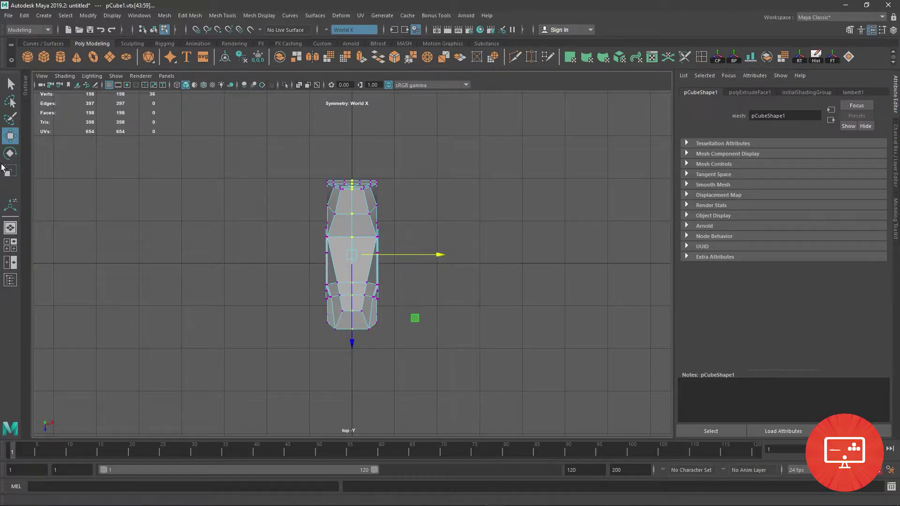
key("w")
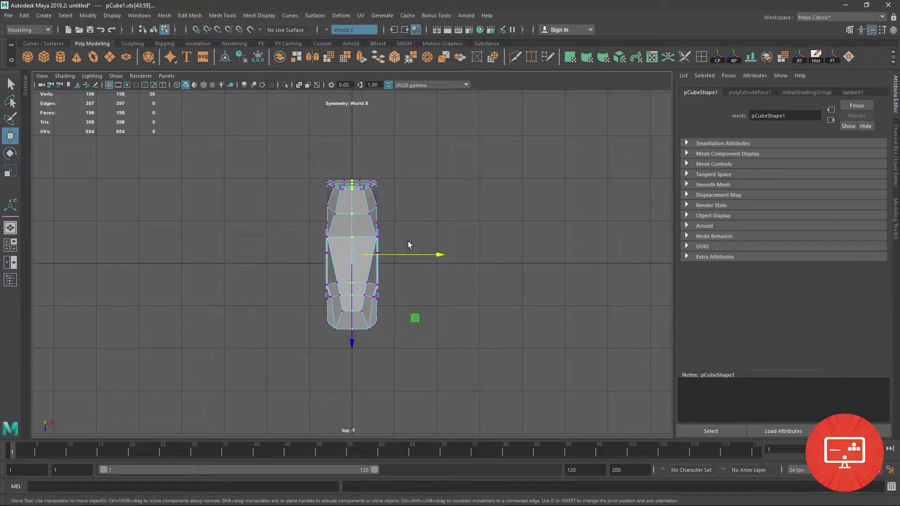
scroll(410, 244, "up", 5)
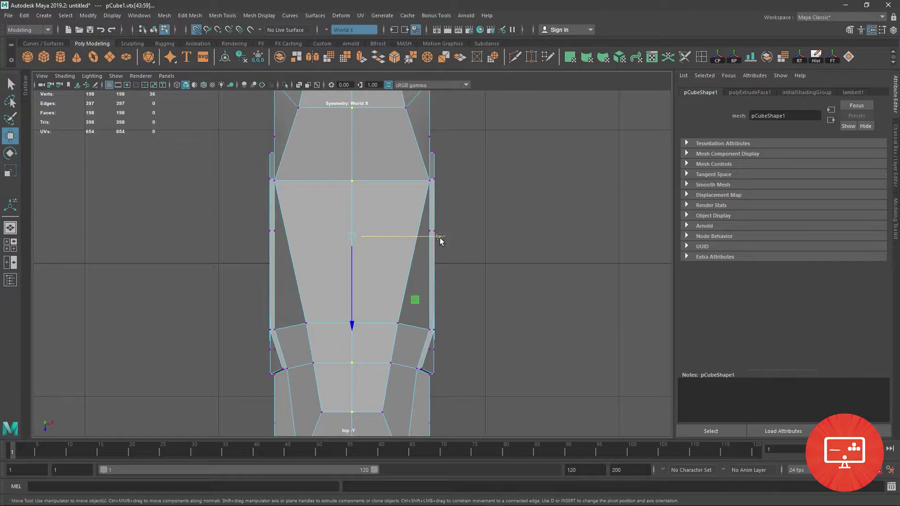
left_click_drag(440, 240, 426, 241)
Step: Select all the seat's vertices and merge overlapping ones
right_click(382, 169)
scroll(351, 166, "down", 5)
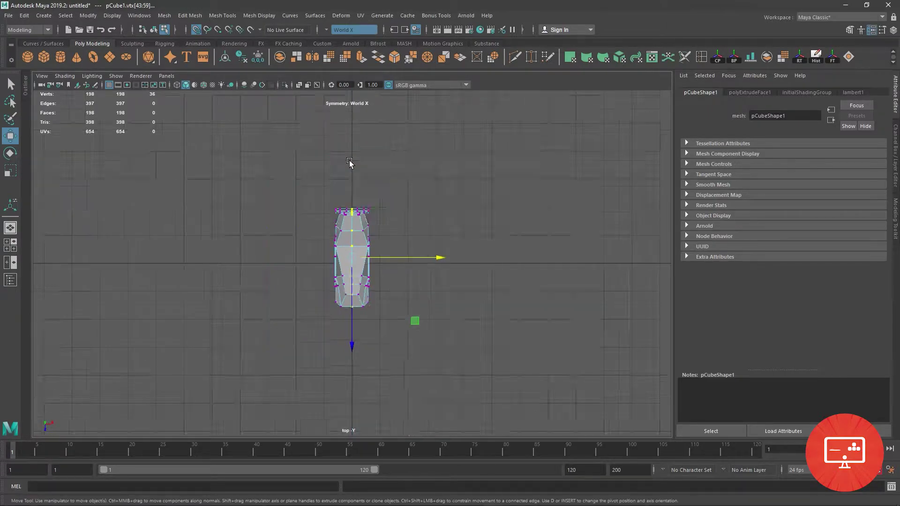
left_click_drag(247, 158, 422, 328)
mouse_move(370, 228)
right_mouse_down("shift")
mouse_move(404, 182)
mouse_move(400, 165)
right_mouse_up("shift")
Step: Pull the middle vertex pair inward along X to narrow the seat
scroll(359, 182, "up", 3)
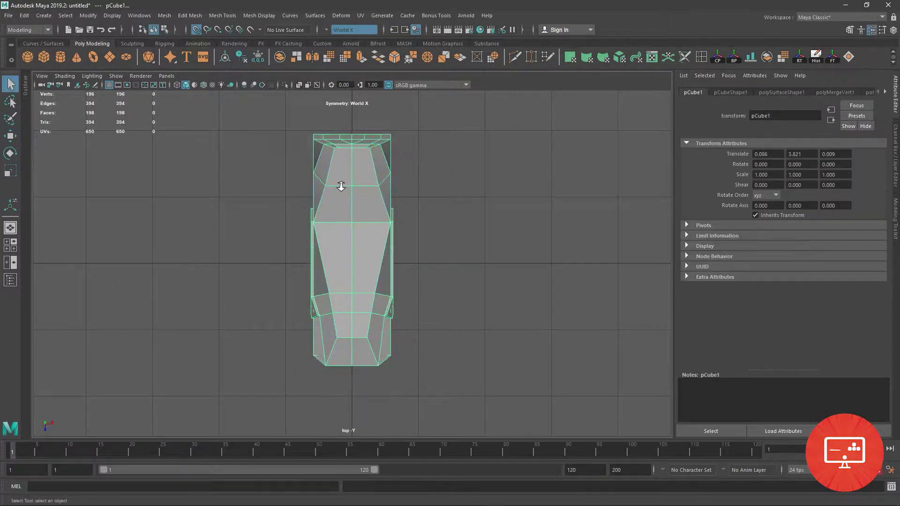
scroll(338, 197, "up", 3)
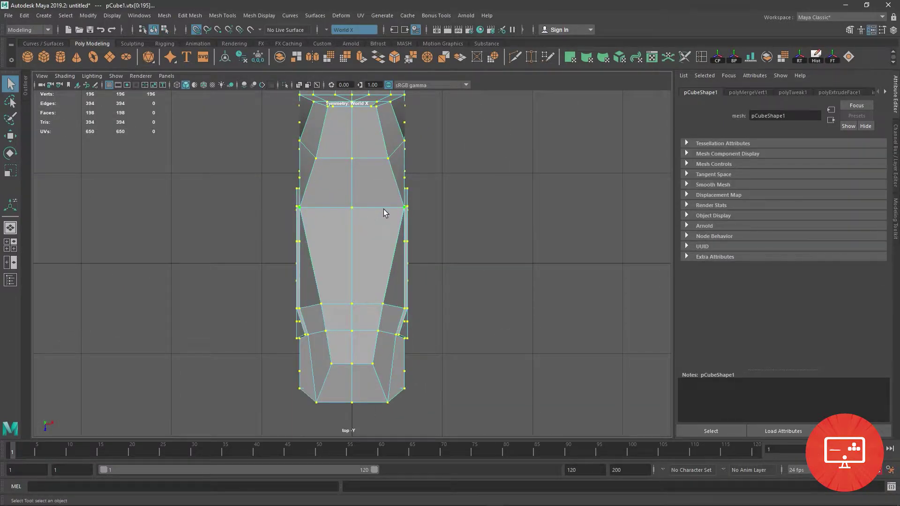
left_click(14, 137)
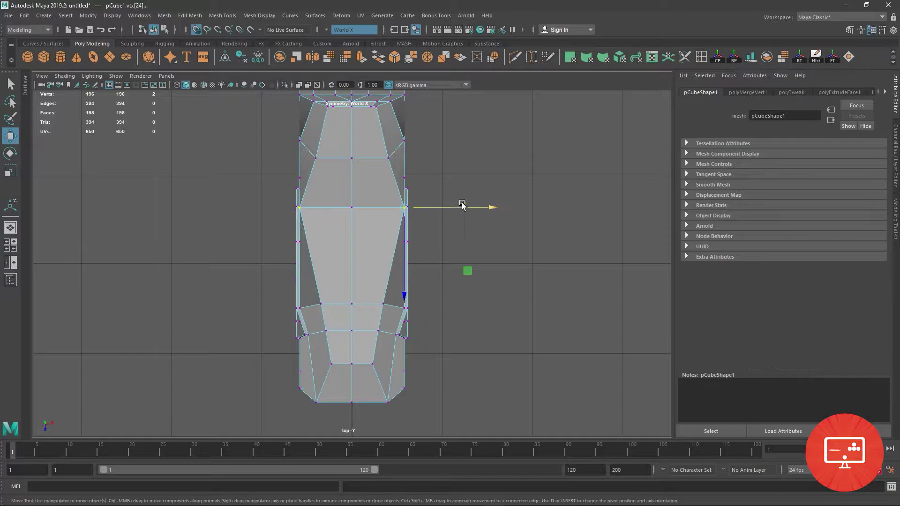
left_click_drag(461, 206, 484, 212)
key("ctrl+z")
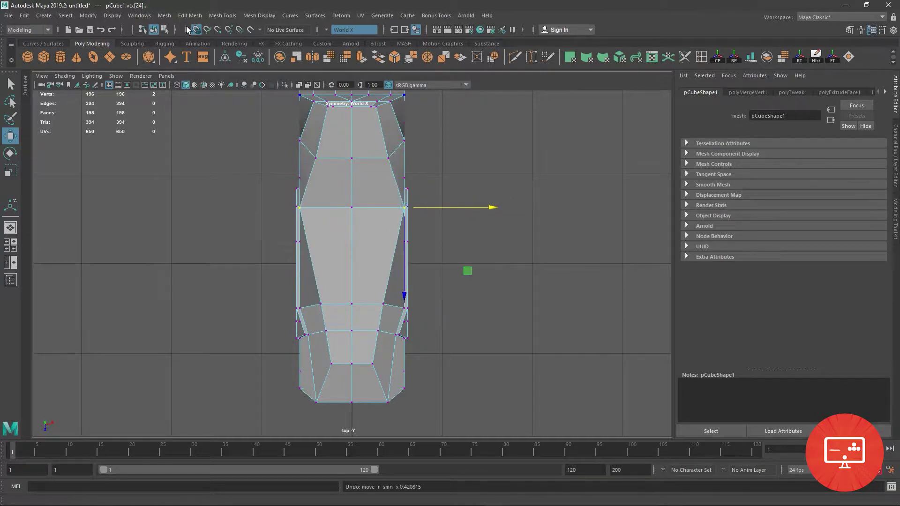
left_click_drag(497, 210, 478, 207)
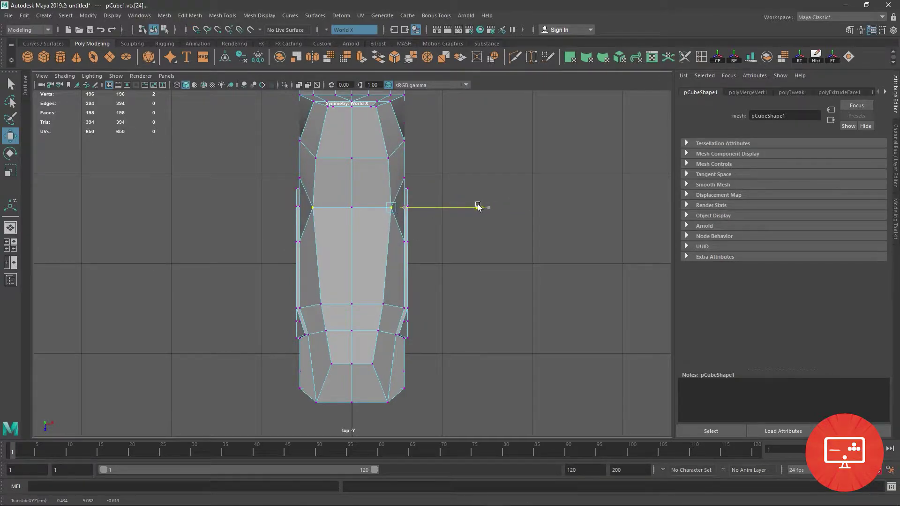
Step: Orbit the narrowed seat in a full-size perspective view to check its shape
key("space")
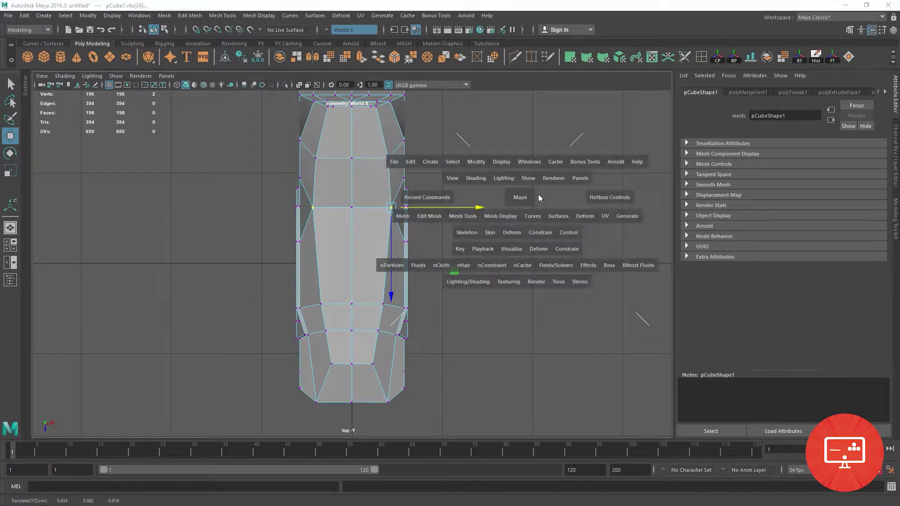
key("space")
mouse_move(357, 225)
left_mouse_down("alt")
mouse_move(398, 203)
mouse_move(257, 219)
mouse_move(331, 237)
left_mouse_up("alt")
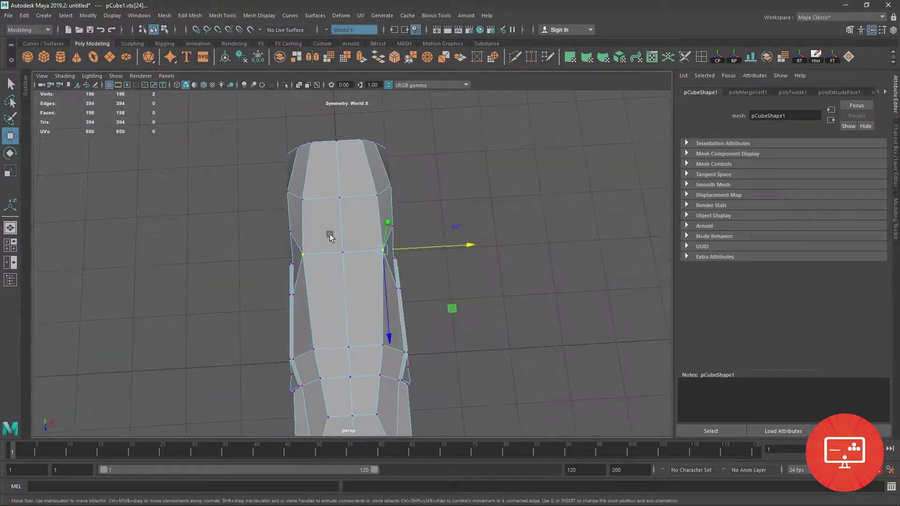
Step: Pan and zoom across the bike blueprints to compare them with the mesh
key("space")
key("space")
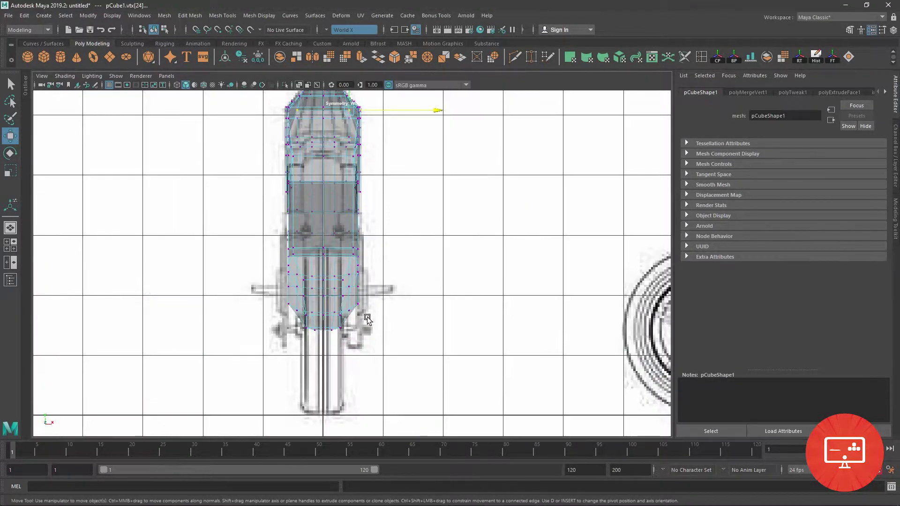
scroll(283, 134, "down", 5)
middle_click_drag(272, 125, 177, 179, "alt")
scroll(358, 367, "up", 3)
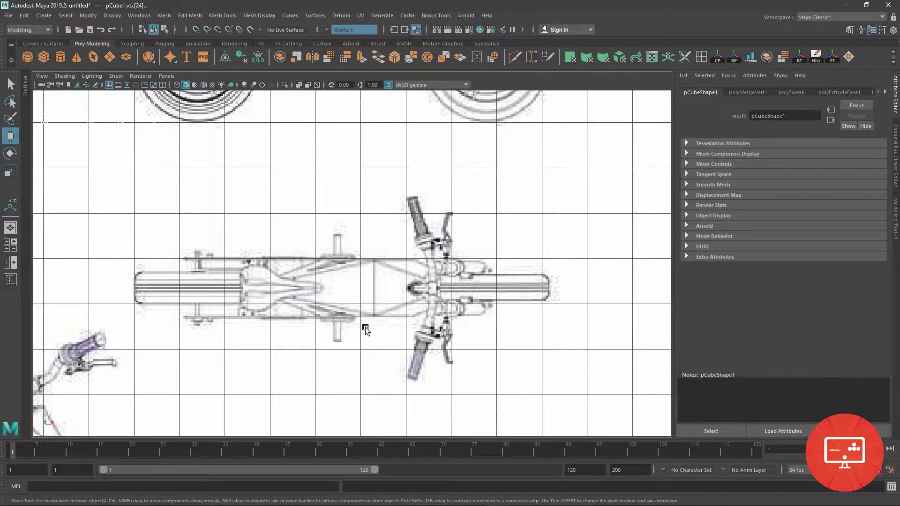
middle_click_drag(149, 143, 511, 360, "alt")
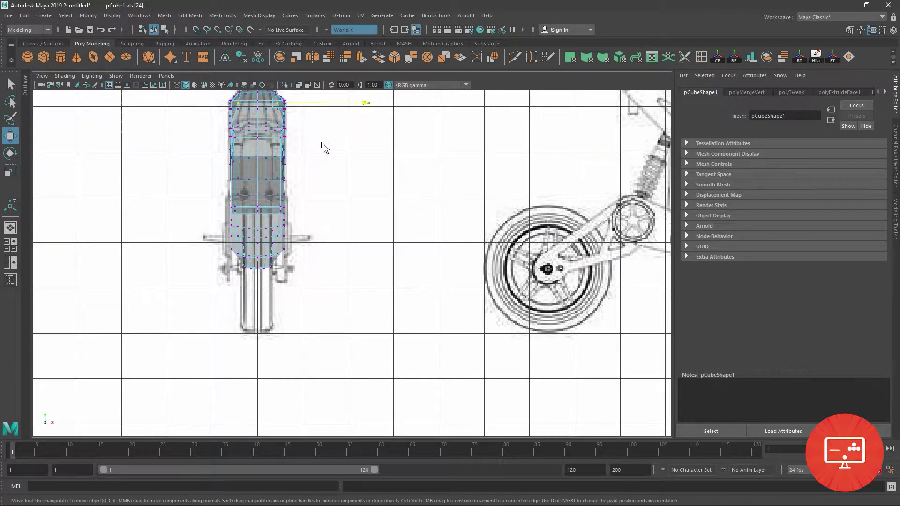
Step: Reframe the mesh in top view, switch to object mode and show four views
key("space")
key("space")
middle_click_drag(346, 208, 330, 217, "alt")
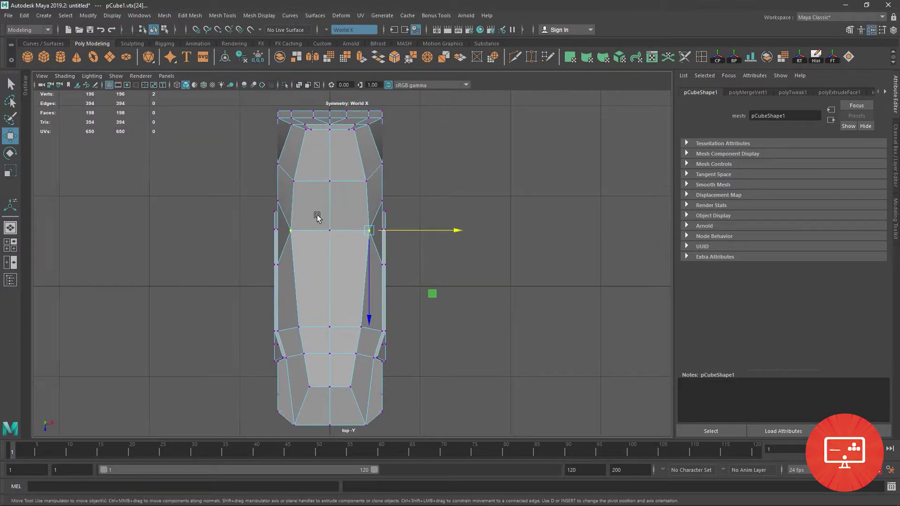
scroll(321, 214, "down", 5)
key("F8")
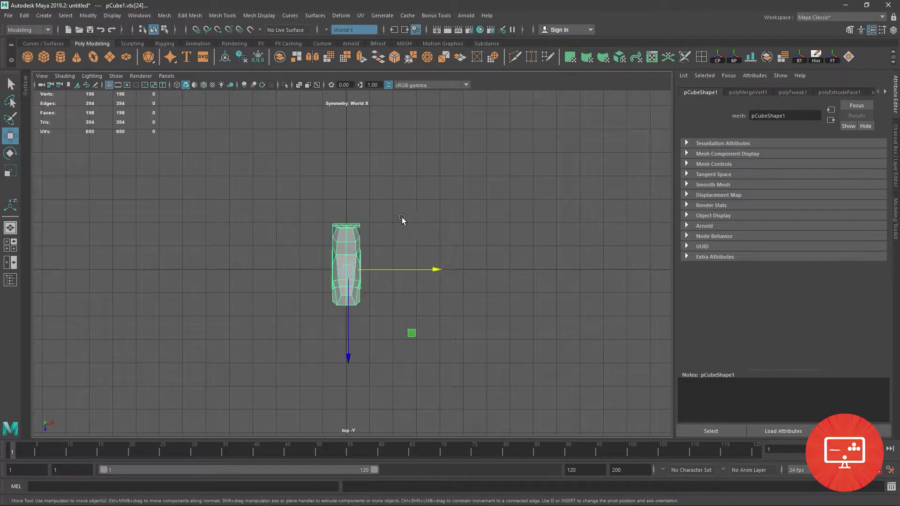
key("space")
scroll(476, 215, "down", 3)
Step: Duplicate the blueprint image plane and slide the copy along X toward the seat mesh
scroll(476, 215, "down", 2)
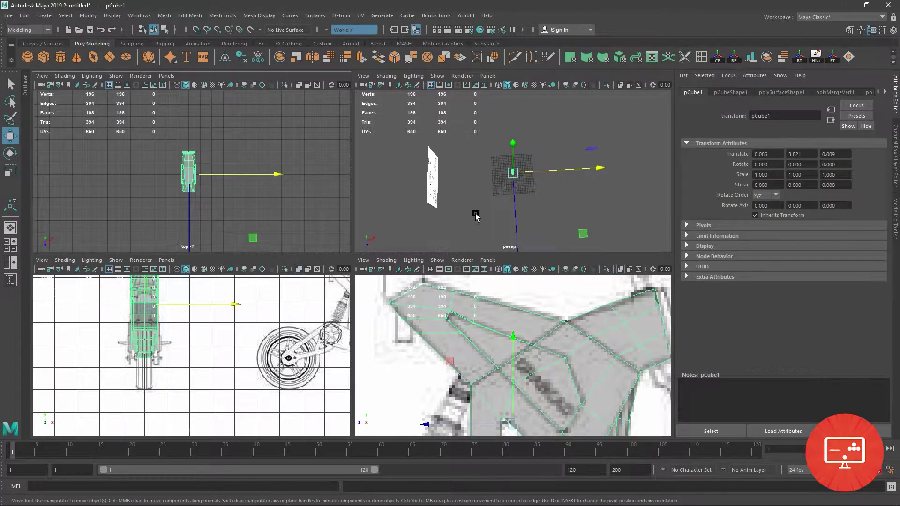
left_click(433, 187)
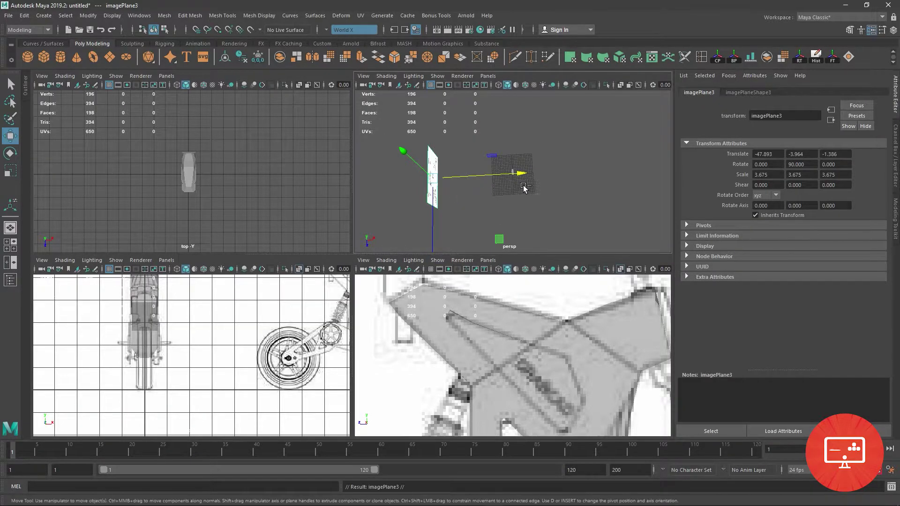
key("ctrl+d")
left_click_drag(522, 174, 602, 188)
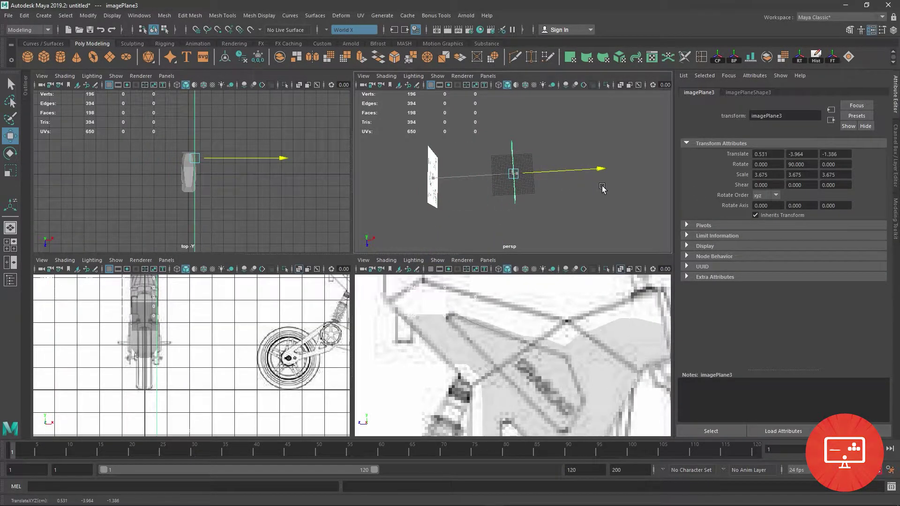
Step: Rotate the duplicate plane to exactly -90 on X and show the top view full size
key("e")
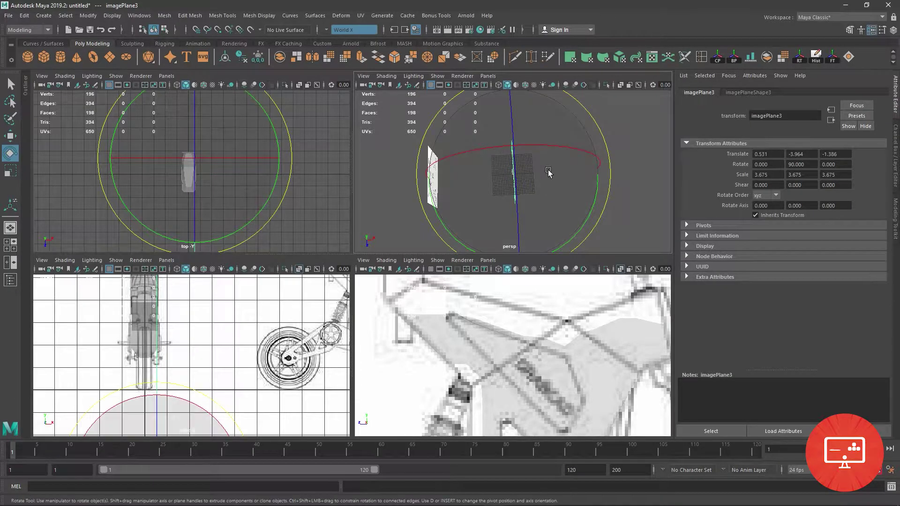
mouse_move(546, 169)
left_mouse_down()
mouse_move(527, 145)
mouse_move(497, 206)
left_mouse_up()
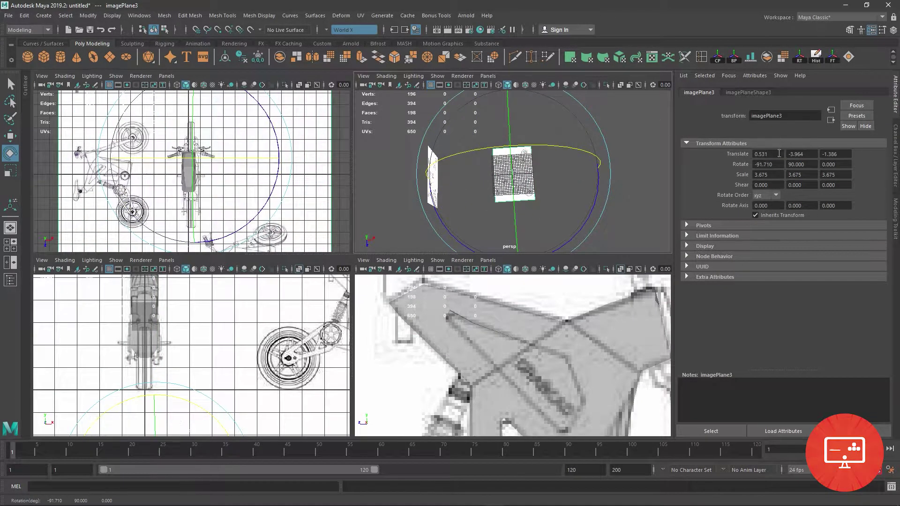
left_click_drag(779, 165, 762, 167)
type("-90.000")
key("Return")
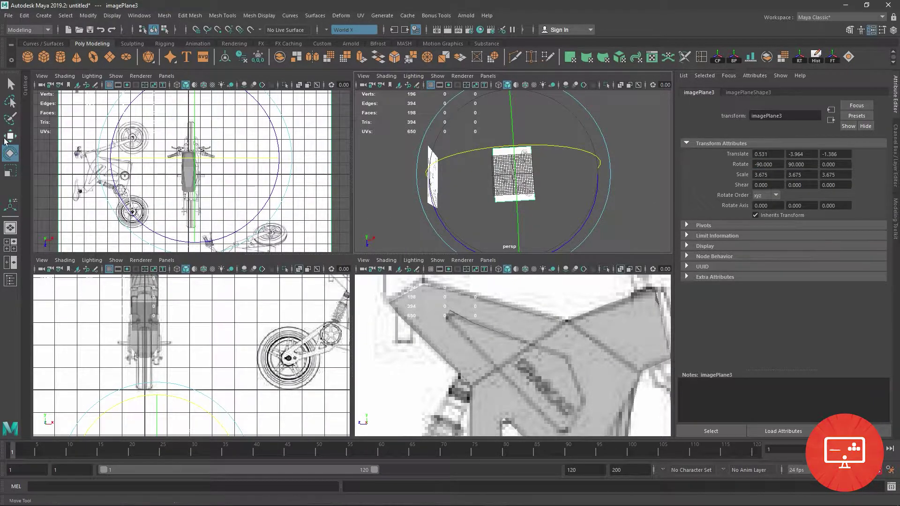
key("w")
key("space")
scroll(241, 175, "up", 5)
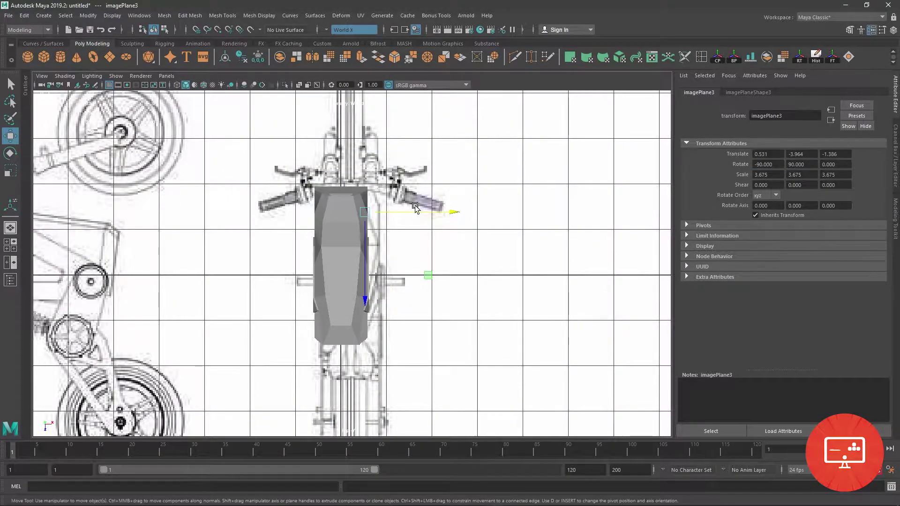
Step: Nudge imagePlane3 to Translate X 0.315 and check its alignment with X-Ray on
left_click_drag(449, 210, 438, 211)
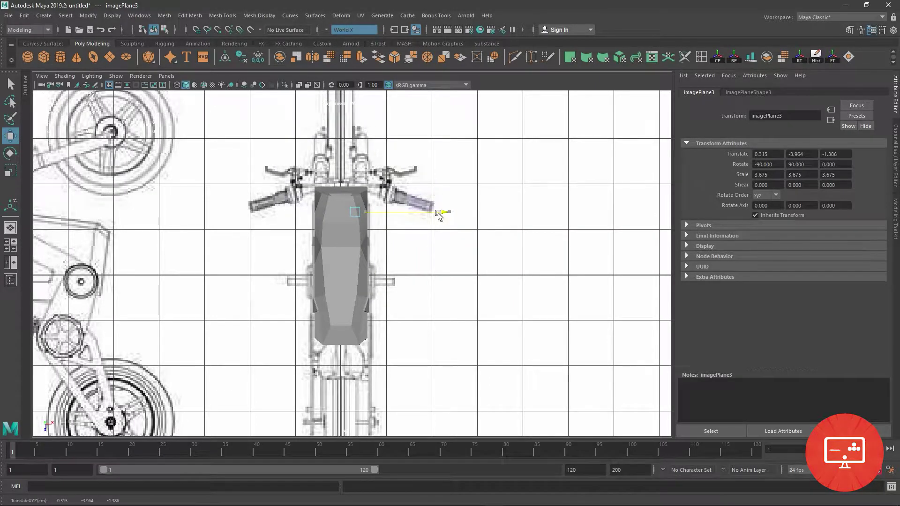
scroll(433, 211, "up", 1)
scroll(438, 218, "up", 1)
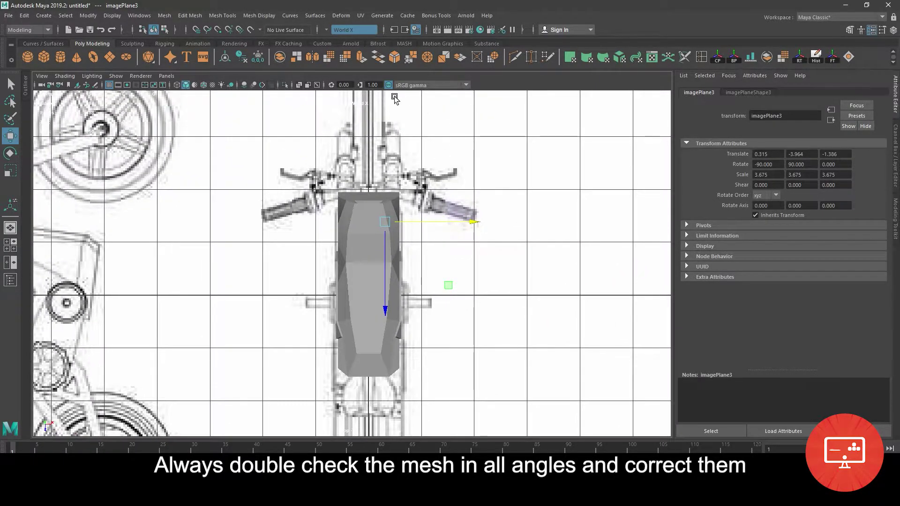
left_click(299, 85)
scroll(396, 261, "up", 2)
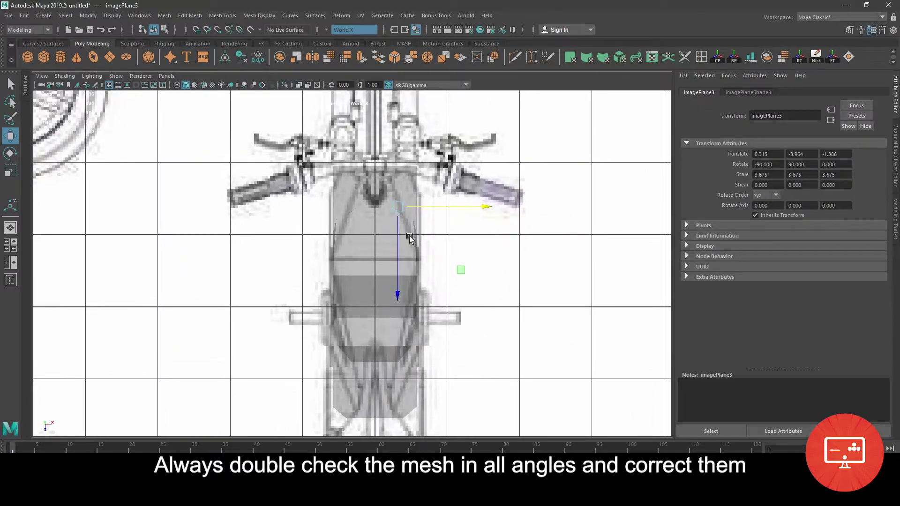
scroll(408, 237, "up", 1)
scroll(368, 238, "up", 1)
Step: Select seat mesh pCube1, turn X-Ray off, and select a face near its front
left_click(352, 167)
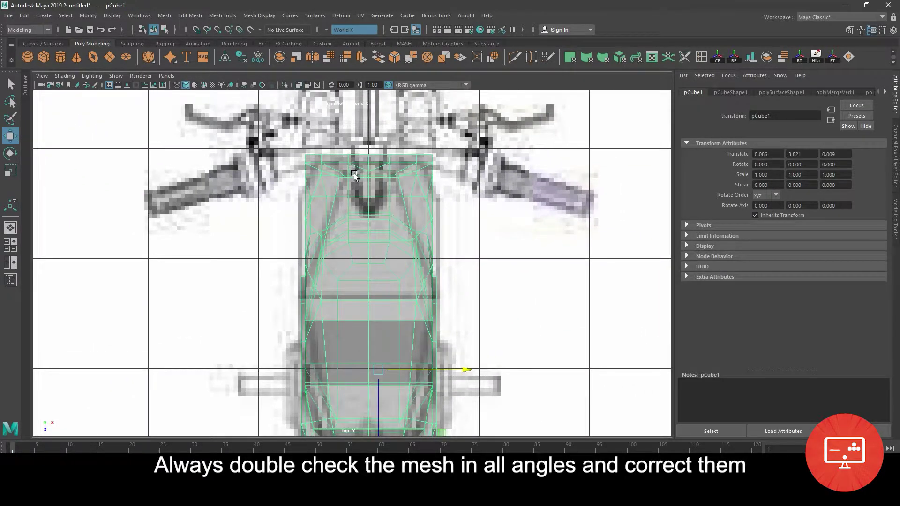
left_click(299, 85)
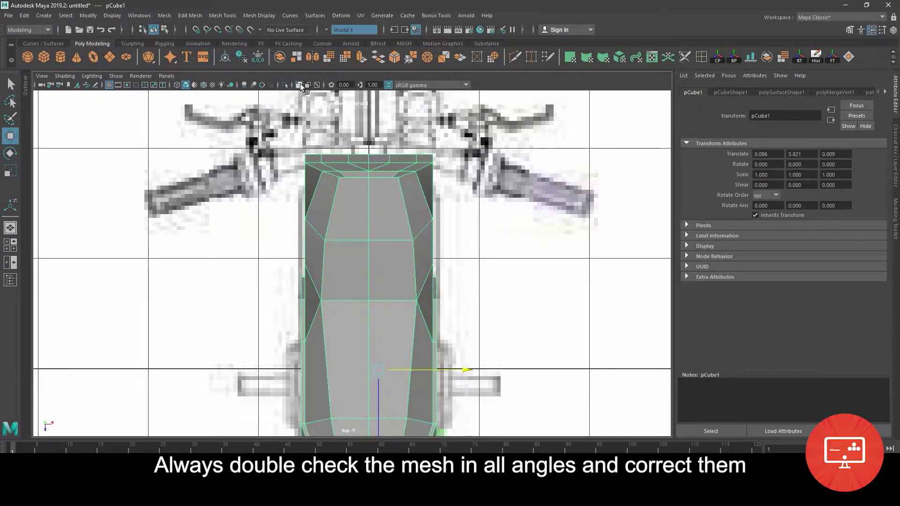
scroll(354, 146, "up", 2)
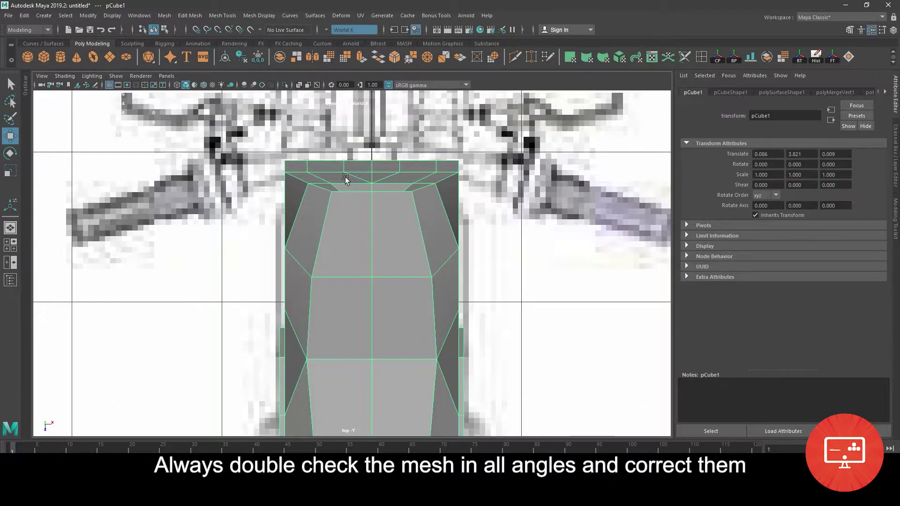
right_click_drag(344, 263, 345, 232)
left_click(345, 234)
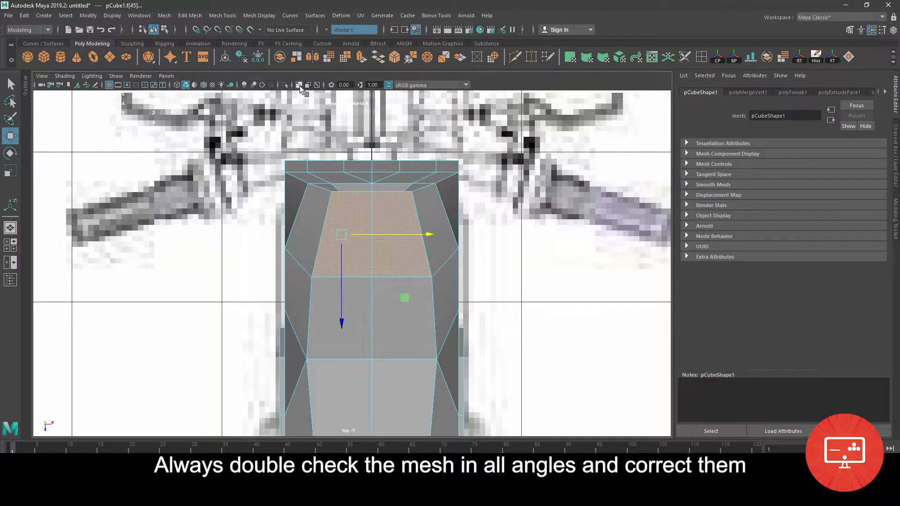
Step: With X-Ray on, push the middle-row vertex pair outward to widen the seat mesh
left_click(299, 85)
scroll(358, 241, "up", 2)
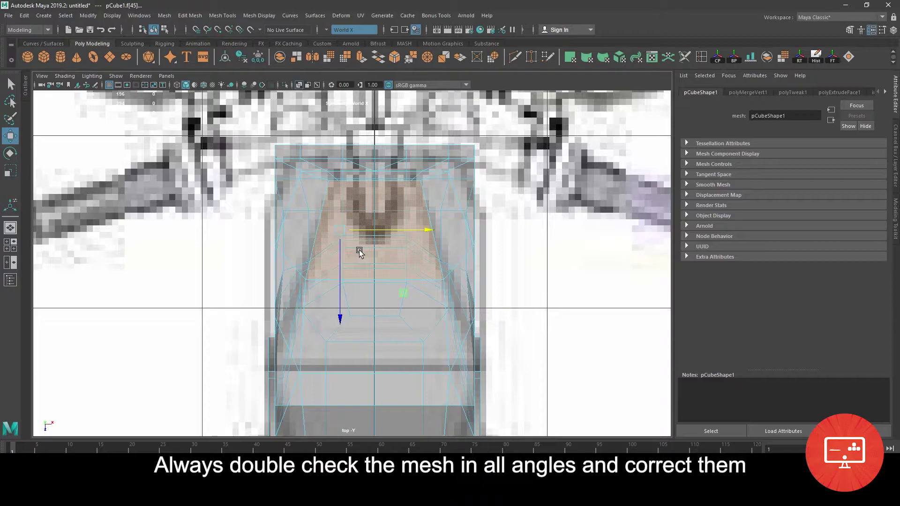
middle_click_drag(388, 368, 372, 154, "alt")
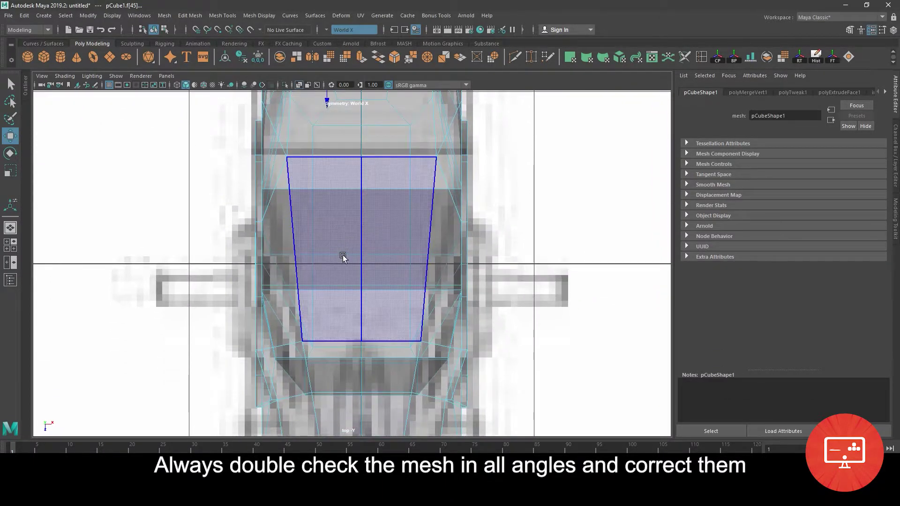
middle_click_drag(340, 249, 345, 323, "alt")
right_click_drag(301, 234, 260, 235)
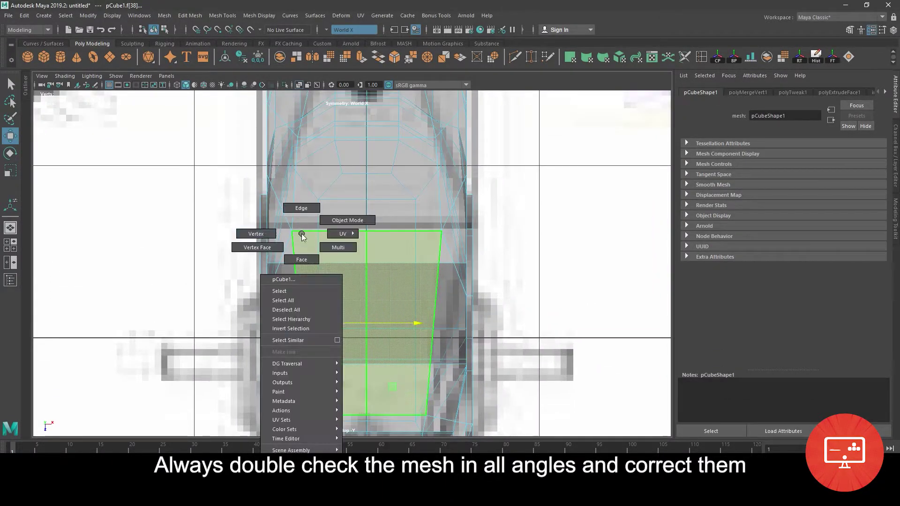
left_click(296, 232)
left_click_drag(378, 231, 364, 231)
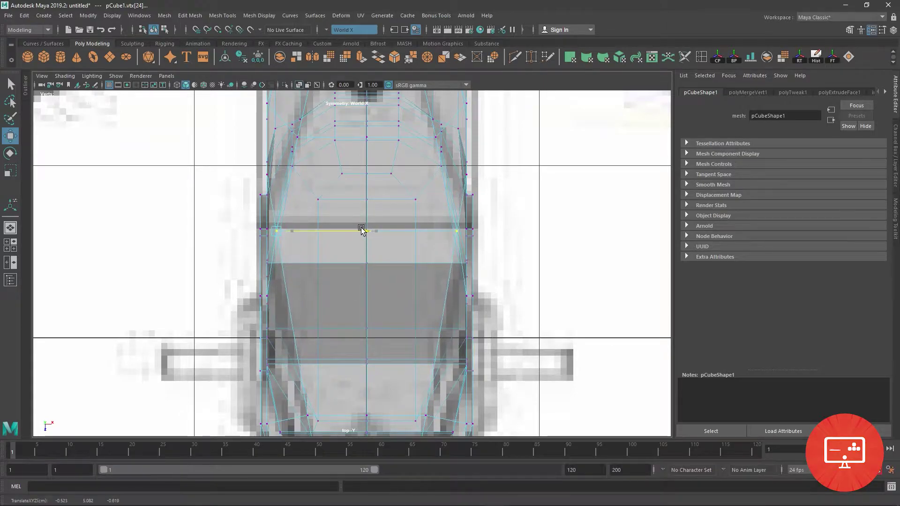
Step: Pull the bottom corner vertices inward and a lower middle vertex down onto the blueprint line
middle_click_drag(402, 334, 395, 238, "alt")
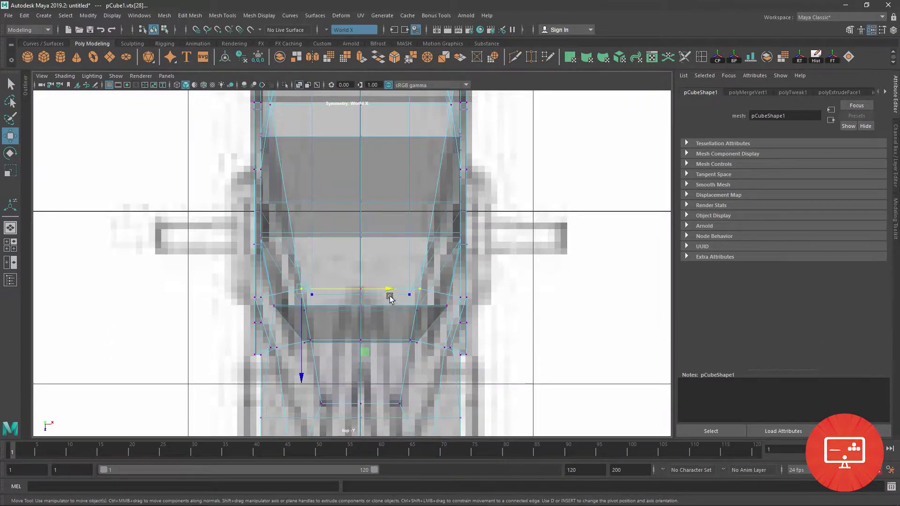
middle_click_drag(396, 370, 400, 295, "alt")
left_click(326, 330)
left_click(300, 388)
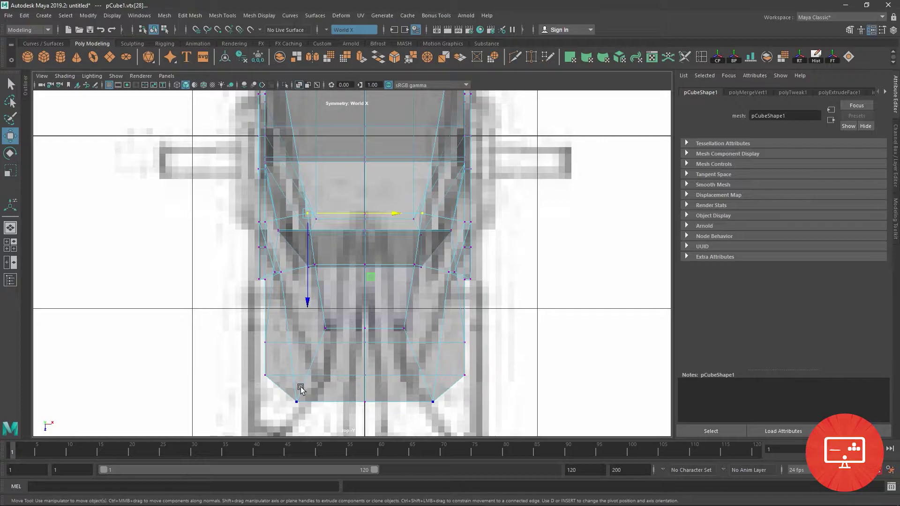
middle_click_drag(398, 392, 398, 295, "alt")
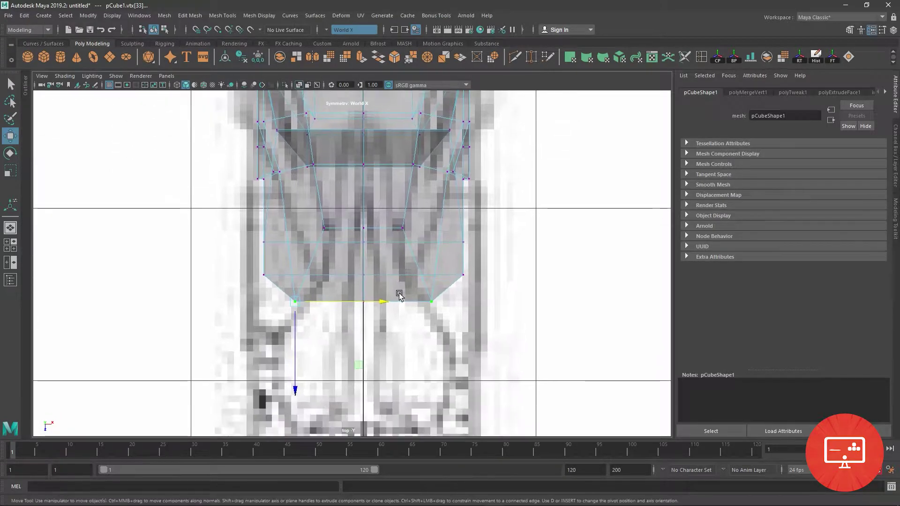
left_click_drag(389, 299, 396, 301)
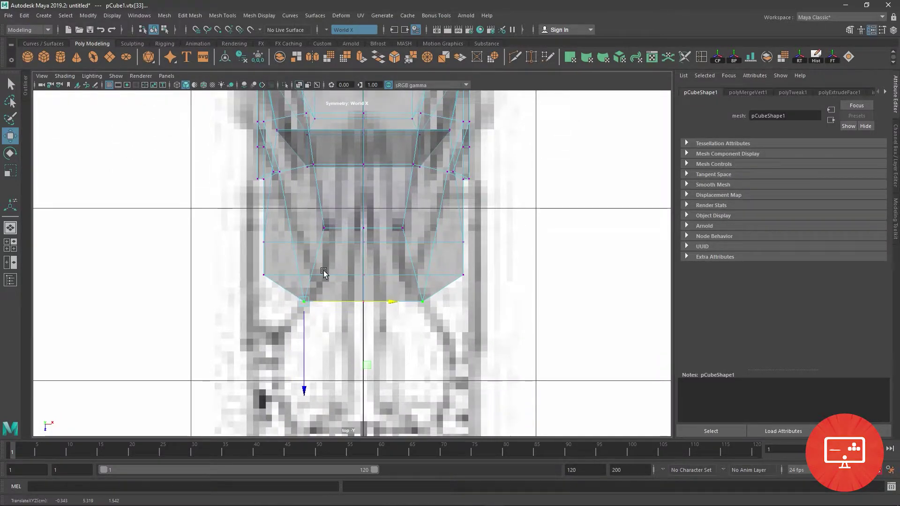
left_click(402, 228)
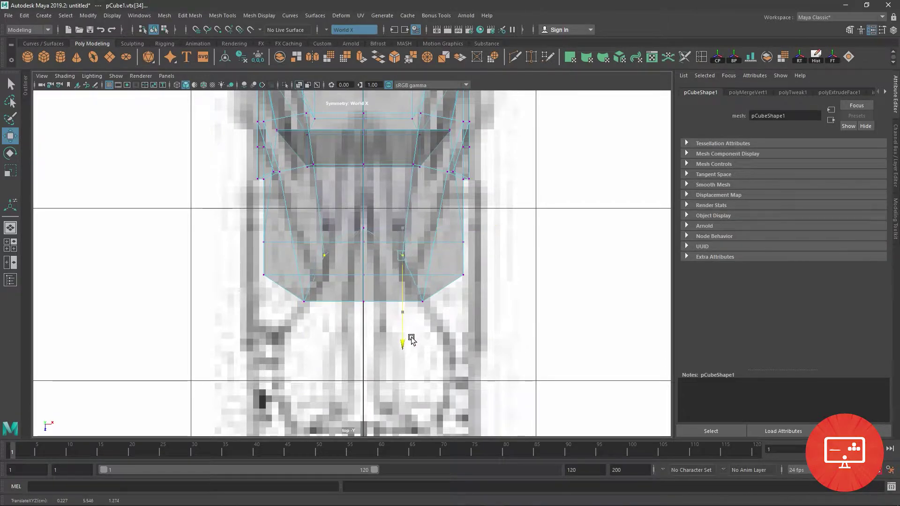
left_click_drag(401, 310, 403, 356)
Step: In the top view, lower the centre-triangle vertex row slightly toward the blueprint
key("space")
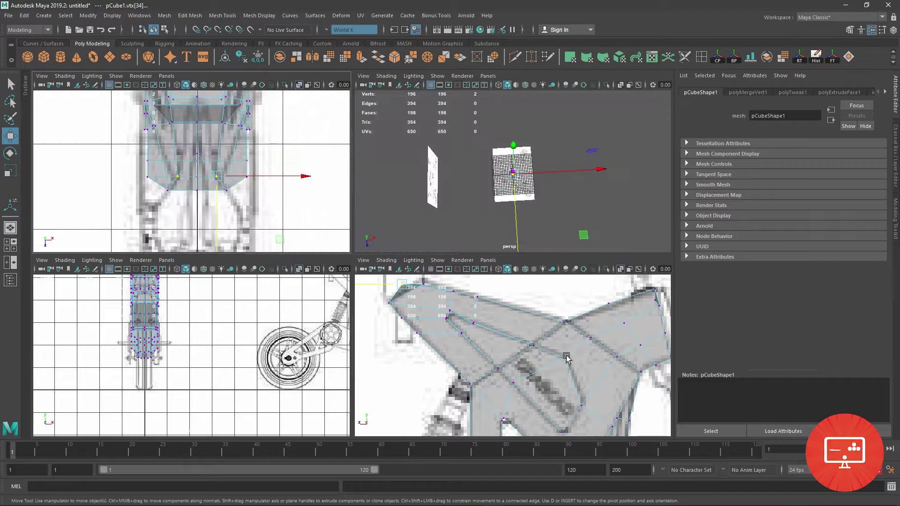
key("space")
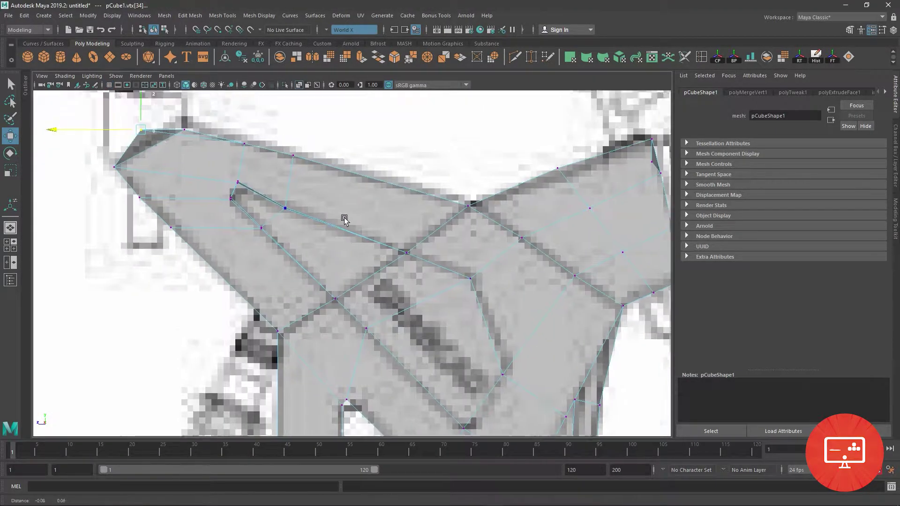
scroll(325, 220, "up", 5)
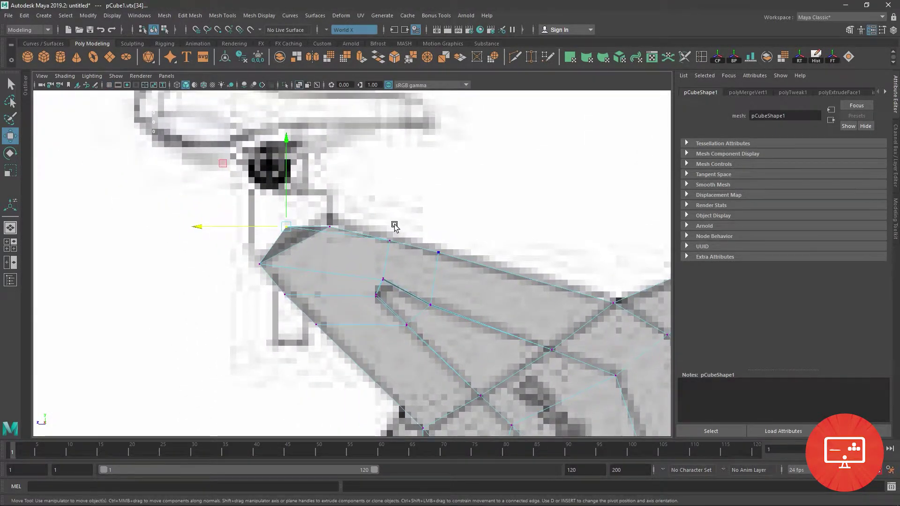
scroll(382, 220, "down", 4)
scroll(385, 225, "up", 2)
key("space")
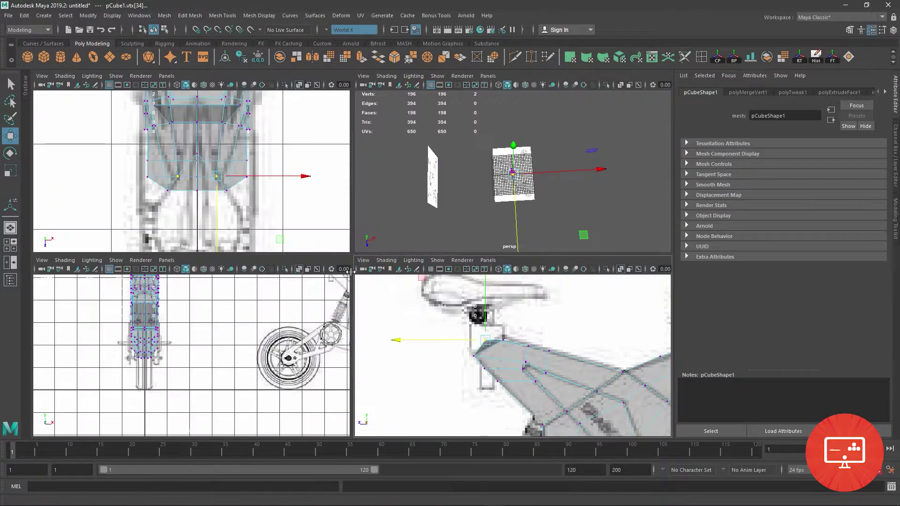
key("space")
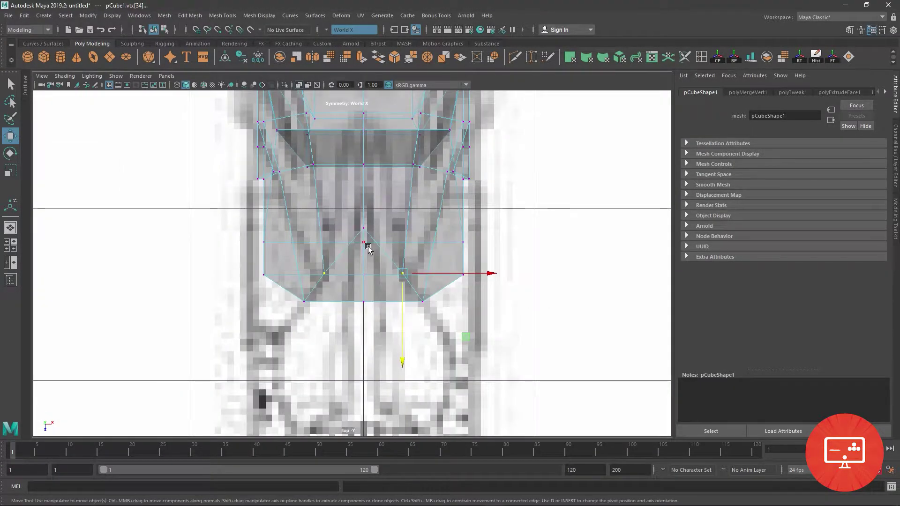
left_click(363, 229)
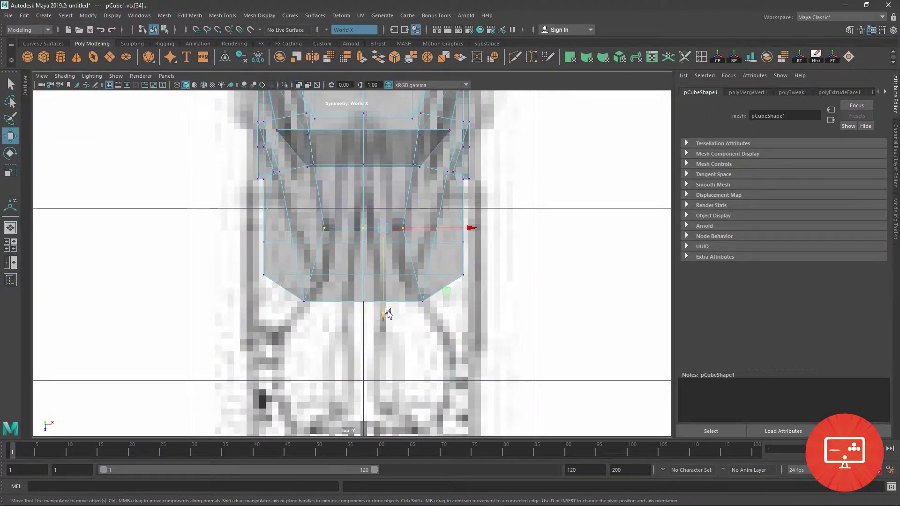
left_click_drag(387, 312, 393, 369)
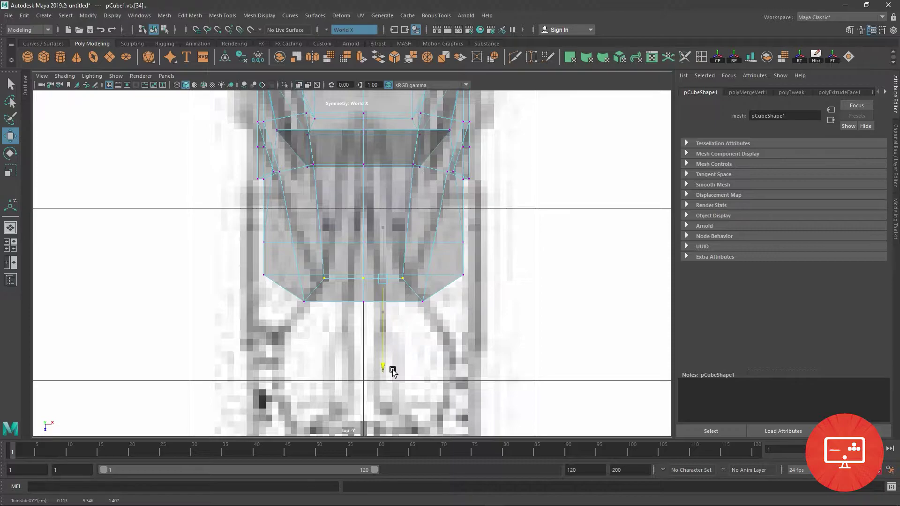
key("ctrl+z")
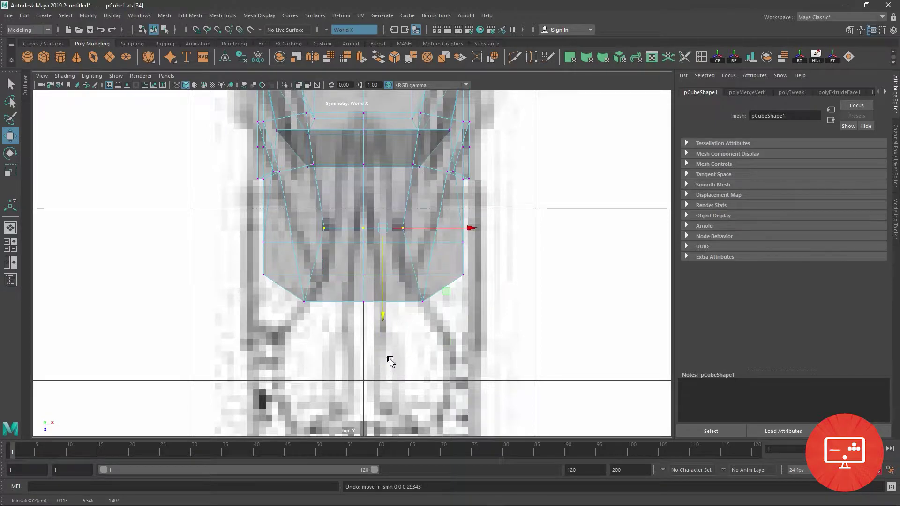
left_click_drag(382, 307, 383, 349)
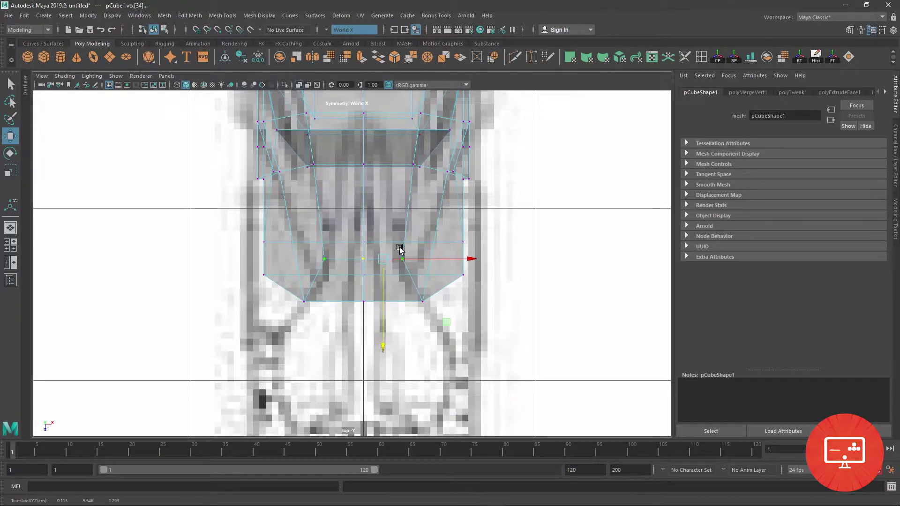
Step: Move the bottom vertex row up and inward into a straight lower edge
left_click(326, 258)
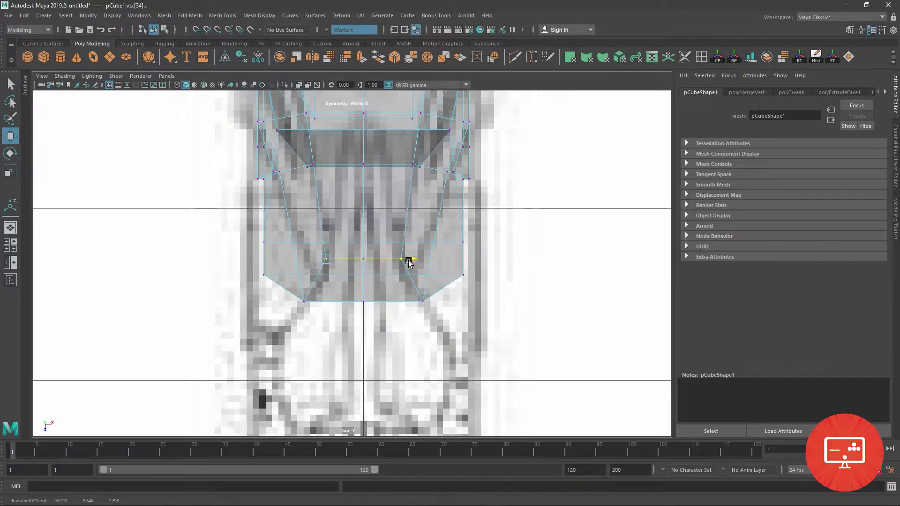
left_click(305, 302)
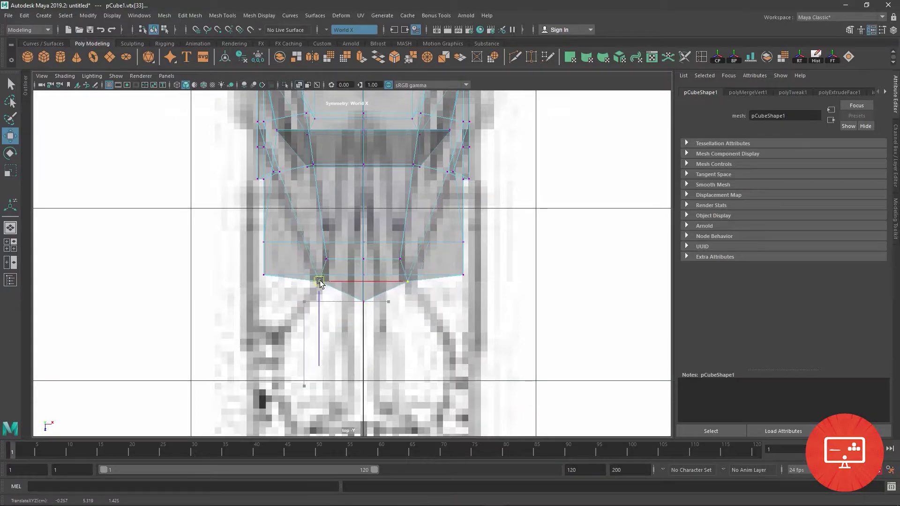
left_click_drag(304, 301, 356, 297)
key("ctrl+z")
left_click(364, 302, "shift")
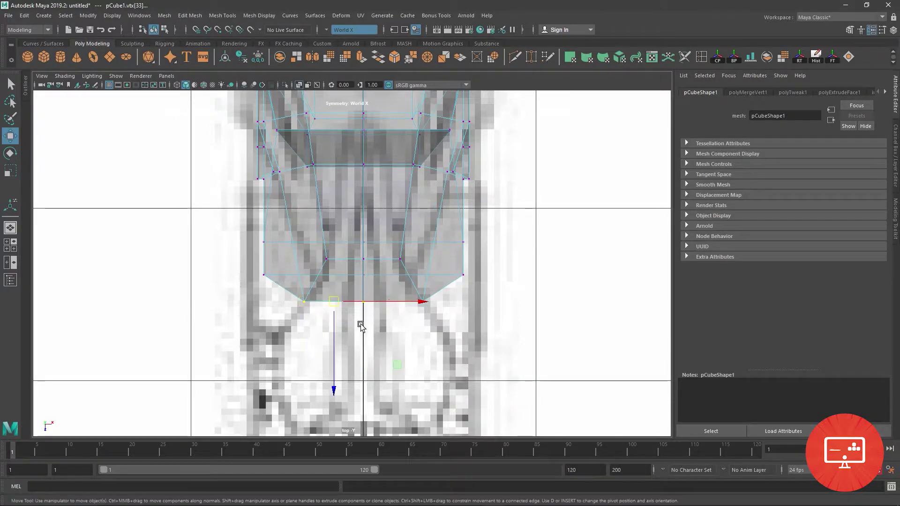
left_click_drag(333, 384, 342, 361)
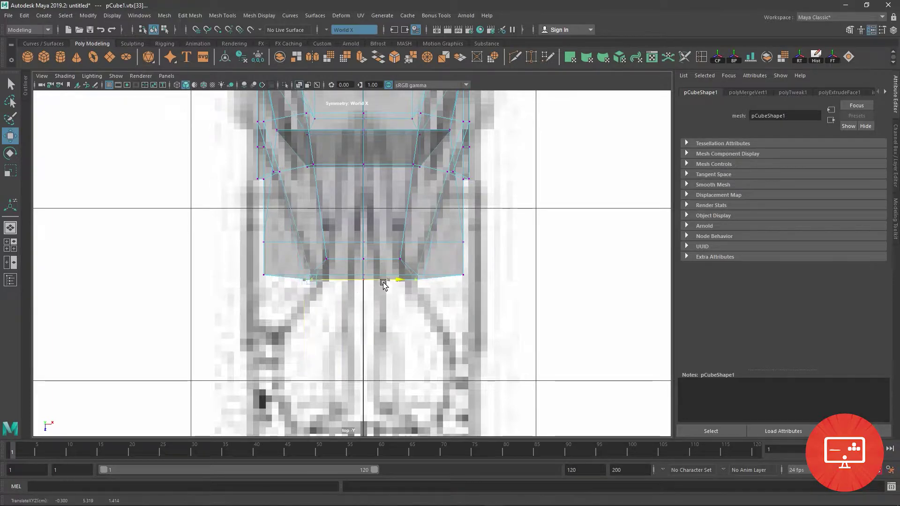
left_click_drag(413, 280, 398, 281)
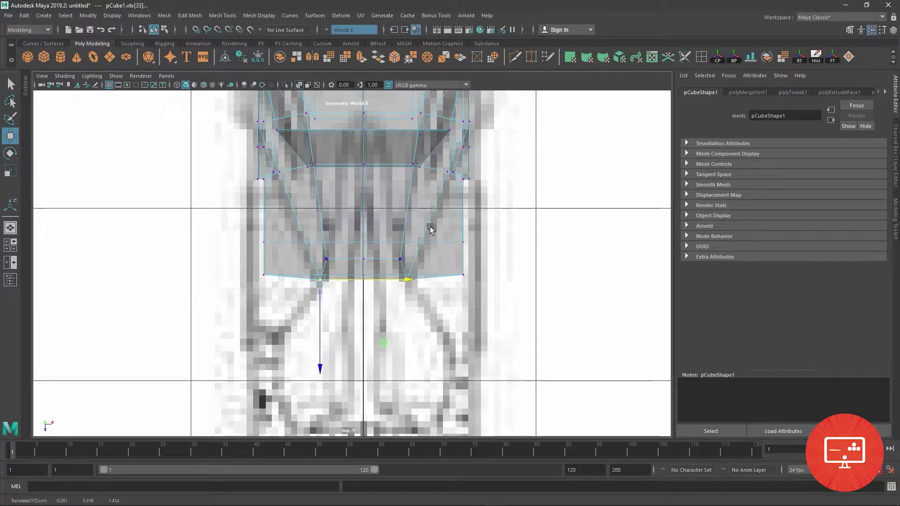
middle_click_drag(532, 227, 472, 280, "alt")
Step: Assign a new Arnold aiStandardSurface material to the whole seat mesh
key("space")
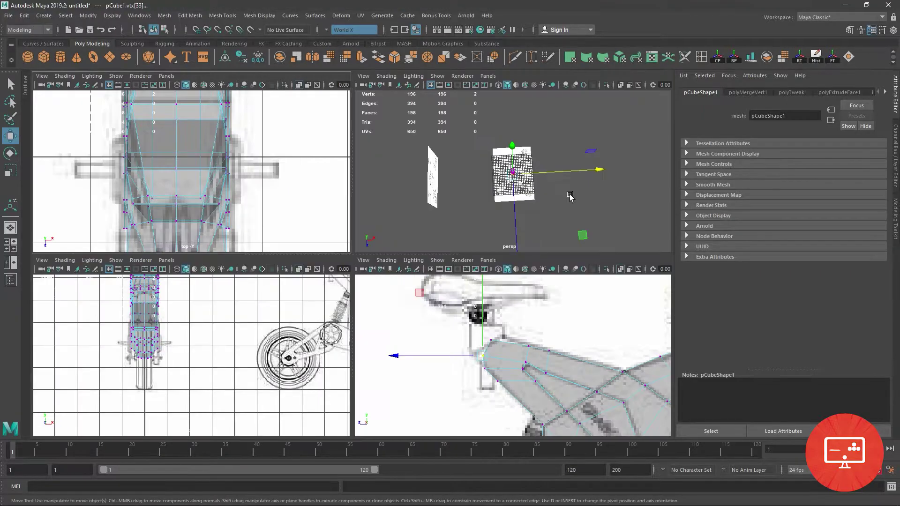
key("space")
mouse_move(474, 237)
left_mouse_down("alt")
mouse_move(405, 351)
mouse_move(365, 255)
mouse_move(353, 255)
left_mouse_up("alt")
key("f")
key("F8")
left_click(354, 252)
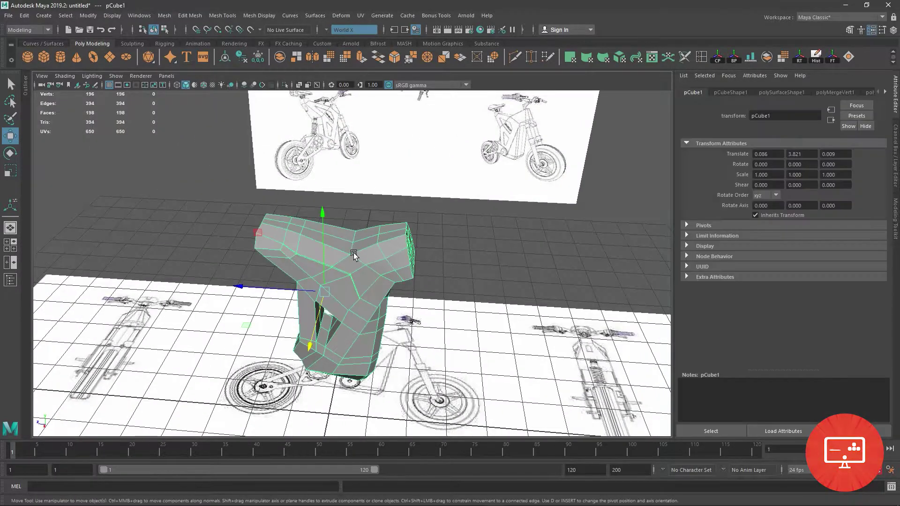
right_click_drag(353, 252, 367, 479)
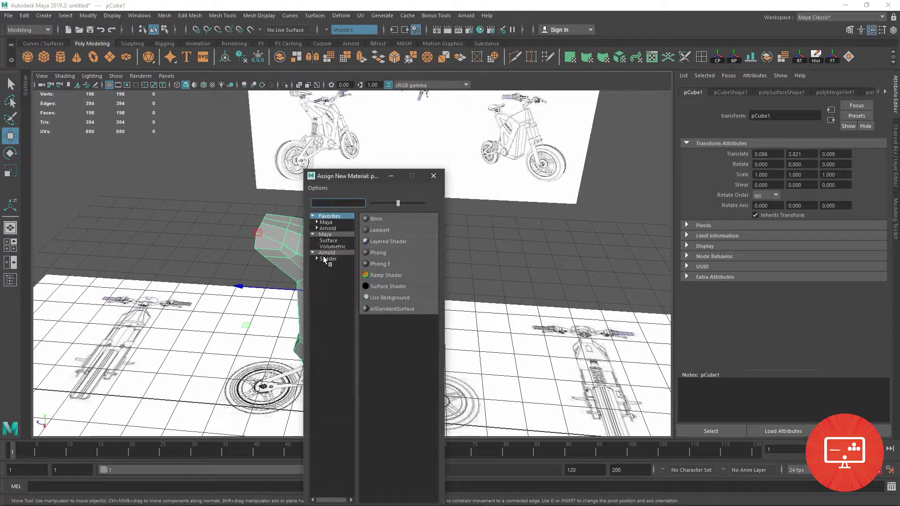
left_click(328, 258)
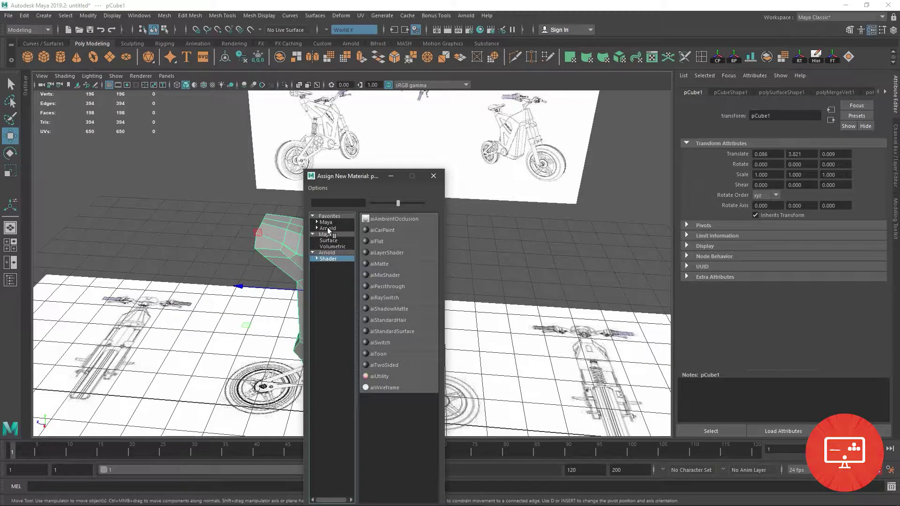
left_click(409, 332)
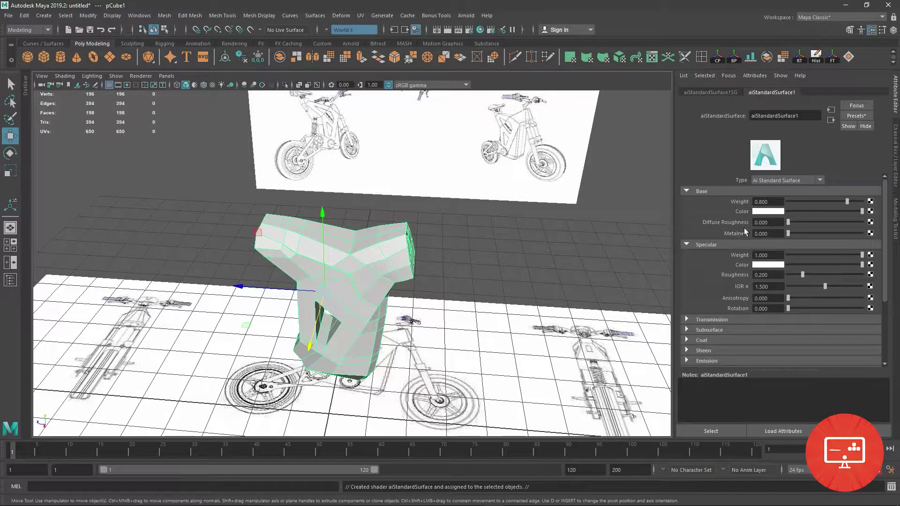
Step: Set the aiStandardSurface base colour to a dark, muted red
left_click(772, 211)
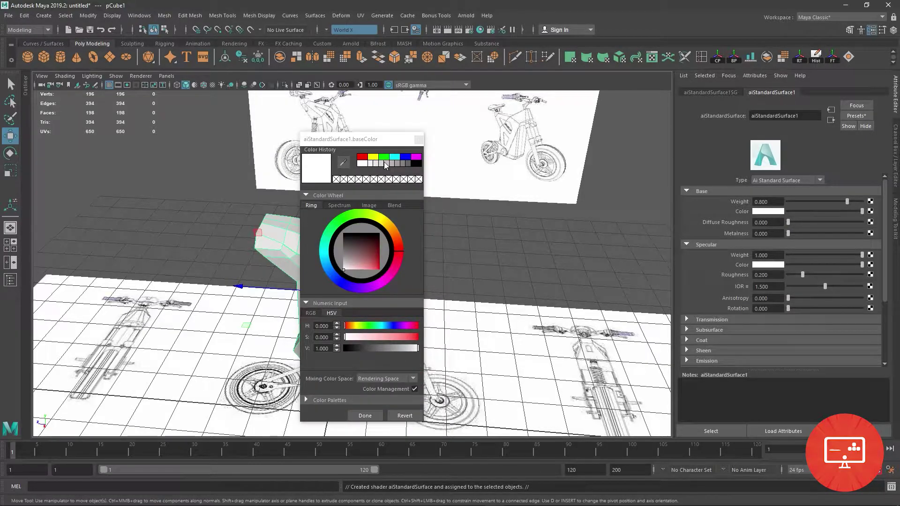
left_click(362, 157)
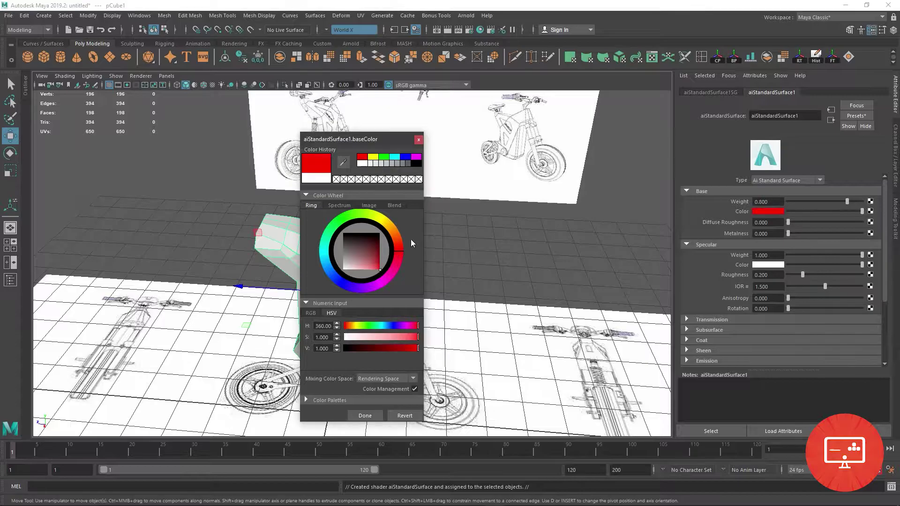
left_click(399, 245)
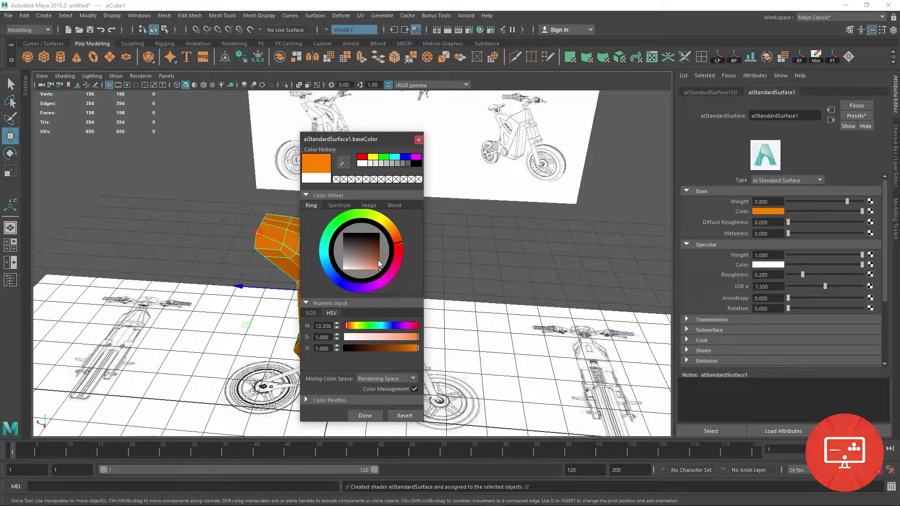
left_click(378, 255)
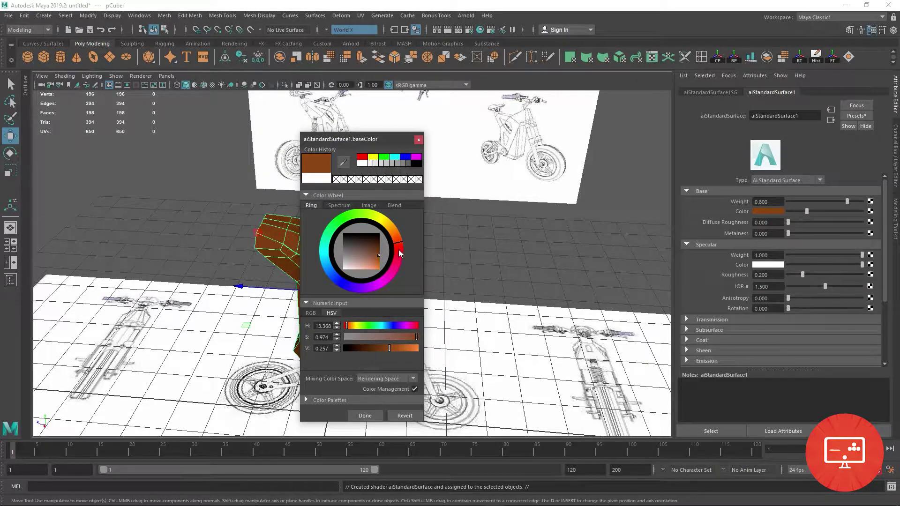
left_click_drag(399, 251, 368, 260)
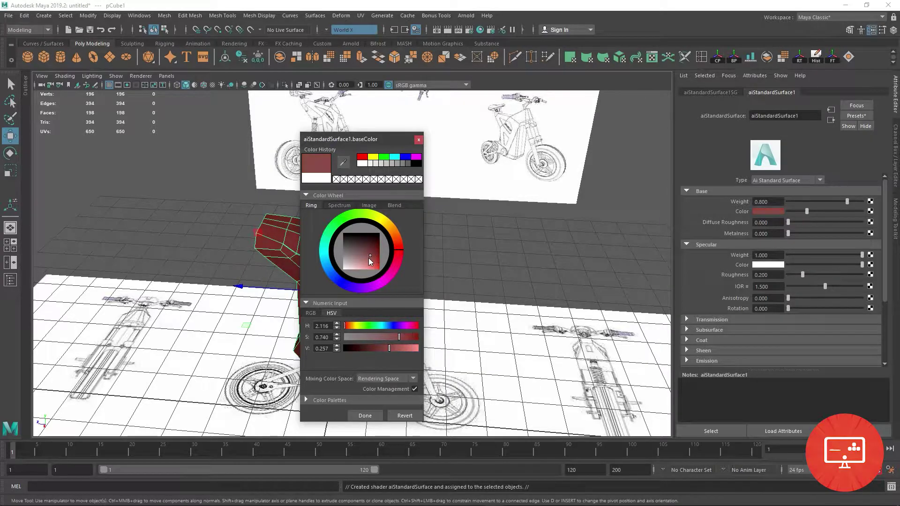
Step: Confirm the red base colour and set the seat material's specular roughness to 0
left_click(365, 416)
left_click(495, 260)
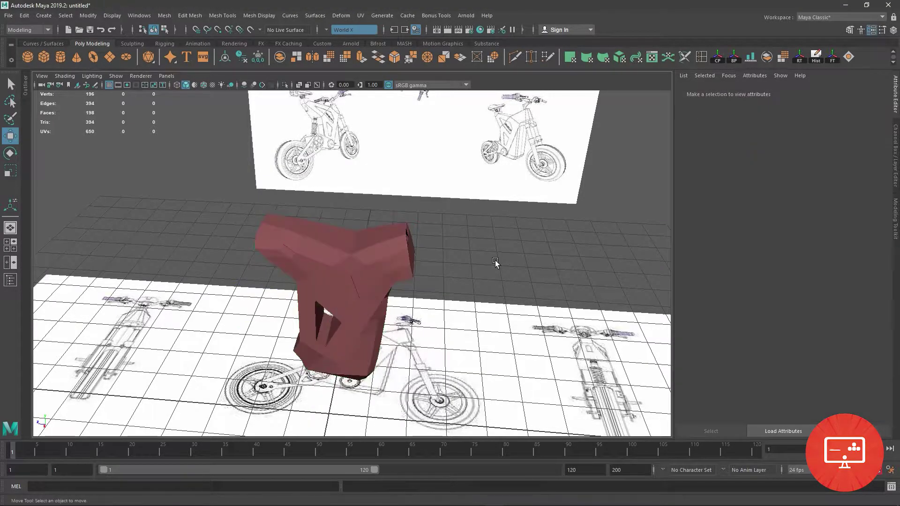
mouse_move(433, 220)
left_mouse_down("alt")
mouse_move(463, 207)
mouse_move(508, 345)
mouse_move(376, 246)
left_mouse_up("alt")
left_click(376, 247)
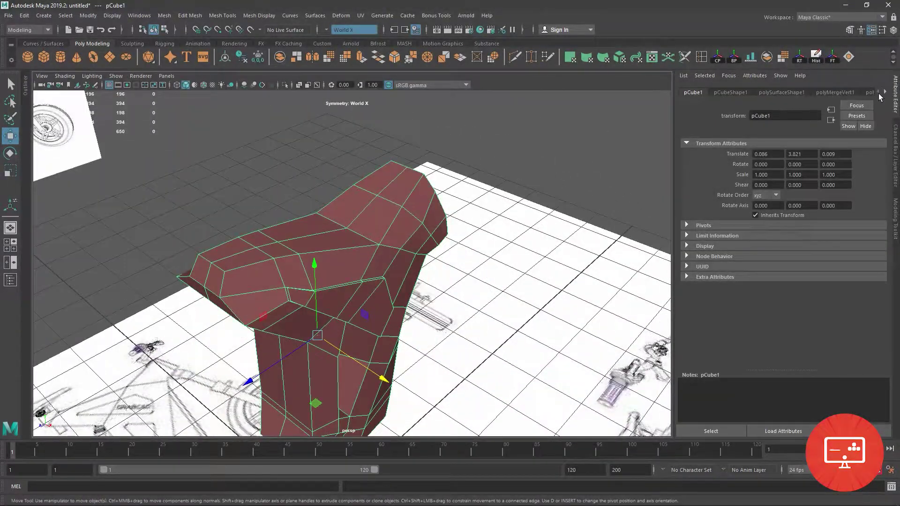
left_click(795, 93)
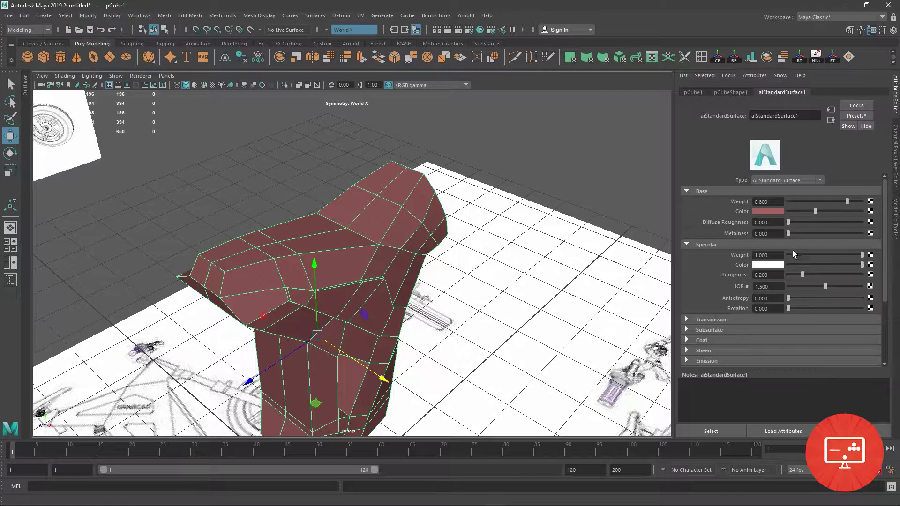
mouse_move(802, 274)
left_mouse_down()
mouse_move(776, 276)
mouse_move(862, 274)
left_mouse_up()
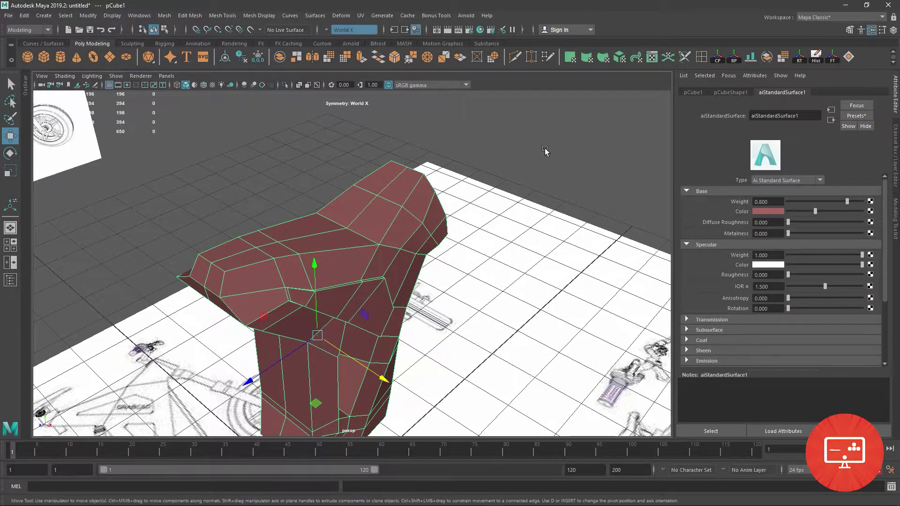
Step: Turn on smooth mesh preview (3) and orbit to inspect the rounded seat
left_click_drag(544, 148, 367, 243, "alt")
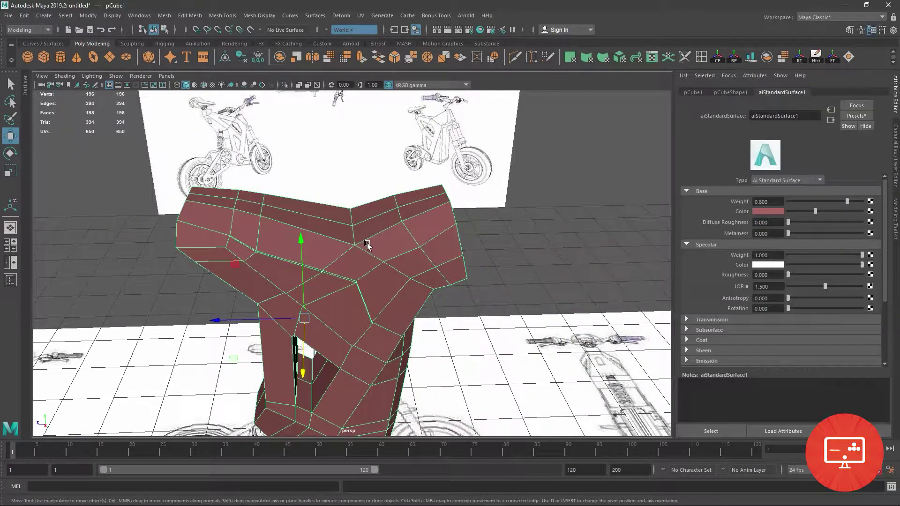
key("3")
left_click(514, 230)
mouse_move(514, 230)
left_mouse_down("alt")
mouse_move(550, 220)
mouse_move(446, 272)
mouse_move(502, 225)
mouse_move(525, 252)
mouse_move(536, 374)
mouse_move(510, 341)
mouse_move(396, 252)
left_mouse_up("alt")
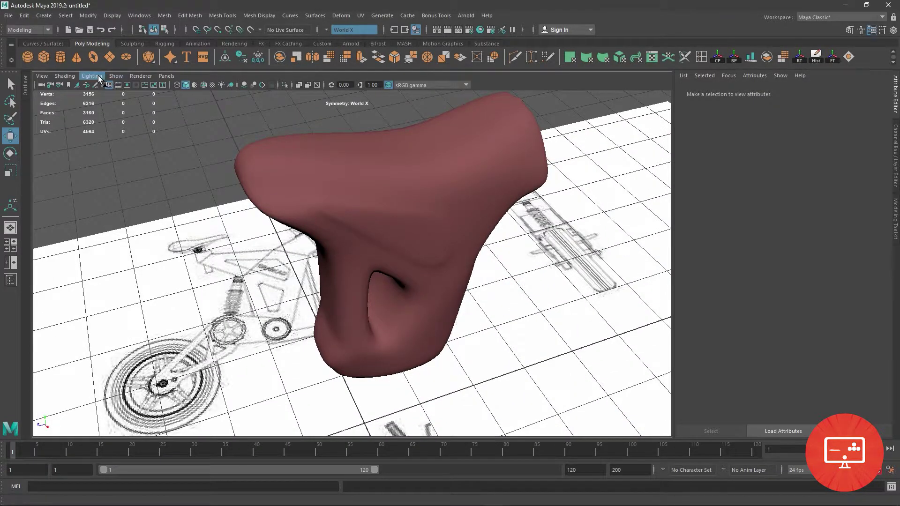
Step: Add an Arnold sky dome light and raise the seat material's metalness to 1.000
left_click(351, 43)
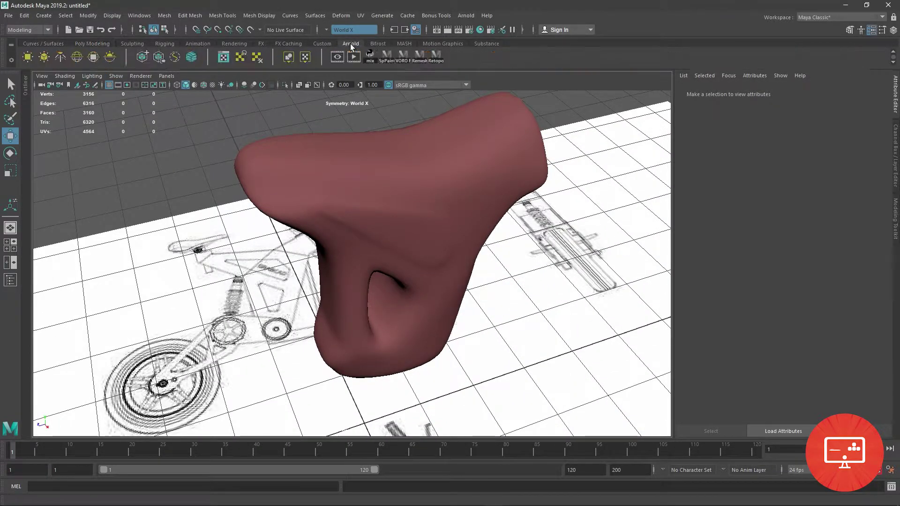
left_click(256, 60)
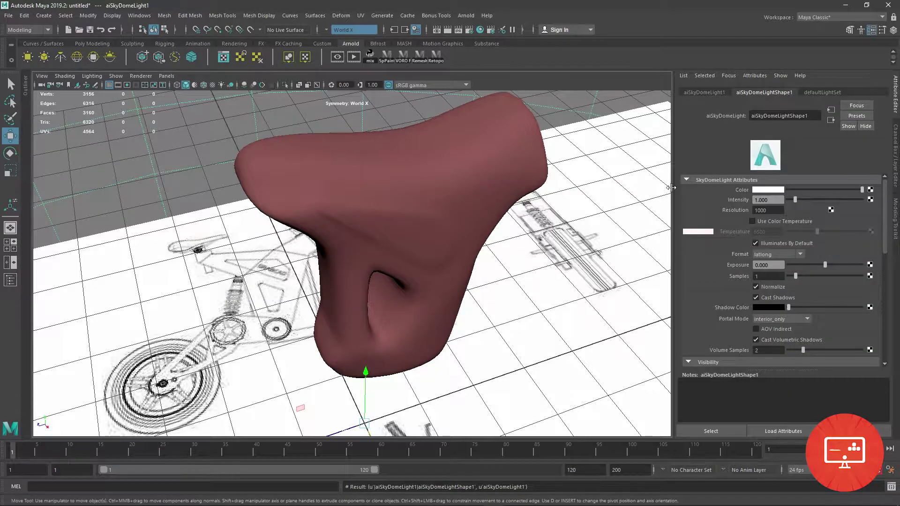
left_click(467, 172)
left_click(781, 93)
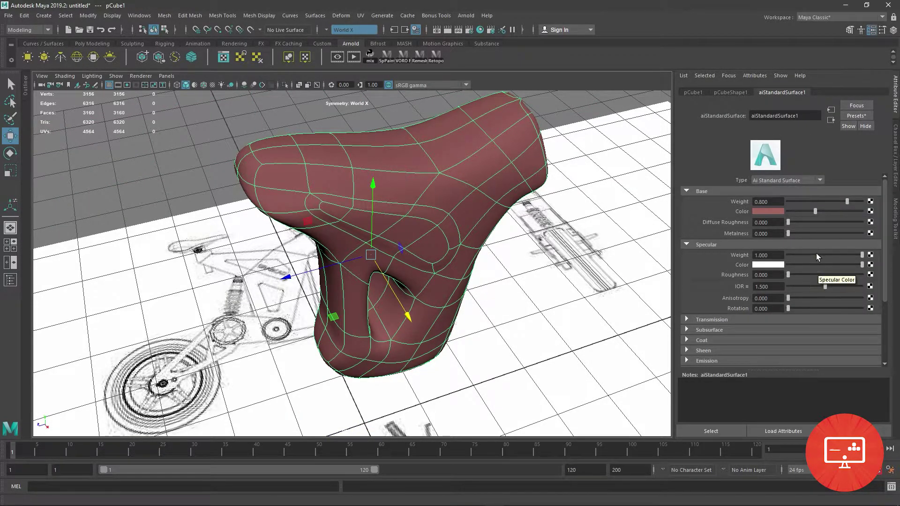
mouse_move(794, 235)
left_mouse_down()
mouse_move(866, 234)
mouse_move(775, 235)
left_mouse_up()
Step: Return the seat mesh to its low-poly cage display (1), then select the sky dome light
left_click(580, 177)
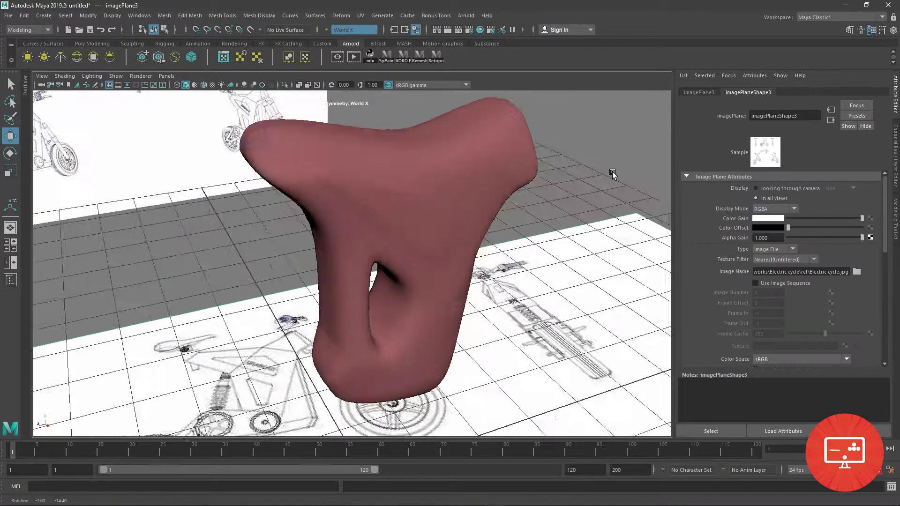
left_click_drag(580, 176, 580, 176, "alt")
left_click(474, 199)
mouse_move(474, 198)
left_mouse_down("alt")
mouse_move(558, 204)
mouse_move(425, 210)
left_mouse_up("alt")
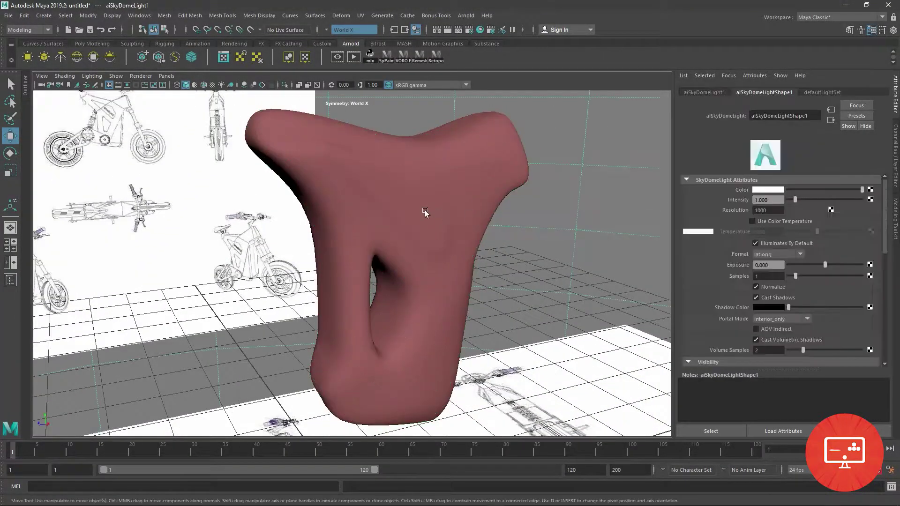
left_click(424, 209)
key("1")
left_click(587, 219)
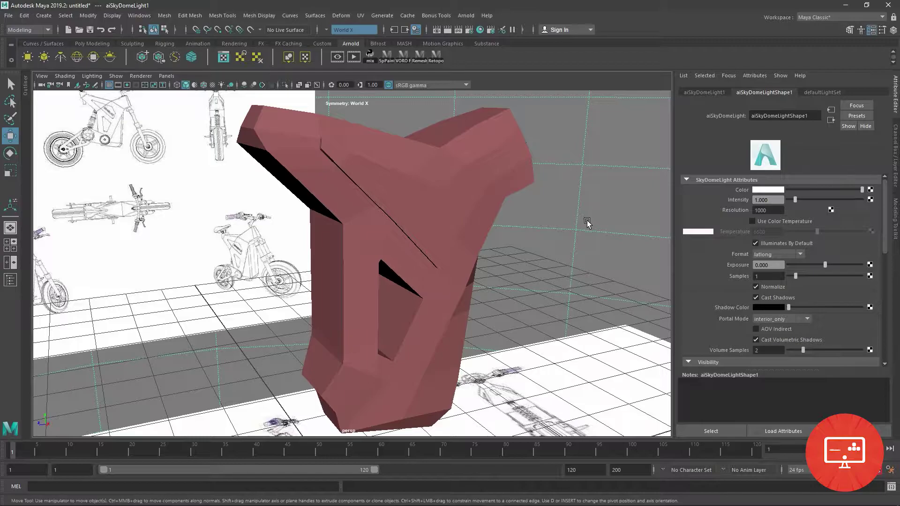
Step: In the four-view layout, raise the frame's front-tip vertex toward the blueprint line
left_click_drag(373, 299, 440, 288, "alt")
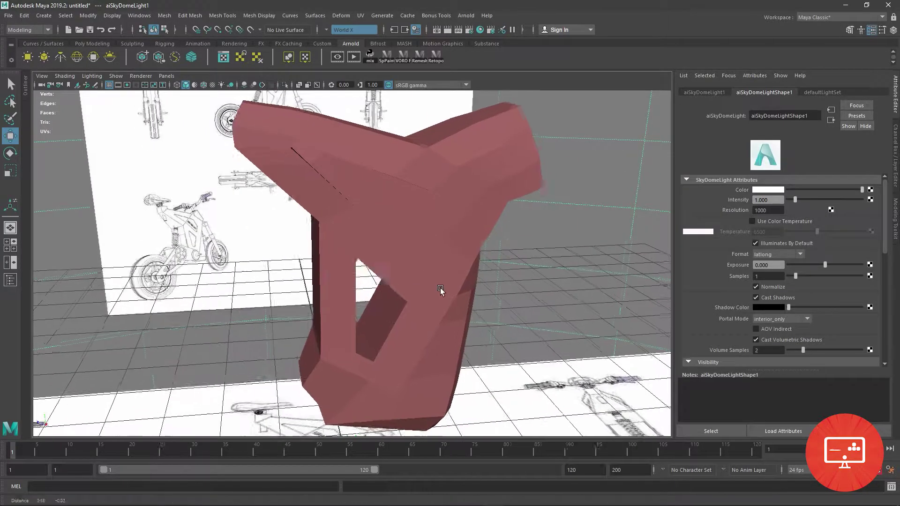
left_click(417, 297)
key("space")
key("space")
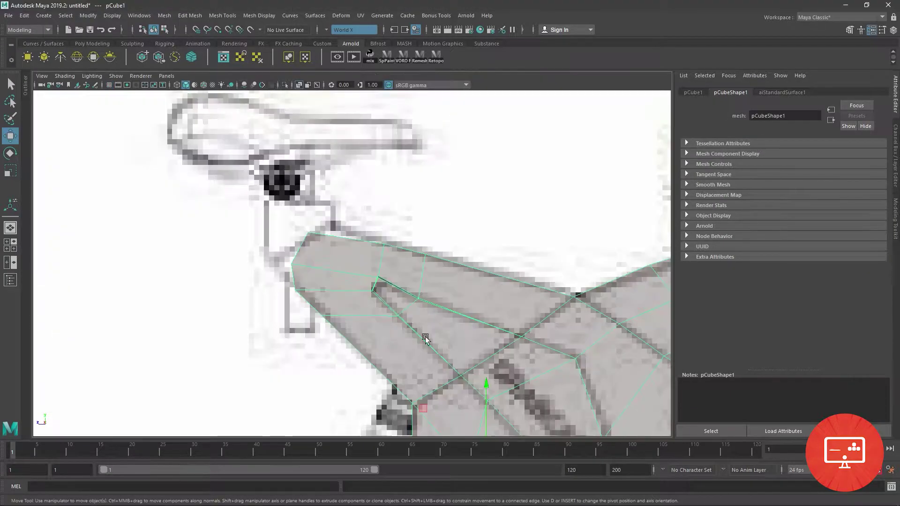
scroll(321, 261, "up", 2)
scroll(394, 322, "up", 3)
scroll(364, 279, "up", 1)
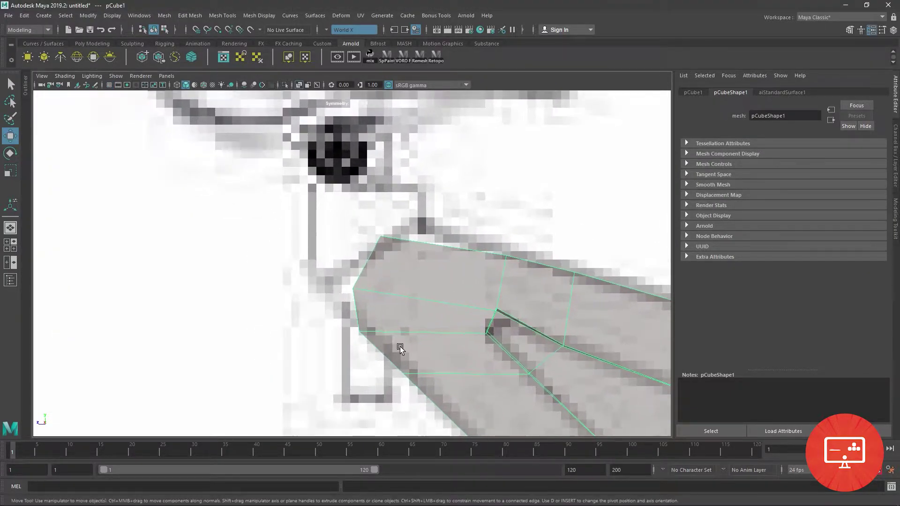
right_click_drag(384, 246, 348, 224)
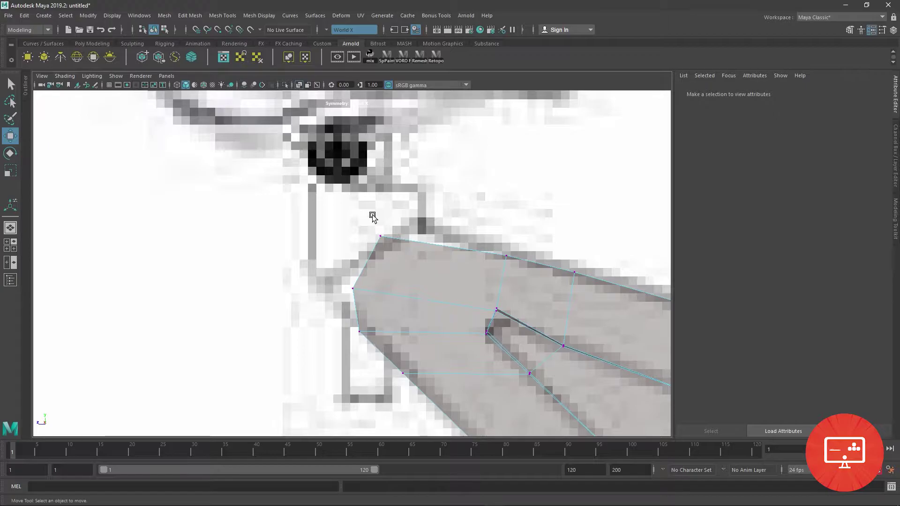
left_click(379, 234)
left_click_drag(381, 161, 383, 137)
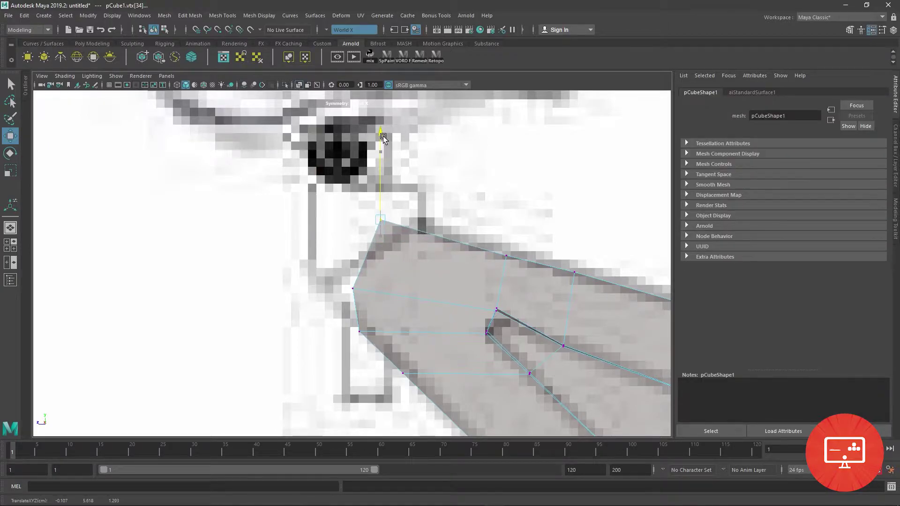
Step: Align the lower front corner vertices with the blueprint's seat-post junction outline
left_click(365, 333)
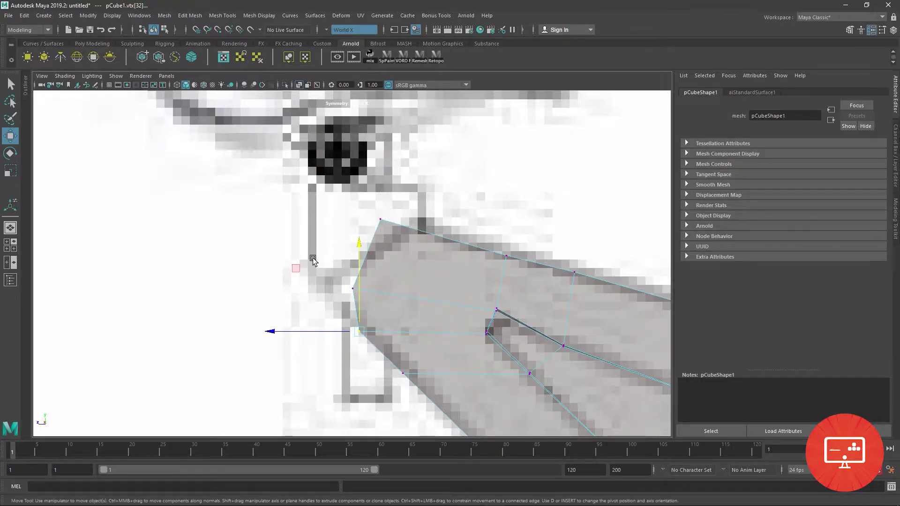
left_click(353, 288)
left_click_drag(277, 288, 239, 288)
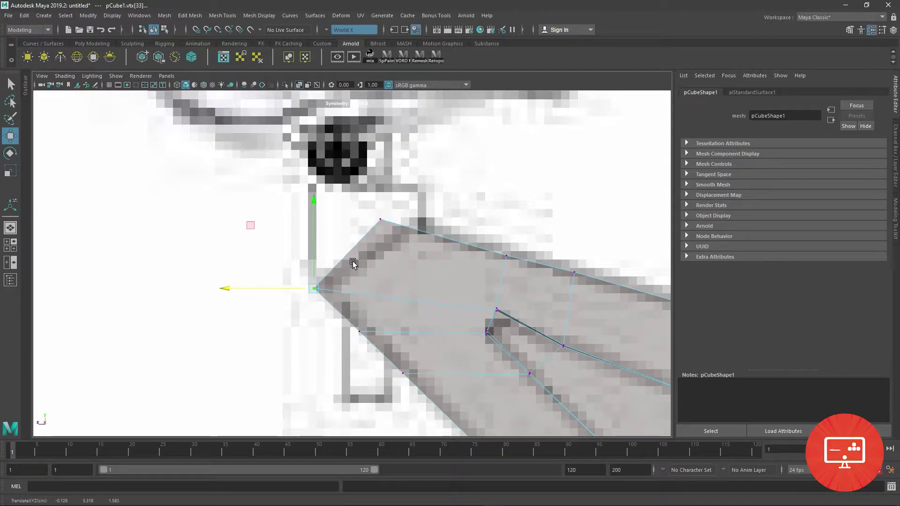
left_click_drag(336, 198, 412, 246)
left_click_drag(313, 220, 314, 224)
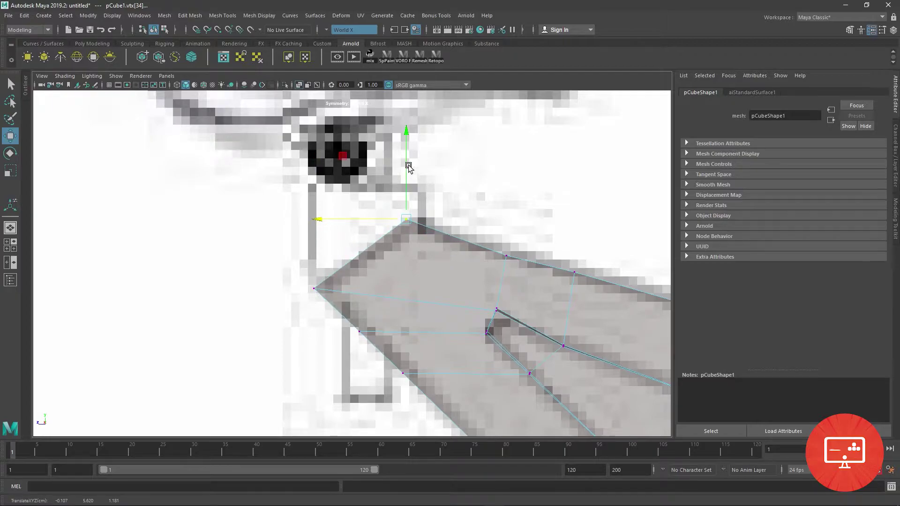
left_click_drag(408, 168, 408, 139)
scroll(392, 223, "down", 3)
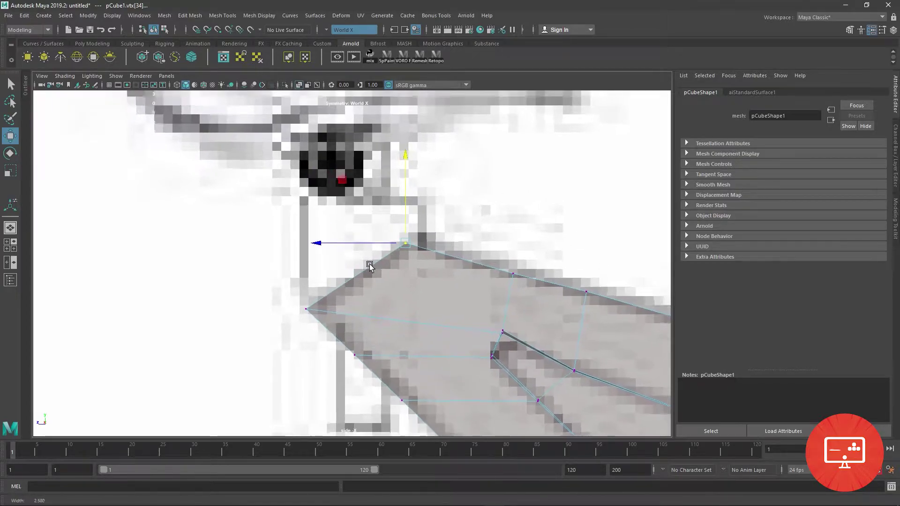
scroll(372, 261, "down", 5)
scroll(302, 231, "up", 5)
scroll(357, 305, "up", 3)
scroll(356, 306, "up", 1)
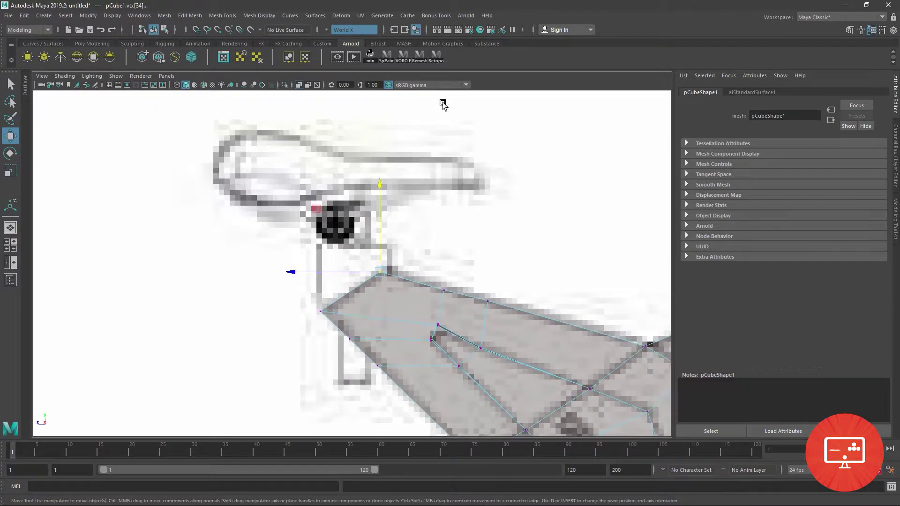
left_click(433, 233)
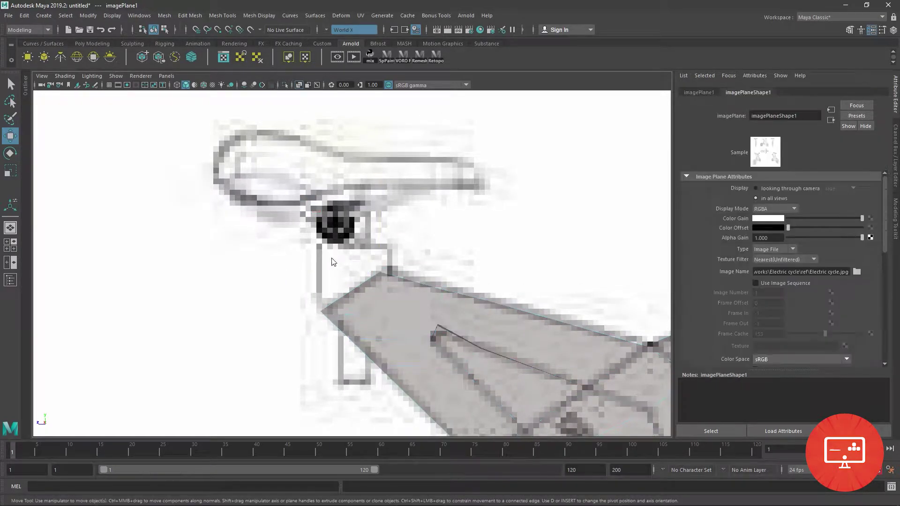
left_click(82, 44)
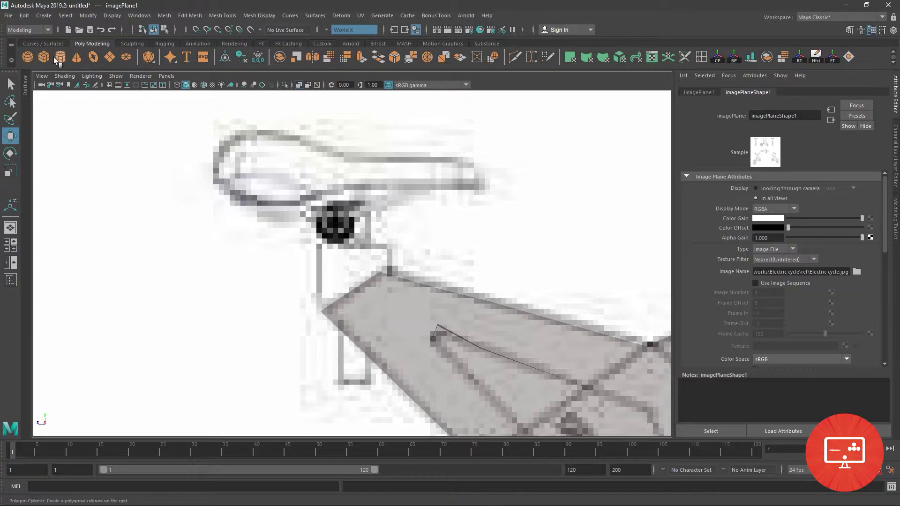
Step: Create polygon cube pCube2 and place it at the top of the frame under the seat
left_click(60, 57)
key("a")
left_click_drag(388, 411, 363, 277)
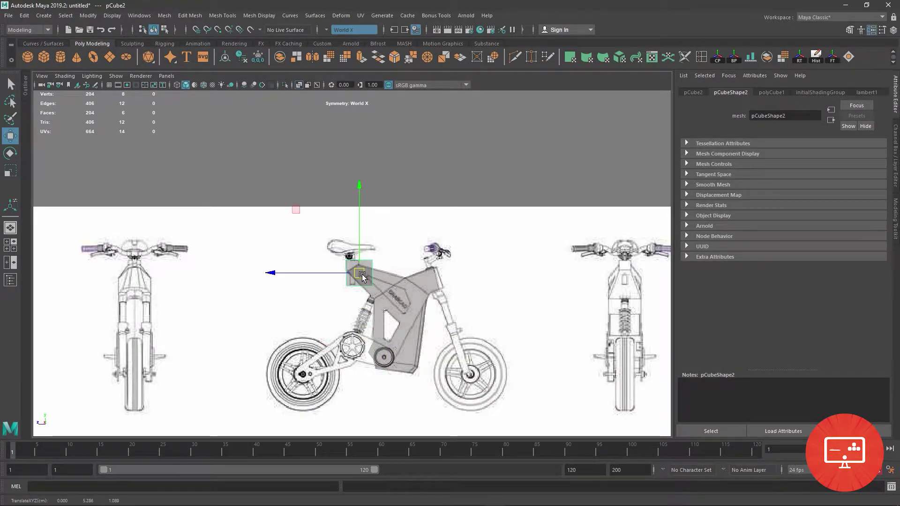
key("f")
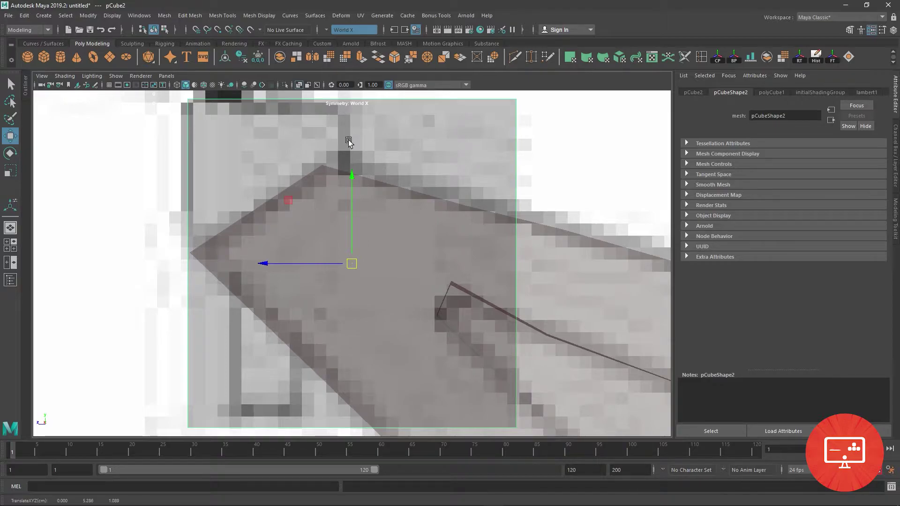
scroll(347, 139, "down", 1)
scroll(349, 187, "down", 2)
left_click_drag(352, 266, 347, 266)
Step: Pull pCube2's right-side vertices left along X to narrow it
right_click(373, 155)
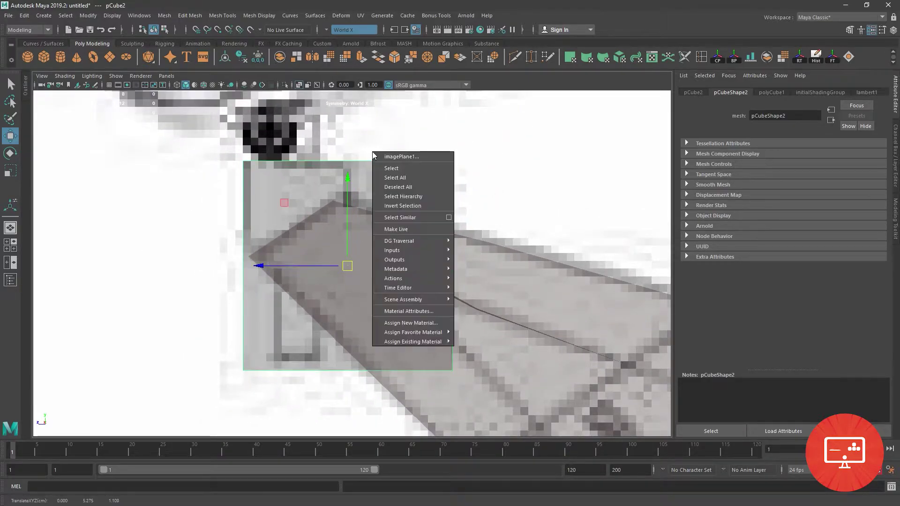
key("Escape")
right_click_drag(355, 180, 319, 180)
left_click_drag(497, 140, 421, 389)
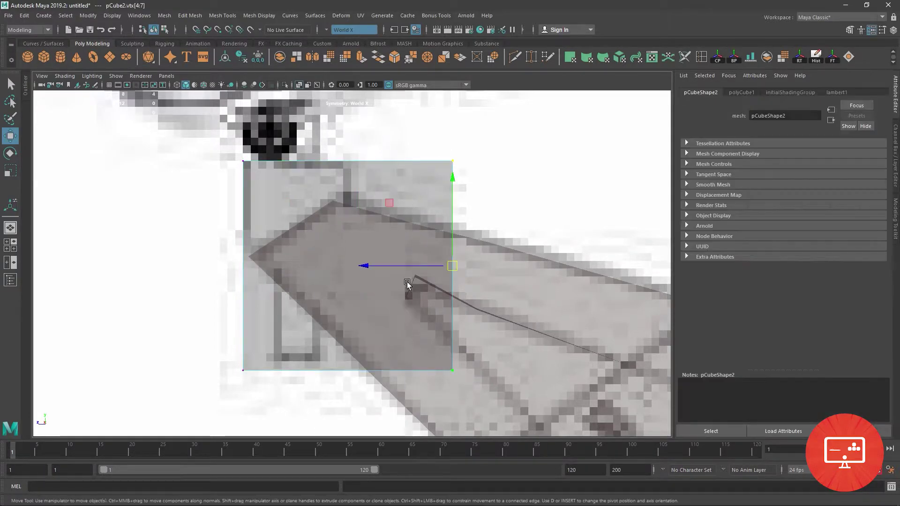
left_click_drag(403, 265, 263, 266)
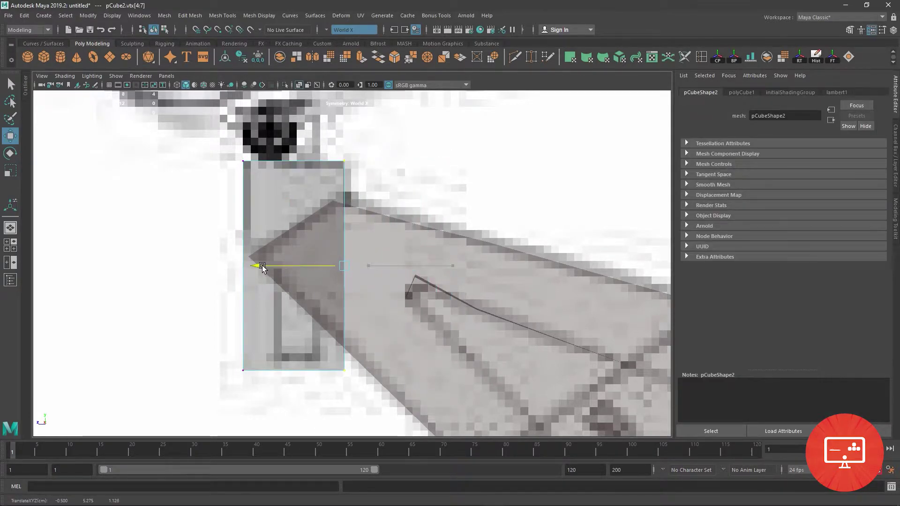
Step: Shorten the cube by raising its bottom vertices, then select its bottom face
left_click_drag(287, 290, 302, 164)
right_click_drag(283, 197, 268, 202)
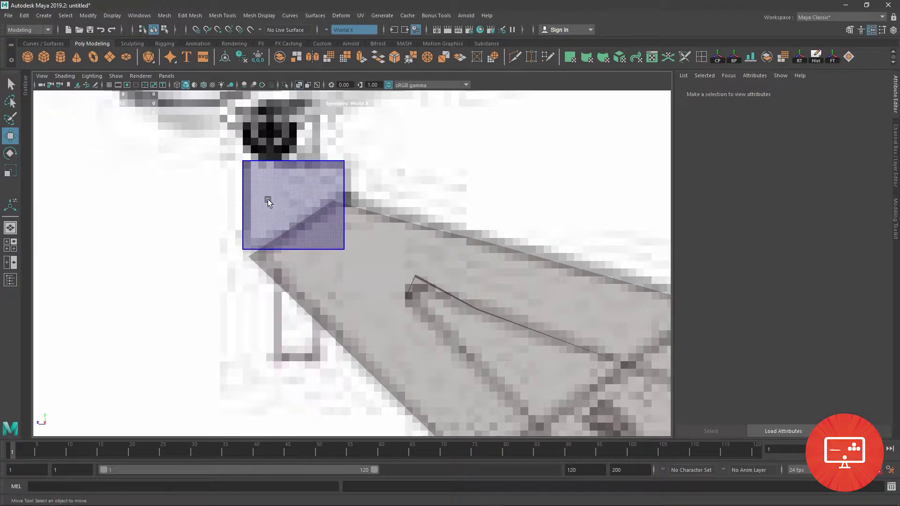
left_click(273, 213)
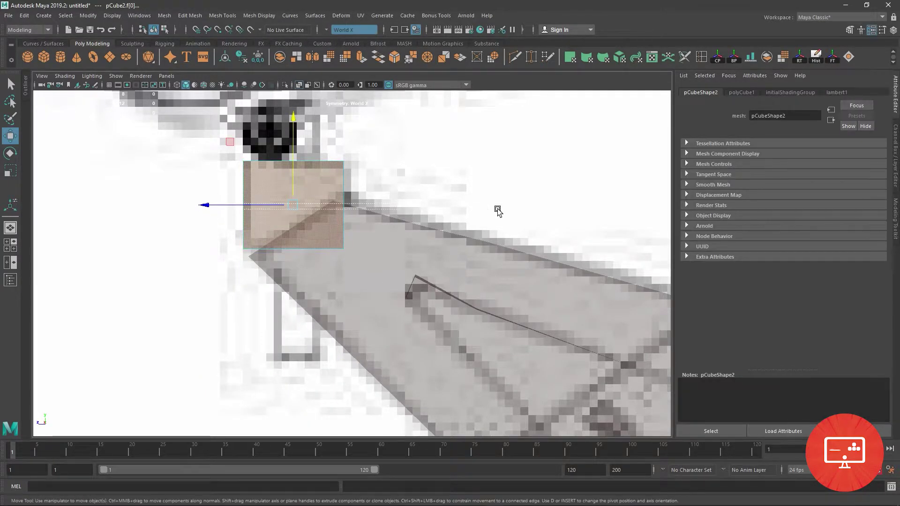
key("r")
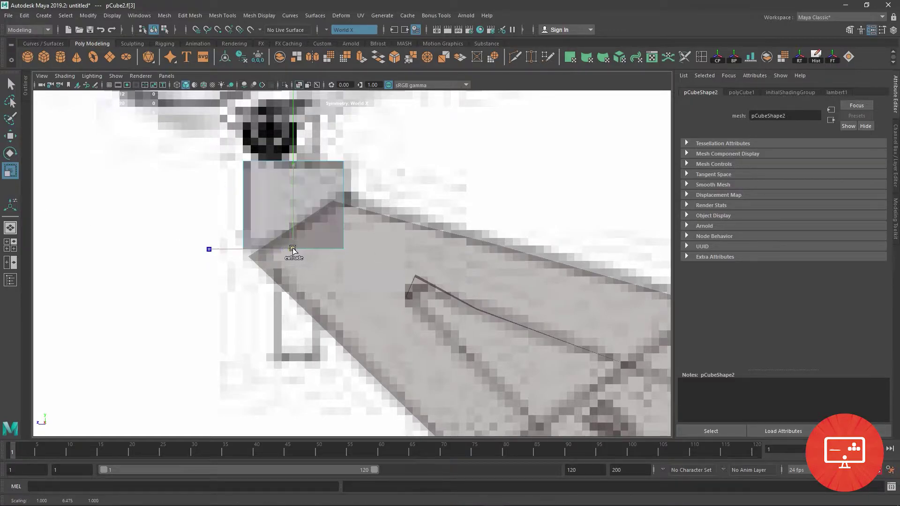
Step: Extrude the block's bottom face downward twice to start the seat post
key("ctrl+e")
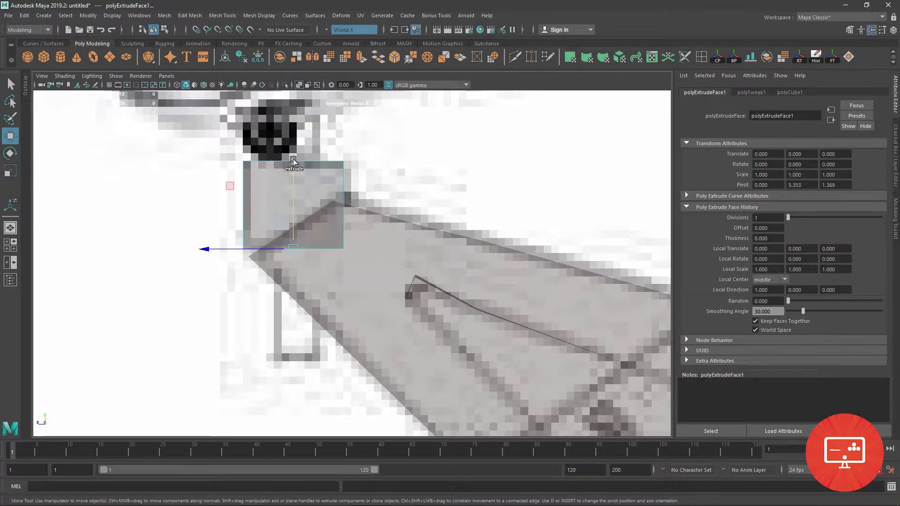
left_click_drag(295, 206, 298, 278)
key("ctrl+e")
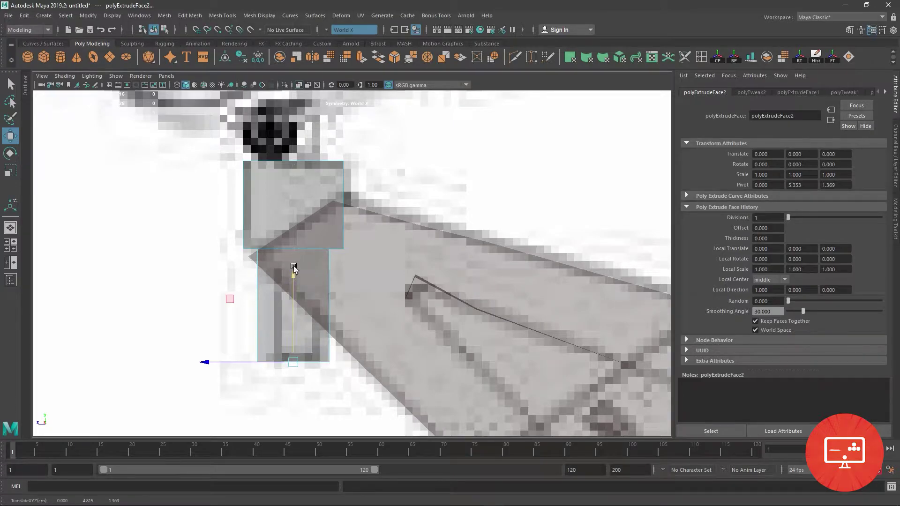
scroll(247, 242, "up", 2)
middle_click_drag(247, 243, 286, 210, "alt")
Step: Scale the extruded post's vertices inward slightly to narrow it
right_click_drag(281, 217, 270, 196)
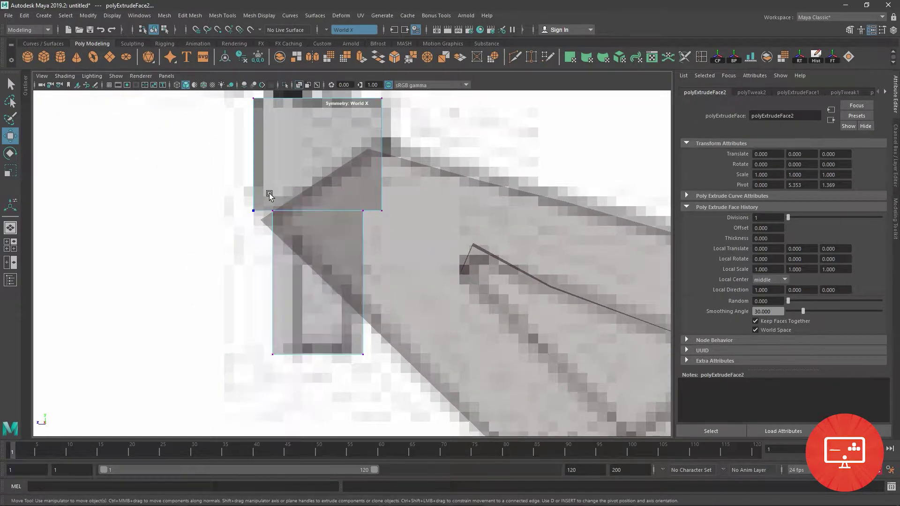
left_click(287, 352)
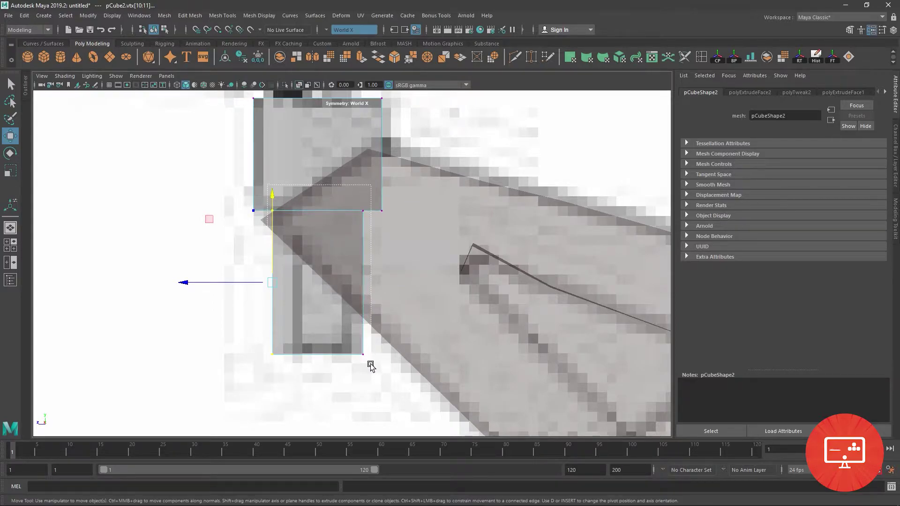
left_click_drag(370, 365, 265, 204)
key("r")
mouse_move(317, 280)
left_mouse_down()
mouse_move(289, 261)
mouse_move(322, 287)
left_mouse_up()
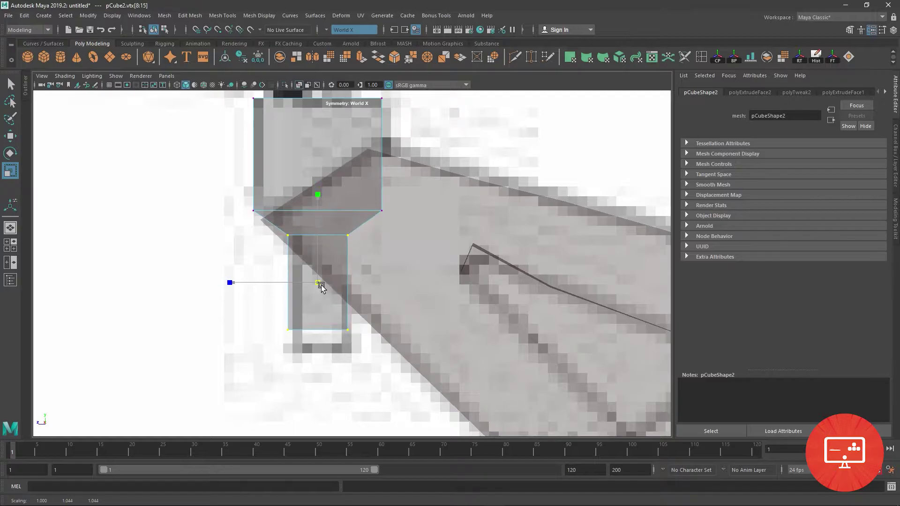
Step: Raise the post's top vertices to the block's bottom edge and lower the post's bottom end
left_click(287, 233)
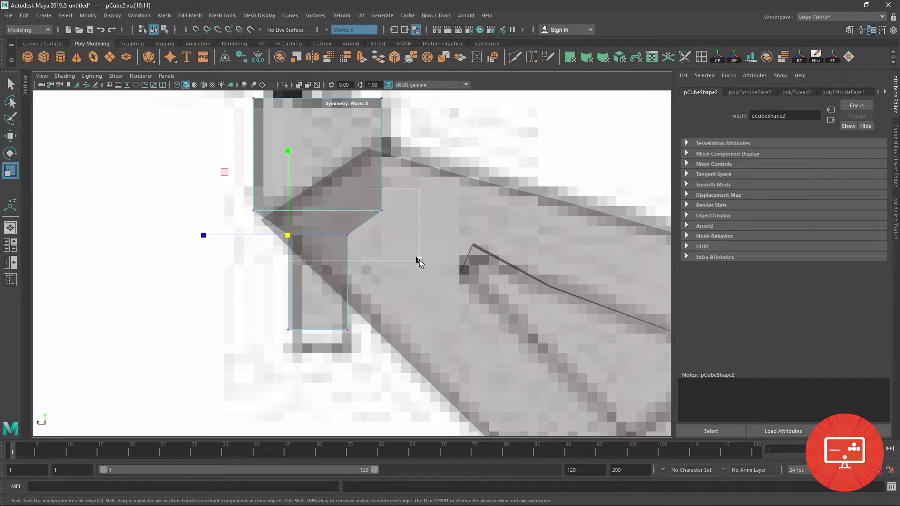
left_click_drag(419, 261, 419, 261)
key("w")
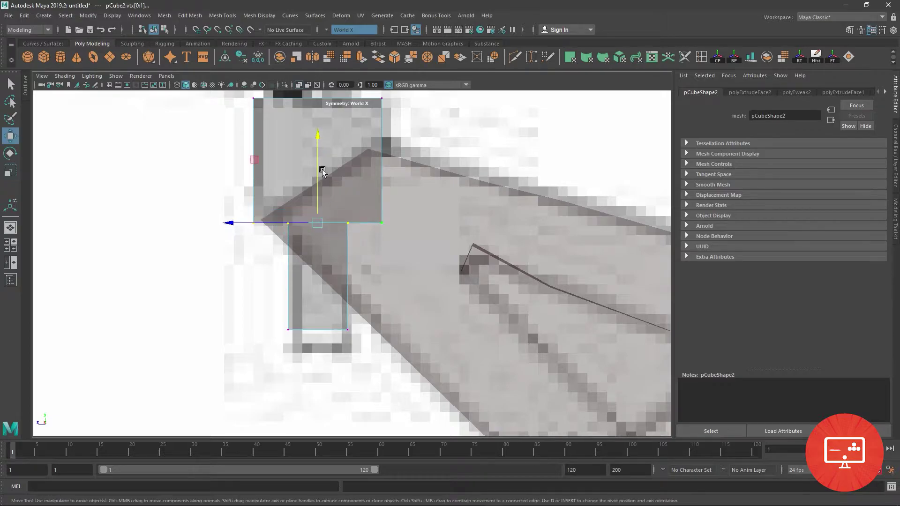
mouse_move(317, 149)
left_mouse_down()
mouse_move(325, 121)
mouse_move(325, 130)
left_mouse_up()
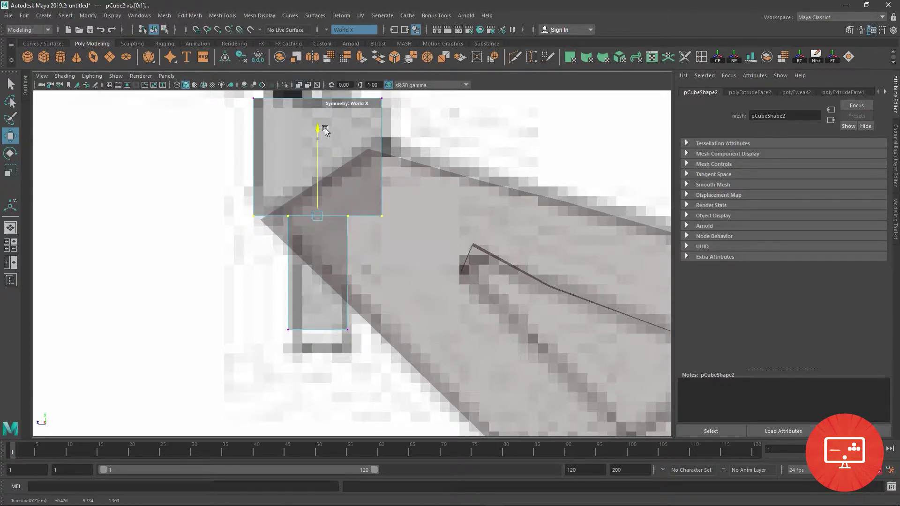
left_click_drag(349, 358, 246, 322)
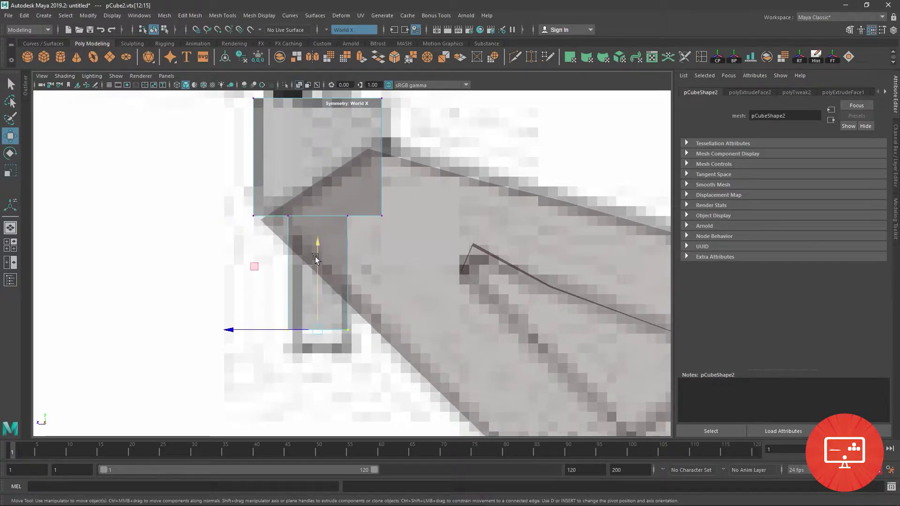
mouse_move(316, 250)
left_mouse_down()
mouse_move(324, 287)
mouse_move(324, 272)
left_mouse_up()
middle_click_drag(324, 273, 372, 278, "alt")
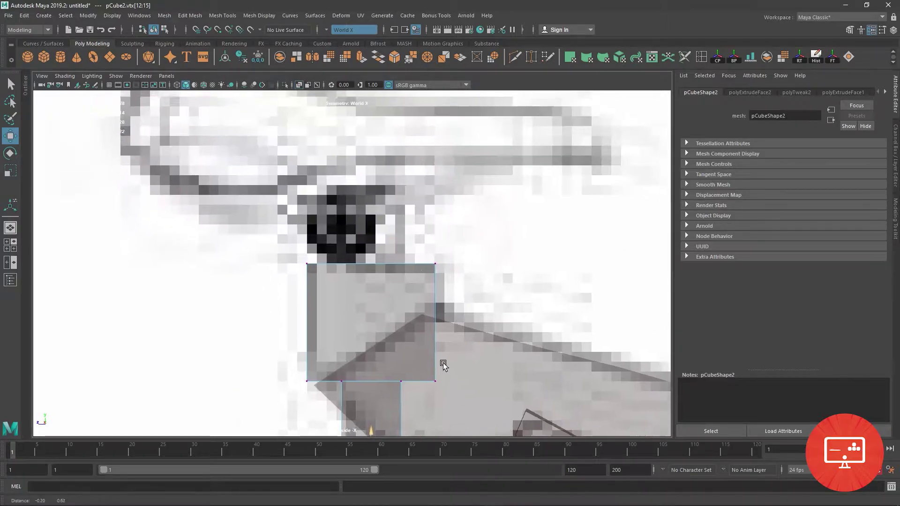
scroll(399, 266, "down", 3)
scroll(389, 260, "up", 1)
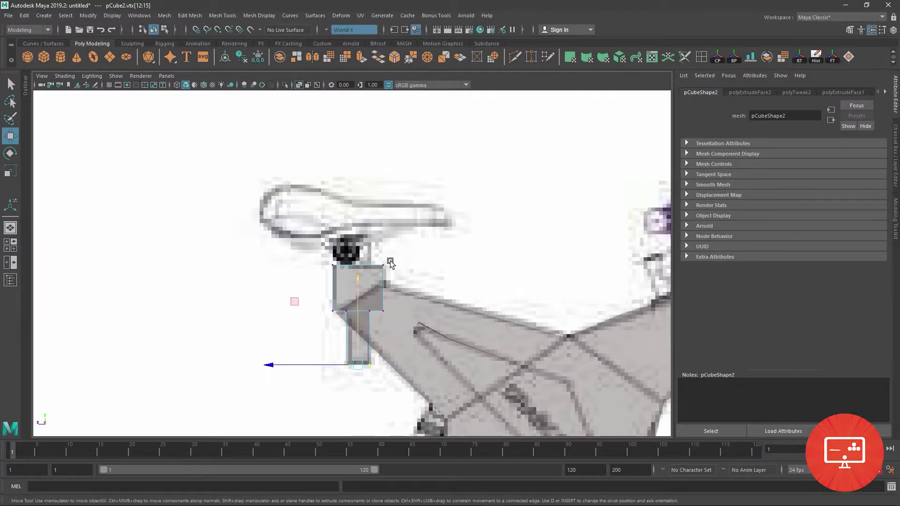
scroll(370, 262, "up", 1)
scroll(343, 265, "up", 1)
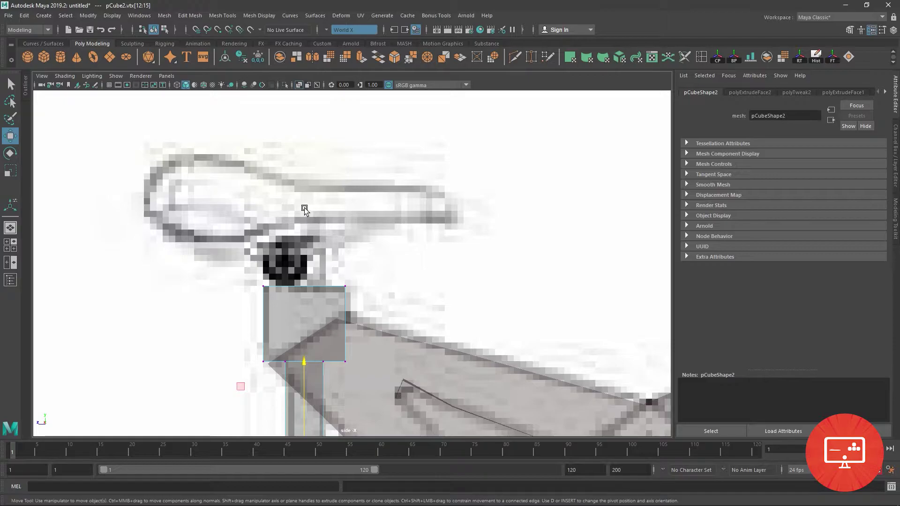
middle_click_drag(305, 207, 343, 259, "alt")
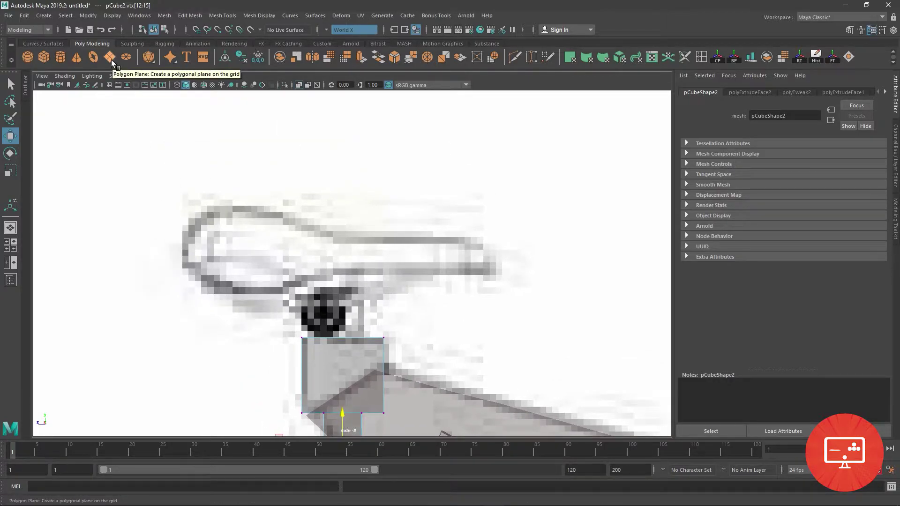
Step: Duplicate the seat-post block, move the copy to the seat's rear and delete its unneeded faces
mouse_move(340, 253)
right_mouse_down()
mouse_move(391, 225)
mouse_move(350, 268)
mouse_move(397, 229)
right_mouse_up()
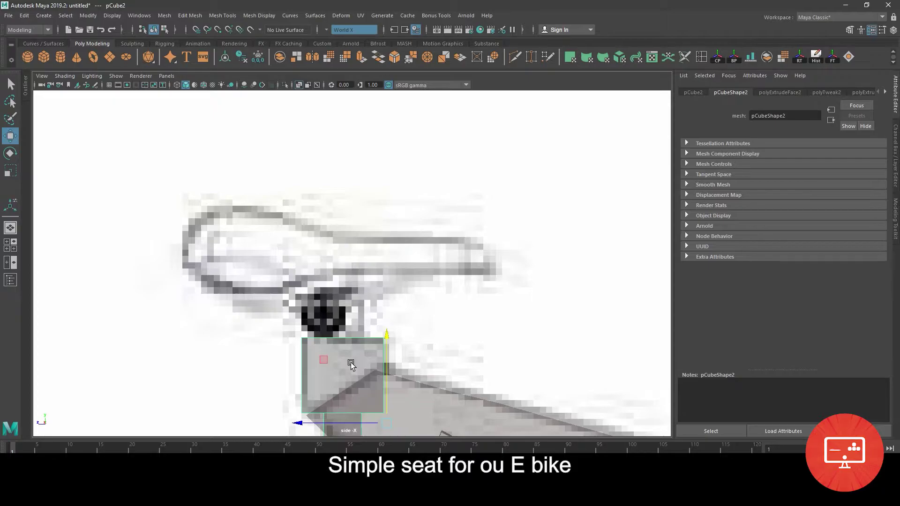
key("ctrl+d")
middle_click_drag(351, 364, 259, 239)
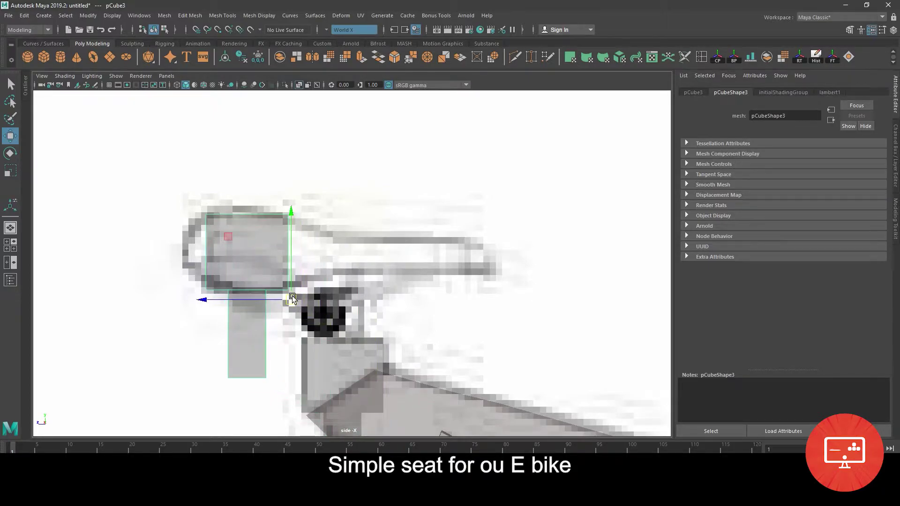
right_click_drag(266, 238, 266, 267)
left_click_drag(164, 253, 305, 392)
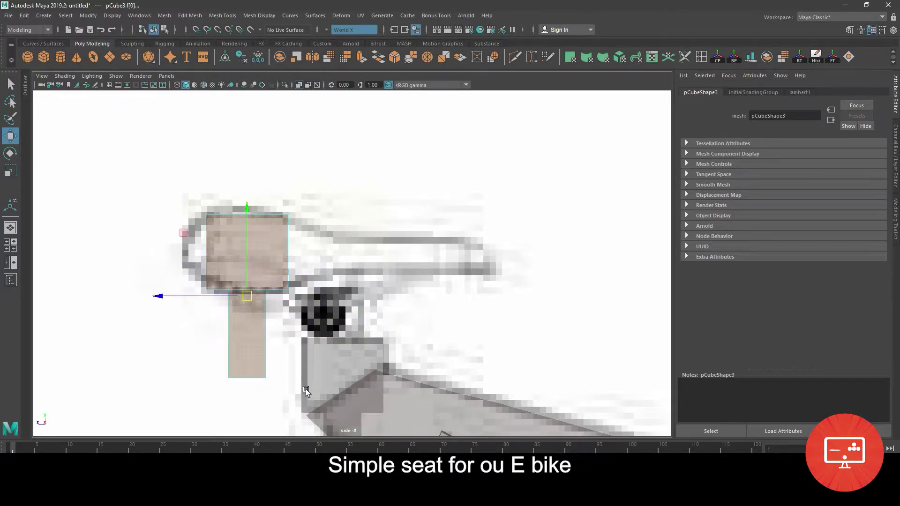
key("Delete")
Step: Extrude the copy's top edge repeatedly to trace the seat outline up to its front
mouse_move(241, 221)
right_mouse_down()
mouse_move(220, 212)
mouse_move(221, 188)
right_mouse_up()
left_click_drag(275, 179, 264, 211)
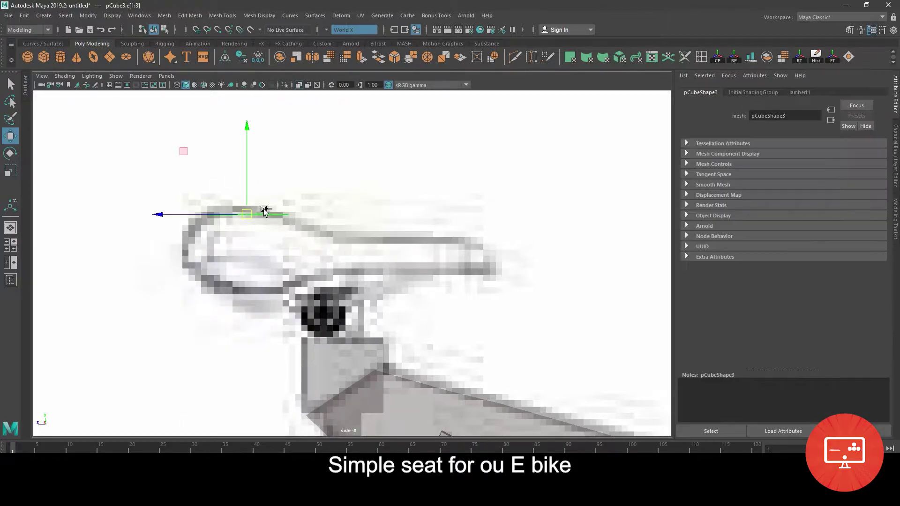
key("ctrl+e")
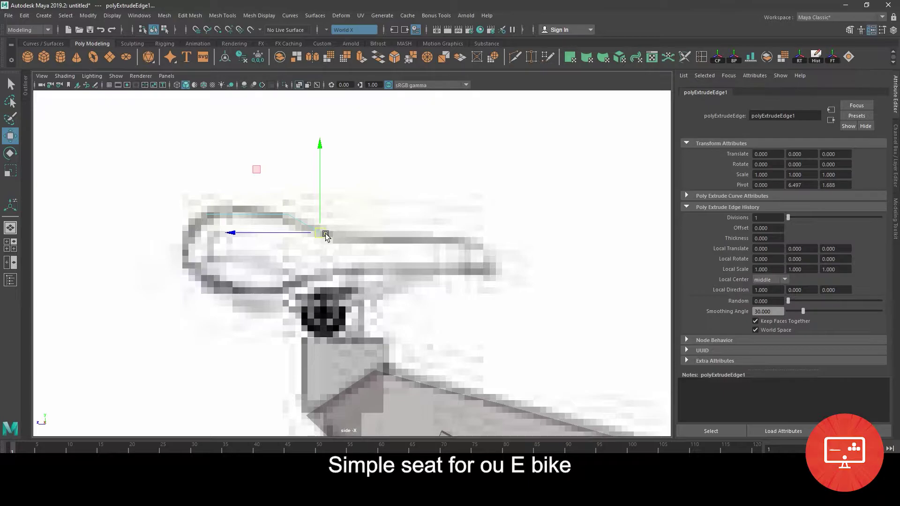
mouse_move(364, 243)
left_mouse_down()
mouse_move(352, 241)
mouse_move(482, 247)
mouse_move(494, 277)
mouse_move(227, 287)
mouse_move(199, 280)
mouse_move(183, 261)
mouse_move(196, 217)
left_mouse_up()
key("ctrl+e")
key("ctrl+e")
key("ctrl+e")
key("ctrl+e")
key("ctrl+e")
key("ctrl+e")
key("ctrl+e")
key("ctrl+e")
key("ctrl+e")
key("ctrl+e")
key("ctrl+e")
key("ctrl+e")
key("ctrl+e")
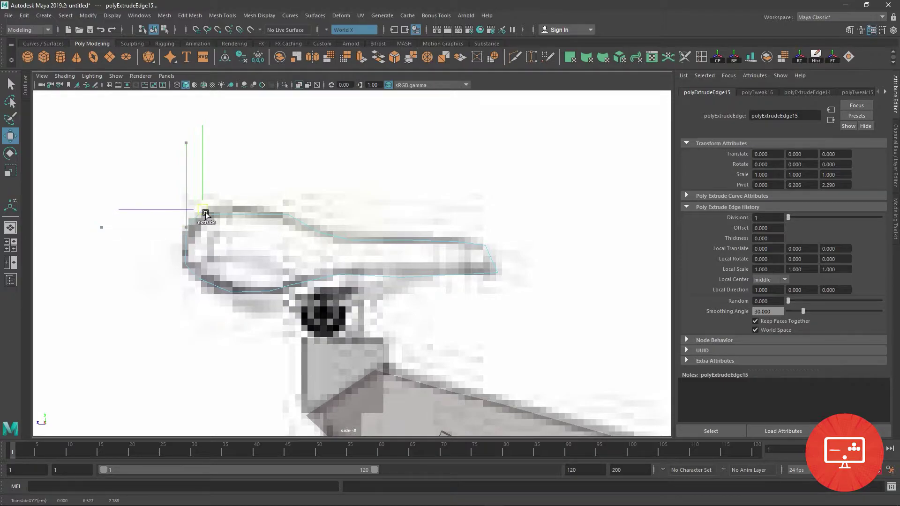
key("ctrl+e")
scroll(431, 245, "up", 3)
scroll(422, 404, "up", 5)
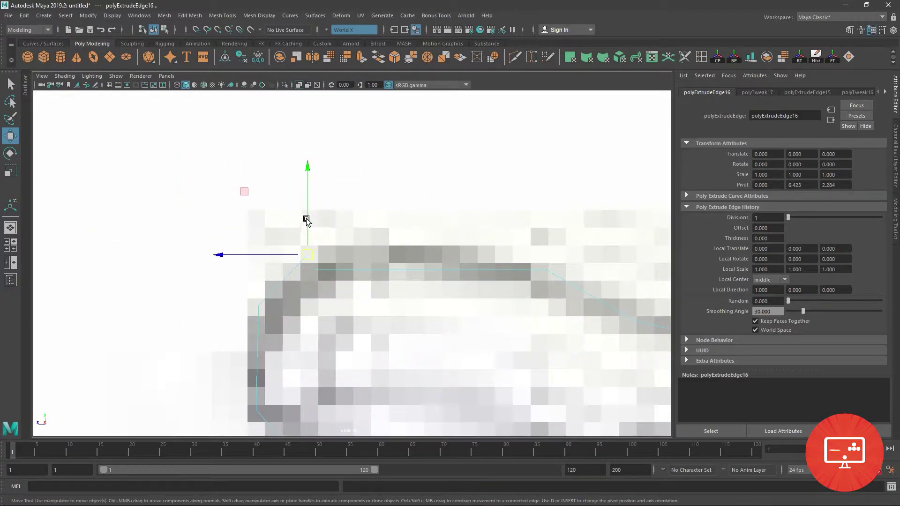
scroll(307, 221, "up", 3)
left_click_drag(357, 201, 364, 231)
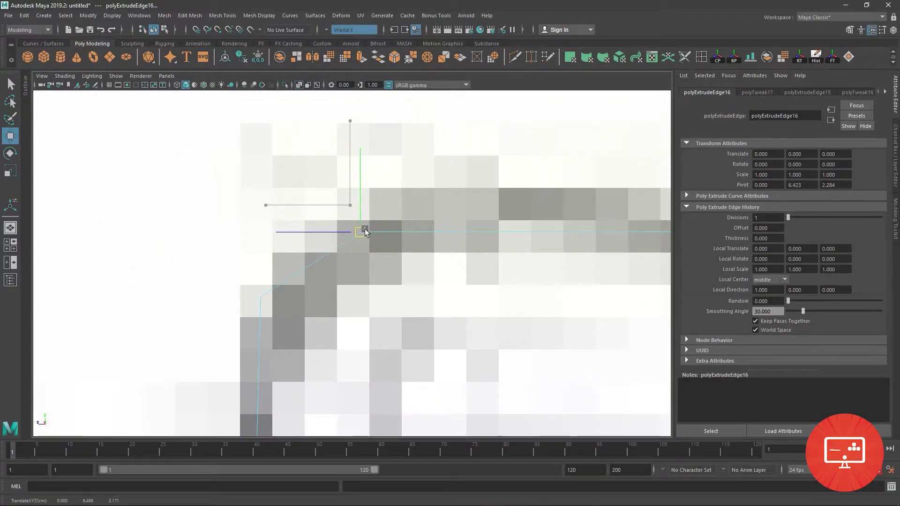
key("space")
key("space")
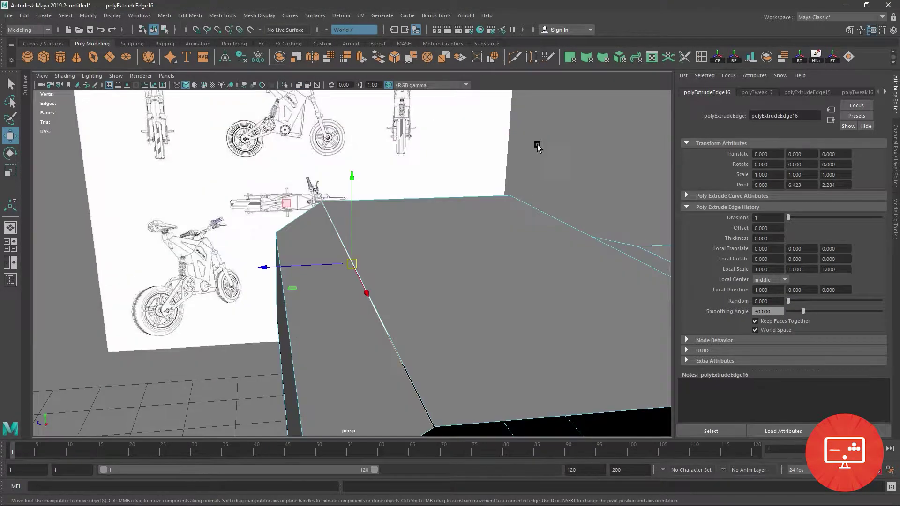
Step: Orbit low around the traced seat and switch to edge mode, undoing accidental moves
mouse_move(537, 146)
left_mouse_down("alt")
mouse_move(458, 267)
mouse_move(539, 309)
mouse_move(468, 328)
mouse_move(432, 320)
mouse_move(348, 274)
left_mouse_up("alt")
left_click(313, 240)
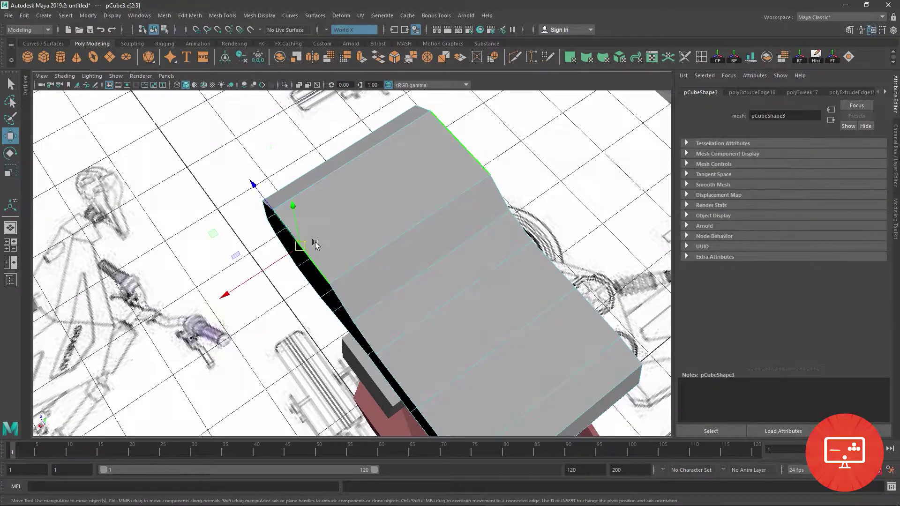
key("ctrl+z")
key("ctrl+z")
left_click_drag(229, 294, 385, 239, "alt")
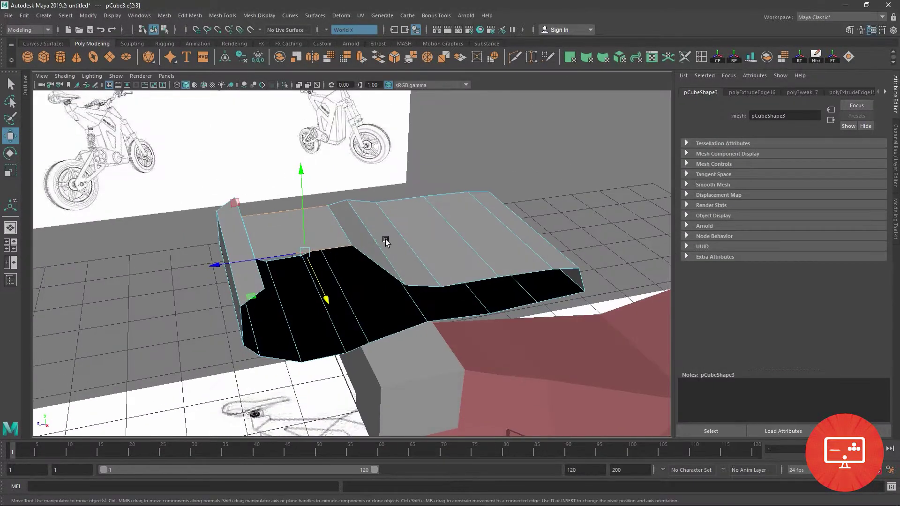
right_click(263, 227)
left_click(254, 199)
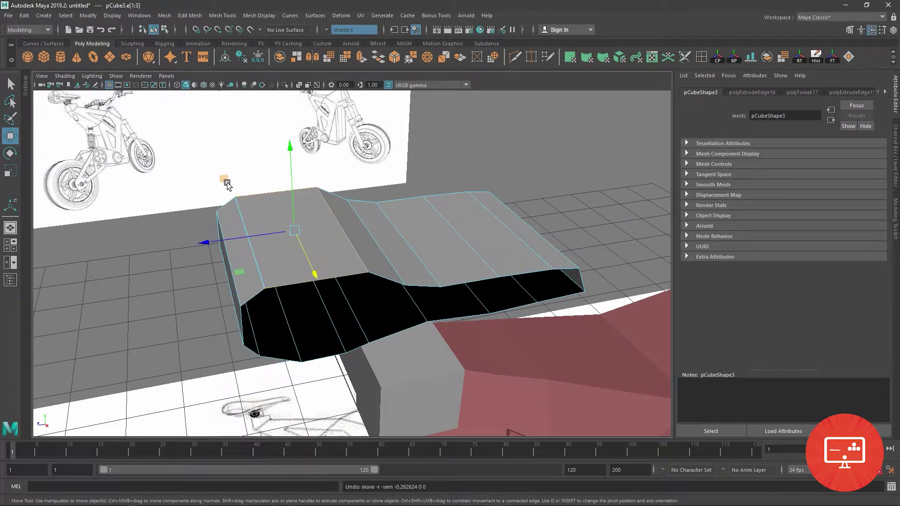
key("ctrl+z")
key("ctrl+z")
Step: Select the seat's border edges and merge their vertices together
left_click(294, 231)
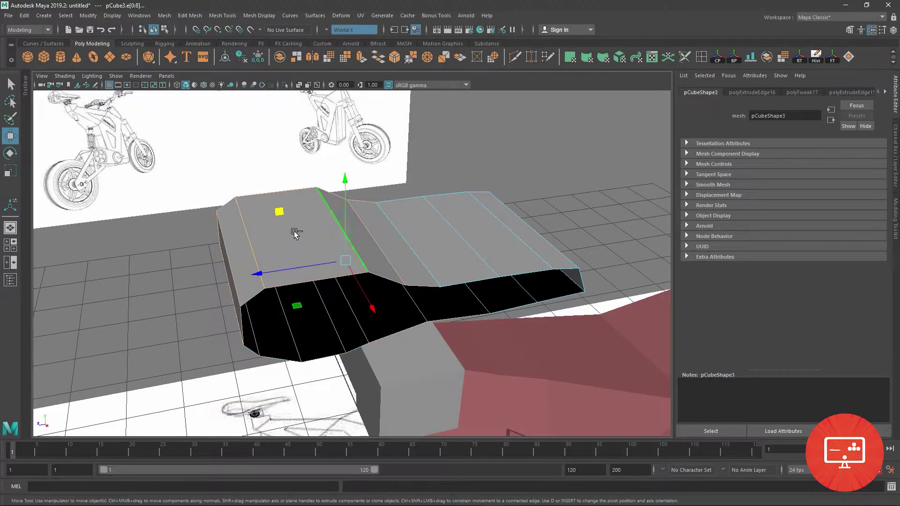
right_click_drag(293, 231, 323, 162, "shift")
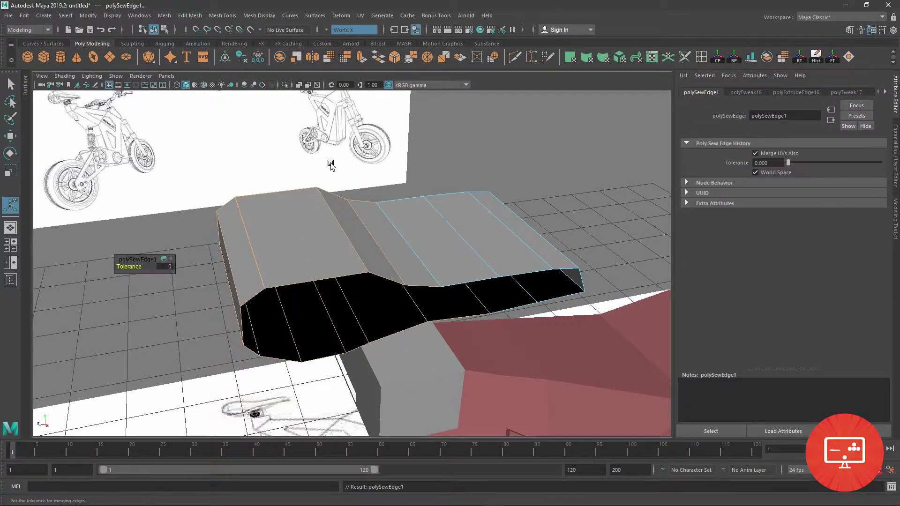
right_click(247, 214)
left_click(243, 220)
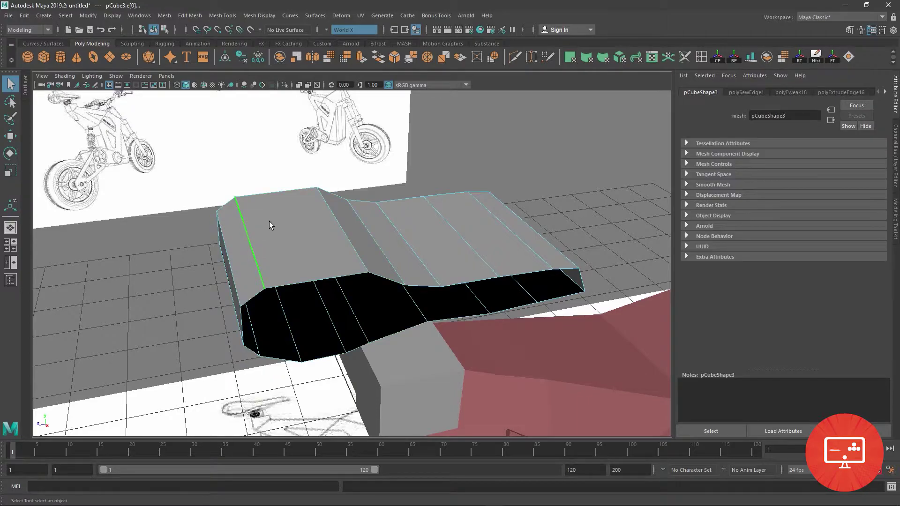
right_click_drag(269, 221, 345, 177, "shift")
key("t")
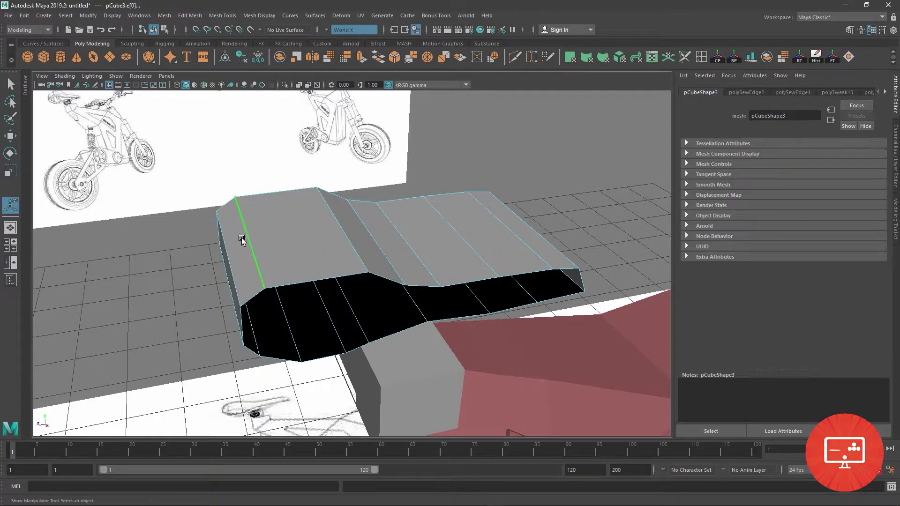
left_click(238, 177)
mouse_move(248, 215)
right_mouse_down()
mouse_move(246, 197)
mouse_move(311, 127)
right_mouse_up()
key("q")
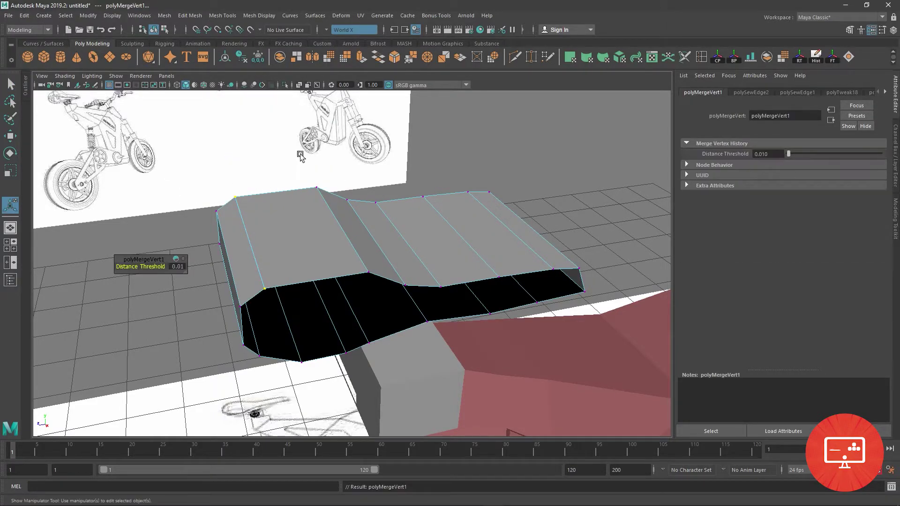
Step: Select the edge loop and edge pair bordering the seat's open side
mouse_move(349, 216)
left_mouse_down("alt")
mouse_move(346, 268)
mouse_move(303, 240)
left_mouse_up("alt")
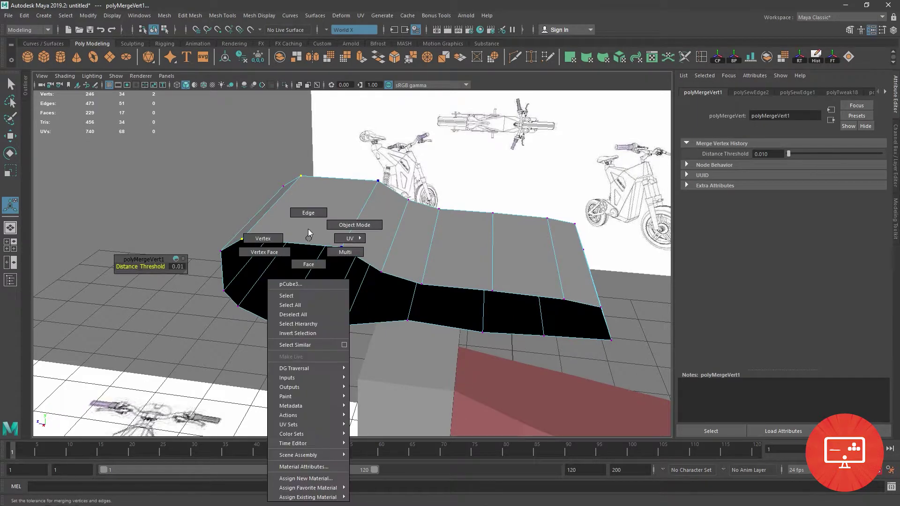
right_click_drag(302, 240, 307, 229)
left_click(303, 239)
double_click(303, 238)
left_click_drag(302, 236, 391, 258, "alt")
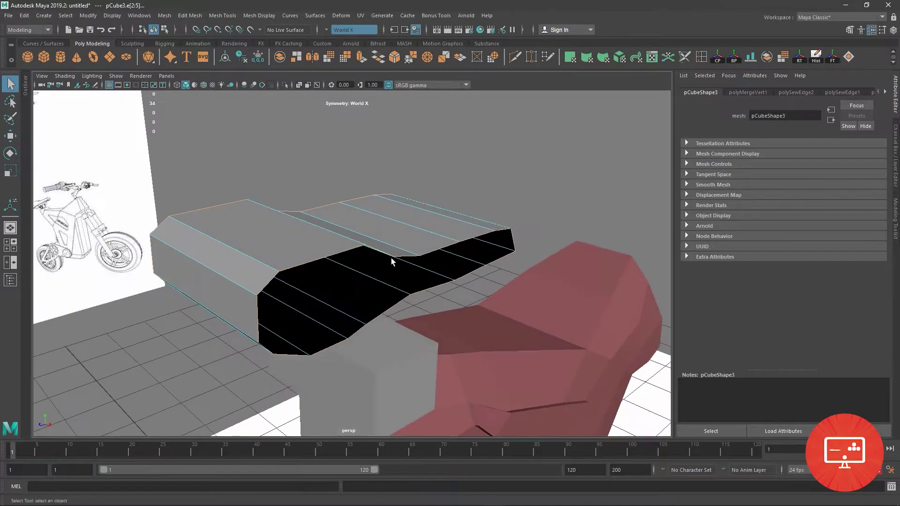
left_click_drag(380, 288, 337, 278, "alt")
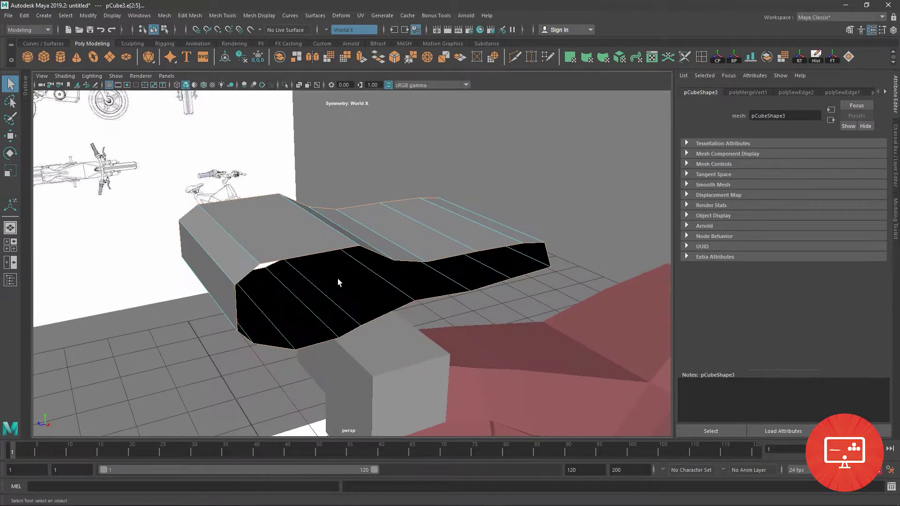
left_click(310, 258)
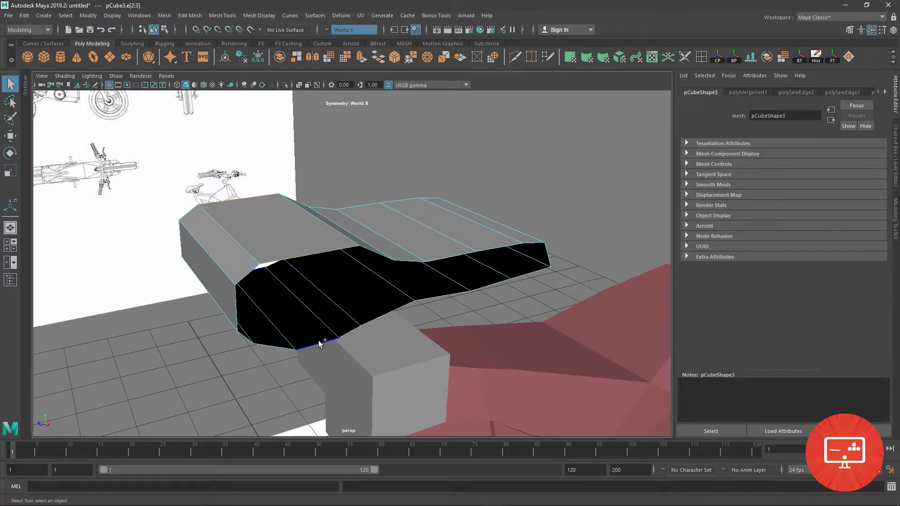
Step: Bridge the chosen edges, then delete the front bridged face
left_click(381, 65)
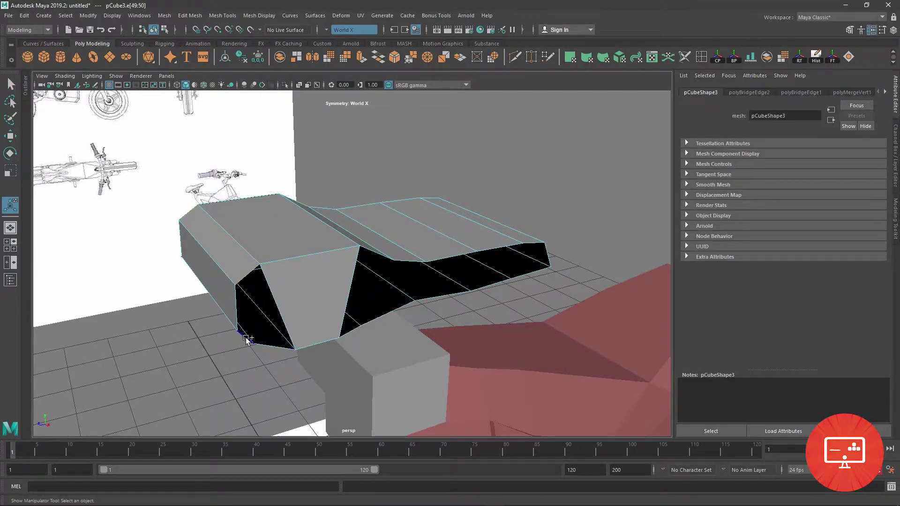
right_click_drag(325, 297, 333, 298)
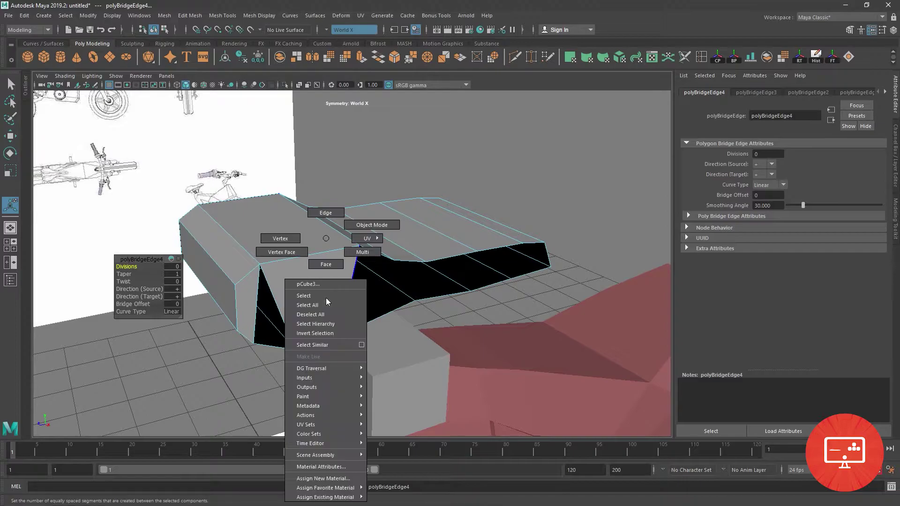
left_click(333, 298)
key("Delete")
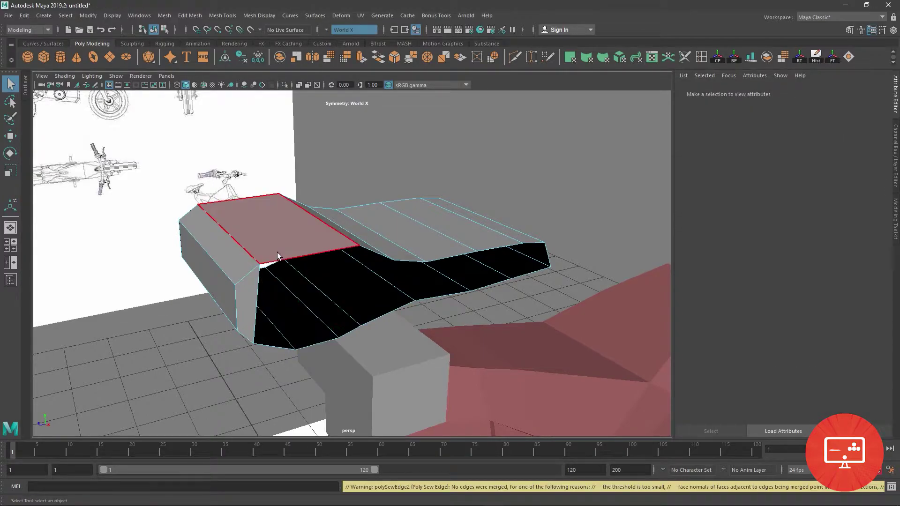
Step: Select the front hole's bottom and opposite edges and bridge it closed
right_click_drag(286, 225, 308, 236)
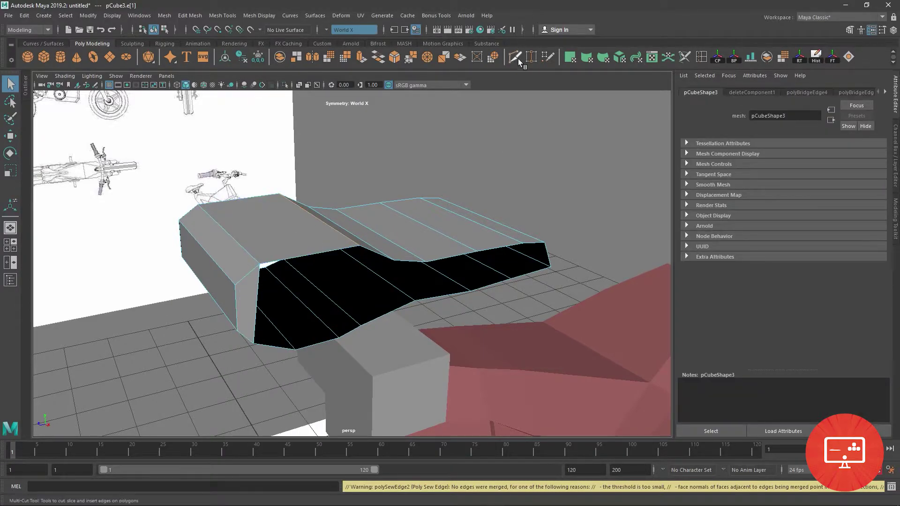
left_click(519, 58)
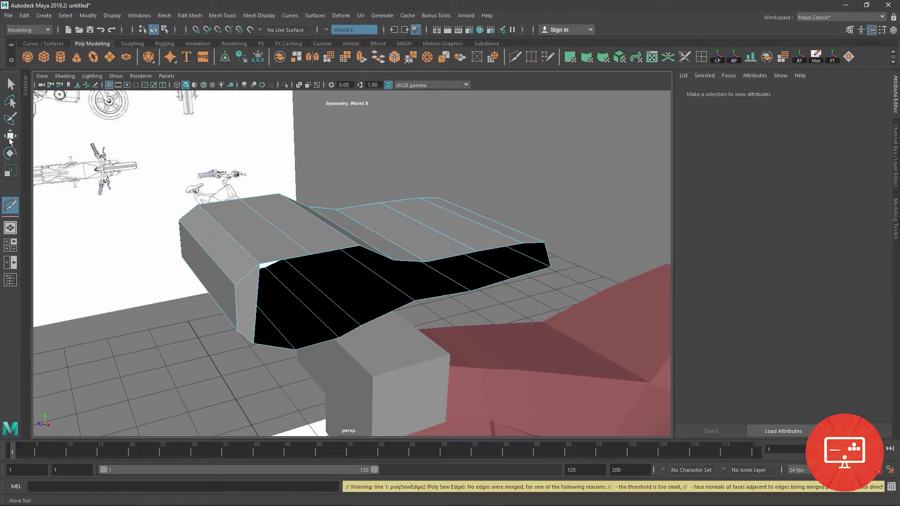
left_click(10, 139)
right_click_drag(274, 229, 274, 210)
left_click(276, 341)
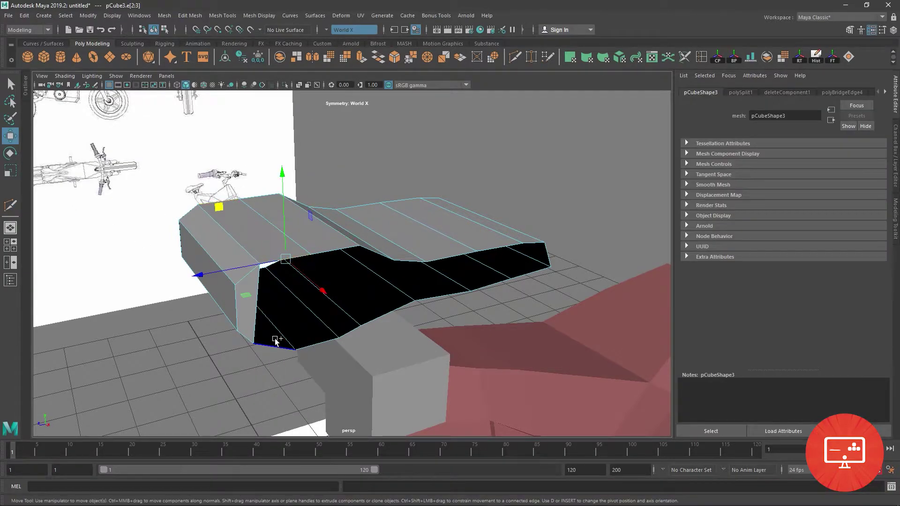
left_click(300, 256, "shift")
left_click(378, 56)
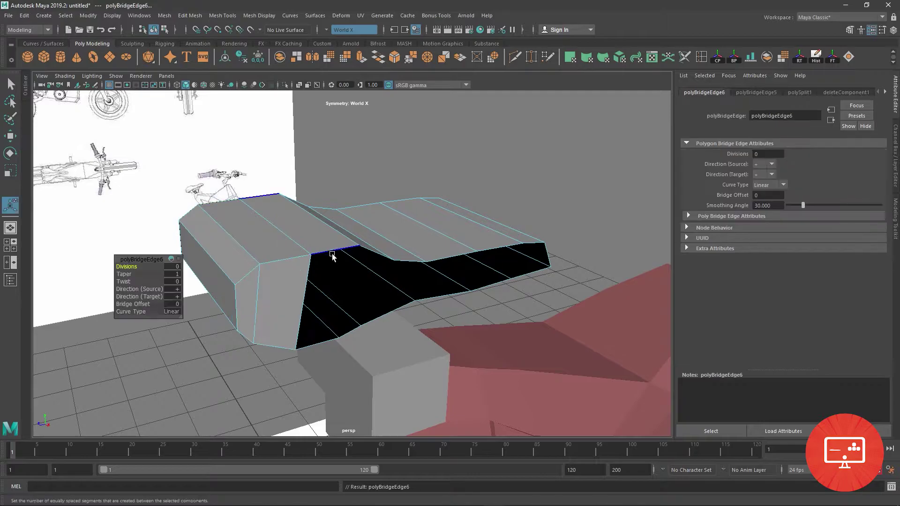
key("t")
Step: Repeat the bridge with G across five more edge pairs, closing the gap to the back
key("g")
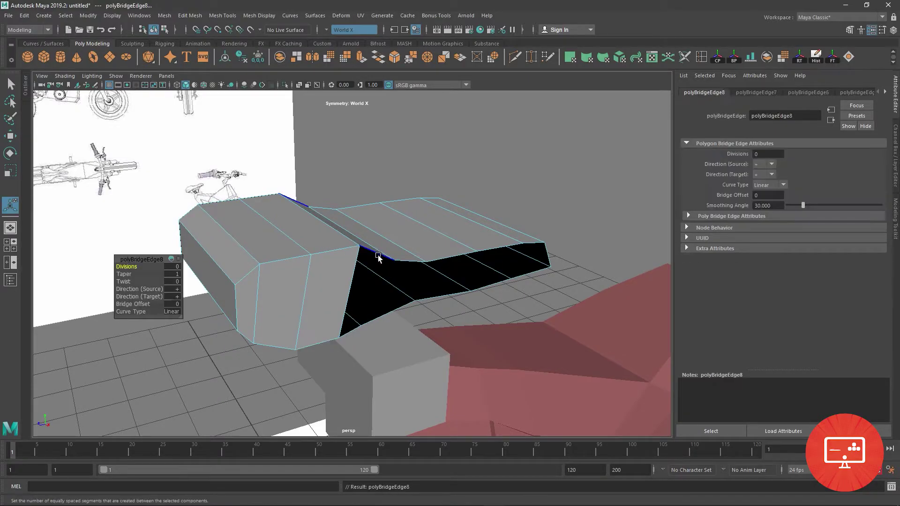
left_click(377, 319)
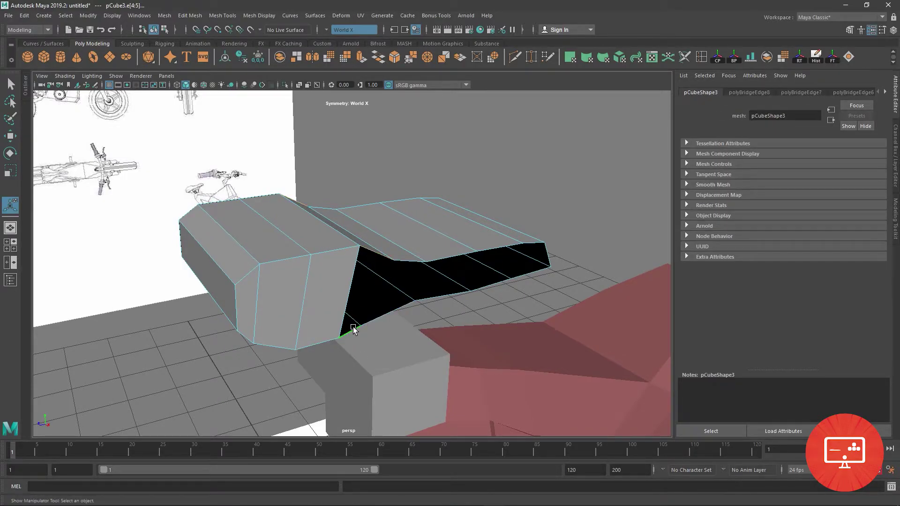
key("g")
left_click(395, 314)
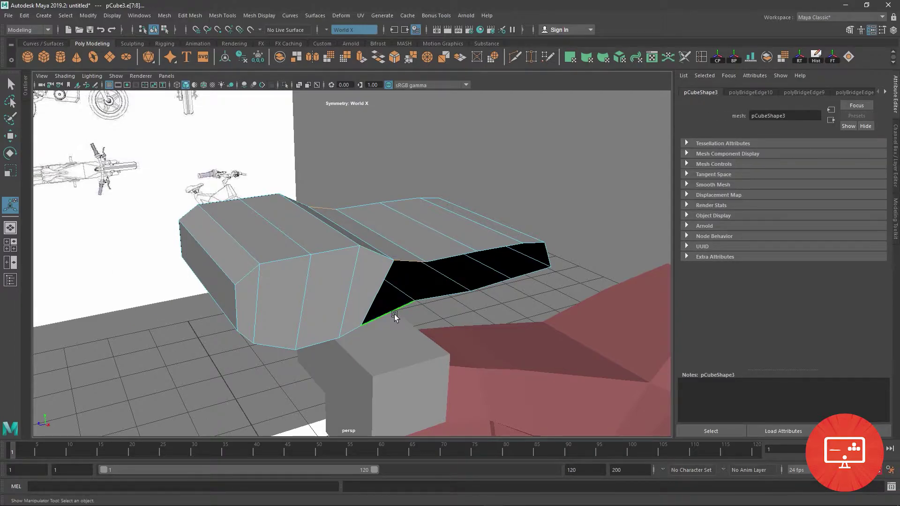
key("g")
left_click(446, 287)
key("g")
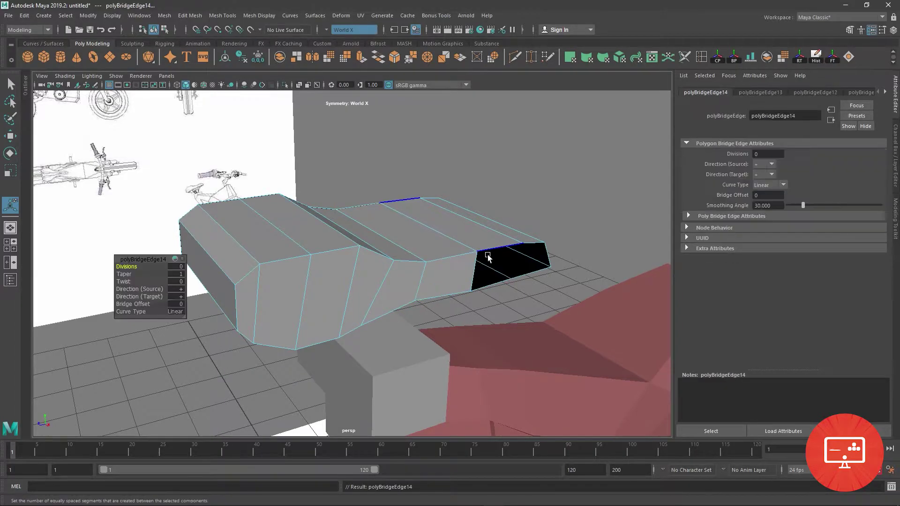
left_click(490, 279)
key("g")
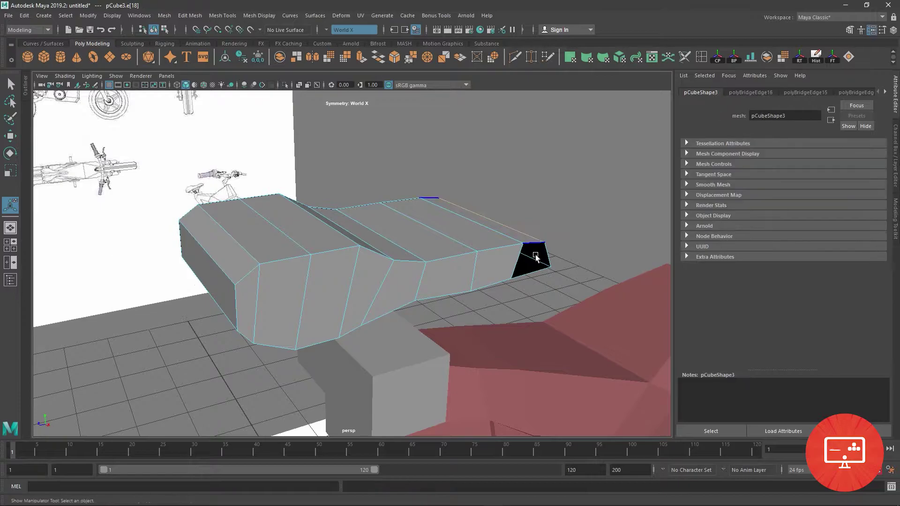
left_click(529, 277)
key("g")
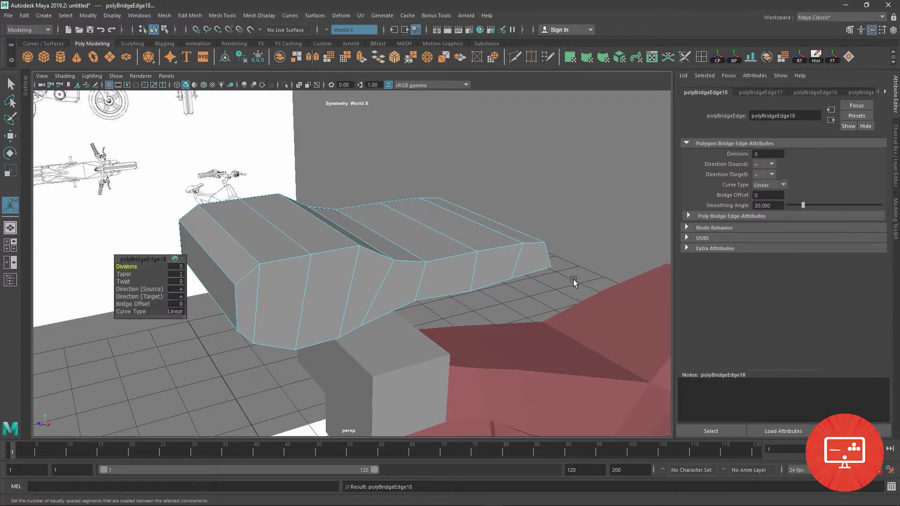
mouse_move(572, 279)
left_mouse_down("alt")
mouse_move(468, 291)
mouse_move(415, 312)
mouse_move(424, 311)
left_mouse_up("alt")
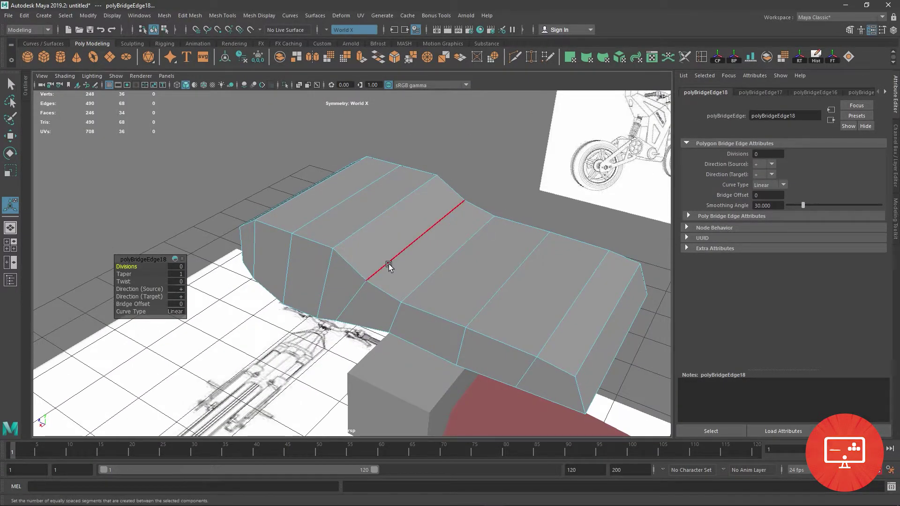
Step: Slice trial edge loops across the seat top, then undo them
left_click_drag(402, 256, 367, 261, "alt")
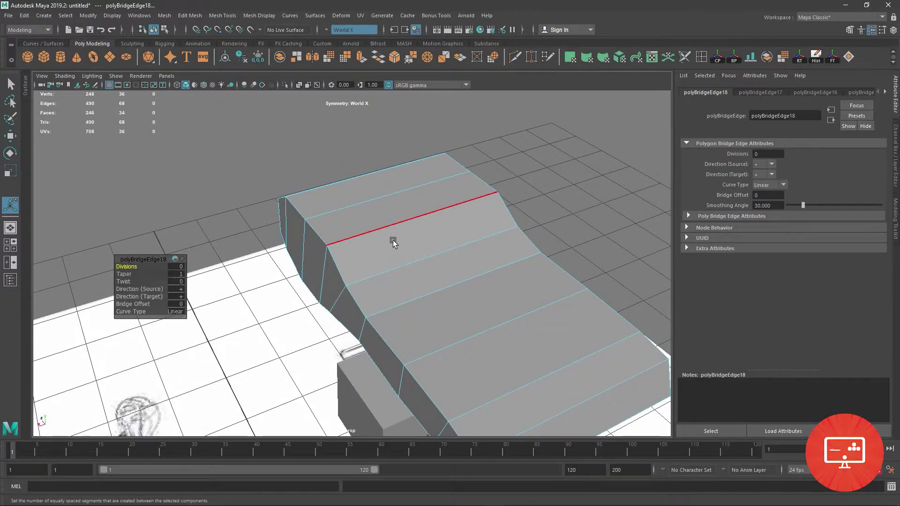
left_click_drag(393, 240, 386, 234, "alt")
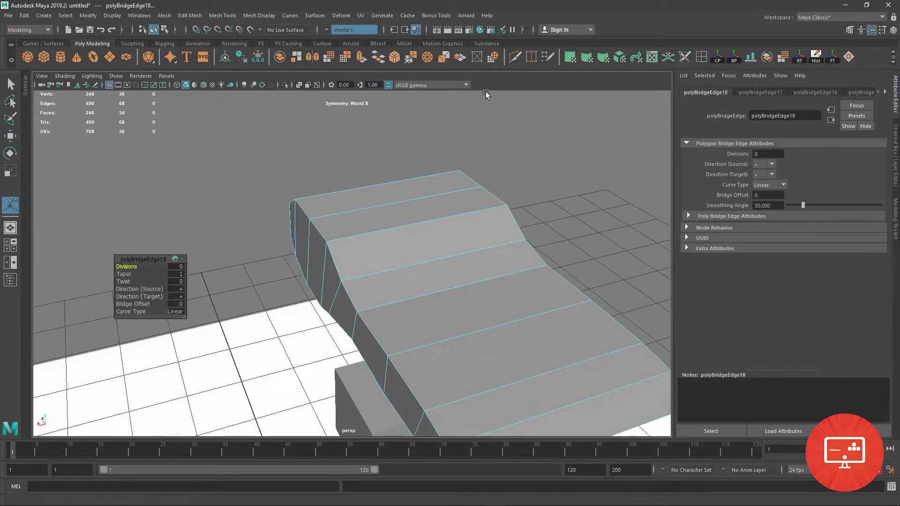
right_click_drag(436, 202, 407, 223, "shift")
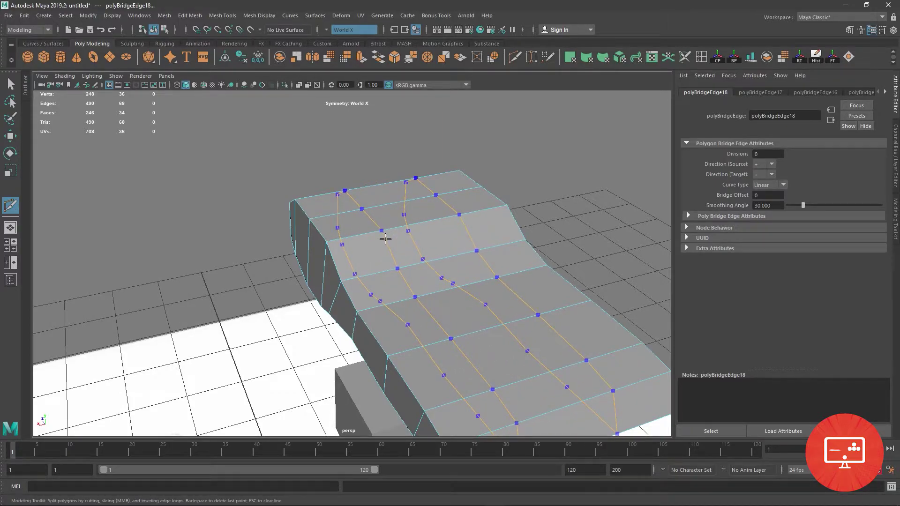
left_click_drag(487, 210, 620, 232, "alt")
key("ctrl+z")
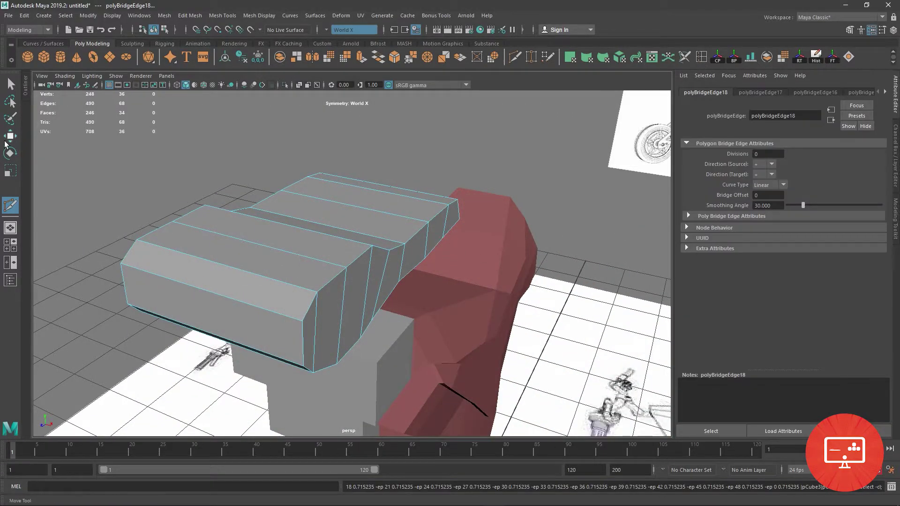
Step: Select all the seat's vertices, merge them at a 0.01 threshold and return to object mode
left_click(9, 136)
right_click_drag(201, 230, 202, 211)
left_click_drag(86, 136, 551, 408)
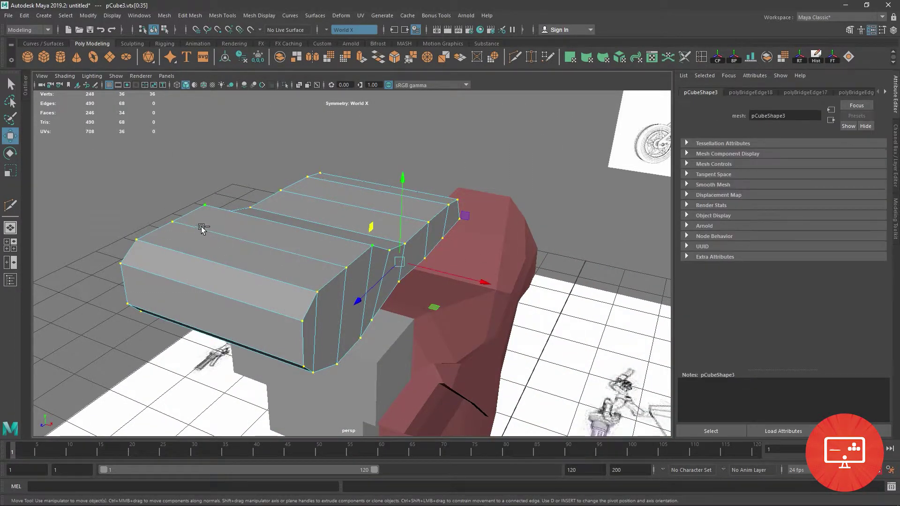
right_click_drag(202, 228, 248, 177, "shift")
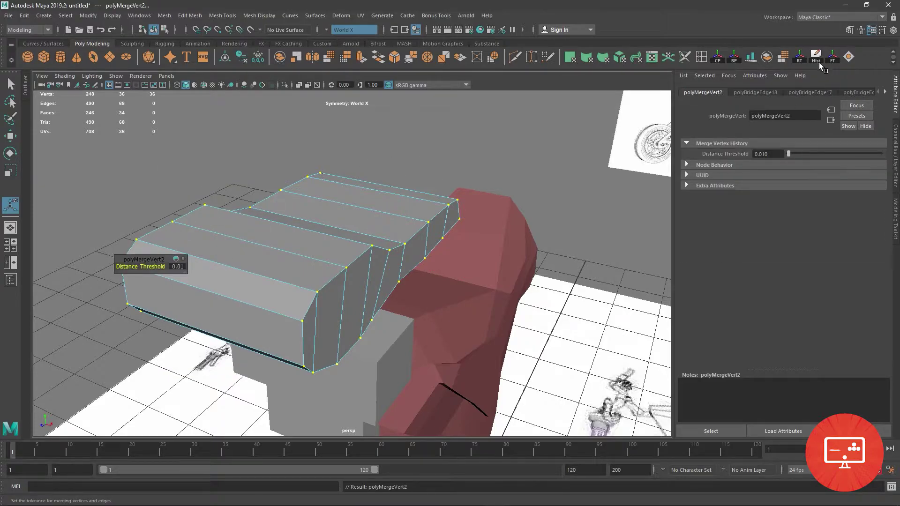
key("F8")
left_click_drag(446, 241, 378, 220, "alt")
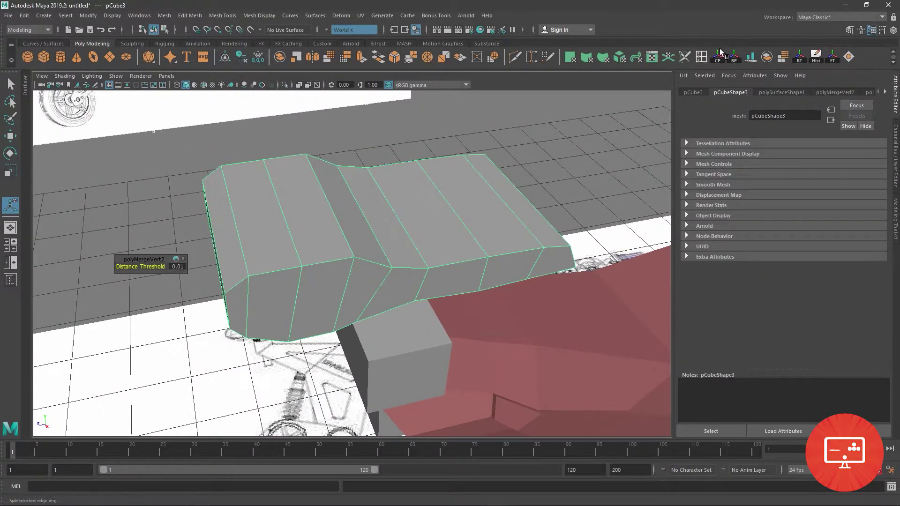
left_click(701, 57)
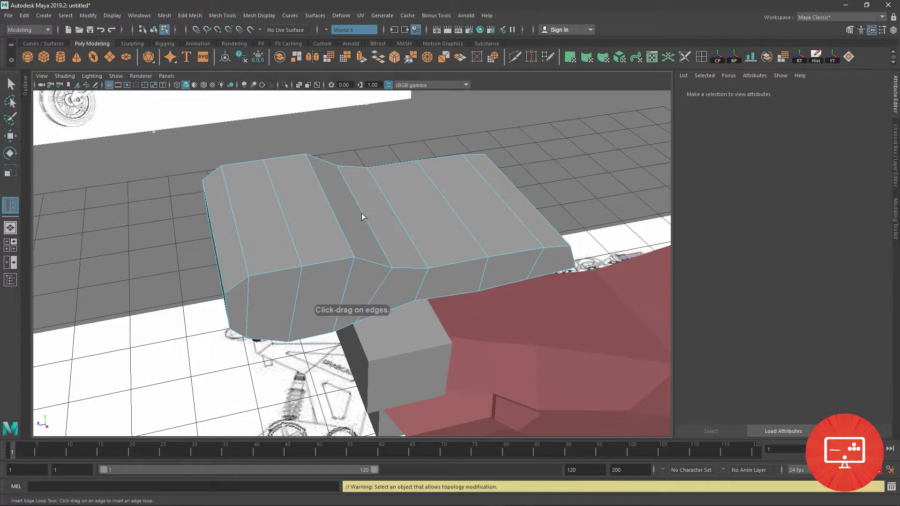
Step: Insert an edge loop across the seat's lower band and maximize the top view
left_click(295, 277)
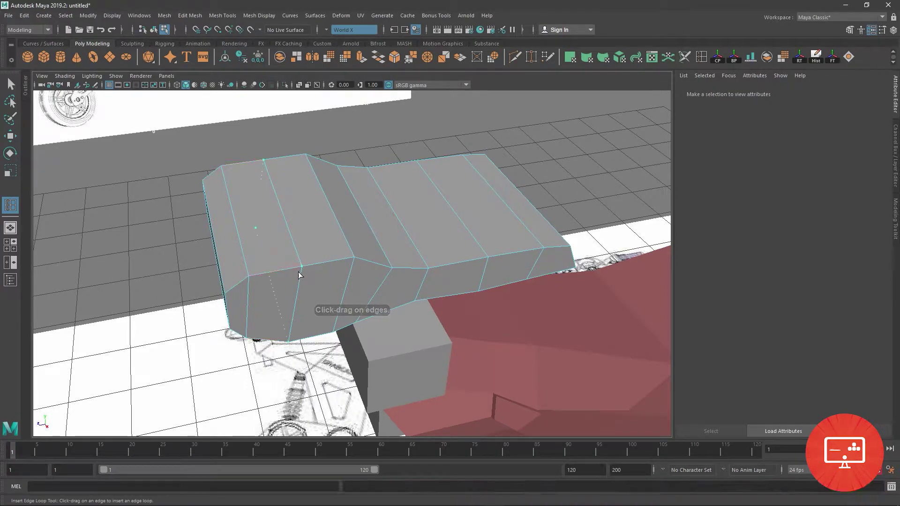
left_click_drag(350, 272, 260, 318, "alt")
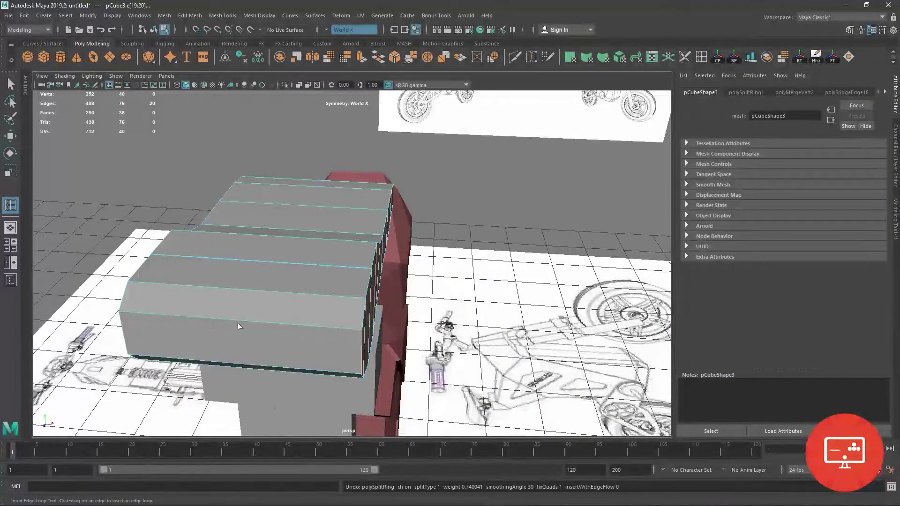
left_click(237, 321)
left_click(11, 136)
key("space")
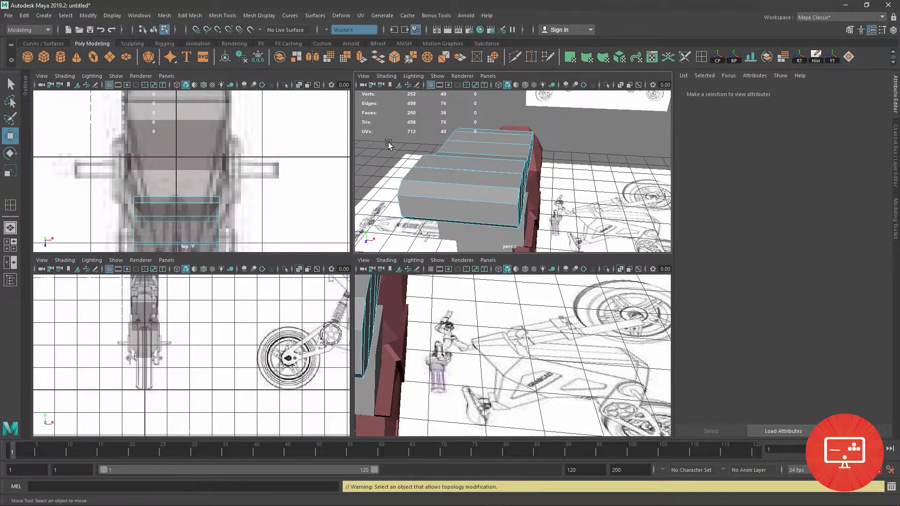
key("space")
scroll(333, 233, "up", 5)
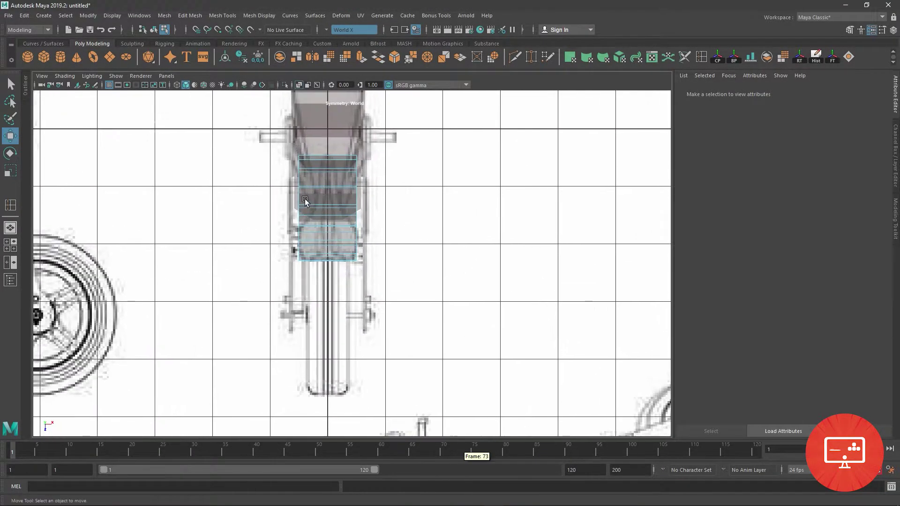
Step: Return to the full perspective view and marquee-select all 38 of the seat's faces
left_click(514, 57)
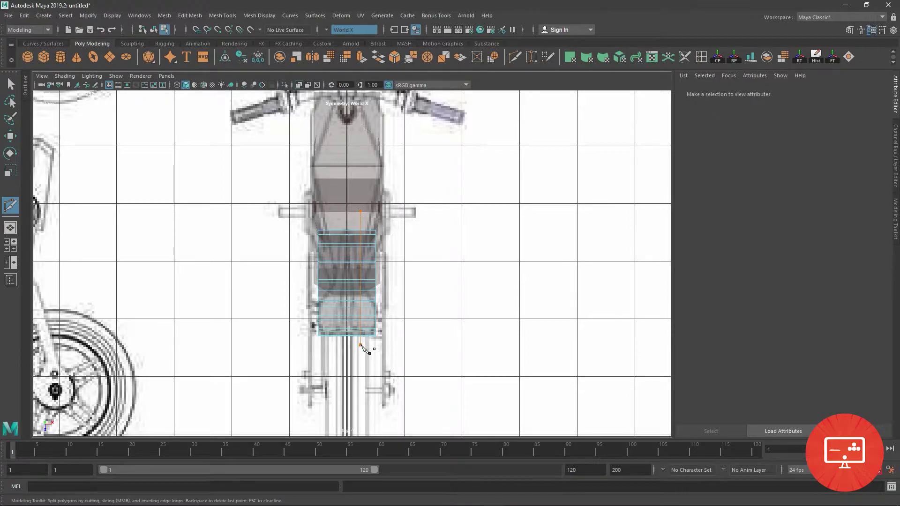
scroll(389, 360, "up", 2)
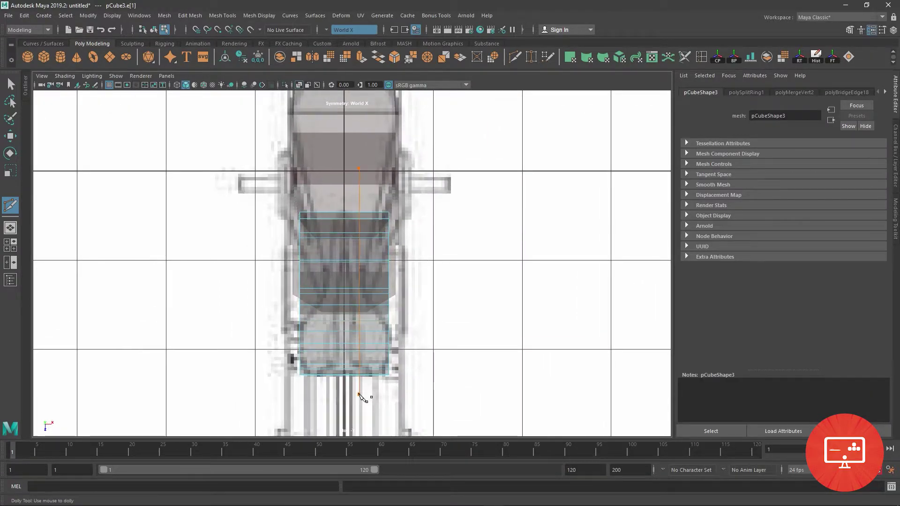
key("space")
key("space")
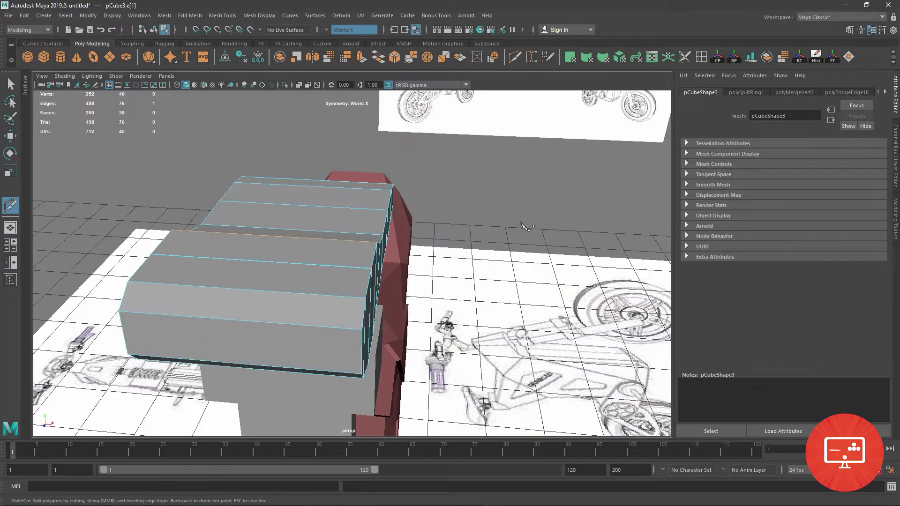
left_click_drag(356, 262, 283, 213, "alt")
right_click(324, 235)
left_click(324, 234)
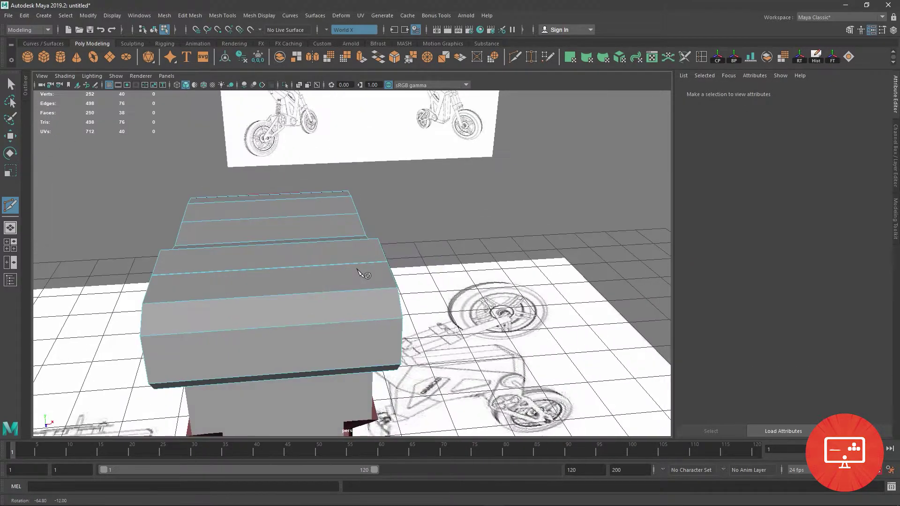
key("w")
right_click_drag(282, 213, 225, 137)
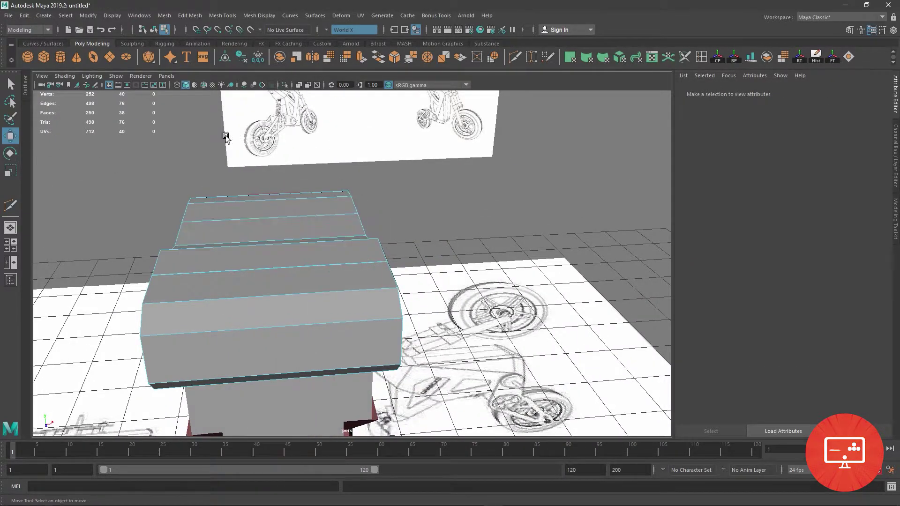
left_click_drag(208, 420, 245, 331)
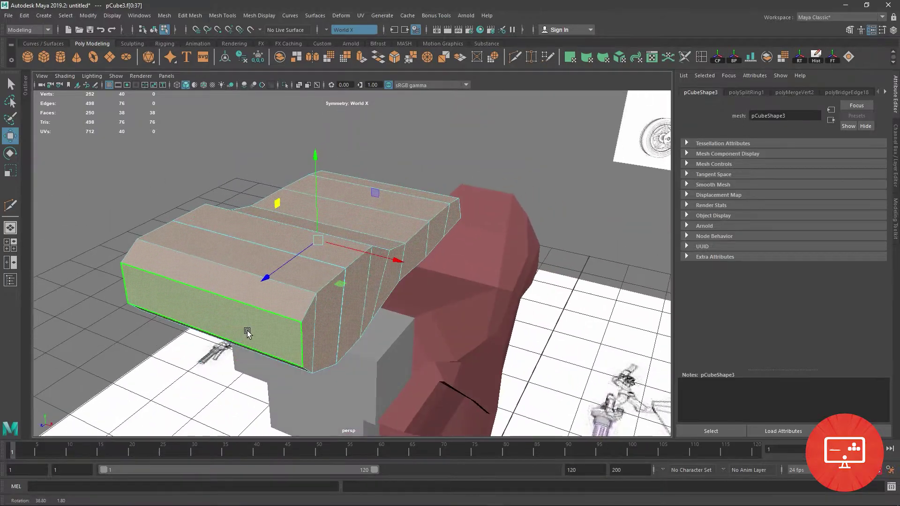
Step: Turn symmetry off and delete the seat's upper block of faces
left_click(331, 29)
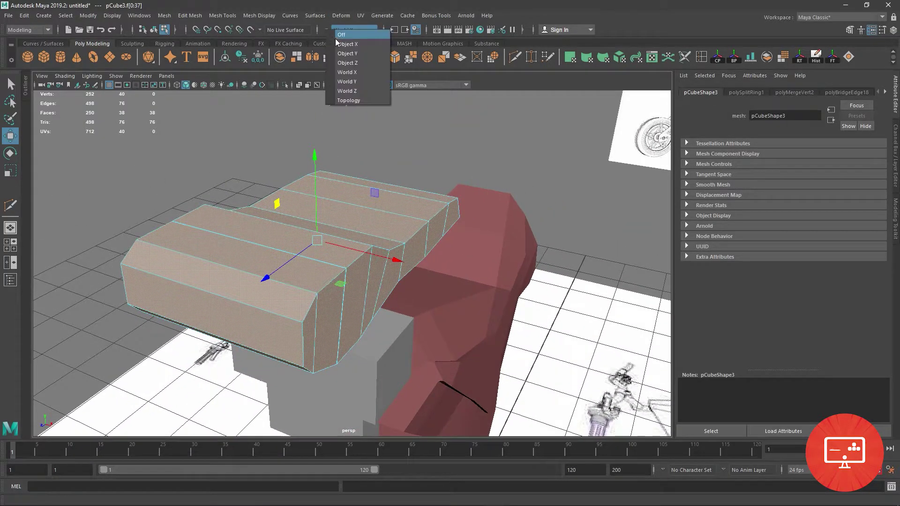
left_click(339, 36)
left_click_drag(281, 234, 228, 256, "alt")
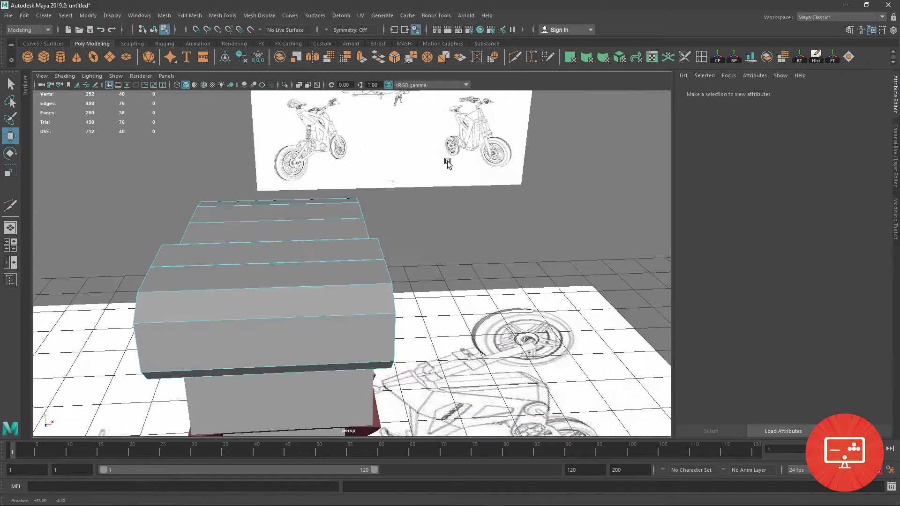
mouse_move(117, 168)
left_mouse_down()
mouse_move(238, 412)
mouse_move(245, 407)
left_mouse_up()
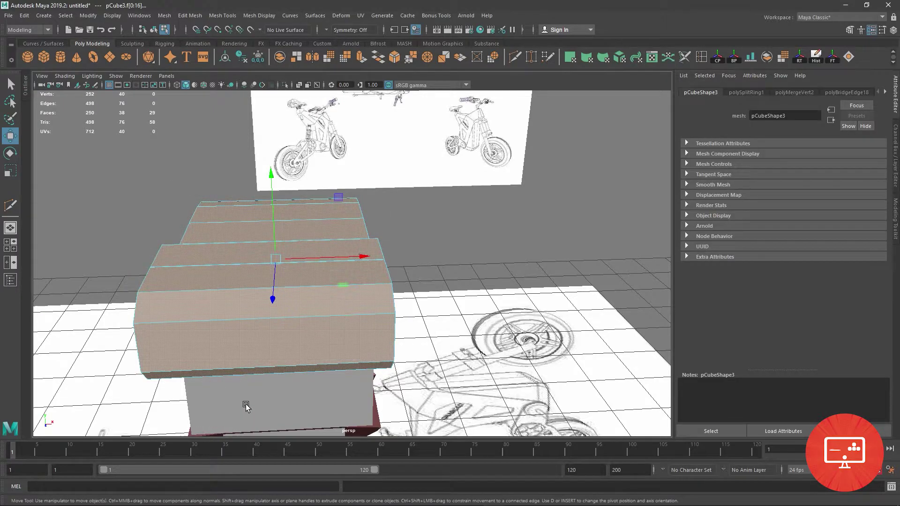
key("Delete")
Step: Target-weld a vertex on the seat's side edge onto its neighbour
left_click_drag(468, 325, 376, 327, "alt")
scroll(356, 346, "up", 3)
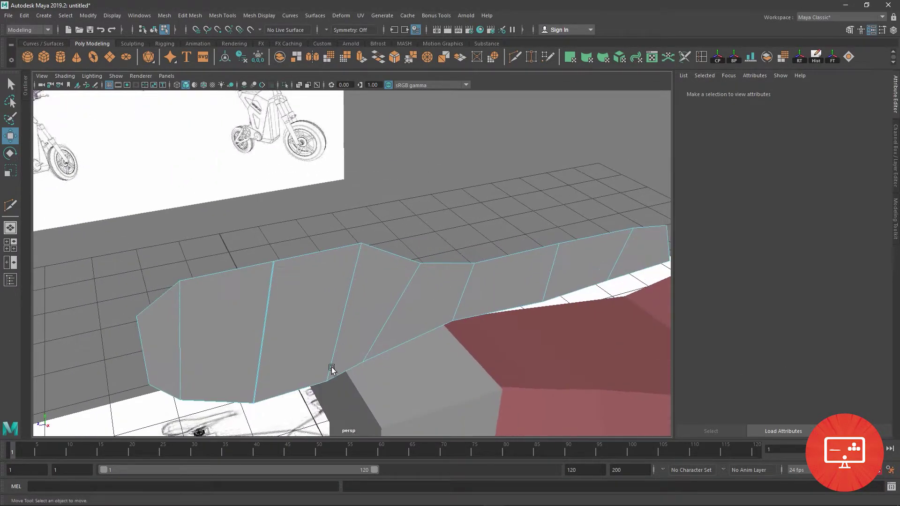
scroll(323, 333, "up", 3)
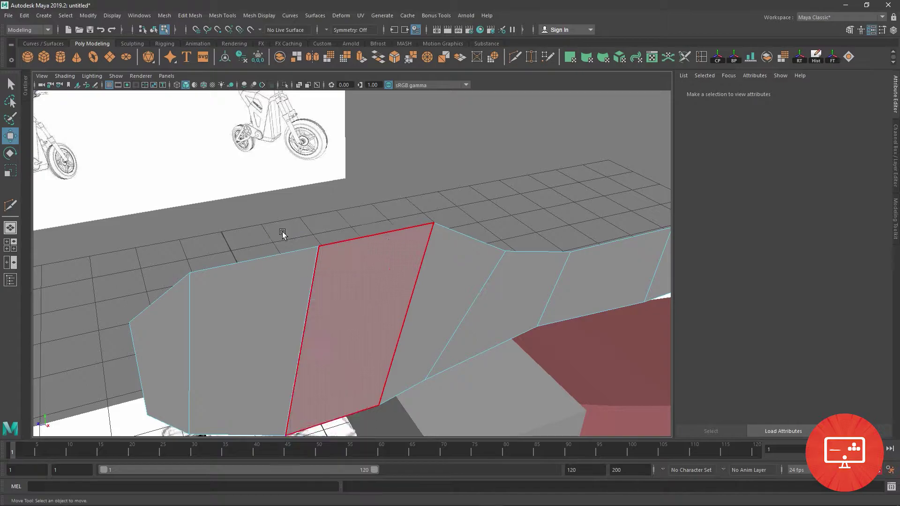
key("F9")
left_click(318, 247)
right_click_drag(317, 248, 318, 236, "shift")
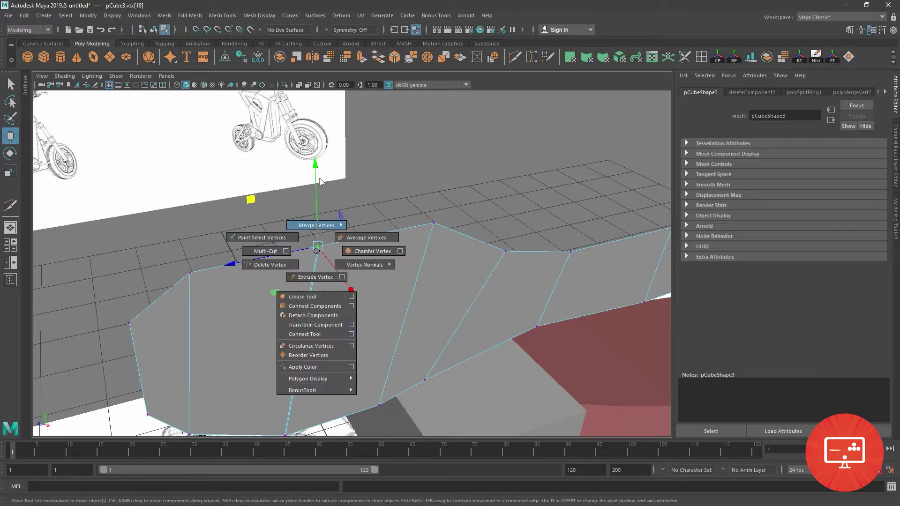
left_click(334, 245)
Step: Target-weld several more corner vertices onto neighbours, leaving 37 vertices and 36 faces
left_click_drag(358, 269, 305, 332, "alt")
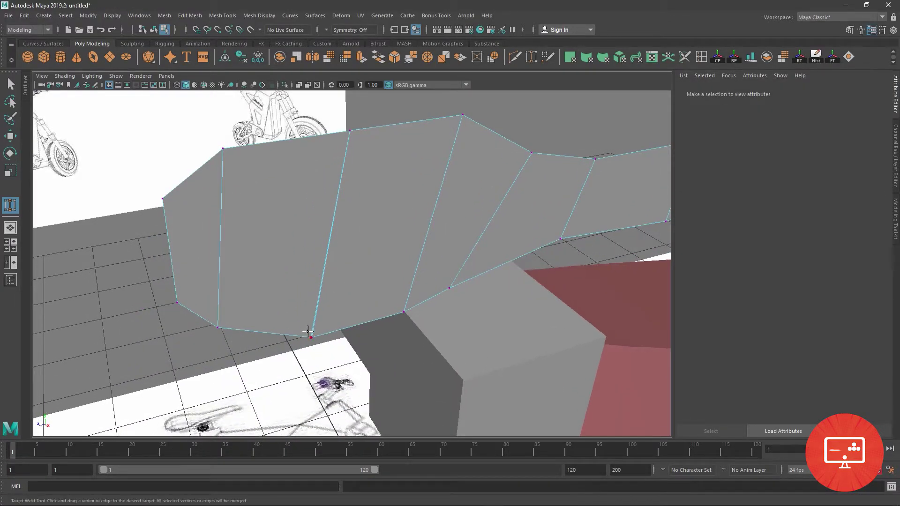
left_click(332, 350)
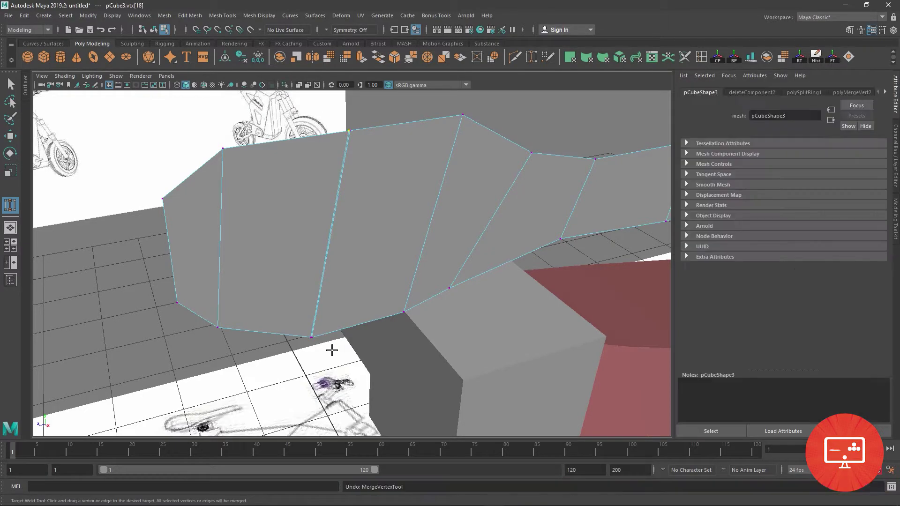
key("ctrl+z")
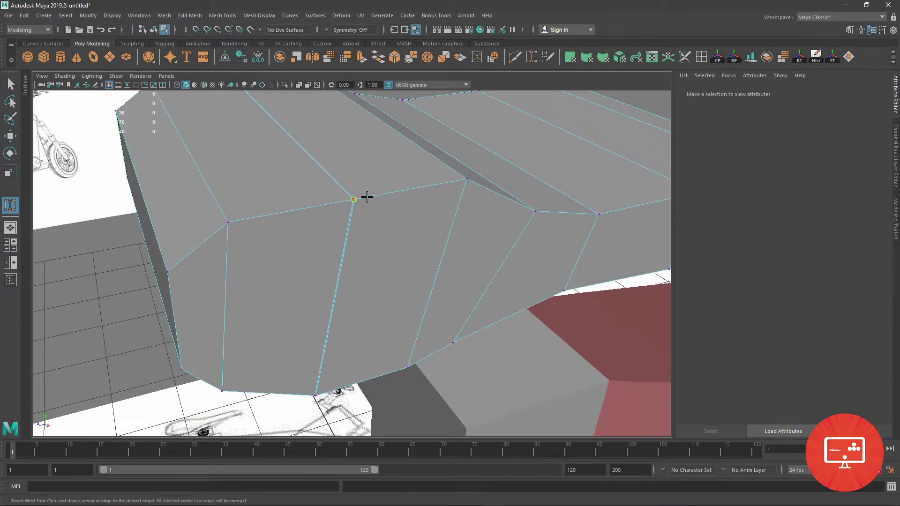
left_click_drag(366, 197, 340, 315)
scroll(348, 316, "down", 2)
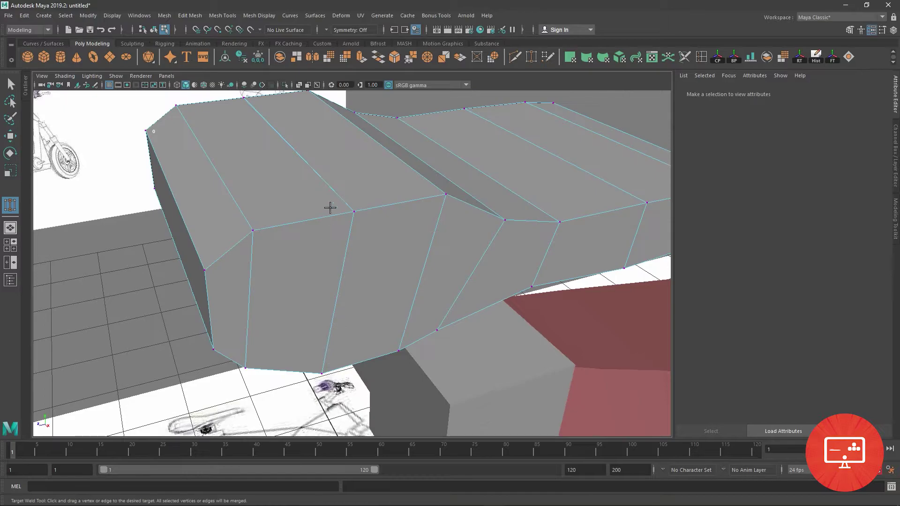
left_click_drag(330, 208, 192, 350, "alt")
left_click_drag(124, 366, 141, 370)
left_click_drag(141, 371, 311, 267, "alt")
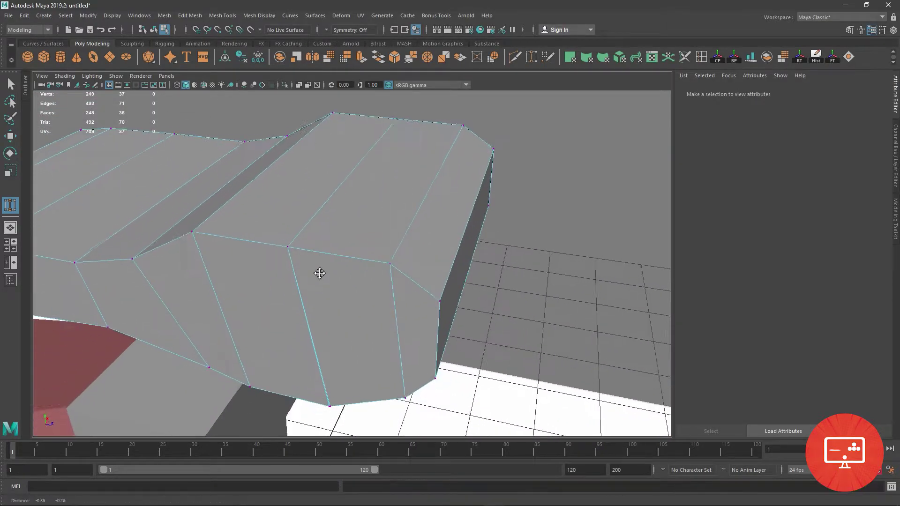
Step: In the enlarged side view, scale the seat's bottom-edge vertices flat to even them out
key("w")
key("space")
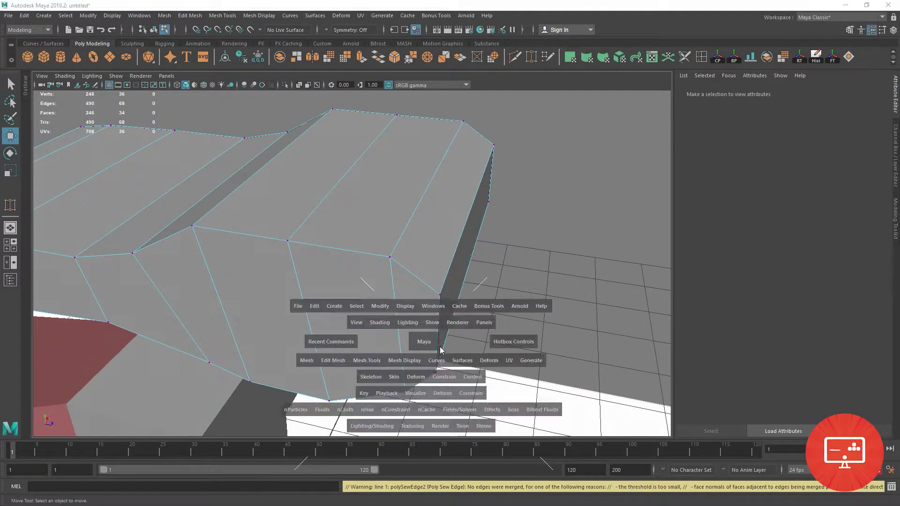
key("space")
left_click_drag(213, 196, 352, 270)
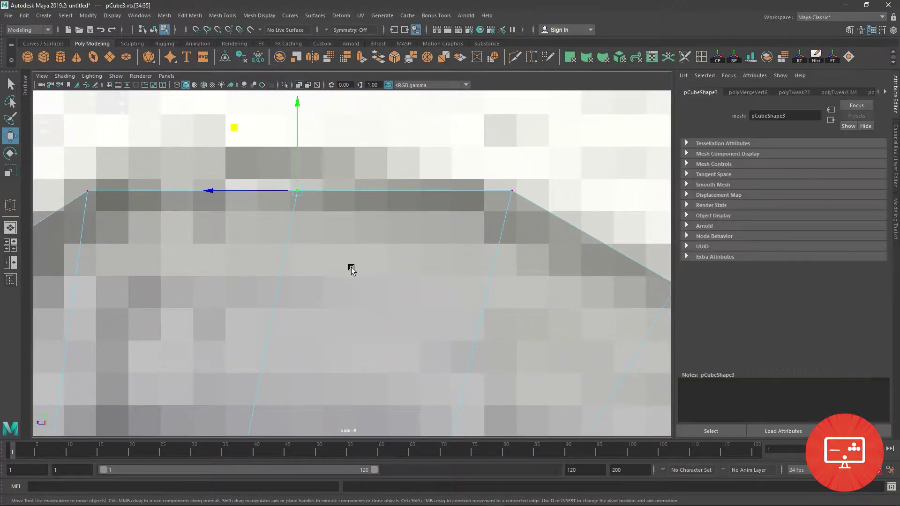
key("r")
left_click_drag(354, 206, 280, 328)
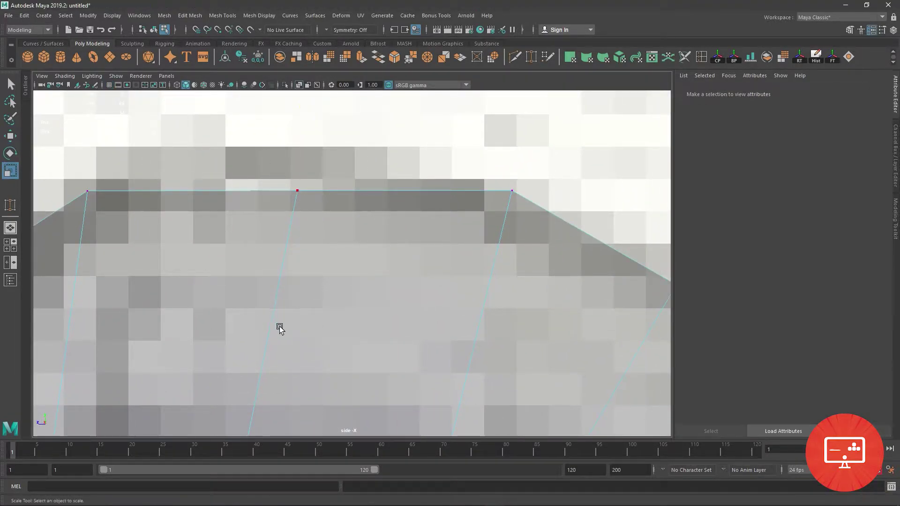
left_click_drag(264, 160, 233, 190)
middle_click_drag(312, 195, 307, 175, "alt")
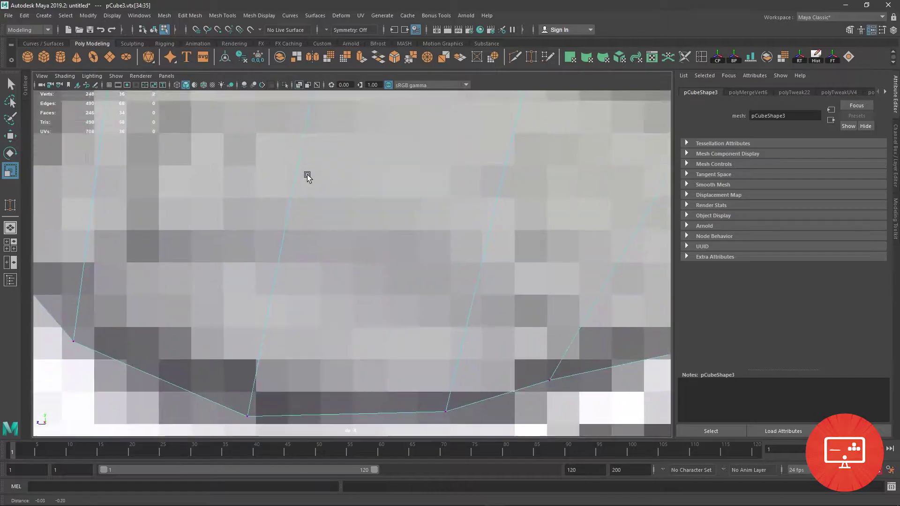
left_click_drag(222, 351, 276, 435)
left_click_drag(190, 402, 252, 408)
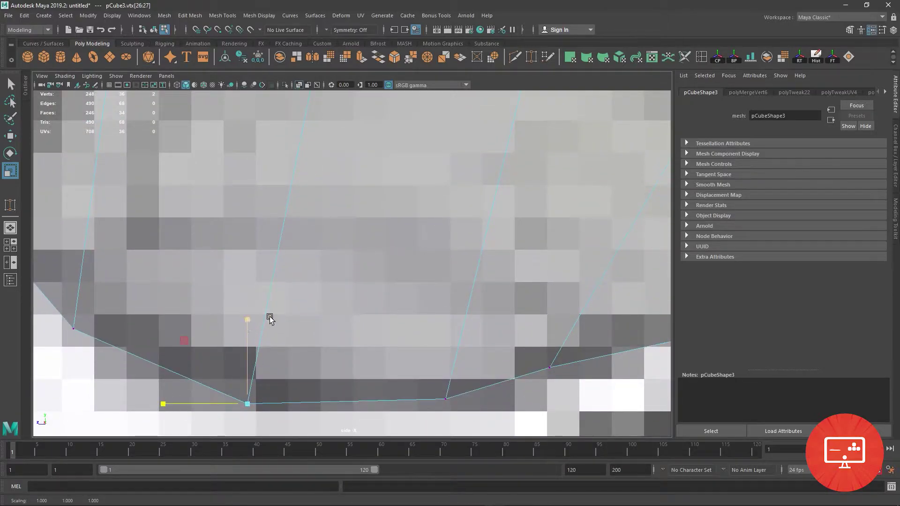
Step: Turn World X symmetry back on from the perspective view
key("space")
key("space")
left_click(325, 31)
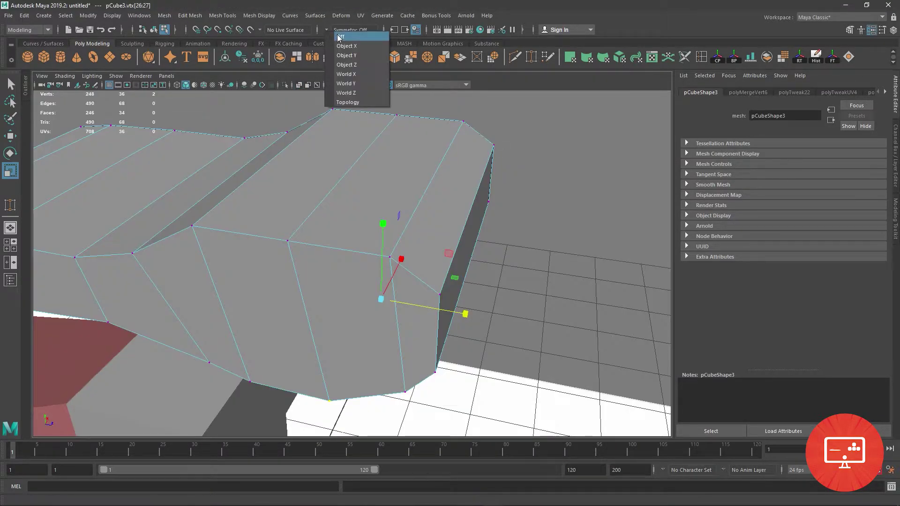
left_click(346, 74)
Step: Select the whole seat object and open the Insert Edge Loop tool settings
left_click_drag(558, 187, 481, 196, "alt")
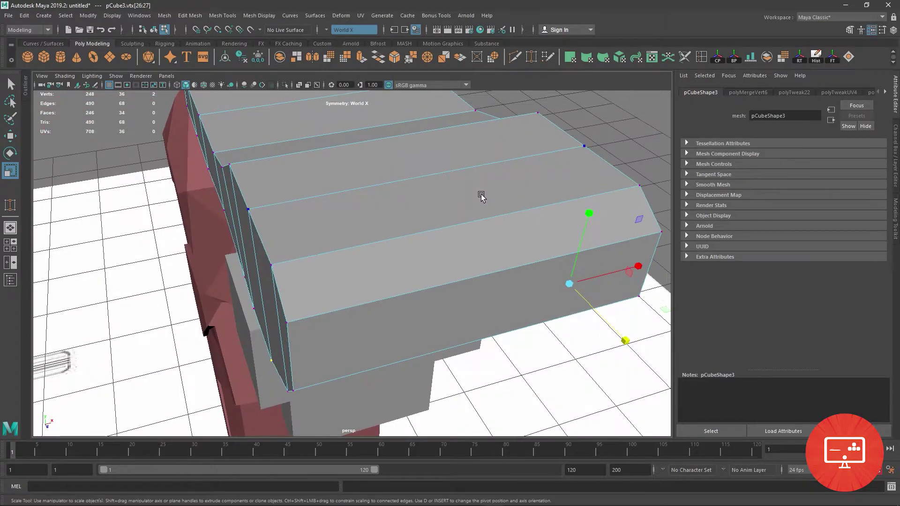
key("F8")
mouse_move(539, 157)
left_mouse_down("alt")
mouse_move(396, 234)
mouse_move(357, 281)
left_mouse_up("alt")
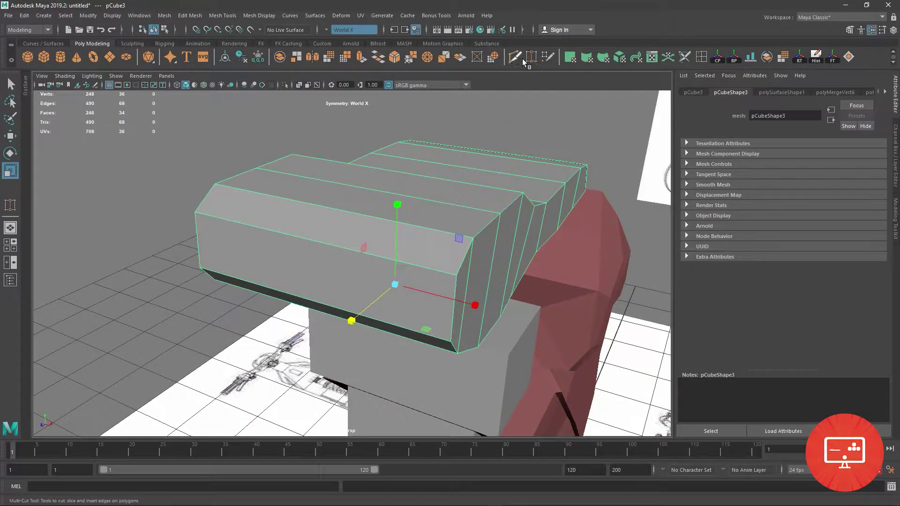
double_click(705, 57)
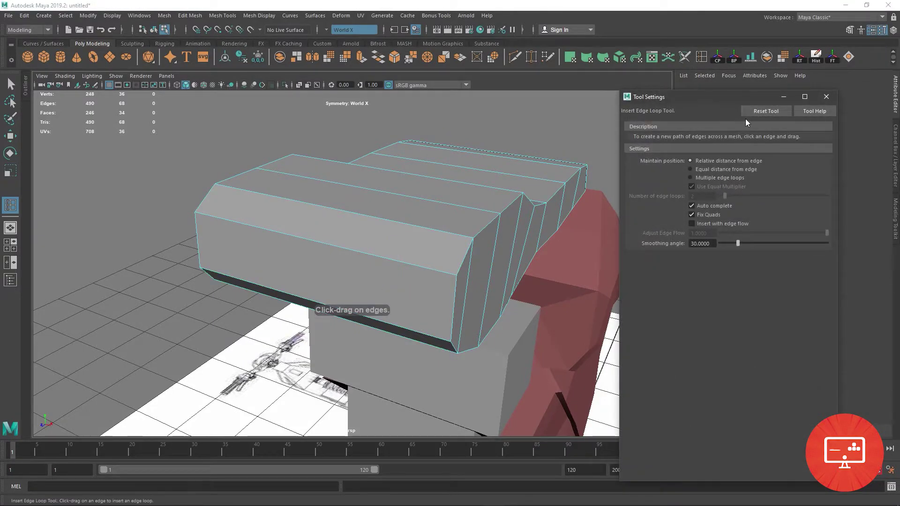
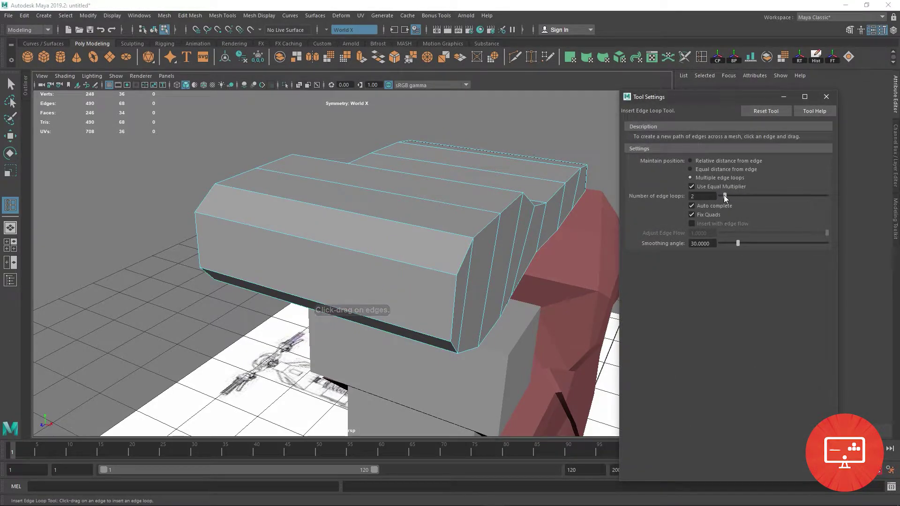
Step: Insert three evenly spaced edge loops across the seat block, then return to the Move tool
left_click(364, 210)
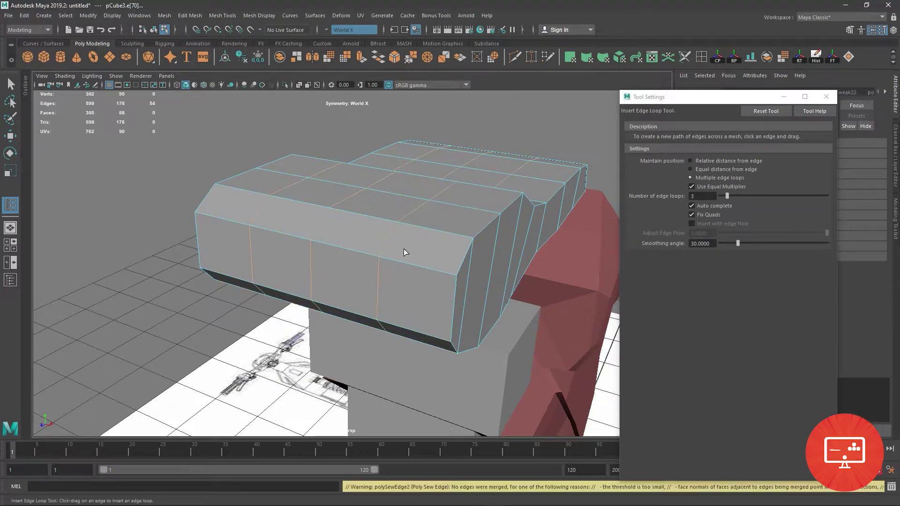
left_click_drag(403, 248, 388, 294, "alt")
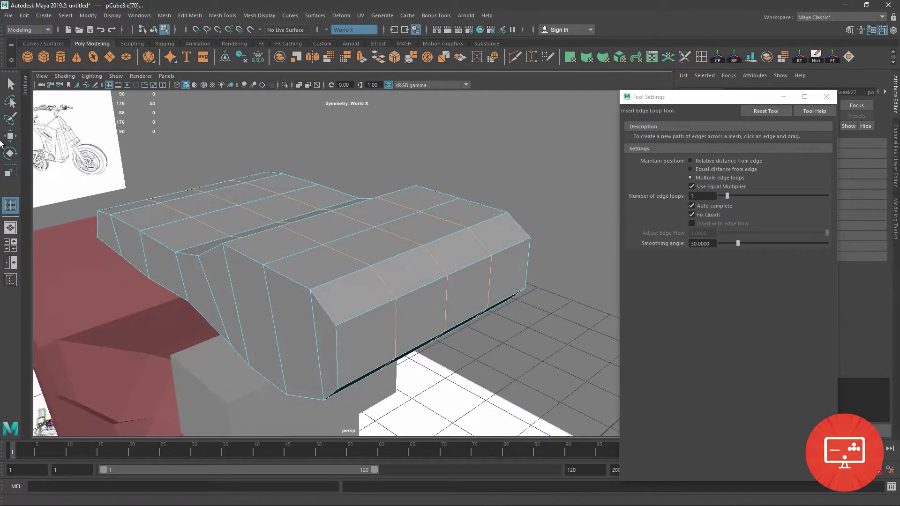
key("w")
right_click_drag(249, 238, 249, 263)
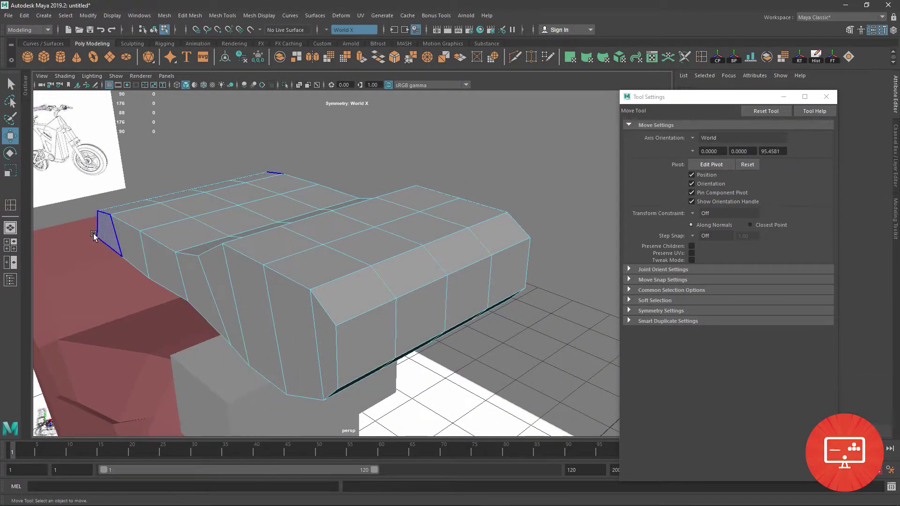
Step: Scale the seat block's two selected end faces inward to taper that end
left_click(322, 325)
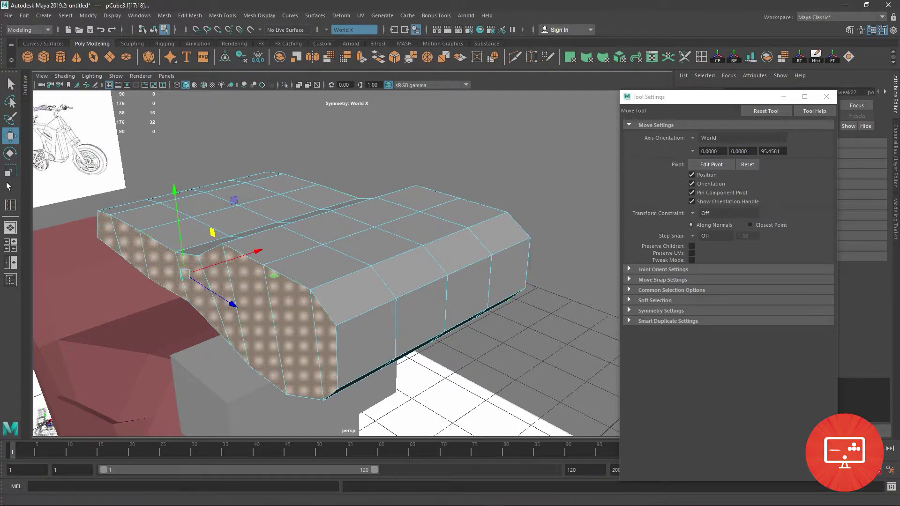
key("r")
left_click_drag(187, 273, 121, 260)
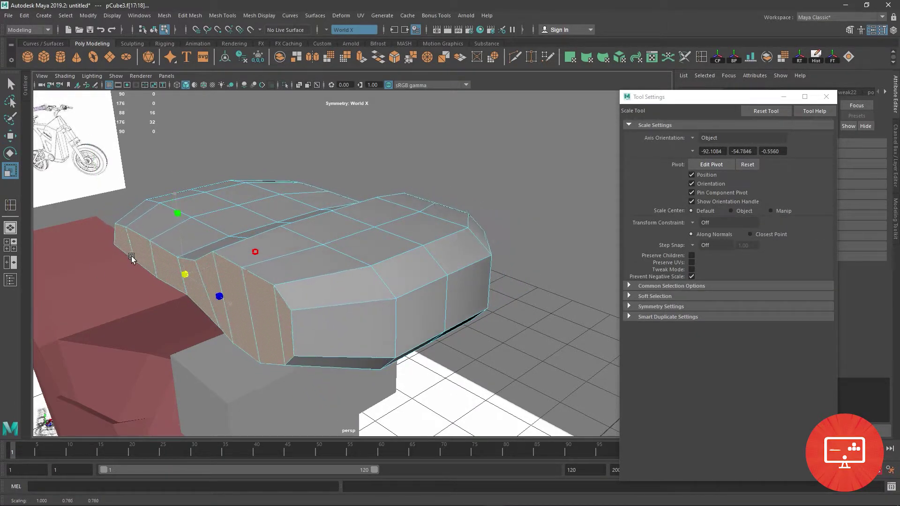
left_click(15, 139)
mouse_move(302, 277)
left_mouse_down("alt")
mouse_move(346, 328)
mouse_move(408, 264)
left_mouse_up("alt")
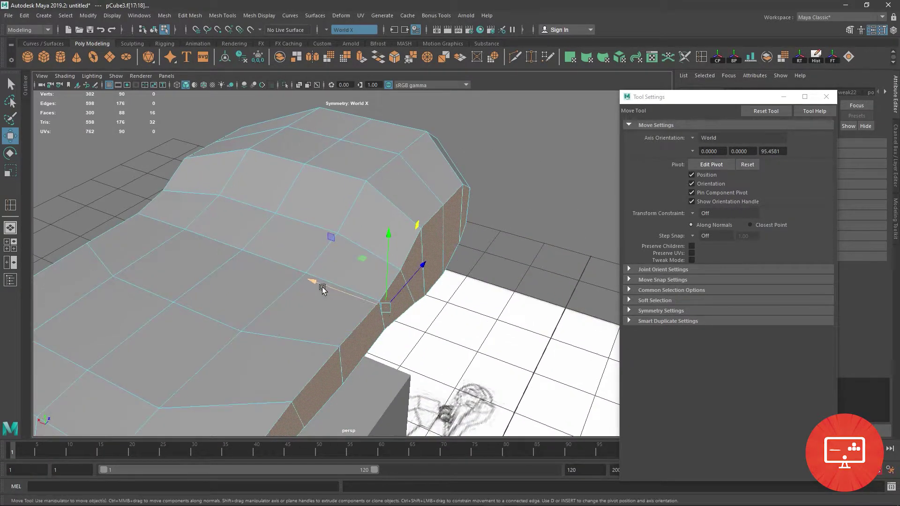
mouse_move(322, 289)
left_mouse_down("alt")
mouse_move(297, 277)
mouse_move(347, 311)
left_mouse_up("alt")
Step: Enlarge the top view to a single pane and zoom in on the body
key("space")
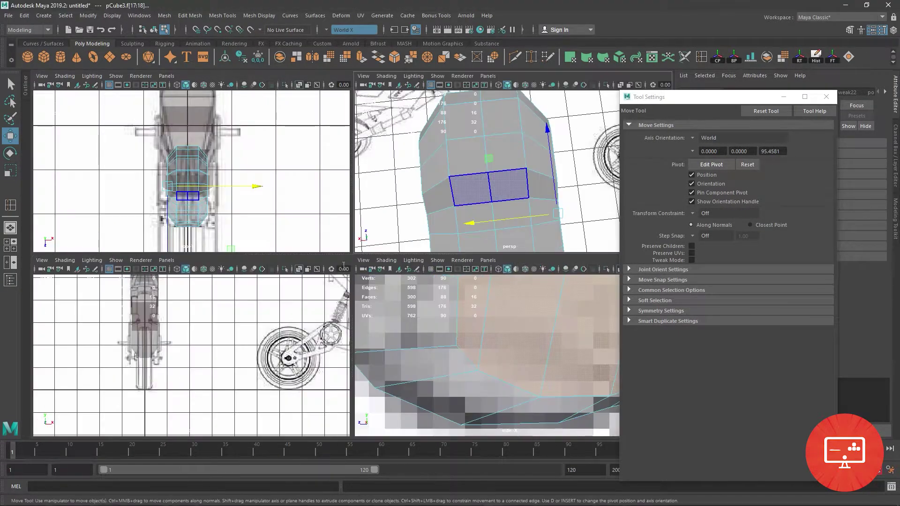
key("space")
scroll(311, 141, "up", 3)
key("space")
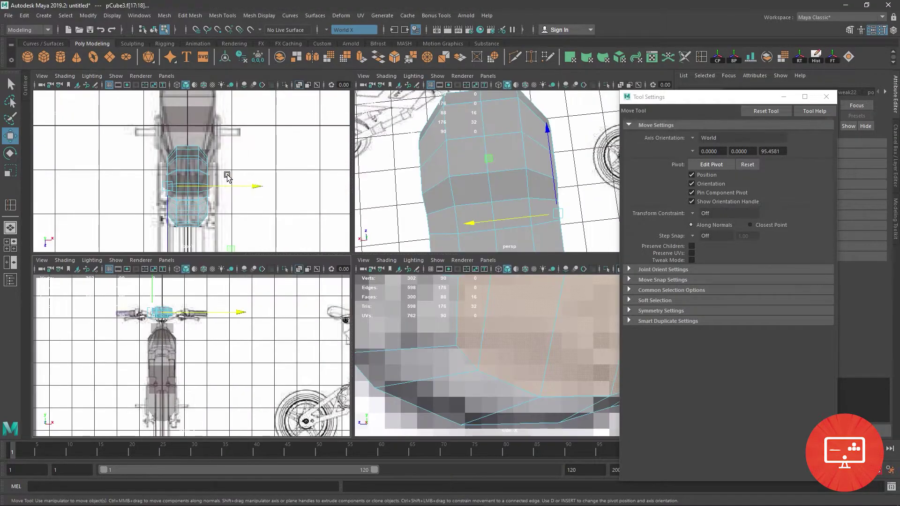
key("space")
scroll(379, 328, "up", 2)
scroll(379, 328, "up", 3)
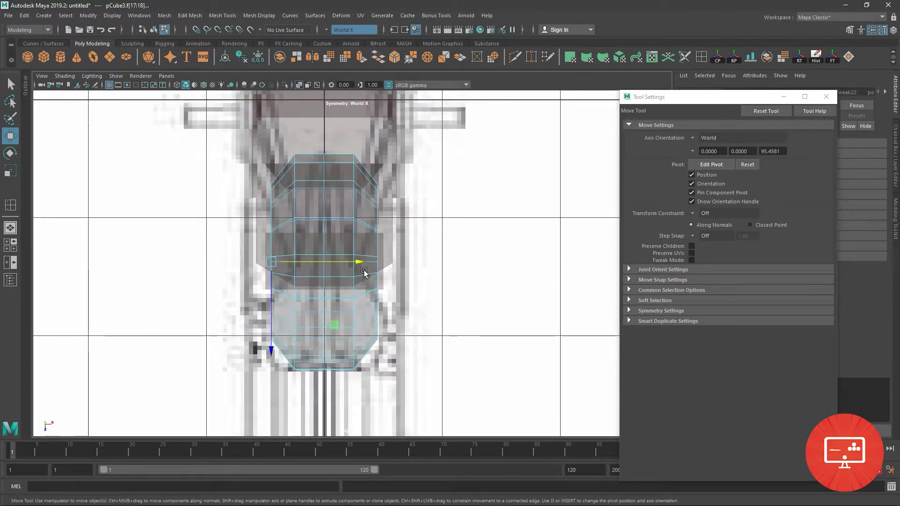
scroll(364, 272, "up", 2)
scroll(412, 321, "up", 3)
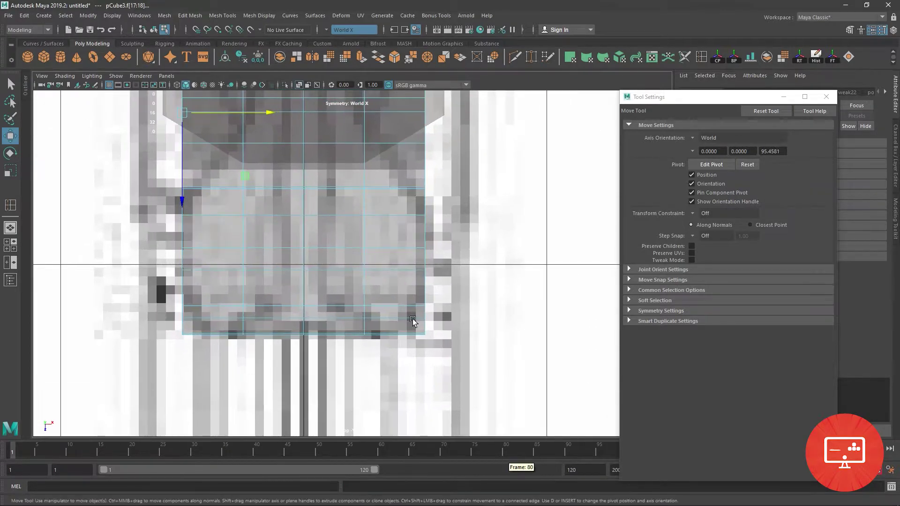
scroll(413, 321, "up", 1)
Step: Pull the body's end-row and corner vertices inward symmetrically along X
right_click_drag(404, 281, 375, 262)
scroll(489, 402, "up", 2)
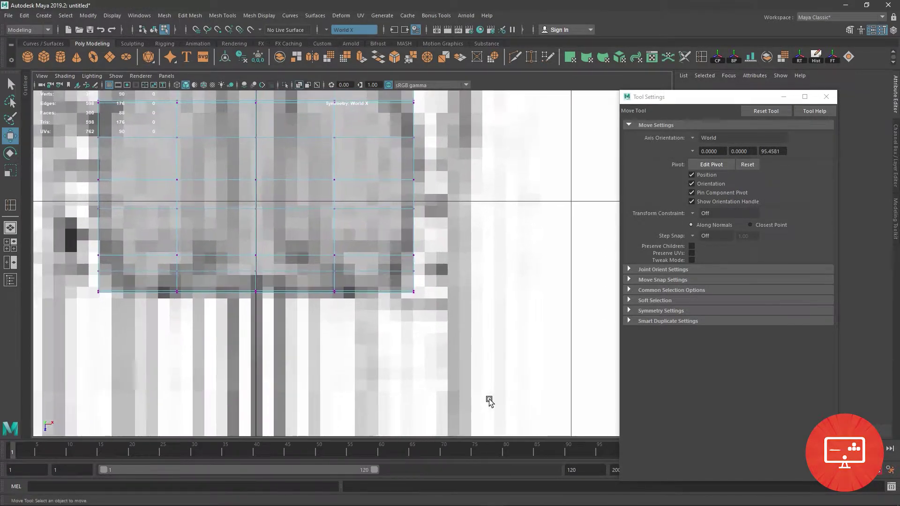
left_click_drag(397, 239, 426, 283)
left_click_drag(490, 281, 478, 280)
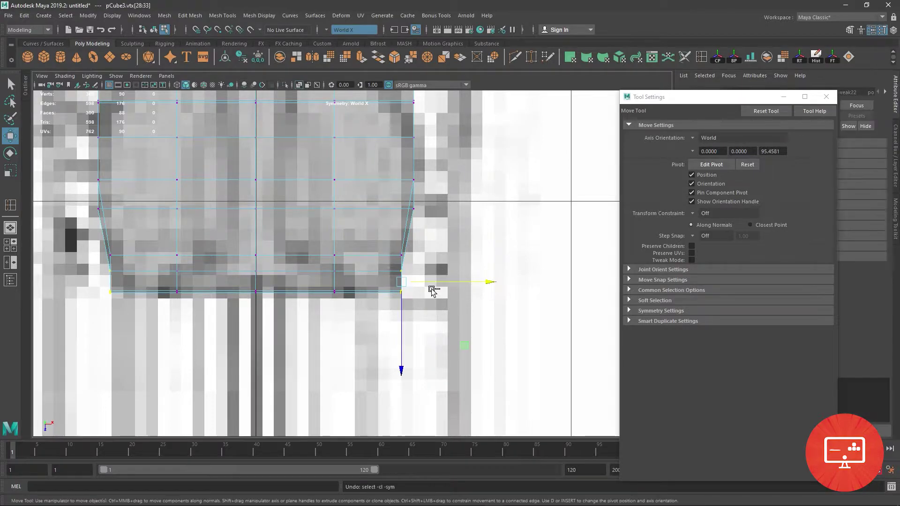
scroll(428, 287, "up", 2)
left_click_drag(516, 293, 498, 292)
left_click_drag(396, 267, 457, 321)
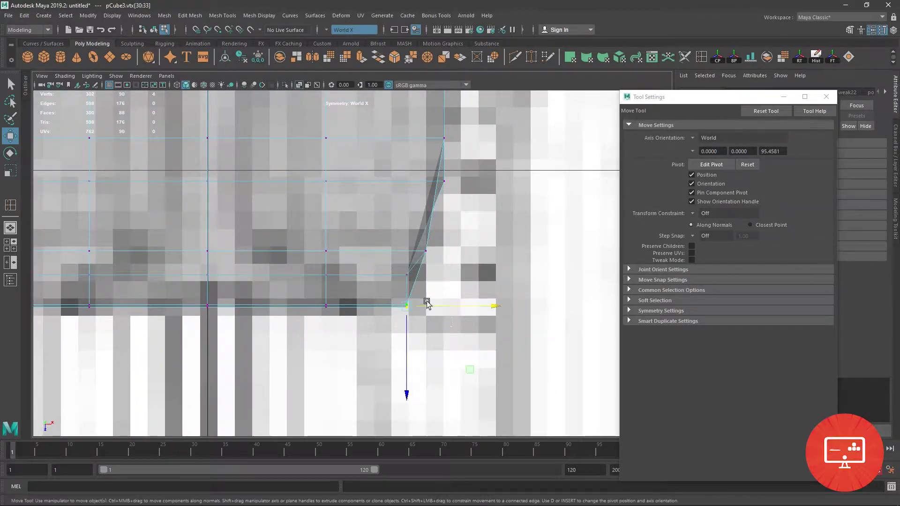
left_click(466, 313)
left_click_drag(407, 307, 383, 310)
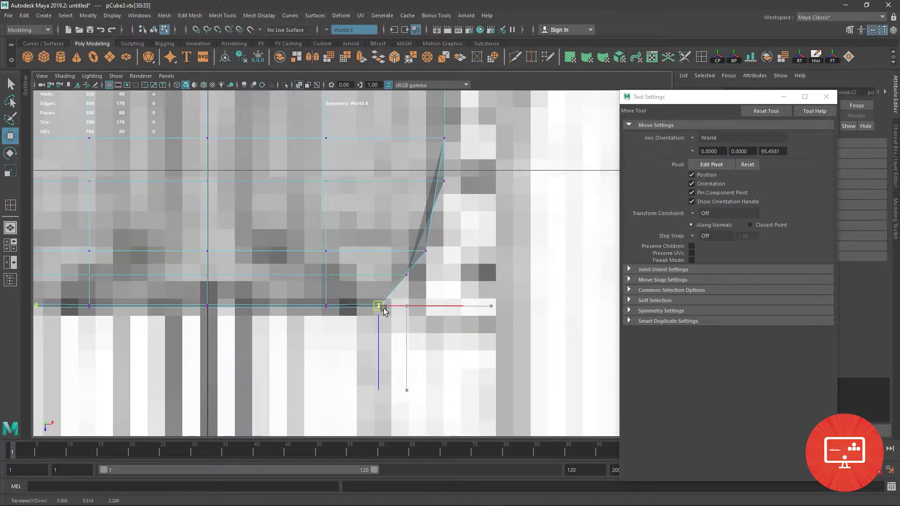
left_click(424, 252)
Step: Nudge each side vertex inward to follow the reference drawing's outline
middle_click_drag(445, 211, 439, 302, "alt")
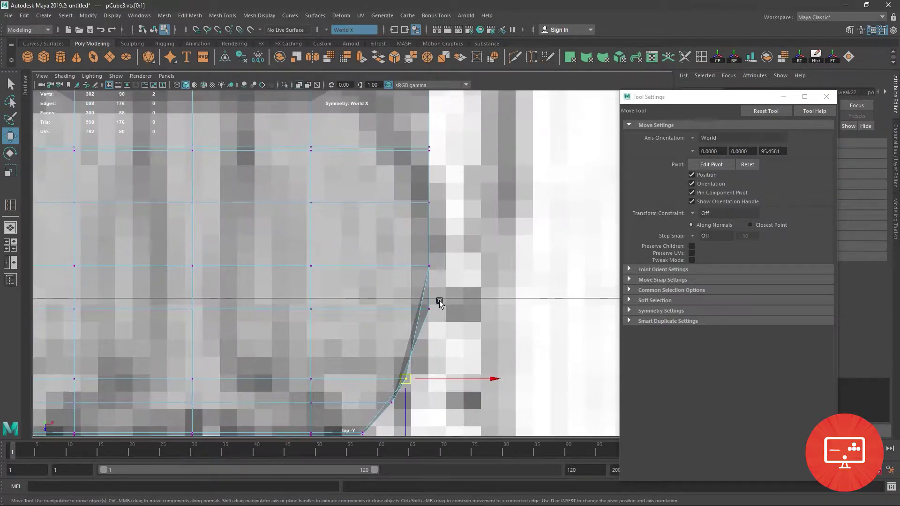
left_click(428, 310)
left_click_drag(429, 309, 424, 309)
left_click(429, 202)
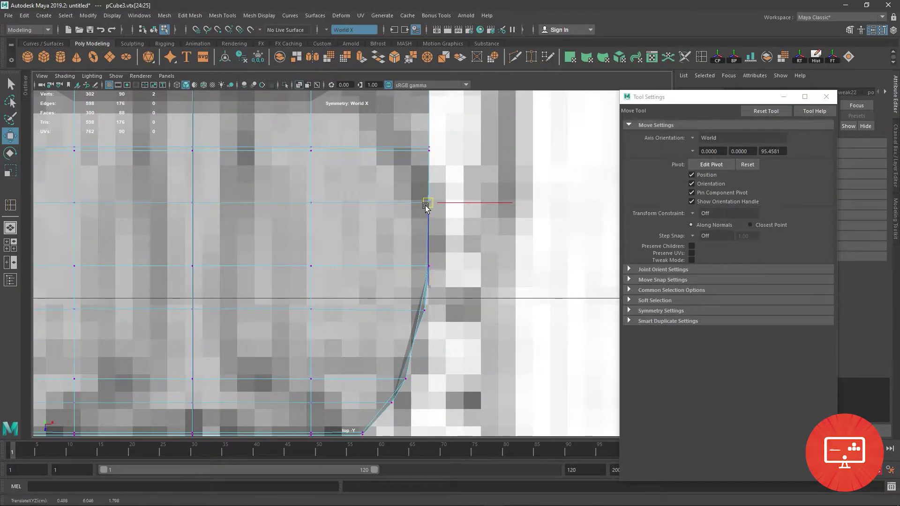
middle_click_drag(427, 201, 452, 280, "alt")
left_click(437, 289)
left_click_drag(444, 286, 413, 285)
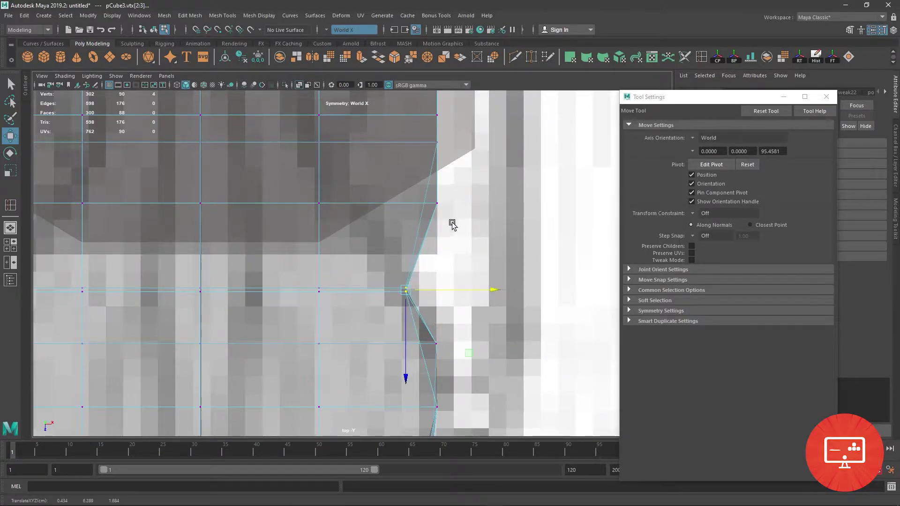
middle_click_drag(452, 225, 457, 309, "alt")
left_click(438, 291)
left_click_drag(437, 291, 364, 295)
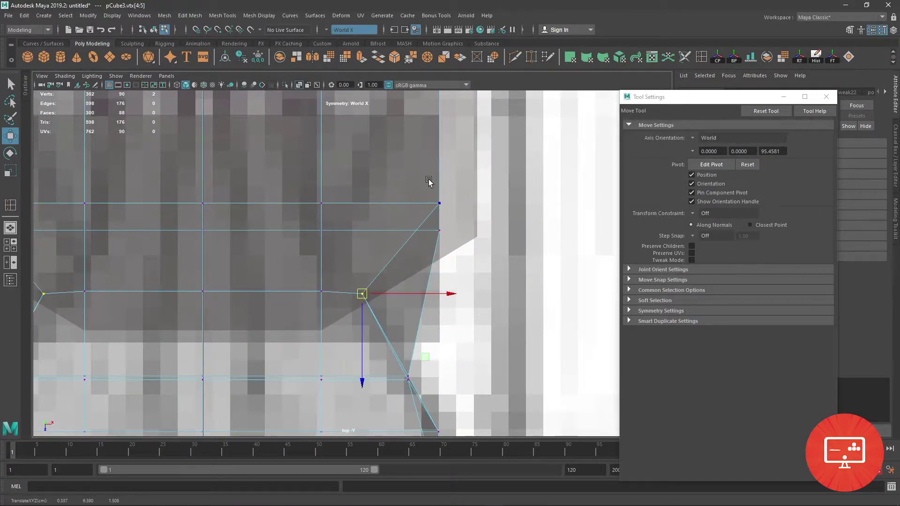
Step: Slide the remaining side and corner vertex pairs inward to narrow the body
left_click(439, 230)
left_click_drag(452, 230, 341, 230)
middle_click_drag(410, 186, 472, 360, "alt")
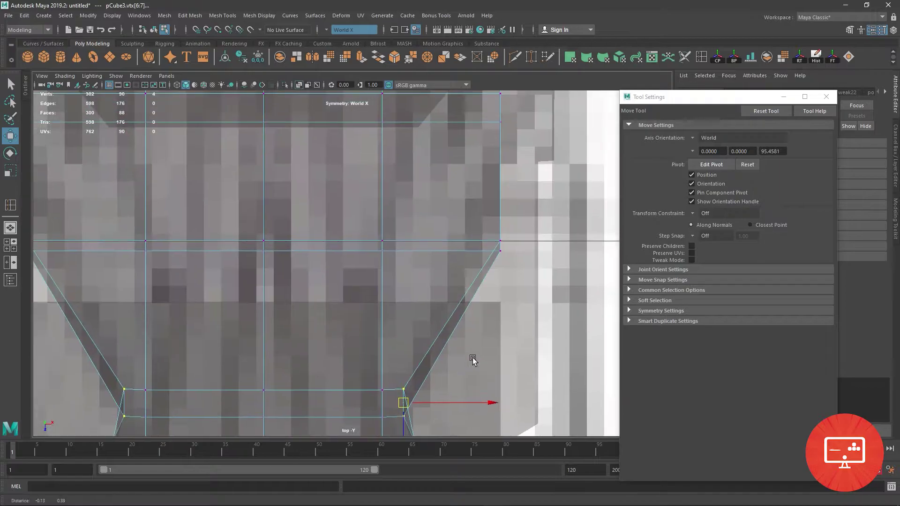
left_click_drag(504, 247, 401, 247)
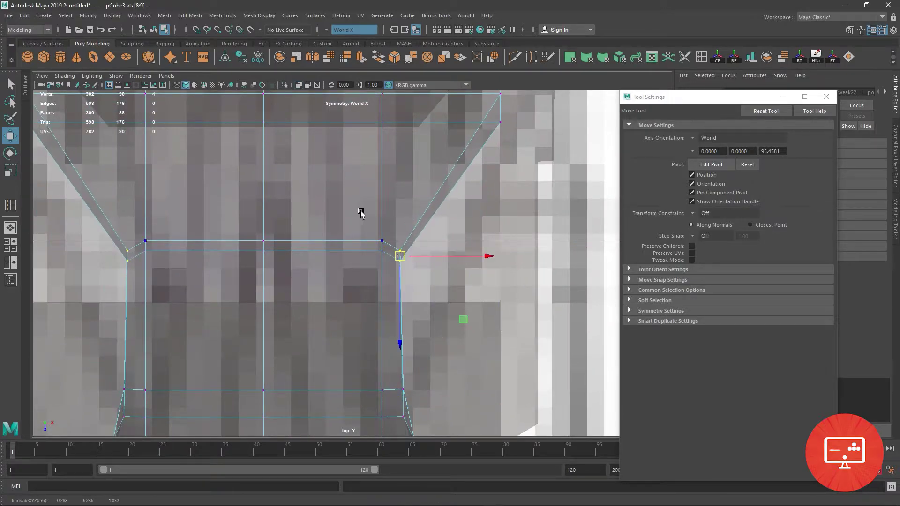
left_click_drag(359, 212, 394, 413)
left_click_drag(468, 328, 417, 323)
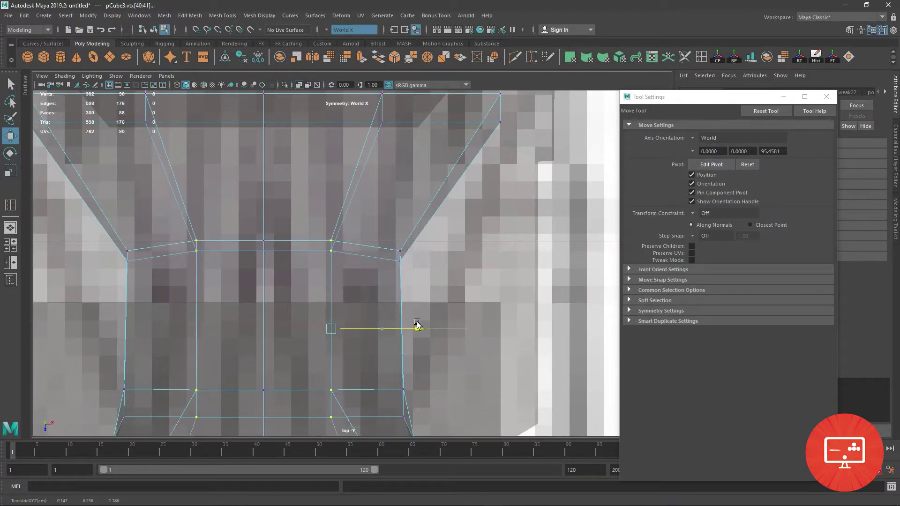
left_click_drag(382, 229, 410, 268)
left_click_drag(408, 255, 392, 256)
Step: Slide the waist vertex outward and pull the mirrored upper-row vertices inward
scroll(421, 262, "down", 5)
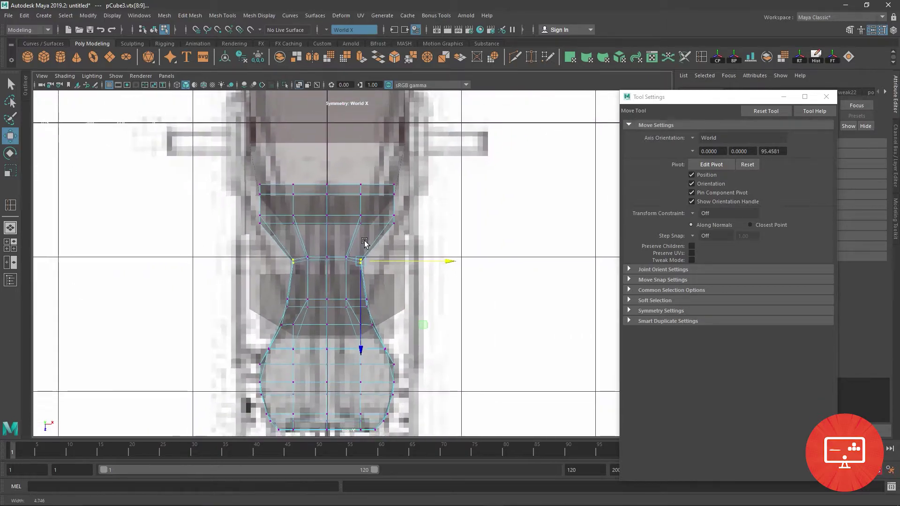
scroll(402, 281, "up", 1)
scroll(422, 297, "up", 1)
scroll(328, 328, "up", 1)
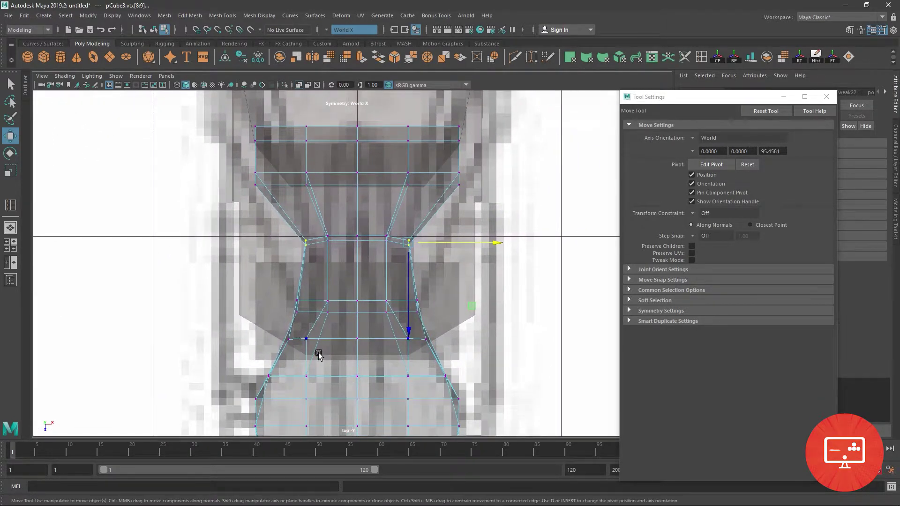
left_click(306, 338)
left_click_drag(306, 339, 327, 339, "ctrl+shift")
scroll(322, 231, "up", 2)
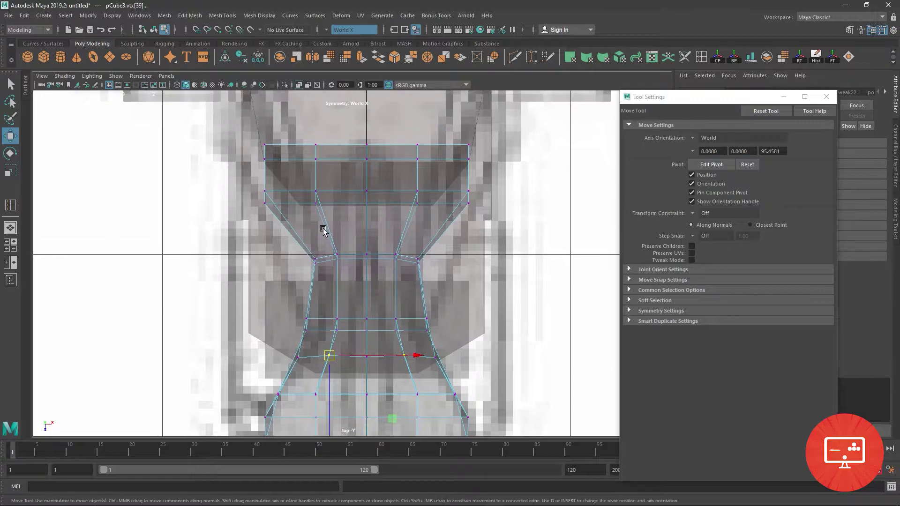
scroll(361, 287, "up", 1)
left_click(314, 241)
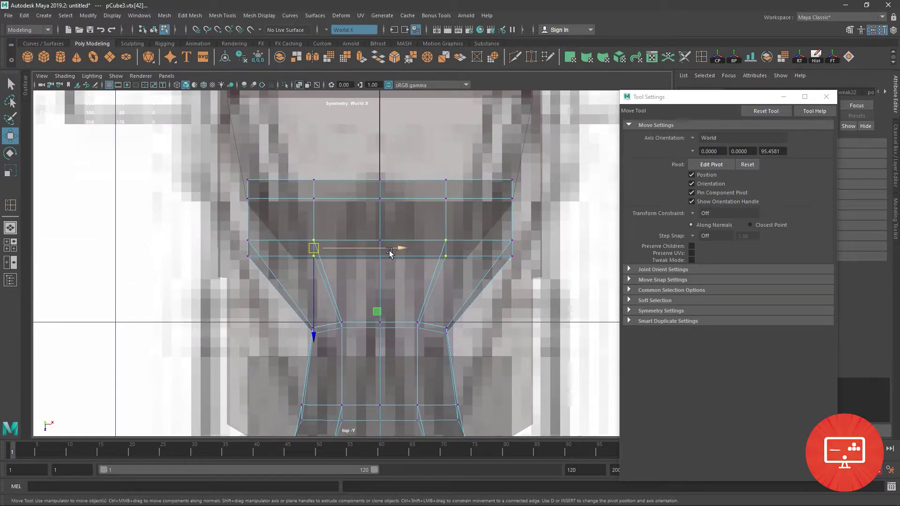
left_click_drag(389, 252, 441, 252)
Step: Squeeze the upper-row vertices and outer vertex columns toward the centre
left_click_drag(313, 169, 328, 195)
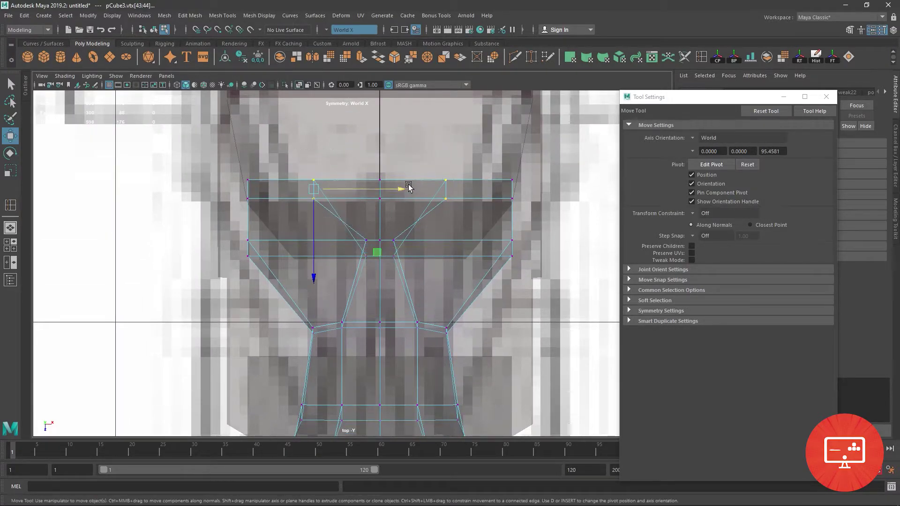
left_click_drag(408, 187, 450, 201)
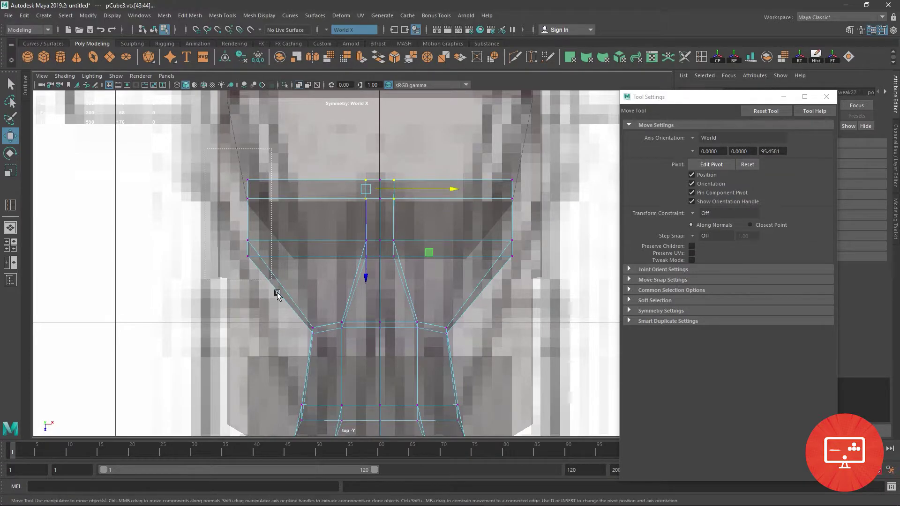
left_click_drag(268, 171, 234, 267)
left_click_drag(318, 219, 412, 236)
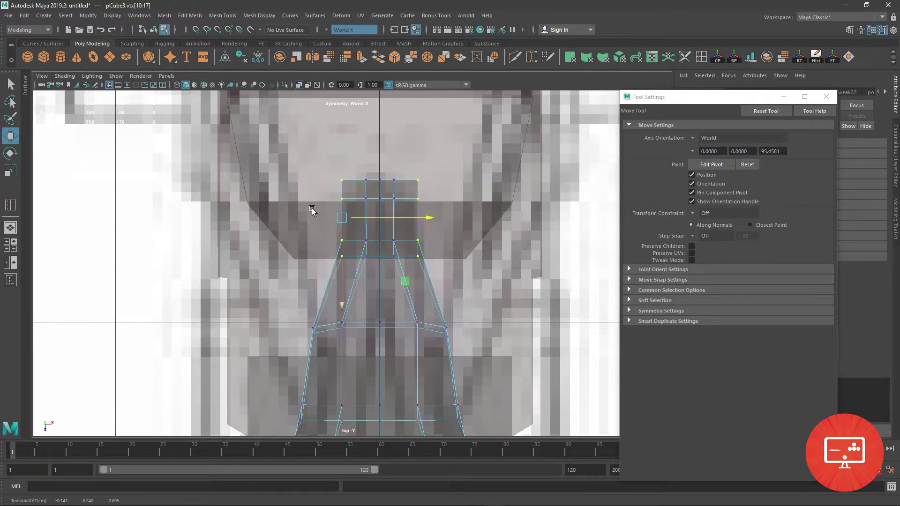
scroll(311, 209, "up", 1)
scroll(296, 169, "up", 1)
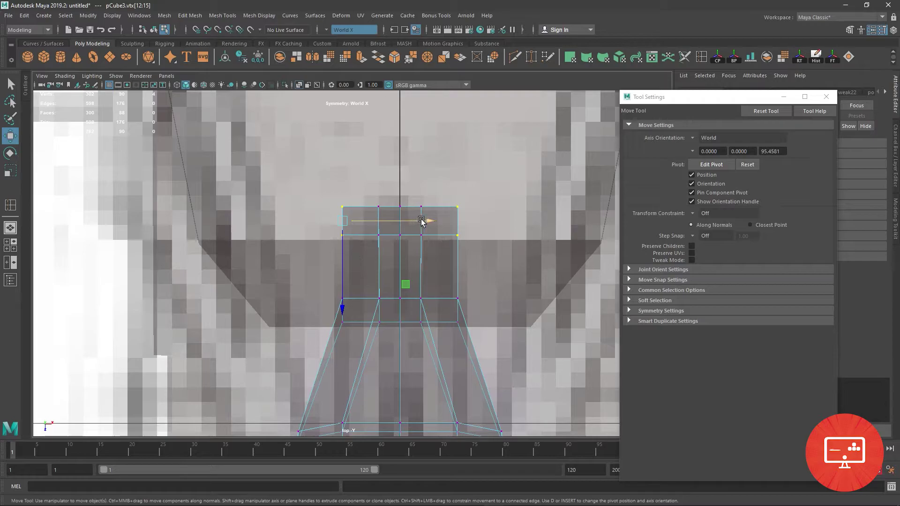
Step: Pull the top front corner vertices further inward into a narrow nose
left_click_drag(421, 221, 440, 218)
left_click_drag(348, 199, 382, 214)
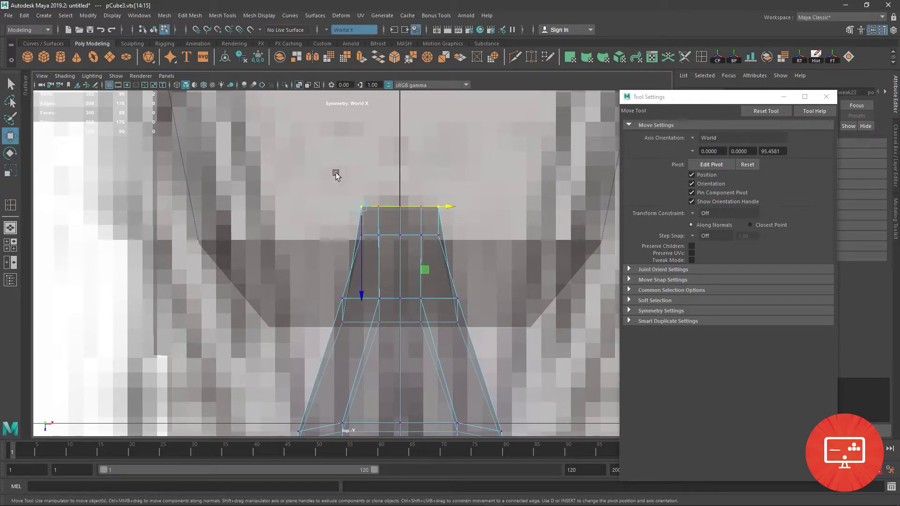
left_click_drag(458, 207, 469, 207)
middle_click_drag(339, 295, 334, 223, "alt")
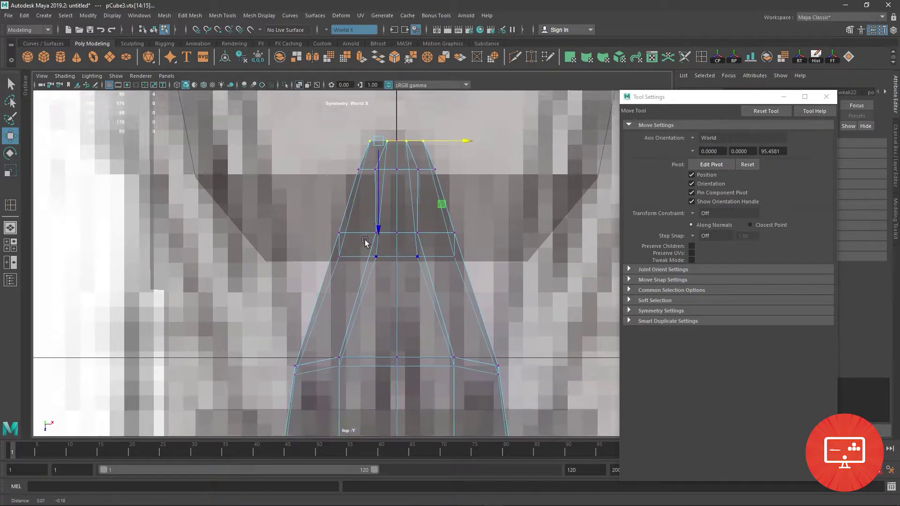
middle_click_drag(393, 228, 393, 145, "alt")
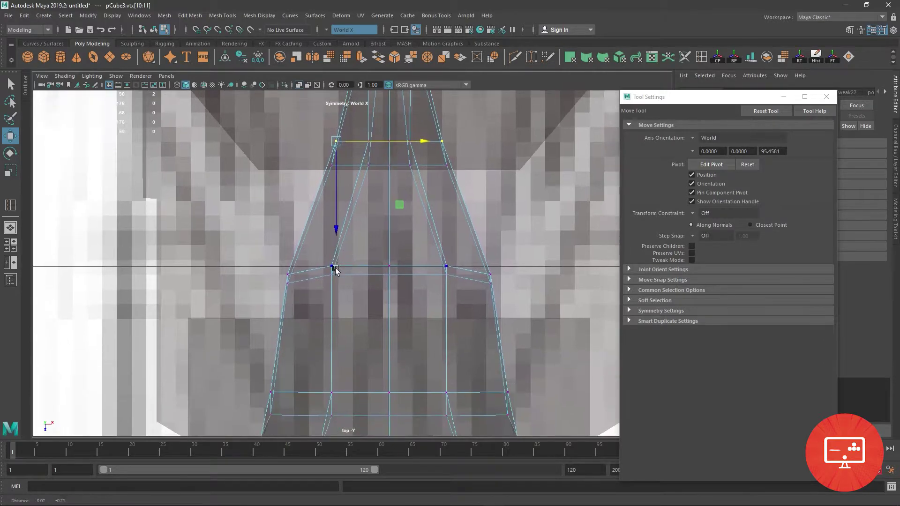
key("space")
key("space")
Step: Cut a new edge loop around the body with Multi-Cut
left_click_drag(520, 197, 331, 230, "alt")
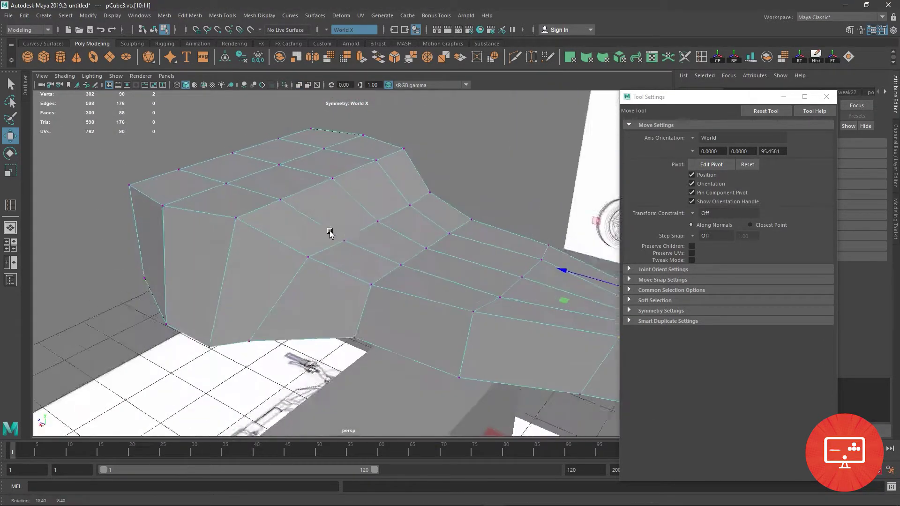
left_click(516, 58)
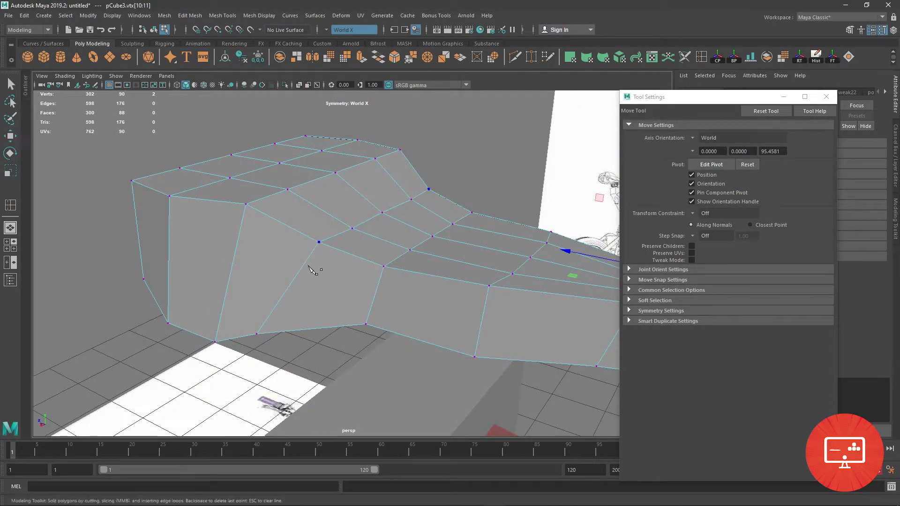
left_click(297, 287, "ctrl")
left_click_drag(254, 295, 112, 206, "alt")
Step: Select the new edge loop and its neighbour and scale them down across the body's width
left_click(10, 138)
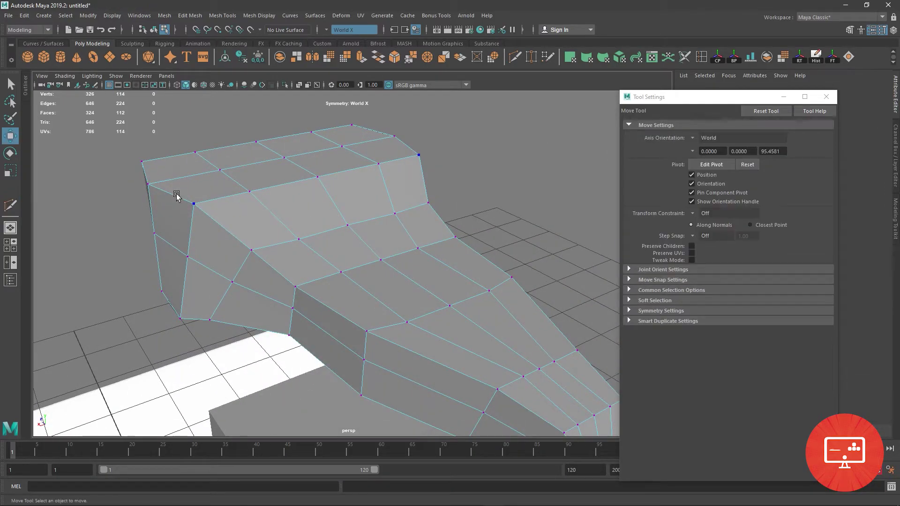
right_click_drag(176, 195, 176, 174)
double_click(176, 194)
left_click_drag(227, 253, 255, 298, "alt")
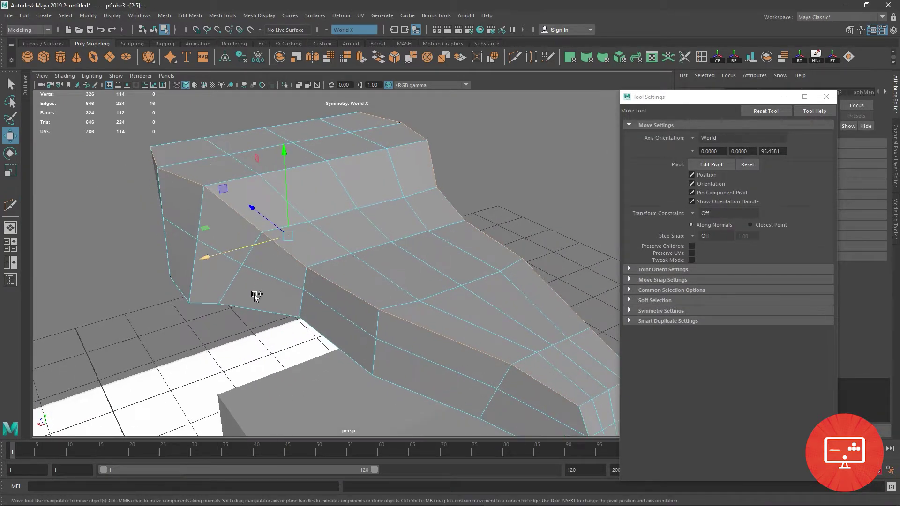
double_click(255, 297, "shift")
key("r")
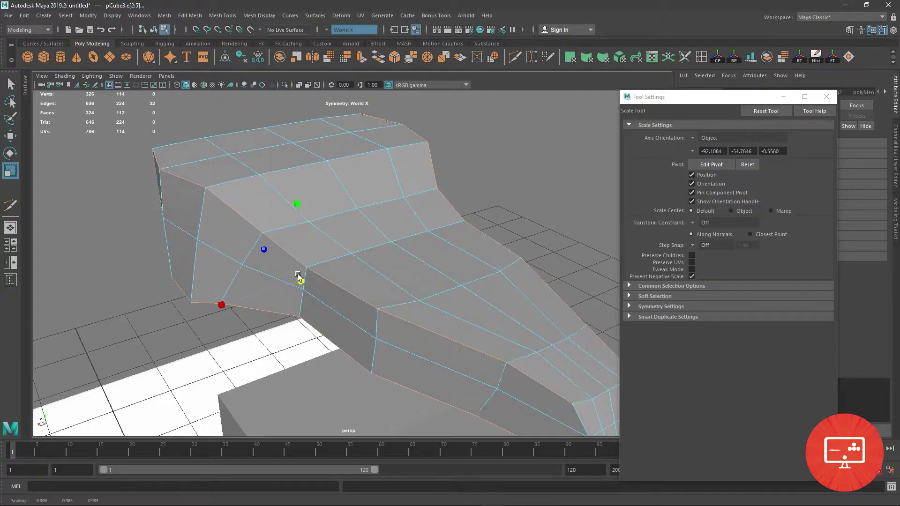
mouse_move(300, 276)
left_mouse_down("alt")
mouse_move(237, 237)
mouse_move(333, 243)
mouse_move(378, 232)
left_mouse_up("alt")
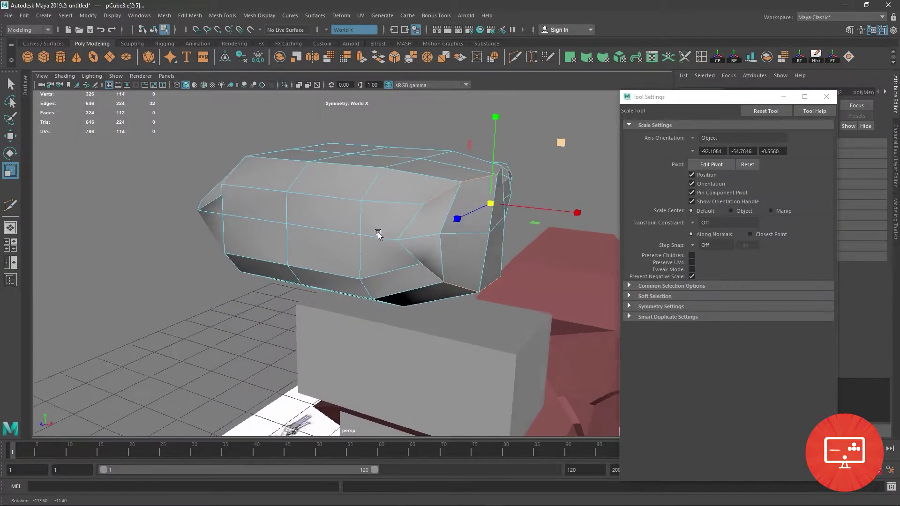
left_click_drag(492, 204, 514, 226)
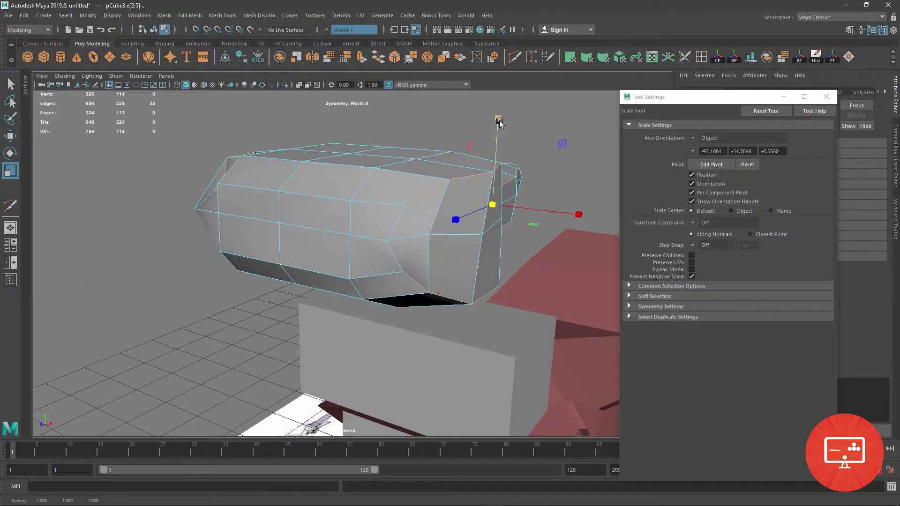
left_click_drag(499, 123, 524, 157)
mouse_move(570, 214)
left_mouse_down()
mouse_move(534, 200)
mouse_move(432, 221)
mouse_move(458, 237)
left_mouse_up()
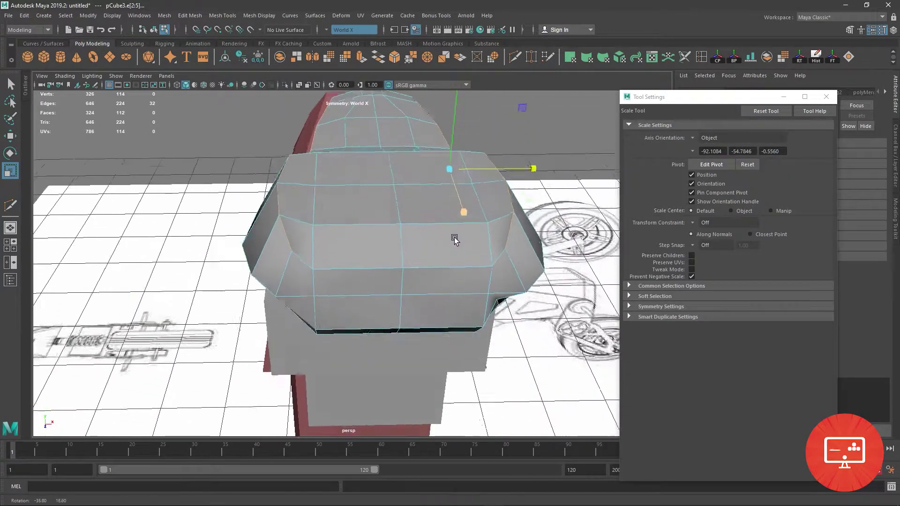
key("w")
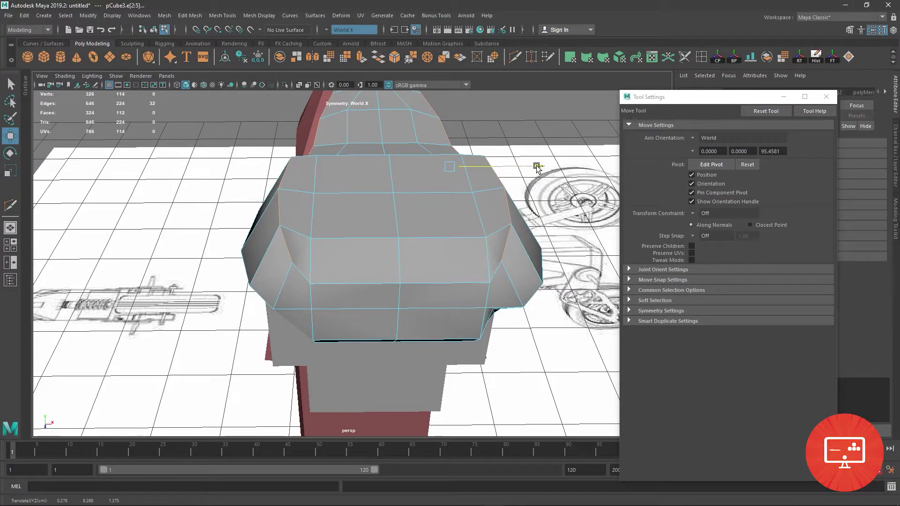
Step: Slide a single edge on the body's side along X
mouse_move(528, 201)
left_mouse_down("alt")
mouse_move(482, 195)
mouse_move(476, 220)
left_mouse_up("alt")
left_click(10, 171)
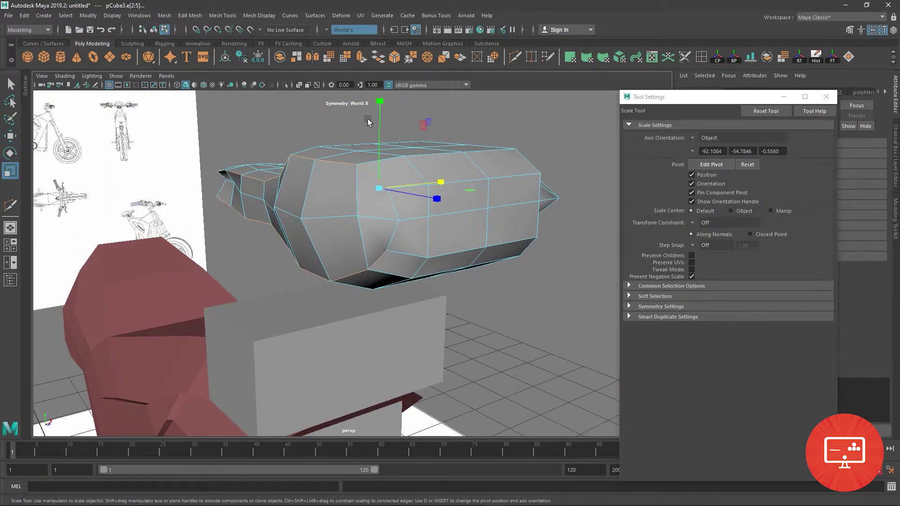
mouse_move(384, 188)
left_mouse_down("alt")
mouse_move(533, 169)
mouse_move(525, 168)
left_mouse_up("alt")
left_click_drag(277, 270, 185, 263, "alt")
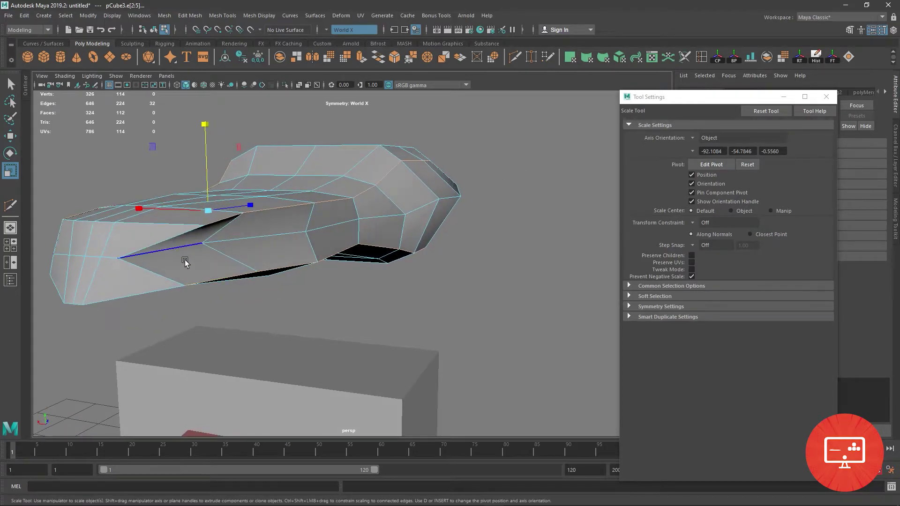
left_click(168, 250)
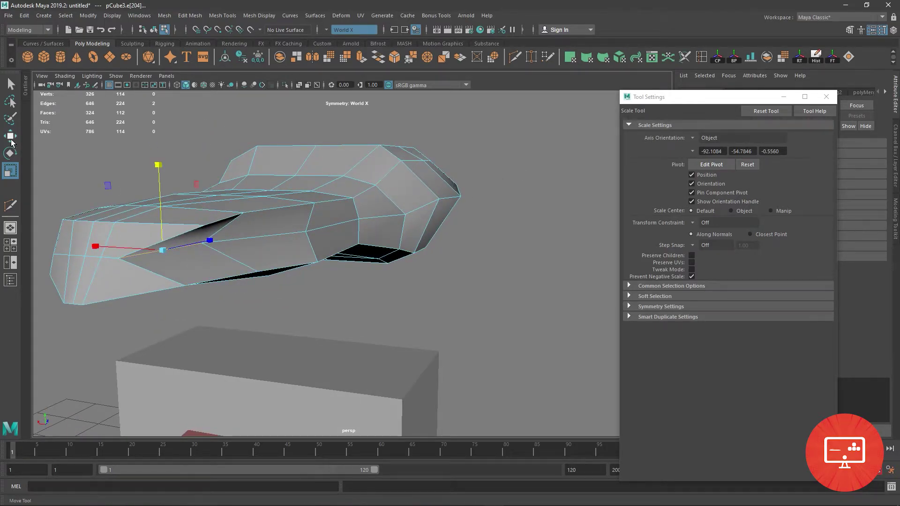
key("w")
mouse_move(187, 244)
left_mouse_down("alt")
mouse_move(300, 272)
mouse_move(337, 267)
mouse_move(376, 296)
mouse_move(394, 217)
left_mouse_up("alt")
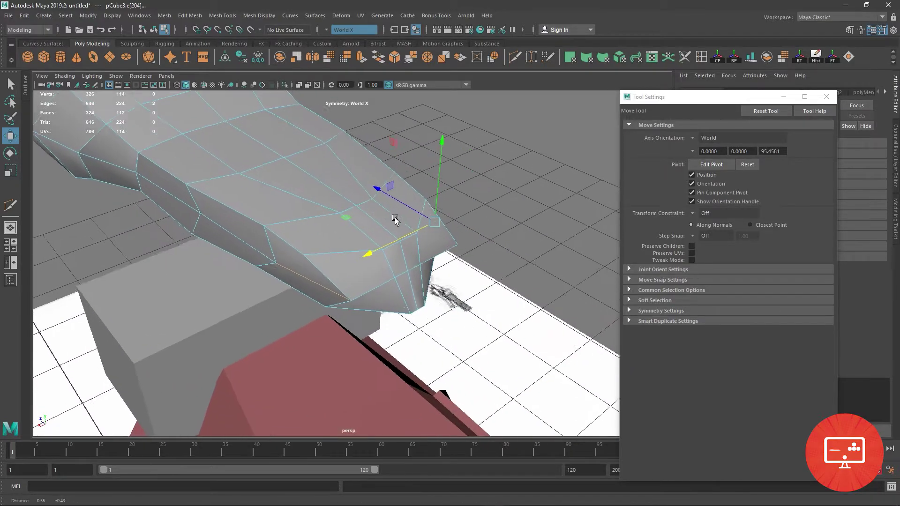
Step: In the full top view, move the front left-side vertices inward along X
key("space")
key("space")
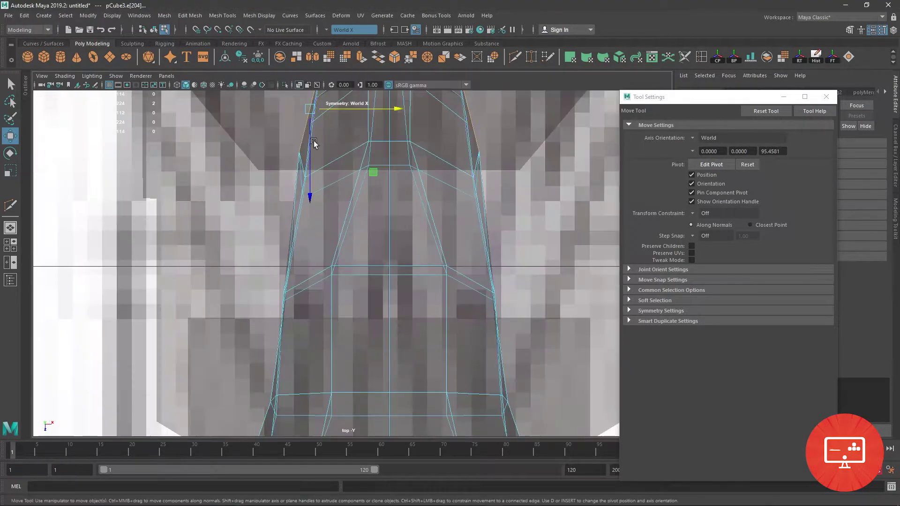
right_click_drag(328, 246, 302, 246)
left_click_drag(274, 165, 316, 277)
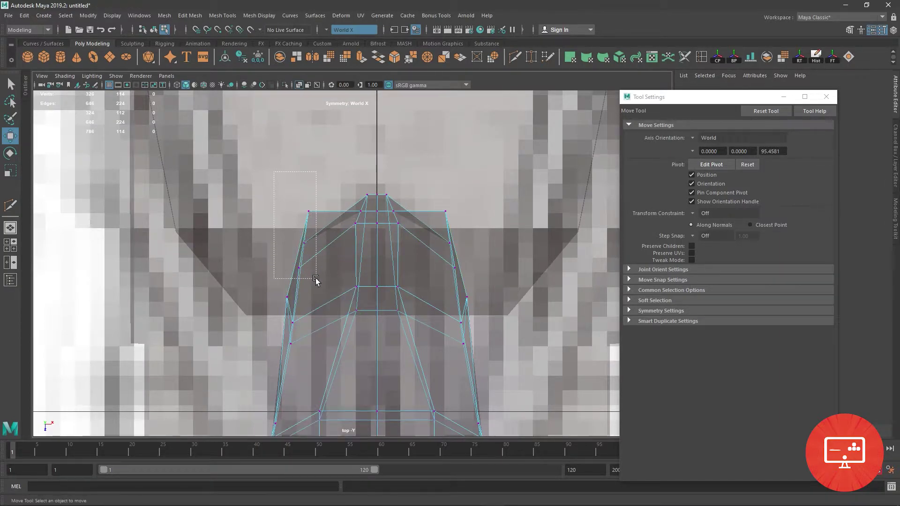
left_click(308, 212)
left_click_drag(308, 212, 300, 237)
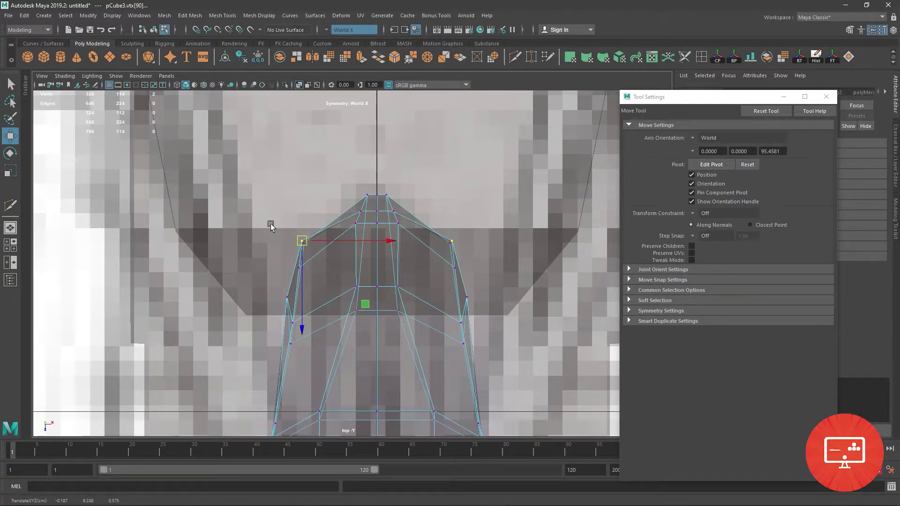
left_click_drag(262, 202, 309, 252)
left_click_drag(271, 213, 327, 283)
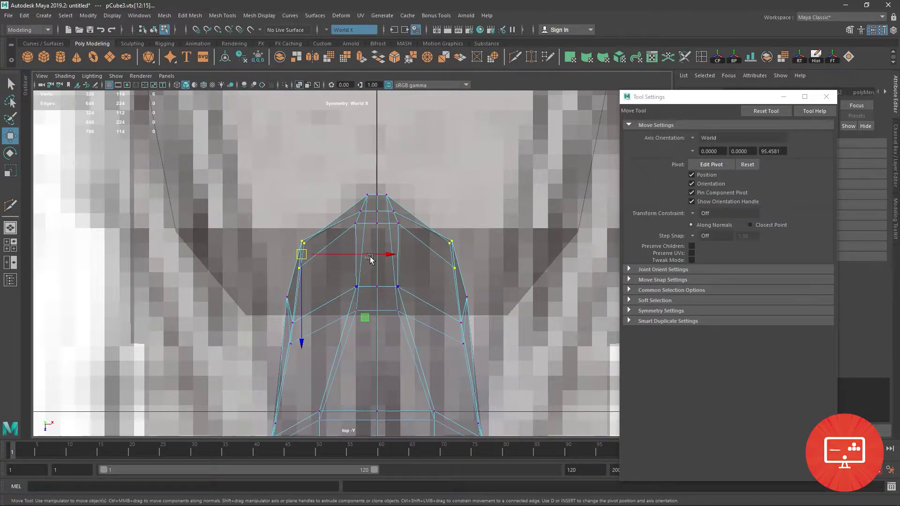
key("ctrl+z")
key("ctrl+z")
left_click_drag(336, 255, 359, 254)
Step: Reposition the lower and upper vertex pairs and the nose's top vertex
left_click_drag(271, 272, 318, 366)
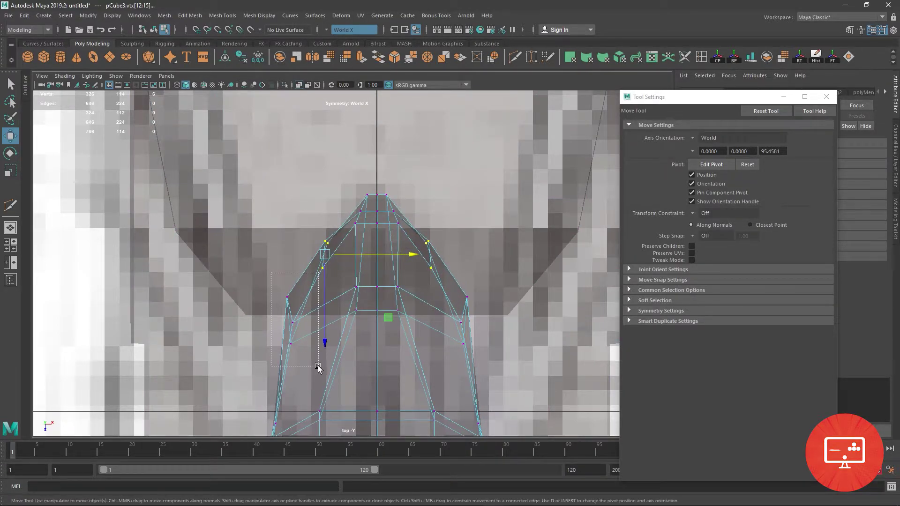
mouse_move(265, 277)
left_mouse_down()
mouse_move(296, 310)
mouse_move(302, 355)
mouse_move(317, 333)
left_mouse_up()
mouse_move(411, 227)
left_mouse_down()
mouse_move(431, 248)
mouse_move(420, 242)
mouse_move(430, 274)
left_mouse_up()
left_click(431, 268)
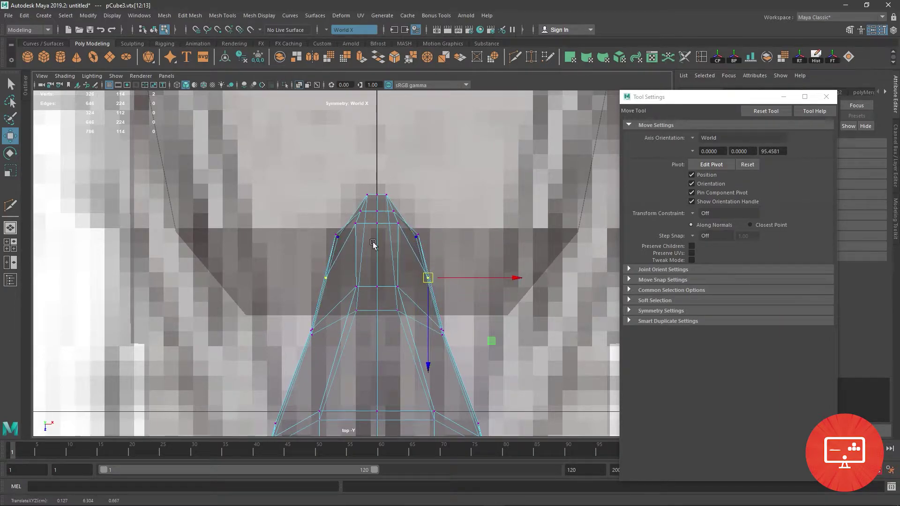
left_click(337, 237)
left_click_drag(337, 239, 341, 249)
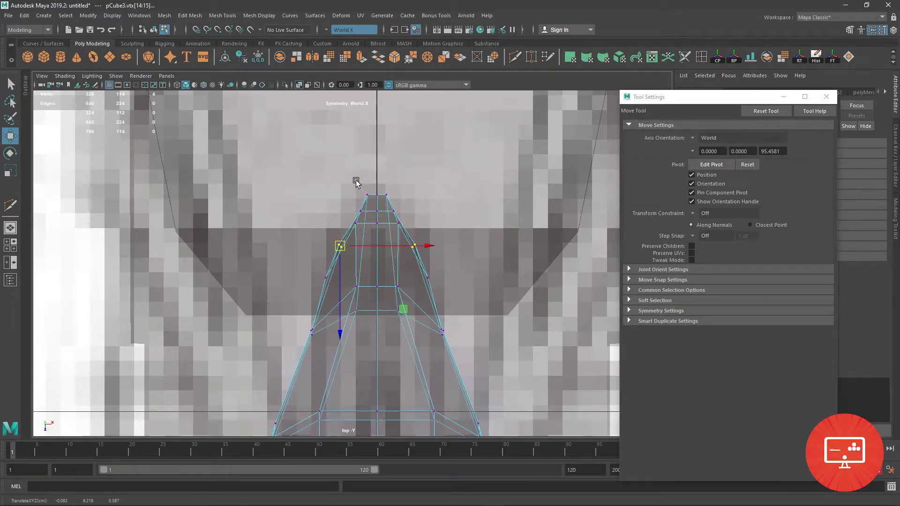
left_click(368, 195)
left_click_drag(368, 195, 362, 209)
Step: Nudge the tip vertices to the centre line, levelling them with their neighbours
middle_click_drag(422, 320, 422, 254, "alt")
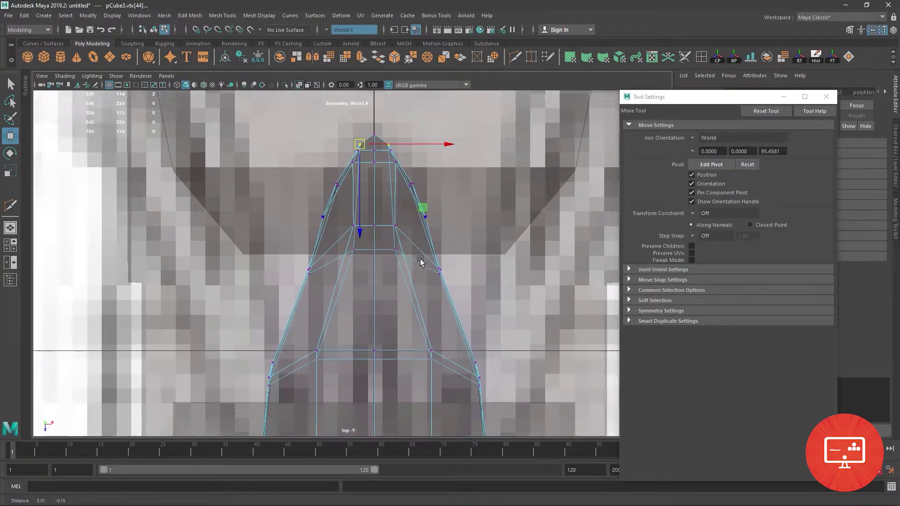
left_click(347, 241)
mouse_move(347, 241)
left_mouse_down()
mouse_move(350, 249)
mouse_move(373, 219)
mouse_move(375, 249)
left_mouse_up()
left_click(353, 219)
middle_click_drag(343, 368, 344, 252, "alt")
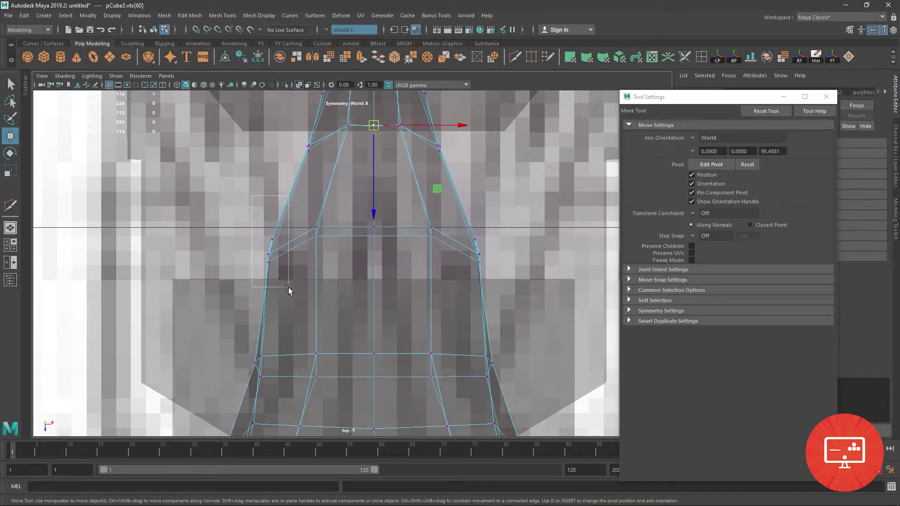
Step: Scale the left-edge and centre vertex rows to 0 so each lies on one line
left_click_drag(251, 195, 288, 287)
left_click(12, 172)
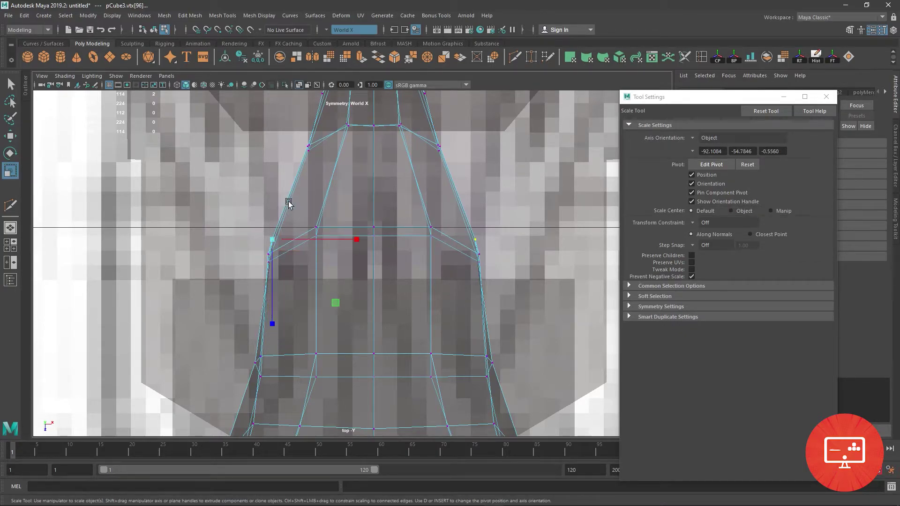
left_click_drag(288, 293, 288, 292)
left_click_drag(272, 323, 266, 228)
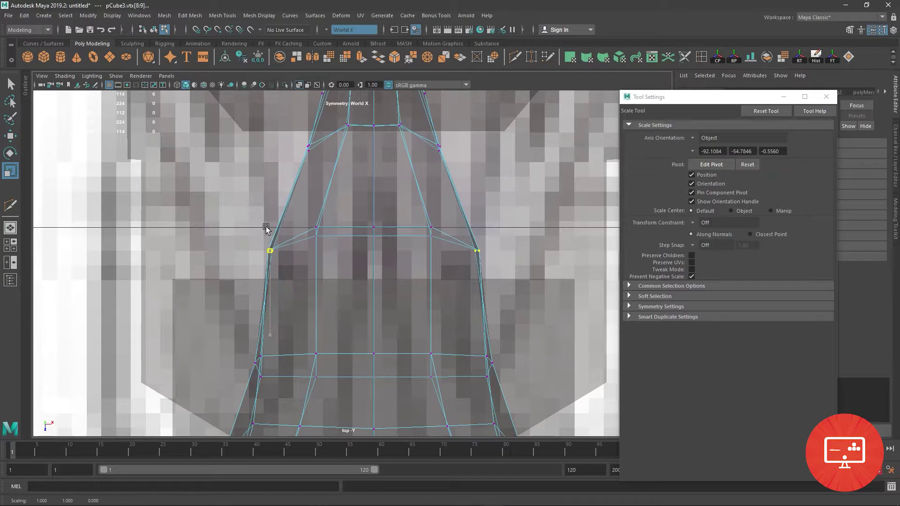
left_click_drag(304, 201, 344, 244)
left_click_drag(313, 318, 247, 206)
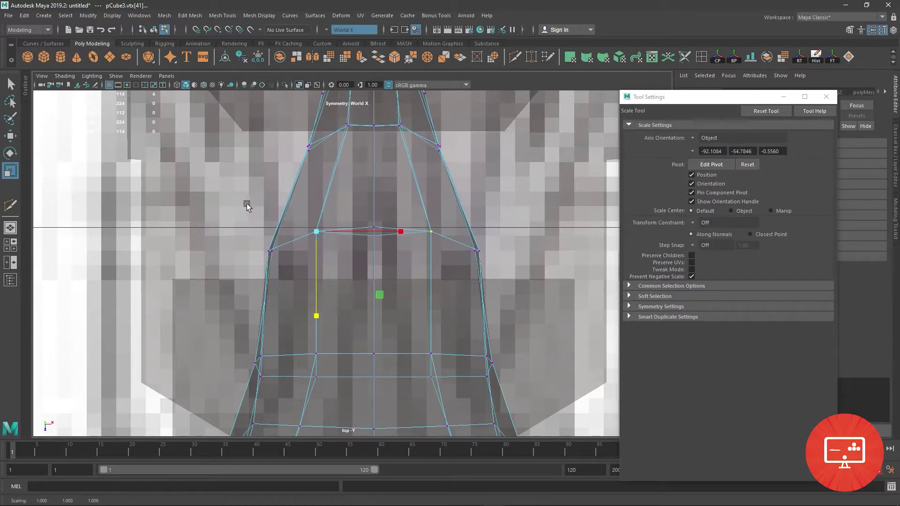
left_click(373, 231)
left_click_drag(373, 315, 375, 213)
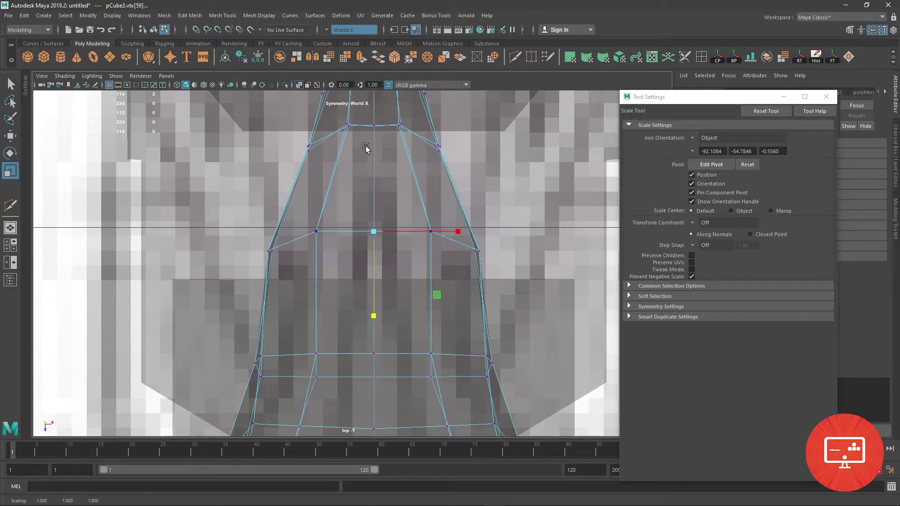
Step: Select the vertices at the mesh tip and flatten them onto a straight line
middle_click_drag(366, 149, 275, 238, "alt")
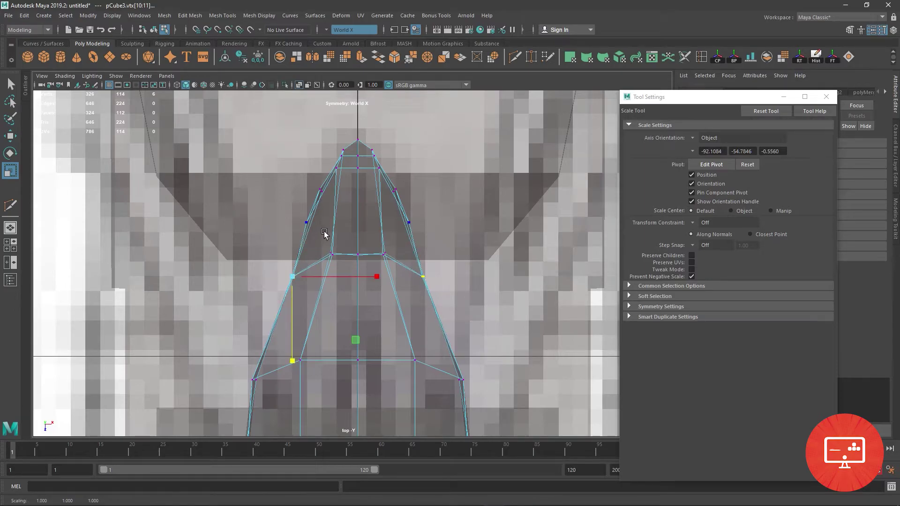
left_click(383, 254)
left_click(344, 335)
mouse_move(270, 177)
left_mouse_down()
mouse_move(335, 237)
mouse_move(319, 216)
left_mouse_up()
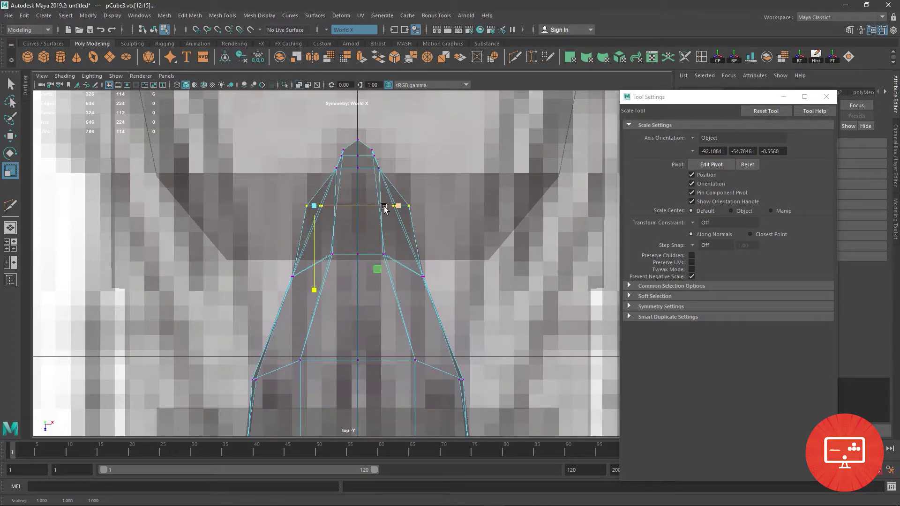
left_click_drag(384, 206, 312, 202)
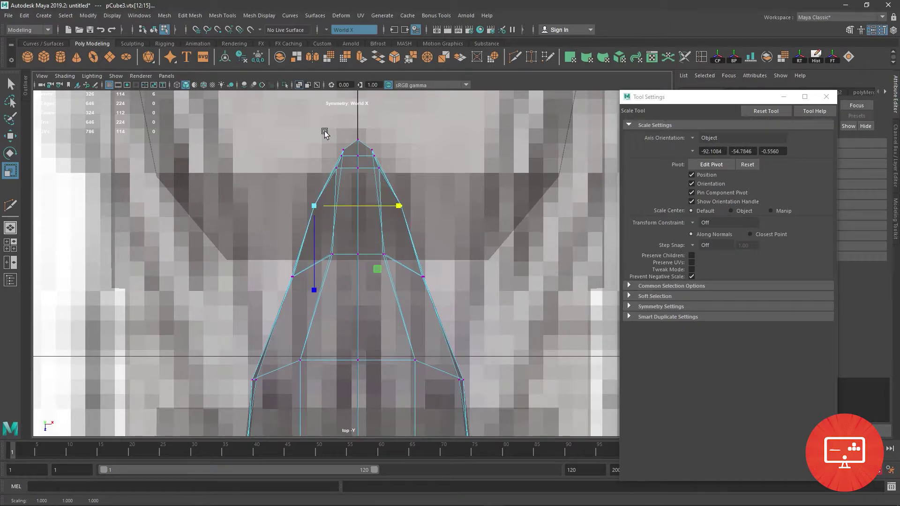
scroll(337, 154, "up", 3)
Step: Scale the seat's rear edge loop to 0.333 in Z
left_click_drag(230, 146, 507, 257)
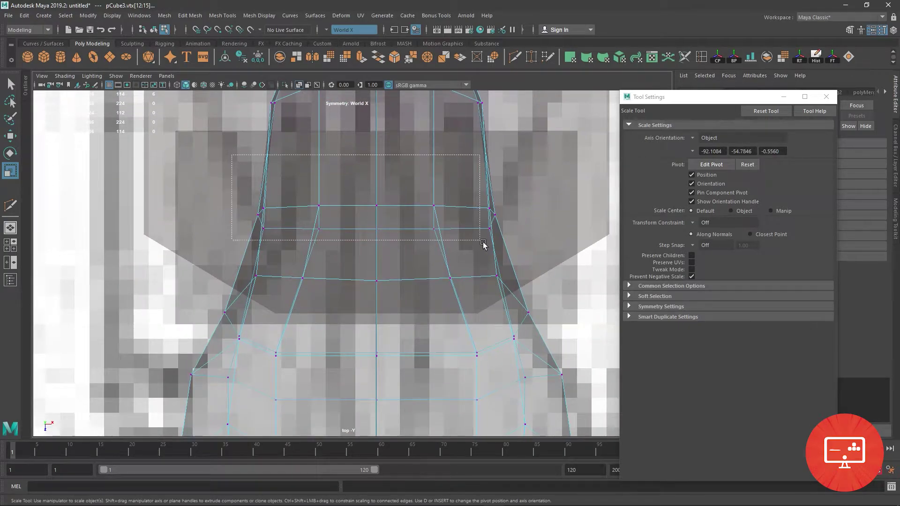
middle_click_drag(328, 302, 346, 178, "alt")
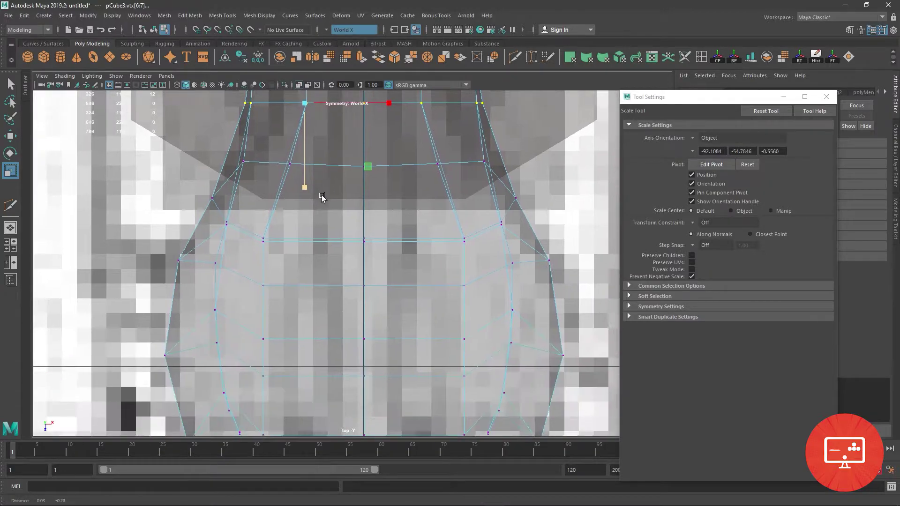
right_click_drag(347, 175, 347, 149)
left_click(329, 166)
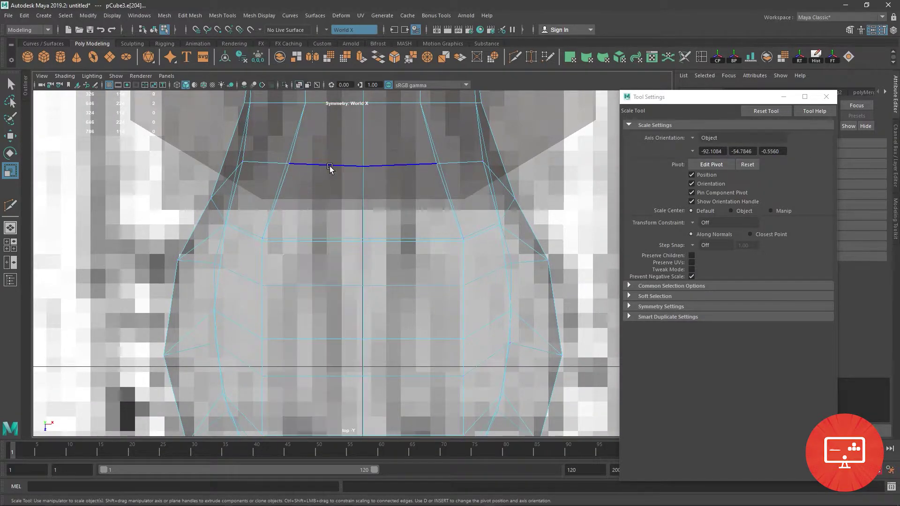
left_click_drag(288, 283, 293, 224)
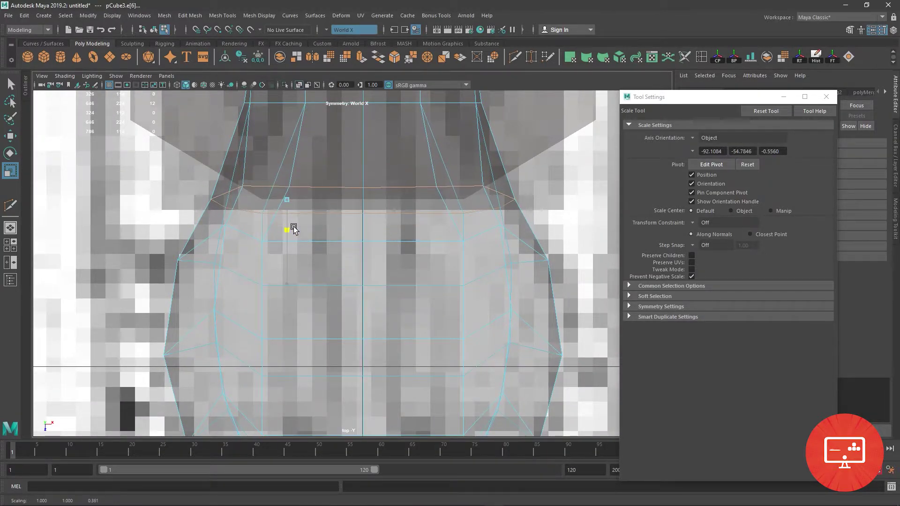
Step: Pull the seat's rear corner vertices down to the rear edge, then show all four views
left_click(297, 241)
left_click(265, 325)
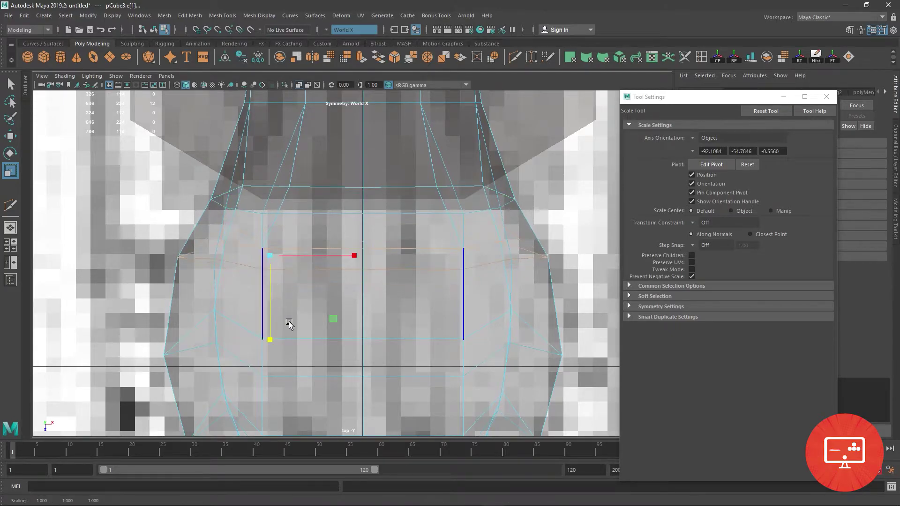
left_click(302, 336)
middle_click_drag(261, 371, 277, 174, "alt")
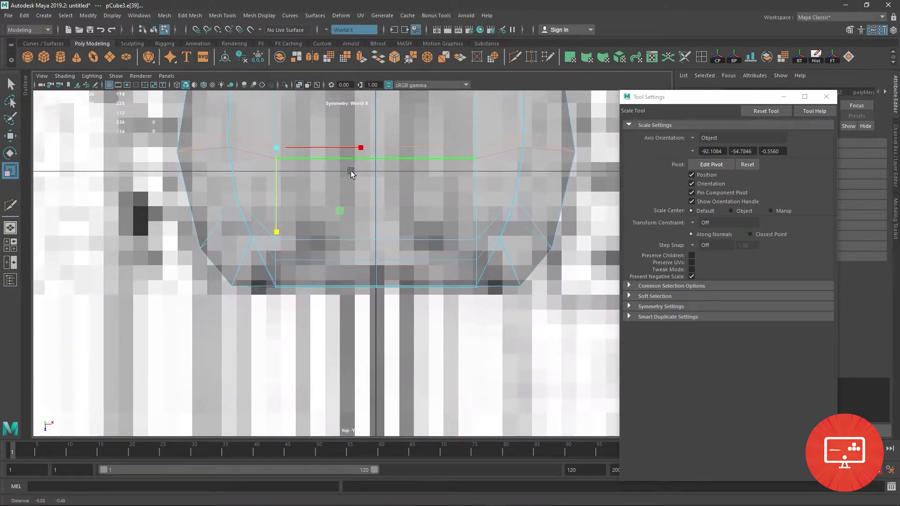
left_click(291, 233)
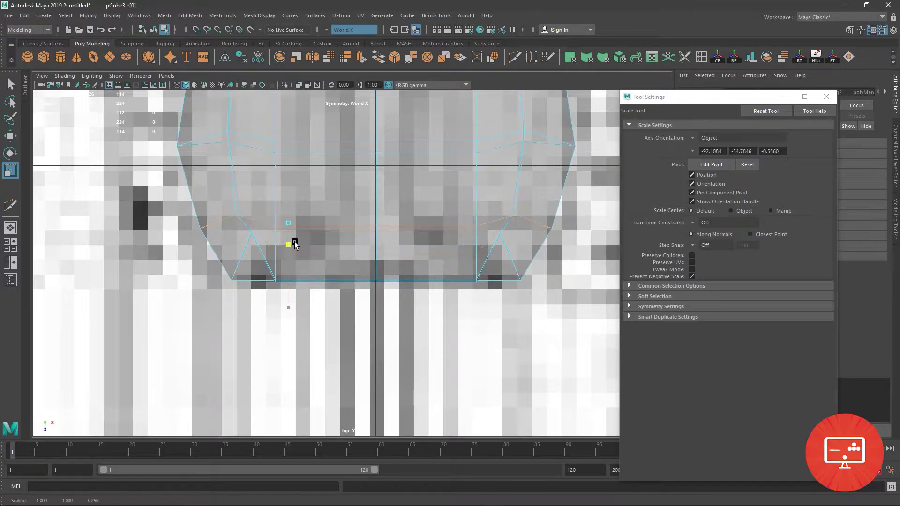
left_click(294, 294)
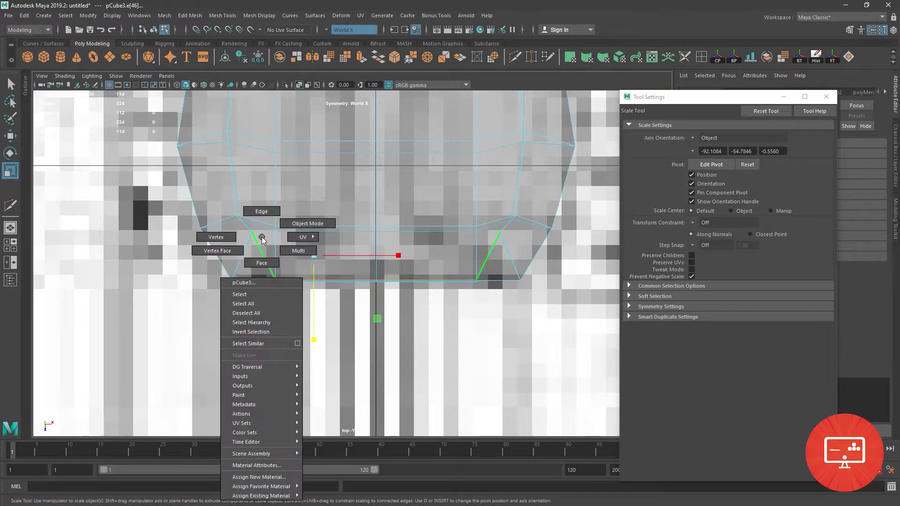
right_click_drag(270, 274, 237, 227, "ctrl")
key("w")
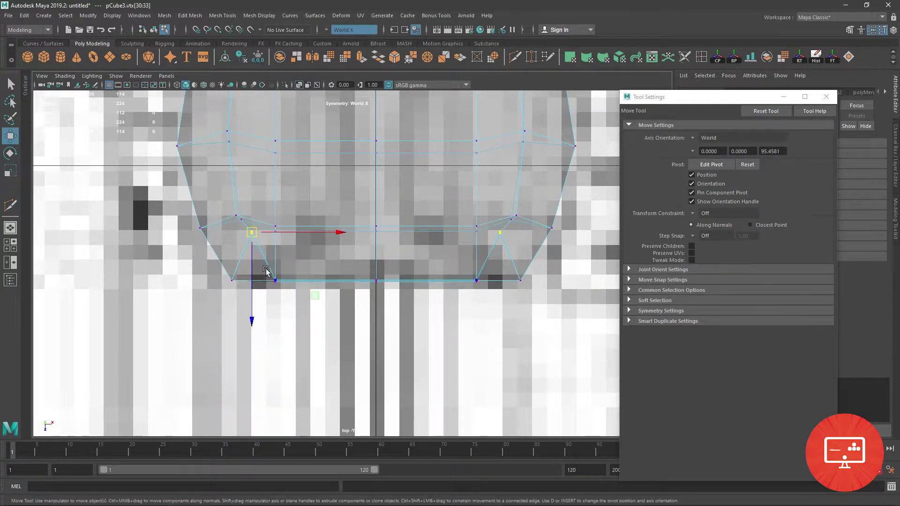
left_click_drag(257, 303, 255, 338)
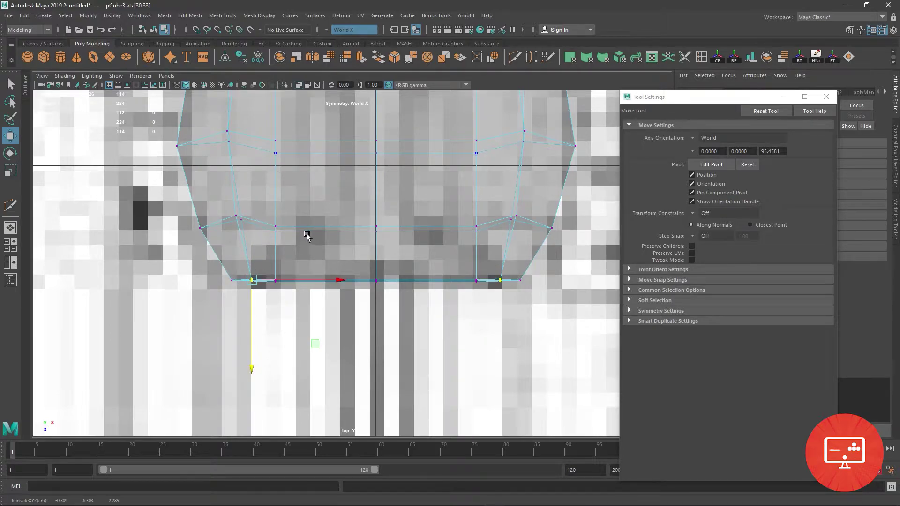
scroll(307, 235, "down", 5)
scroll(358, 241, "down", 3)
key("space")
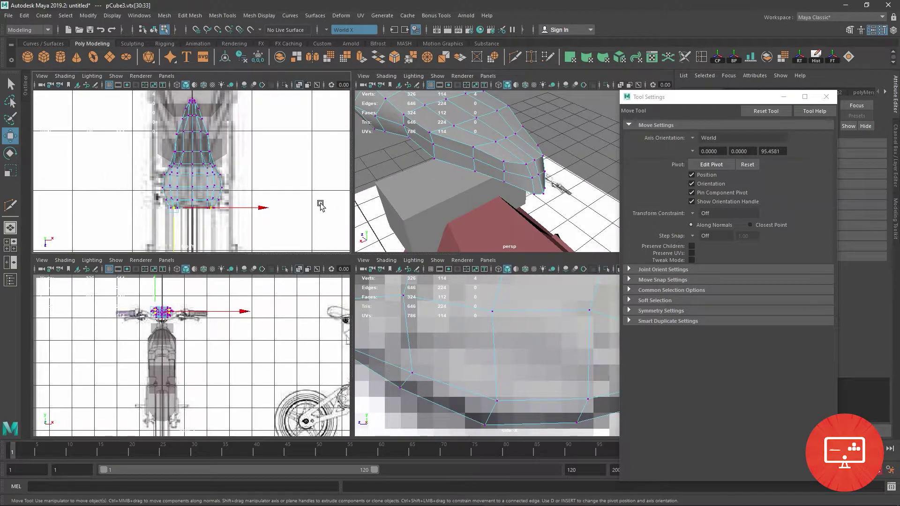
Step: In the top view, narrow the seat's two front vertex rows slightly inward
key("space")
left_click_drag(329, 199, 331, 182)
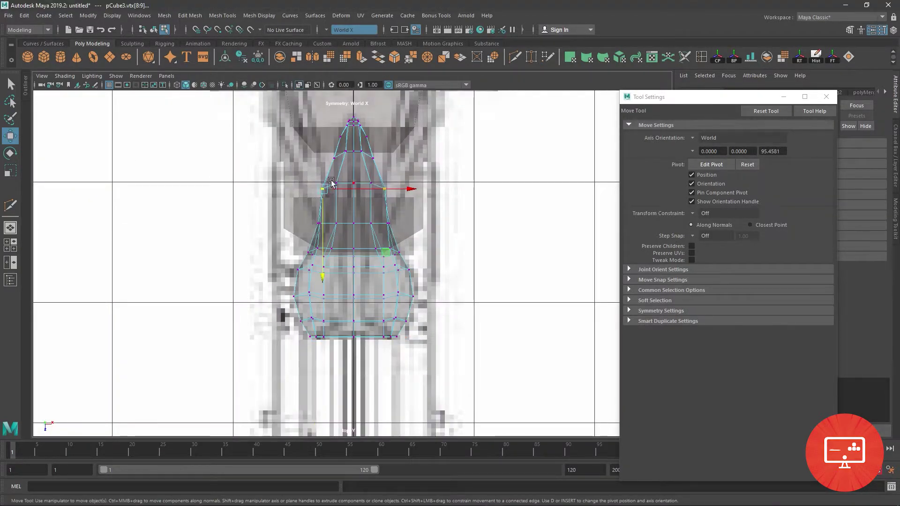
left_click_drag(405, 188, 414, 184)
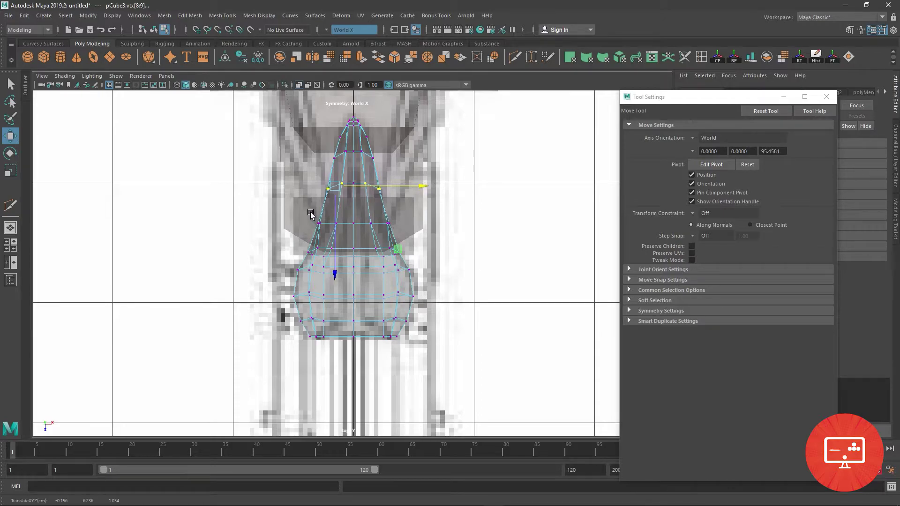
left_click_drag(310, 214, 344, 234)
left_click_drag(418, 223, 414, 224)
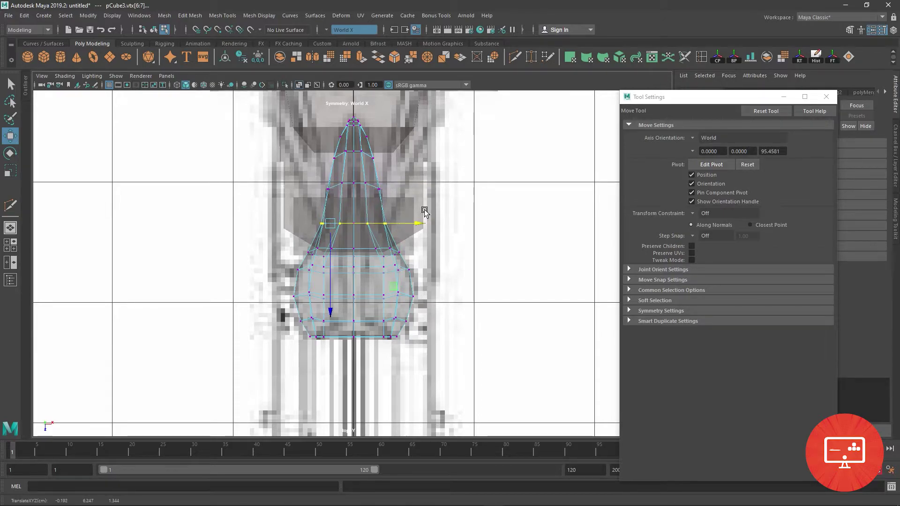
Step: Check the seat in perspective and side views, then pick a mid-seat vertex pair and a top edge
key("space")
key("space")
left_click_drag(361, 211, 347, 199, "alt")
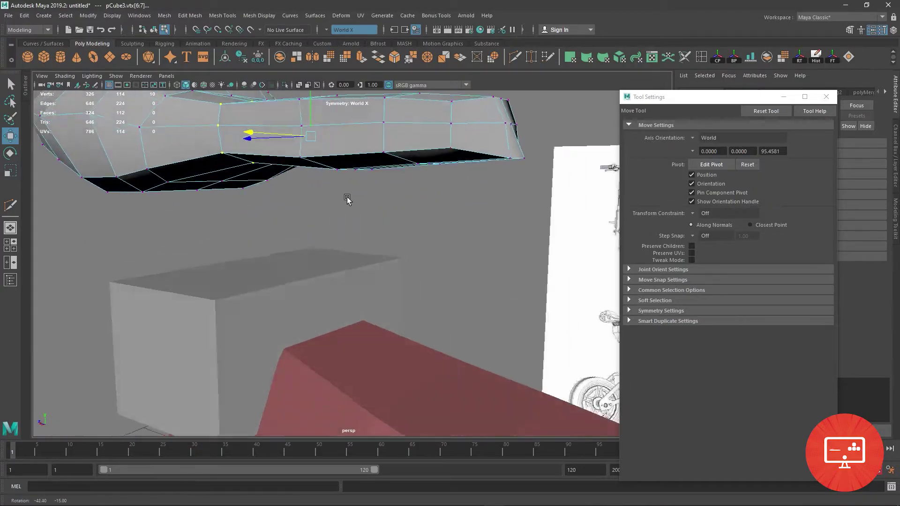
key("space")
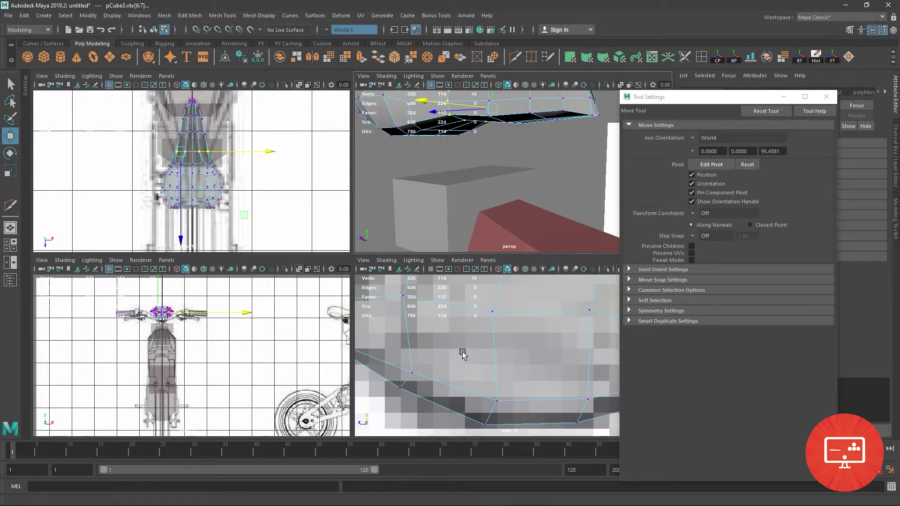
key("space")
scroll(489, 299, "down", 4)
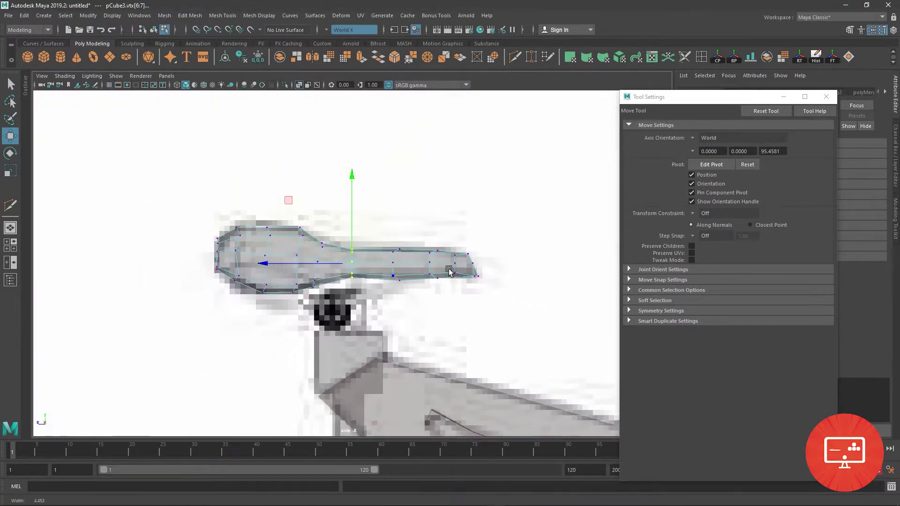
scroll(458, 287, "up", 3)
middle_click_drag(459, 287, 418, 252, "alt")
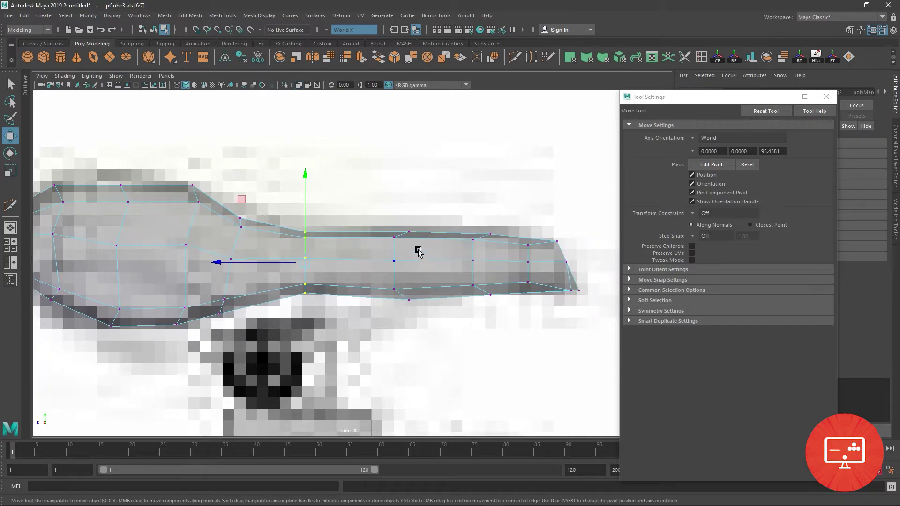
left_click(398, 293)
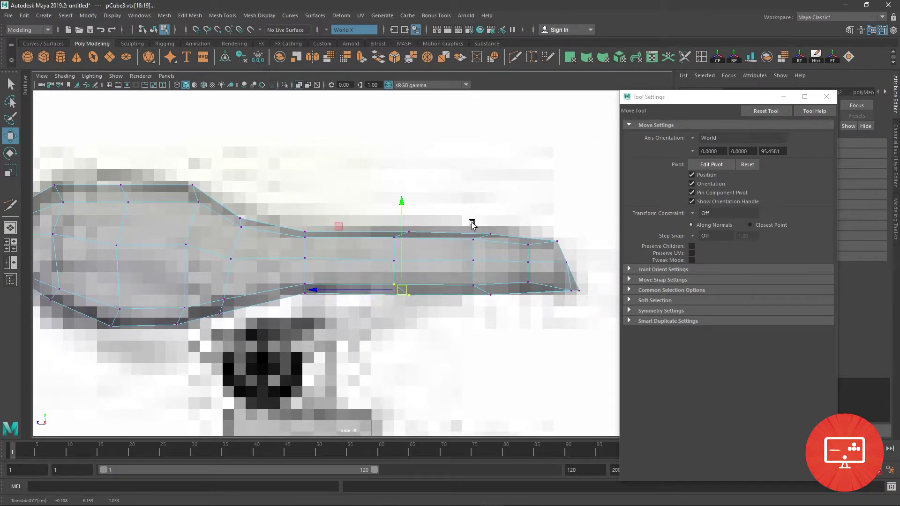
key("space")
key("space")
mouse_move(468, 195)
left_mouse_down("alt")
mouse_move(298, 291)
mouse_move(373, 287)
left_mouse_up("alt")
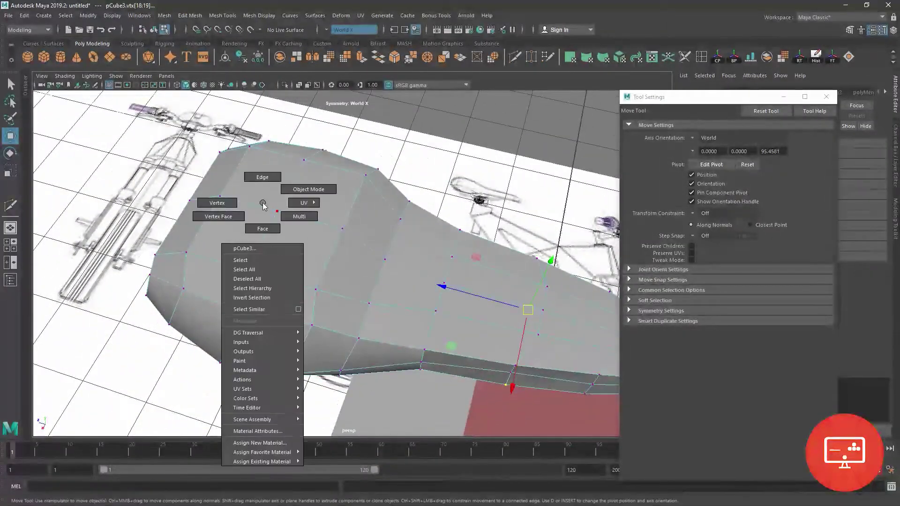
right_click_drag(257, 211, 257, 178)
left_click(391, 262)
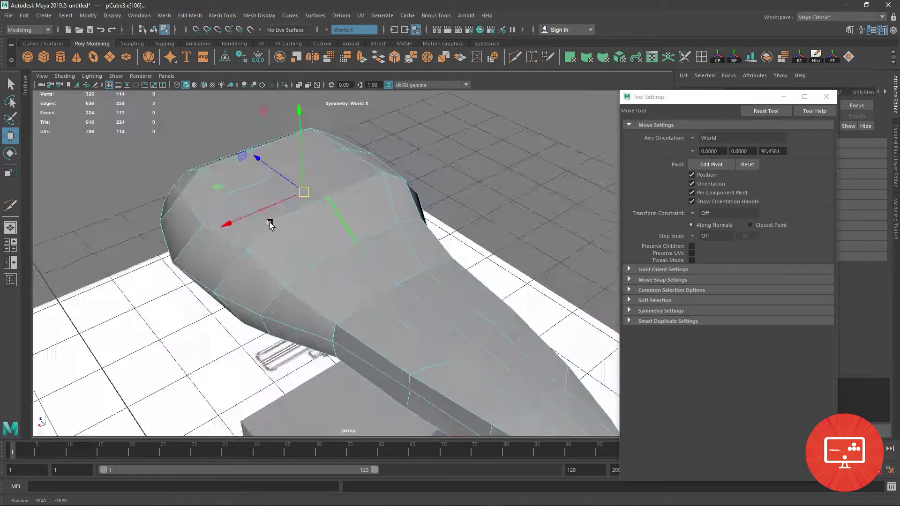
Step: Raise the selected seat edges into a bump and pick the pair of faces on the seat's rear end
mouse_move(267, 220)
left_mouse_down()
mouse_move(301, 116)
mouse_move(308, 127)
left_mouse_up()
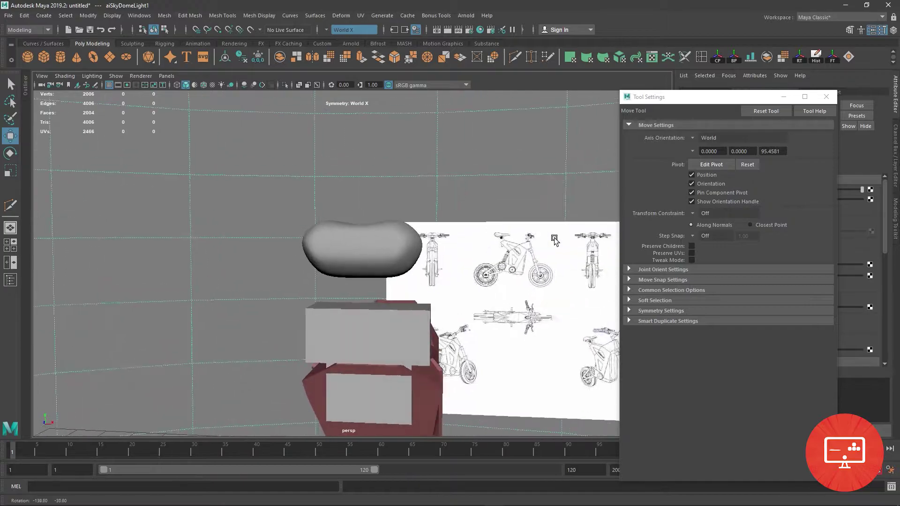
mouse_move(528, 250)
left_mouse_down("alt")
mouse_move(463, 309)
mouse_move(432, 238)
left_mouse_up("alt")
left_click(463, 309)
right_click(432, 238)
left_click(441, 254)
left_click(477, 272)
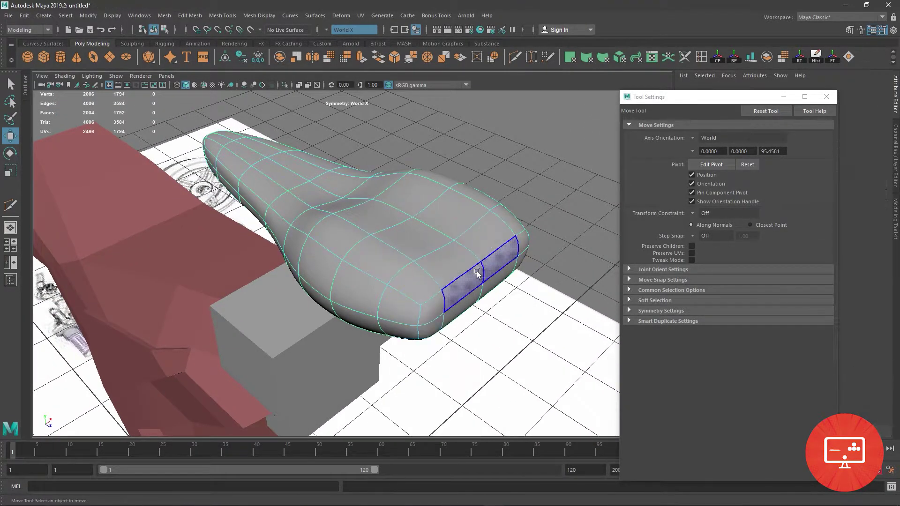
left_click(483, 274)
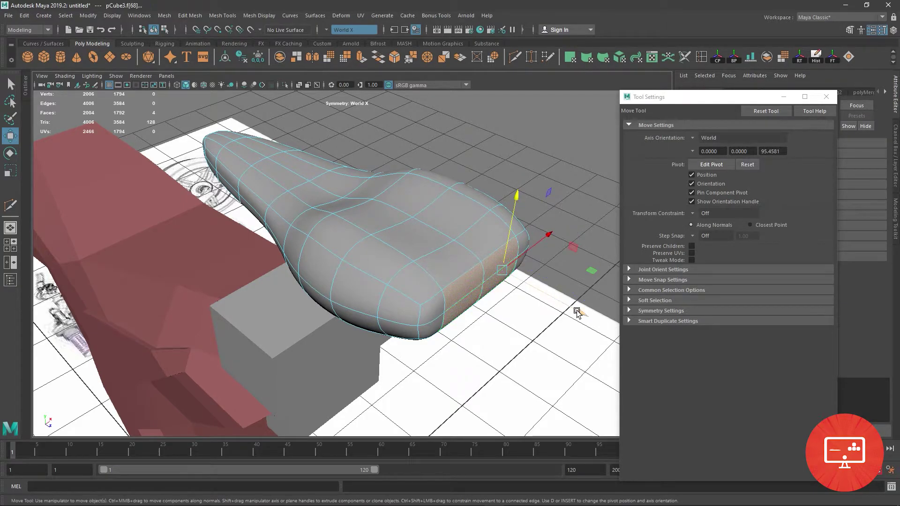
Step: Select the seat's lower rim edge loop plus extra end and side edges
right_click_drag(487, 248, 487, 213)
double_click(512, 286)
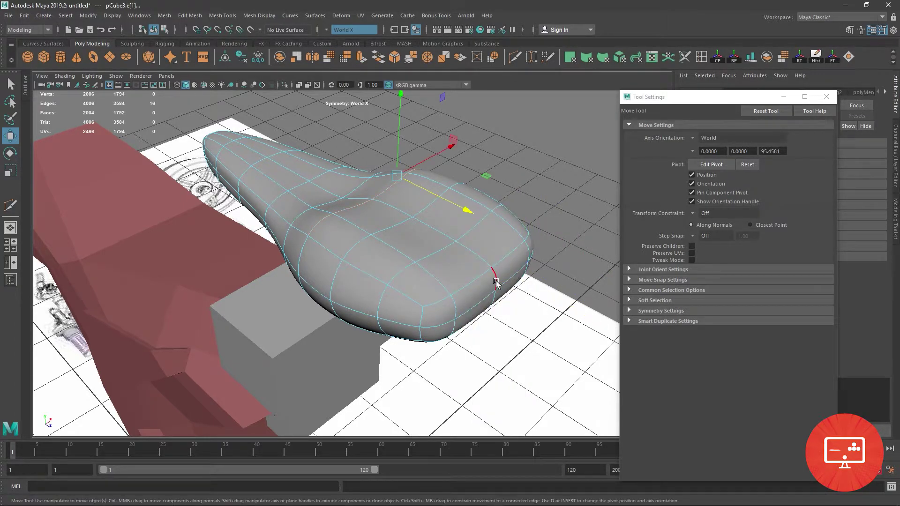
left_click(496, 282)
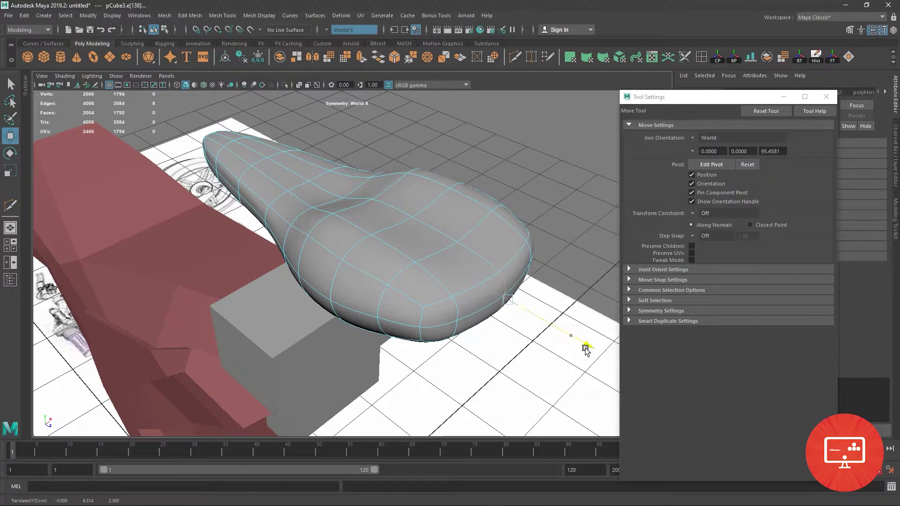
left_click(413, 255, "shift")
mouse_move(412, 254)
left_mouse_down("alt")
mouse_move(459, 239)
mouse_move(428, 232)
left_mouse_up("alt")
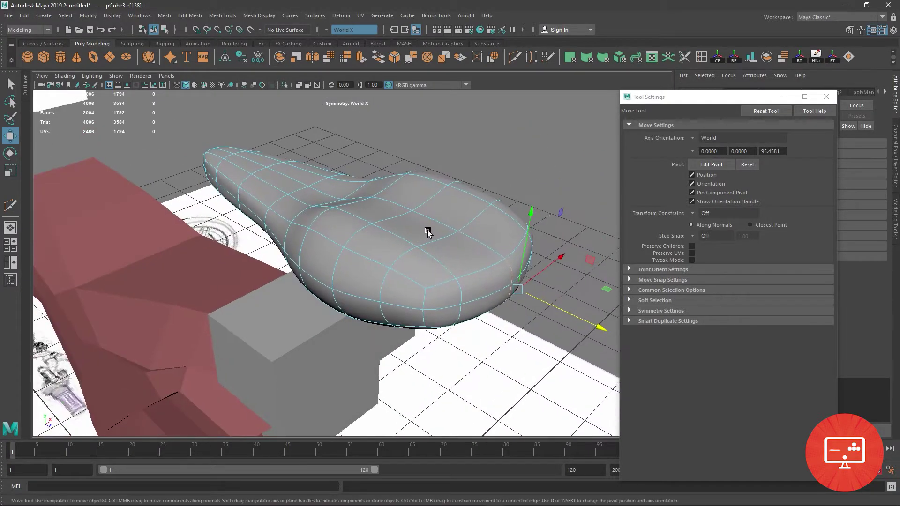
left_click(529, 253)
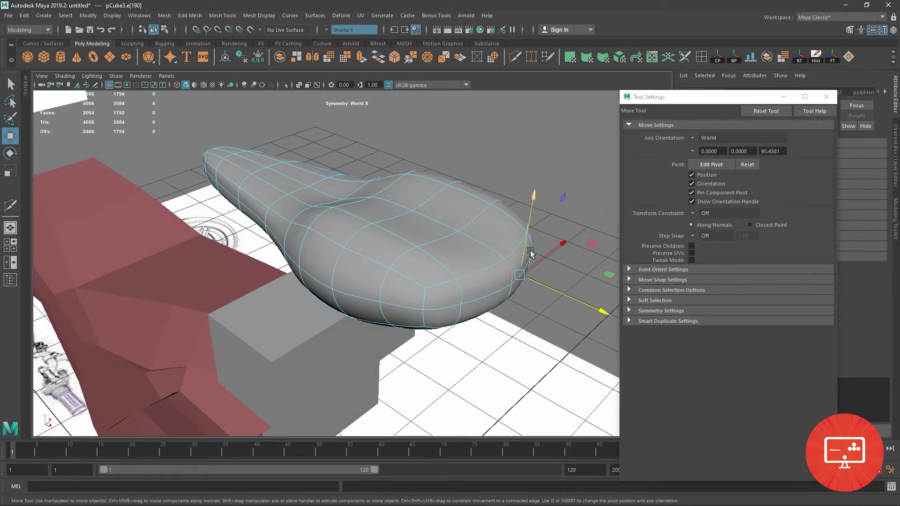
left_click_drag(533, 173, 399, 220, "alt")
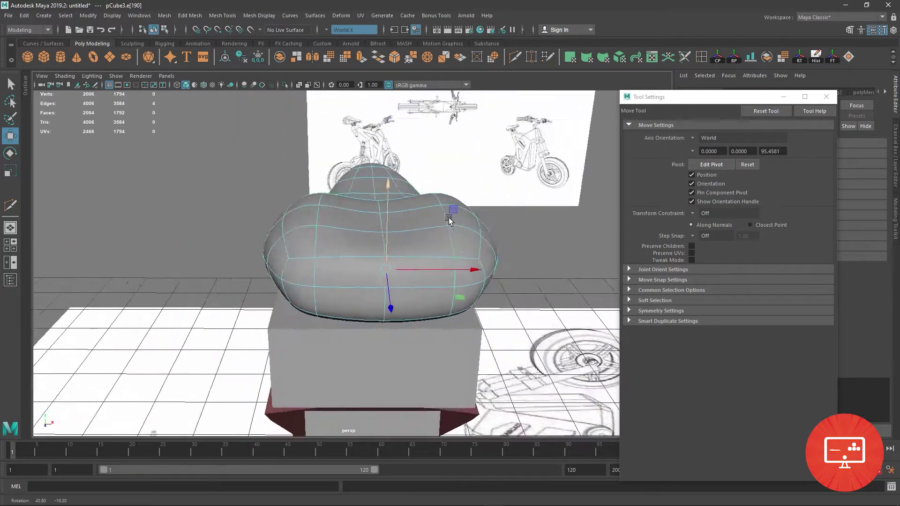
Step: Return to Object Mode and select the whole seat mesh
right_click_drag(399, 220, 382, 195)
left_click(502, 216)
mouse_move(501, 217)
left_mouse_down("alt")
mouse_move(408, 270)
mouse_move(364, 248)
mouse_move(325, 267)
mouse_move(358, 269)
mouse_move(357, 251)
mouse_move(298, 232)
left_mouse_up("alt")
left_click(358, 261)
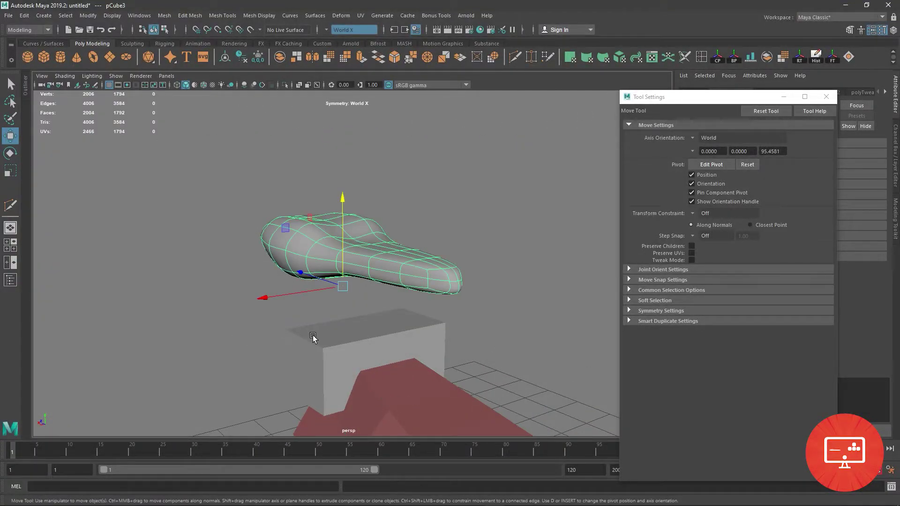
Step: Select the grey box pCube2 in the side view, then pick its top face in perspective
key("space")
key("space")
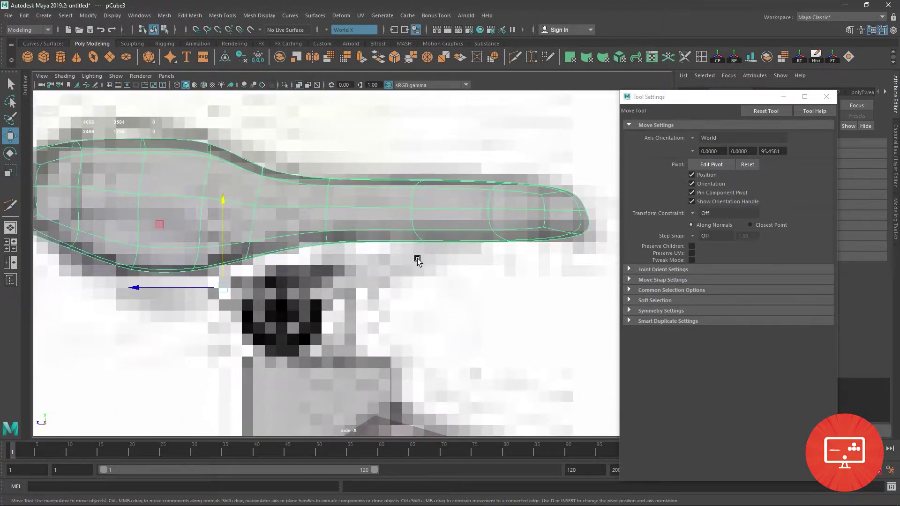
middle_click_drag(417, 260, 423, 257, "alt")
scroll(313, 240, "down", 5)
scroll(328, 267, "up", 2)
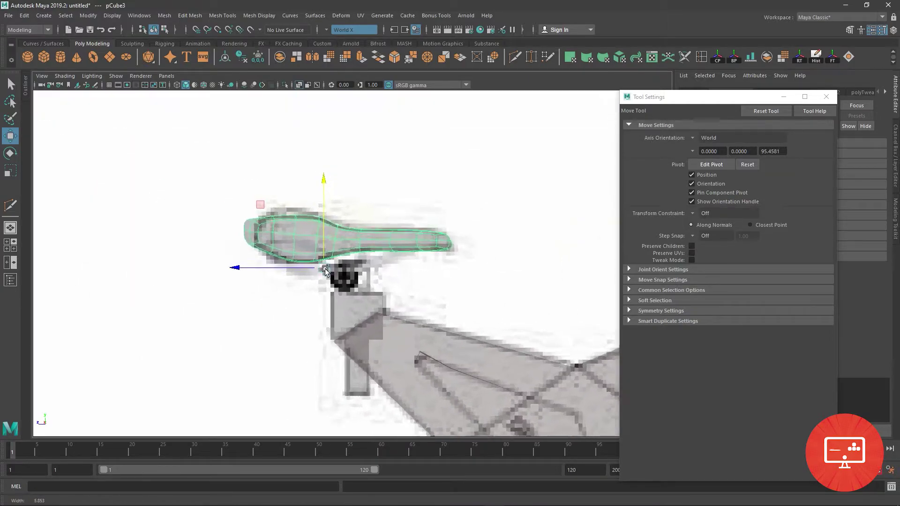
scroll(348, 296, "up", 3)
middle_click_drag(390, 335, 375, 326, "alt")
left_click(375, 326)
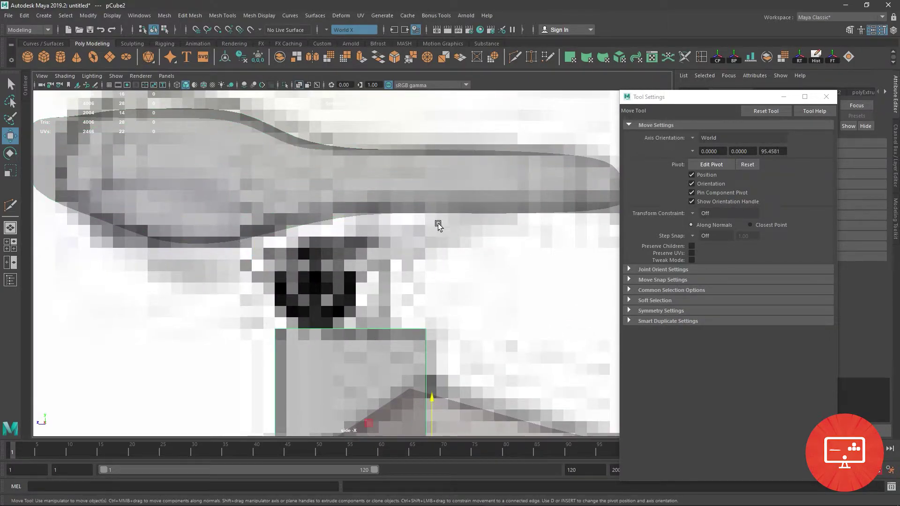
key("space")
key("space")
mouse_move(437, 258)
left_mouse_down("alt")
mouse_move(418, 239)
mouse_move(361, 306)
mouse_move(375, 238)
left_mouse_up("alt")
right_click_drag(376, 237, 375, 262)
left_click(403, 331)
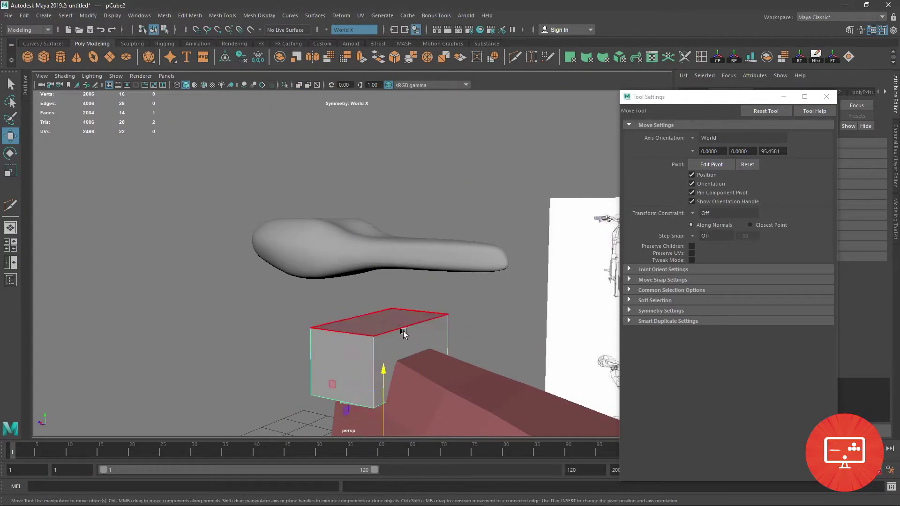
Step: Extrude the box's top face, scale it inward and raise it into a post toward the seat
left_click(371, 320)
left_click(11, 174)
left_click_drag(141, 235, 197, 196, "alt")
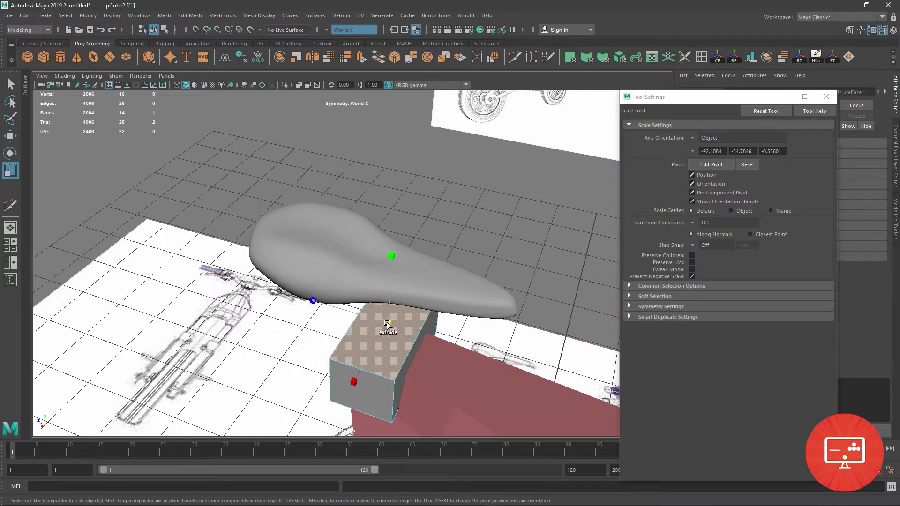
left_click_drag(388, 323, 370, 328, "shift")
left_click(11, 135)
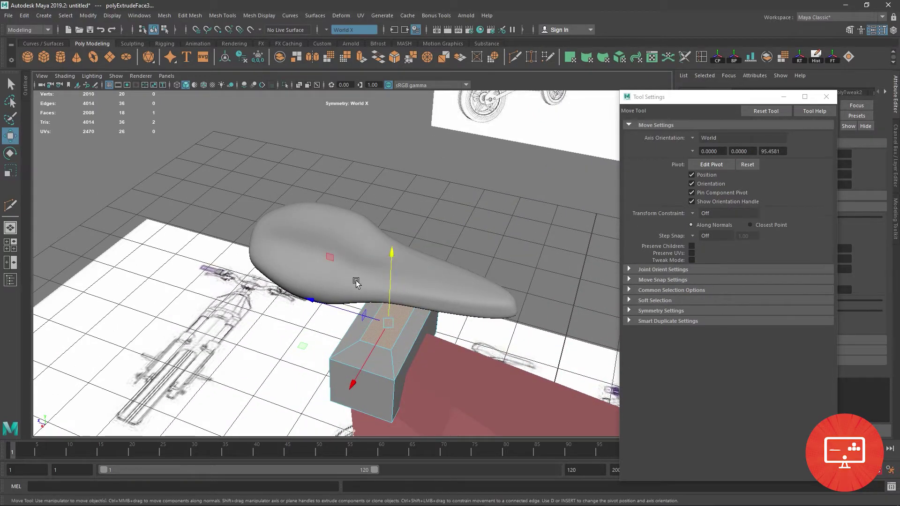
mouse_move(361, 281)
left_mouse_down("alt")
mouse_move(397, 243)
mouse_move(385, 176)
left_mouse_up("alt")
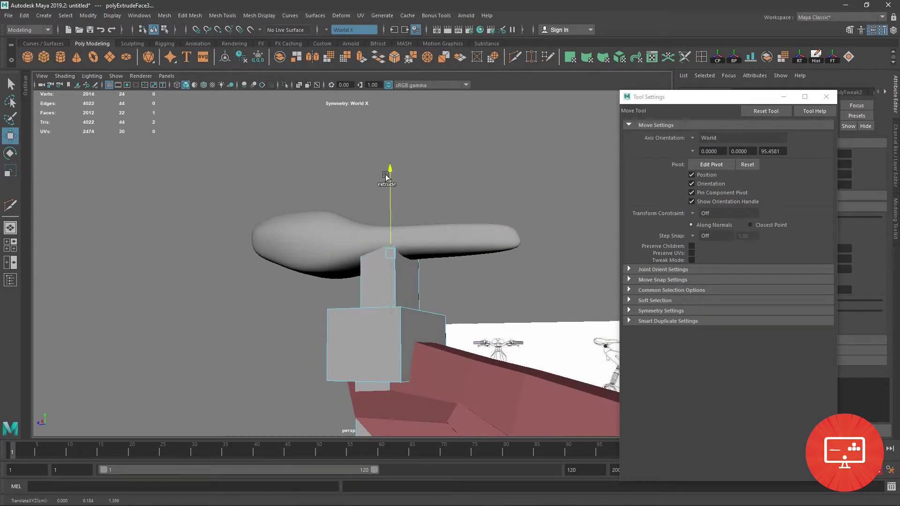
left_click_drag(460, 249, 392, 287, "alt")
Step: From the top view, scale the post's faces narrower side to side in X
key("space")
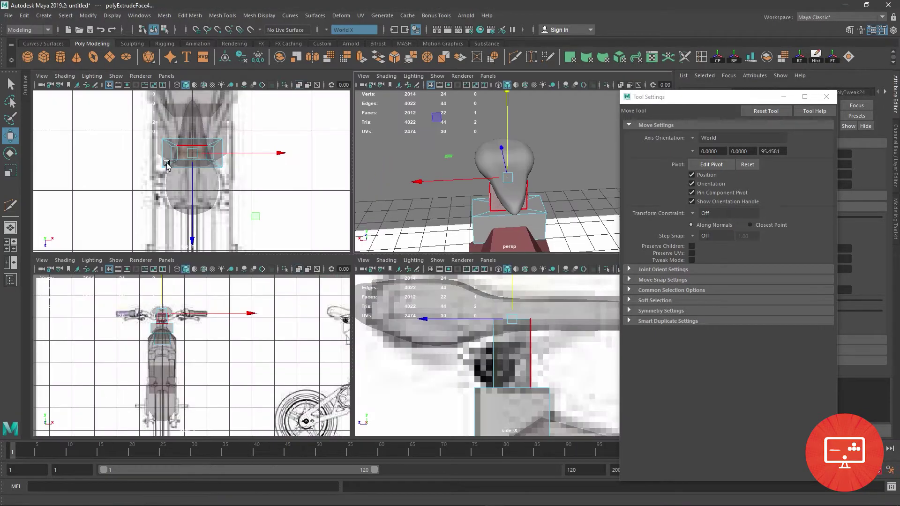
key("space")
left_click_drag(333, 215, 488, 315)
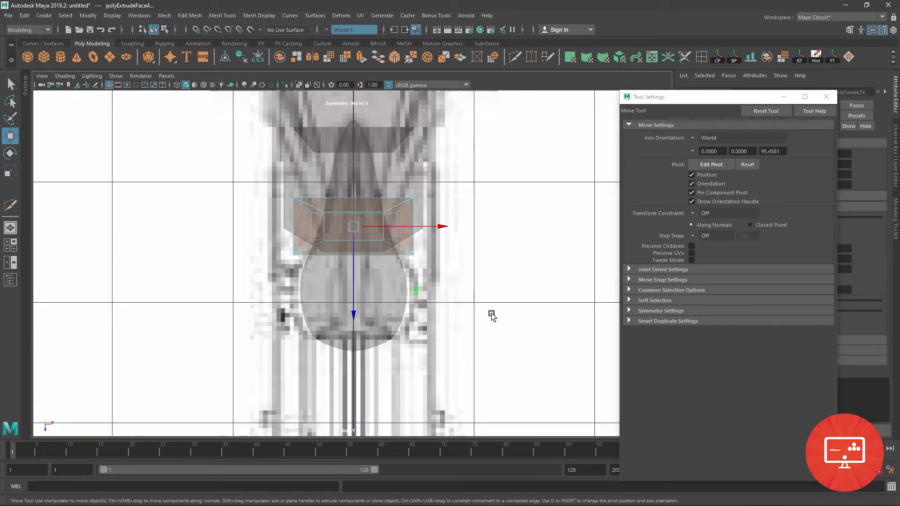
key("r")
left_click_drag(434, 231, 389, 234)
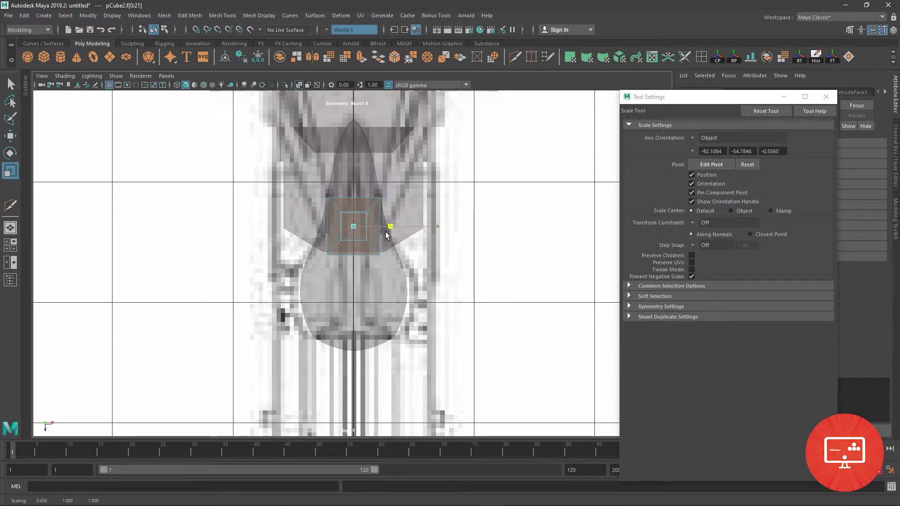
key("space")
key("space")
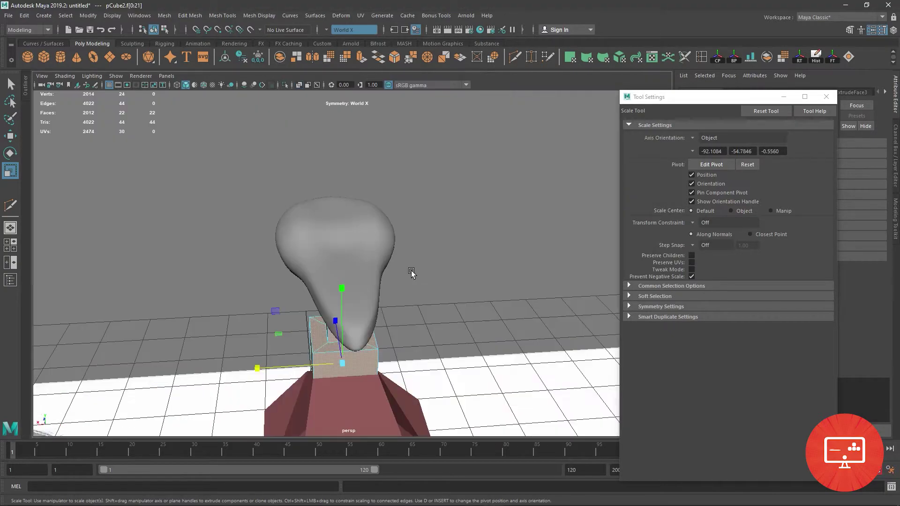
Step: Return to object mode, select the red body box and maximize the side view
mouse_move(422, 248)
left_mouse_down("alt")
mouse_move(481, 252)
mouse_move(401, 303)
left_mouse_up("alt")
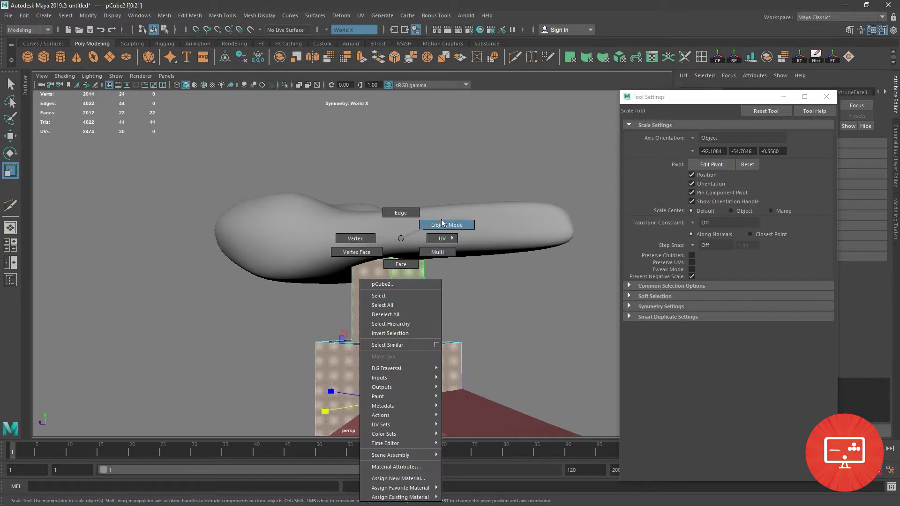
right_click_drag(402, 239, 450, 225)
left_click(536, 334)
mouse_move(536, 334)
left_mouse_down("alt")
mouse_move(486, 331)
mouse_move(468, 357)
mouse_move(209, 246)
mouse_move(271, 274)
left_mouse_up("alt")
left_click(271, 274)
mouse_move(271, 273)
right_mouse_down("alt")
mouse_move(325, 294)
mouse_move(370, 236)
right_mouse_up("alt")
key("space")
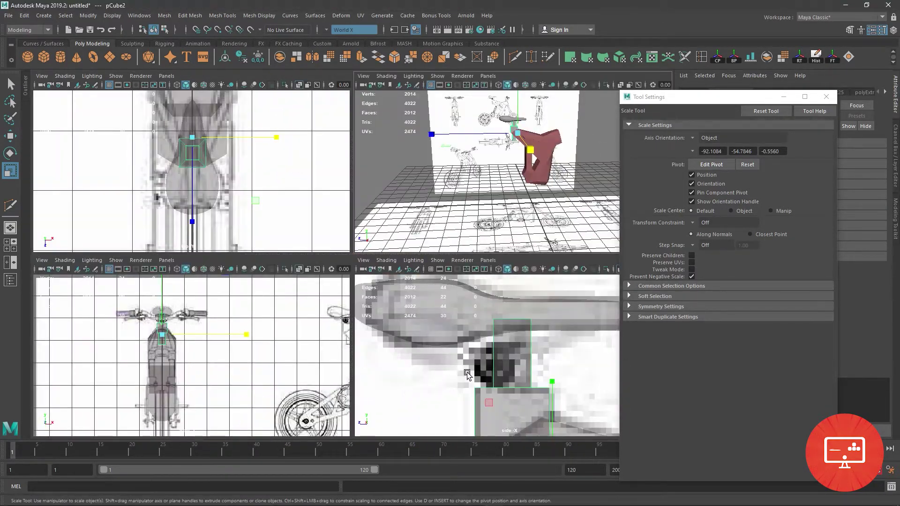
key("space")
Step: Frame the motor hub and set the new cylinder's Subdivisions Axis to 12 in polyCylinder1
mouse_move(312, 282)
right_mouse_down("alt")
mouse_move(300, 280)
mouse_move(399, 389)
right_mouse_up("alt")
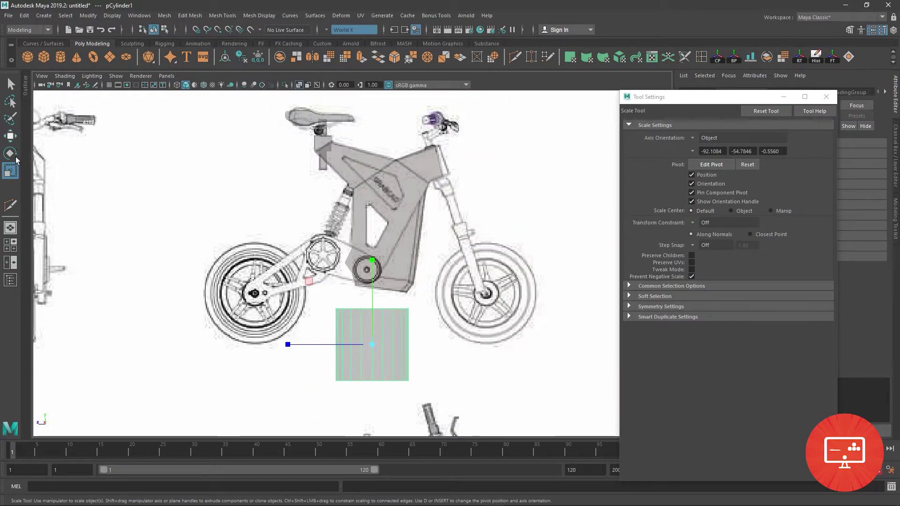
left_click(9, 136)
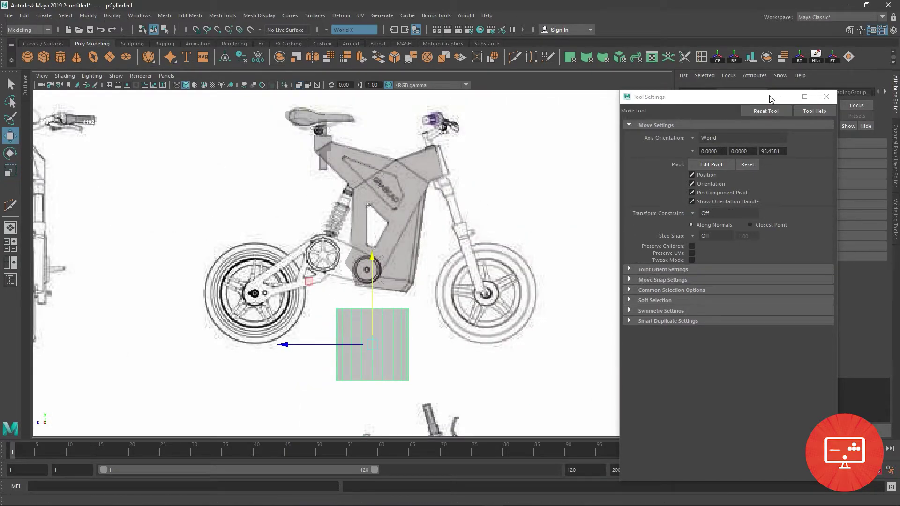
left_click(826, 97)
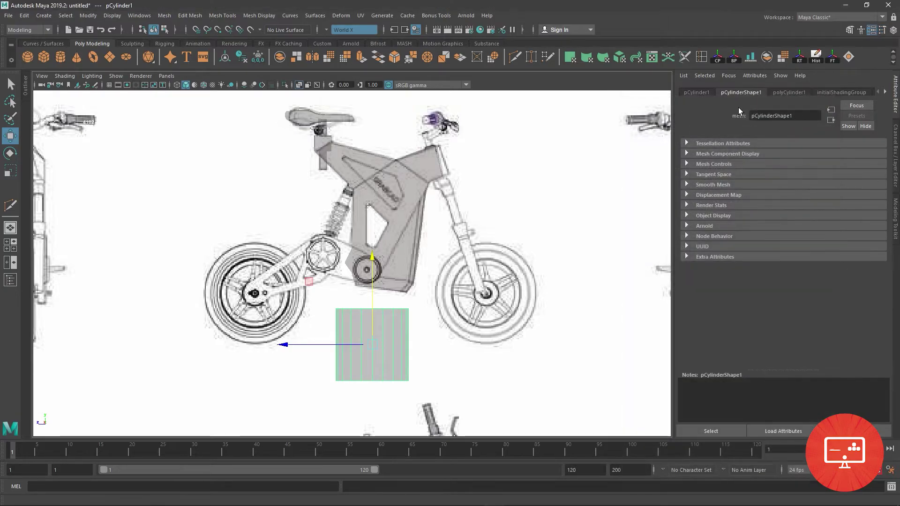
left_click(790, 93)
type("12")
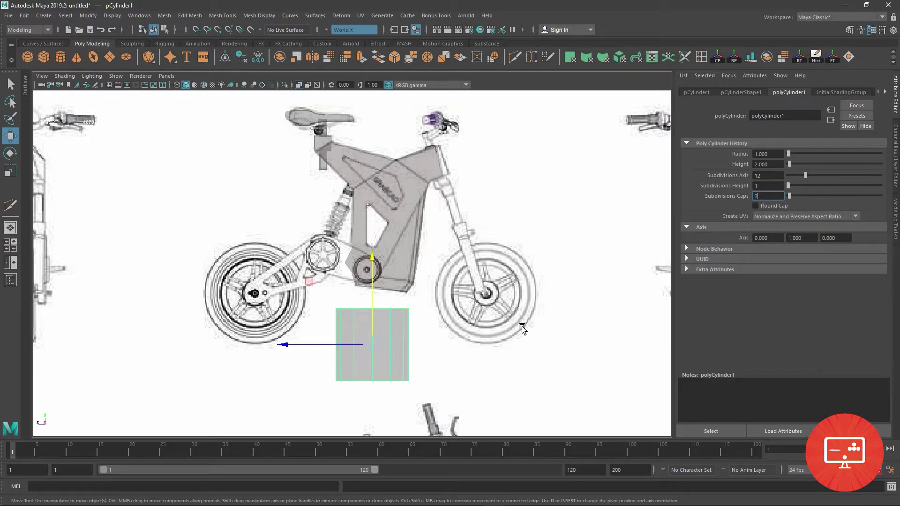
left_click(403, 341)
Step: Rotate the cylinder a quarter turn and bring up its transform values
left_click(10, 153)
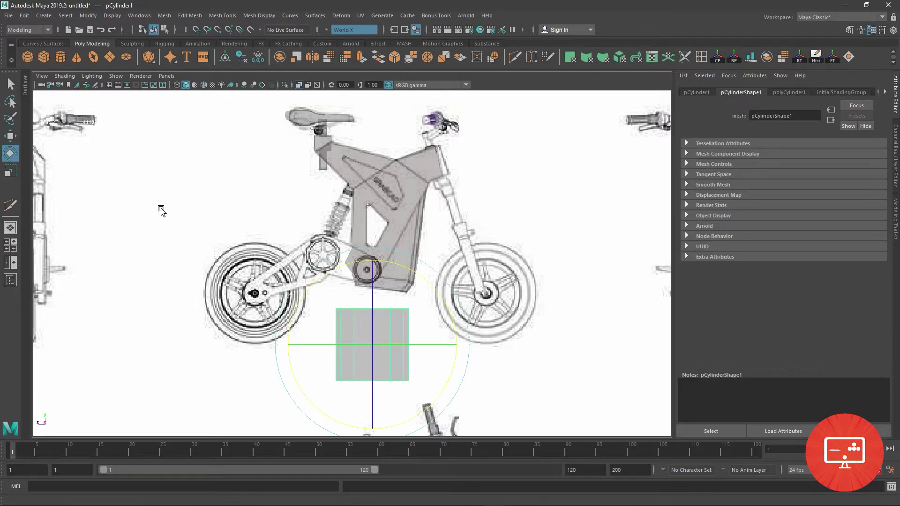
left_click_drag(372, 291, 373, 413)
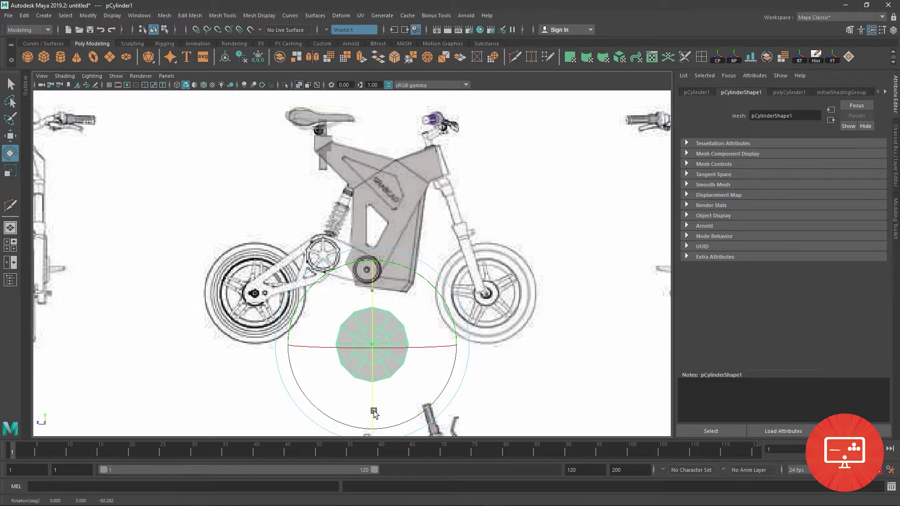
left_click(696, 93)
type("-90")
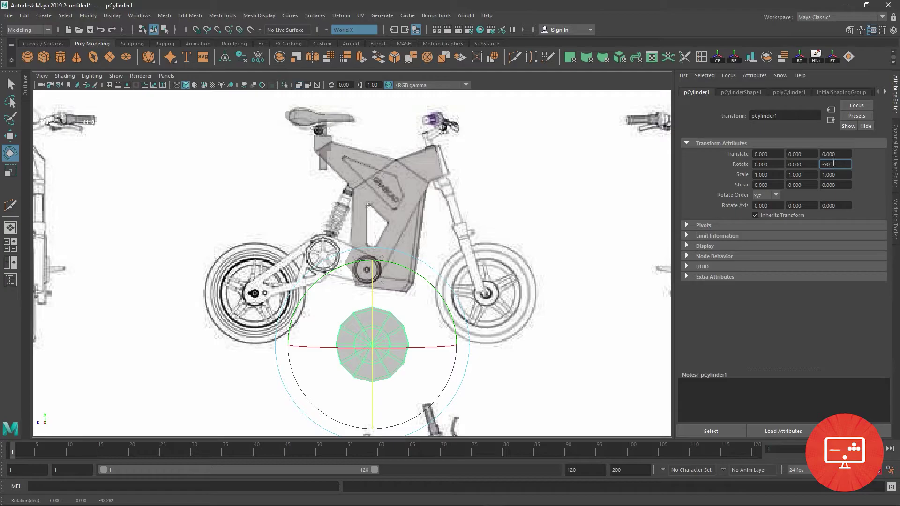
Step: Set Rotate Z to -90 and move the cylinder up, centred on the motor hub
key("Return")
key("w")
scroll(404, 362, "up", 5)
scroll(404, 362, "up", 2)
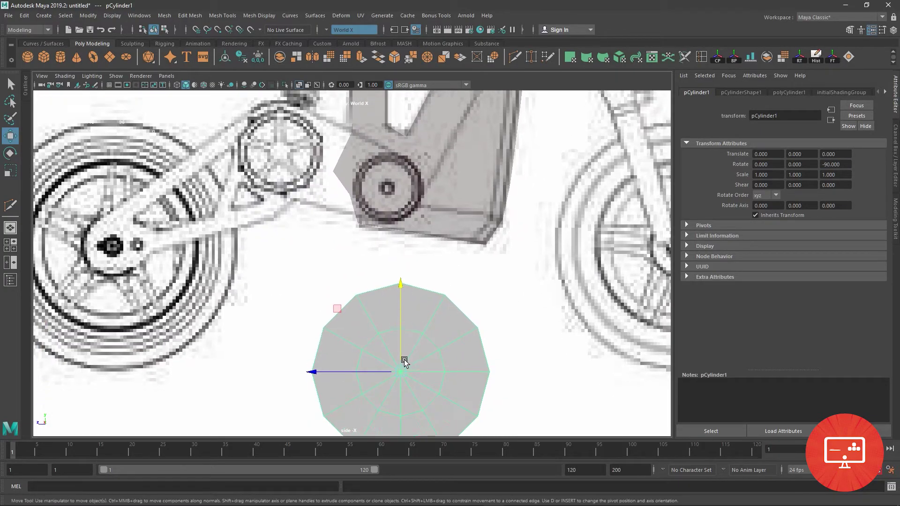
left_click_drag(404, 362, 386, 186)
scroll(386, 186, "up", 4)
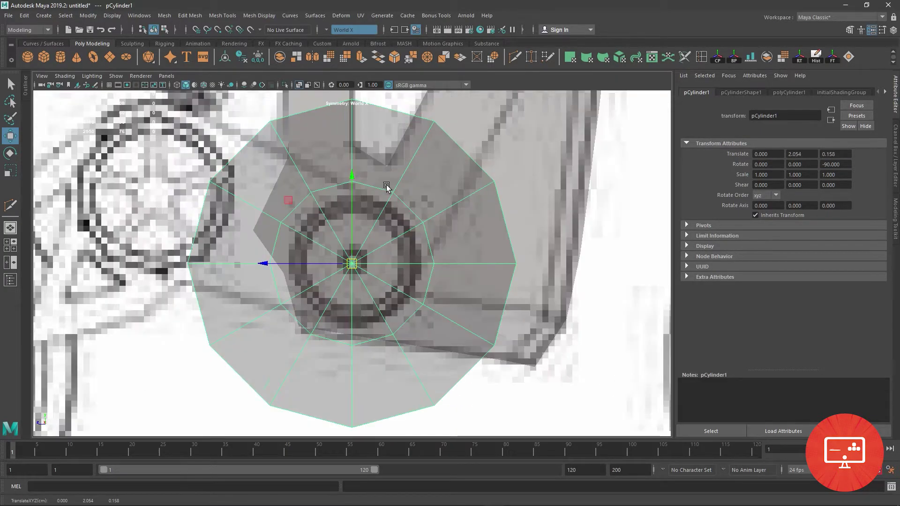
scroll(397, 253, "up", 3)
left_click_drag(354, 258, 356, 259)
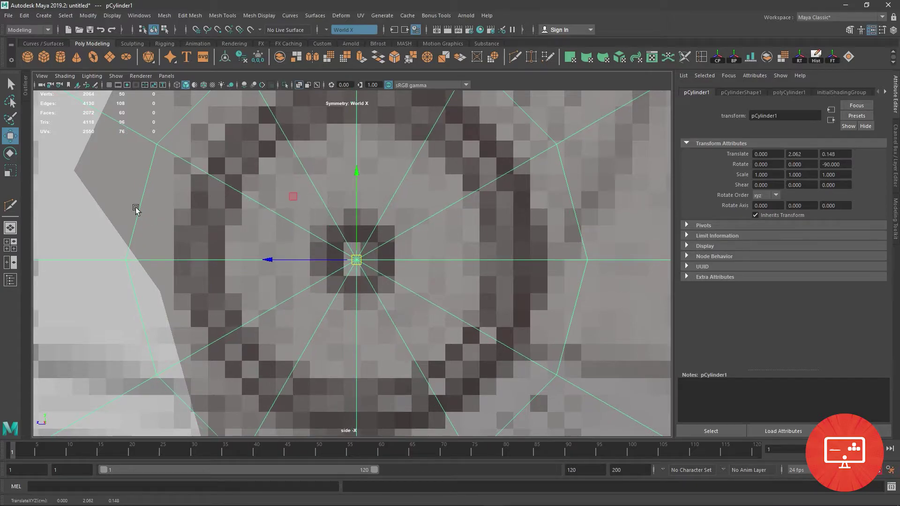
Step: Scale the cylinder down to fit the hub circle and reselect it
left_click(9, 173)
scroll(374, 306, "down", 5)
scroll(373, 305, "up", 3)
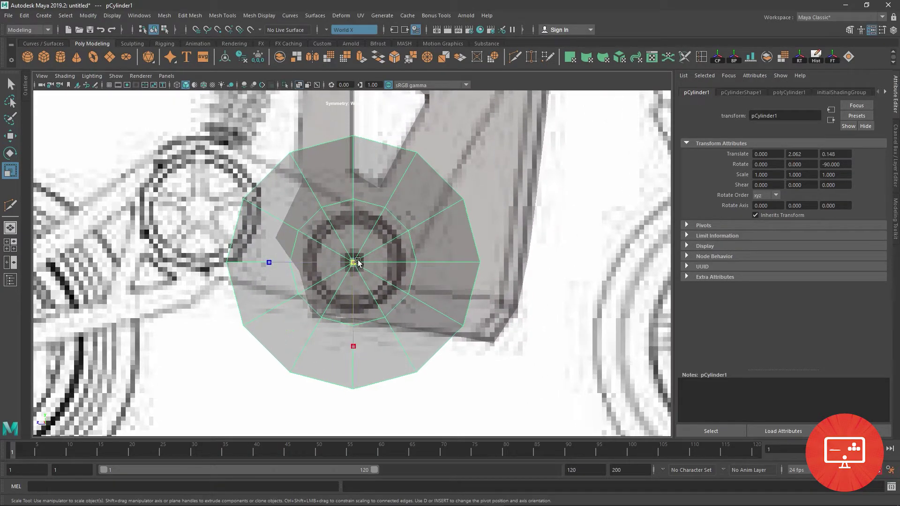
left_click_drag(358, 262, 305, 267)
scroll(421, 377, "up", 3)
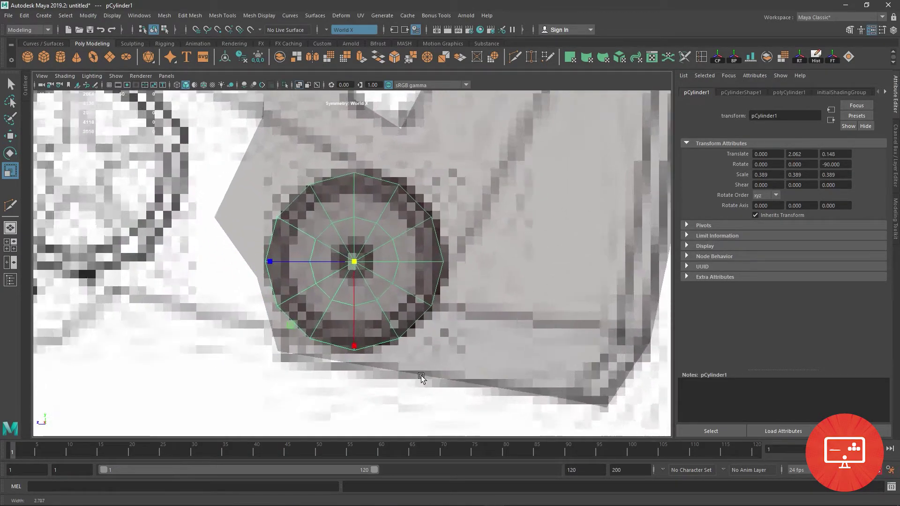
scroll(421, 378, "up", 2)
right_click_drag(360, 221, 367, 198)
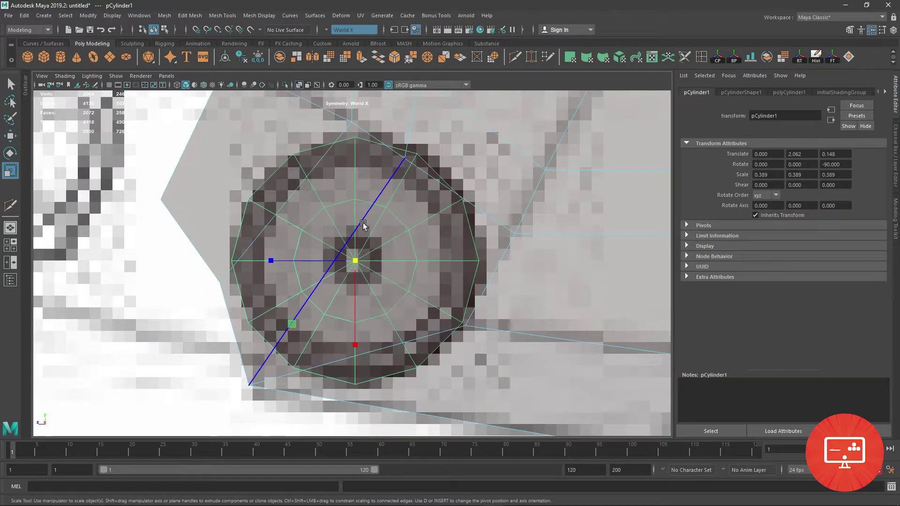
right_click(363, 224)
left_click(164, 323)
left_click(275, 263)
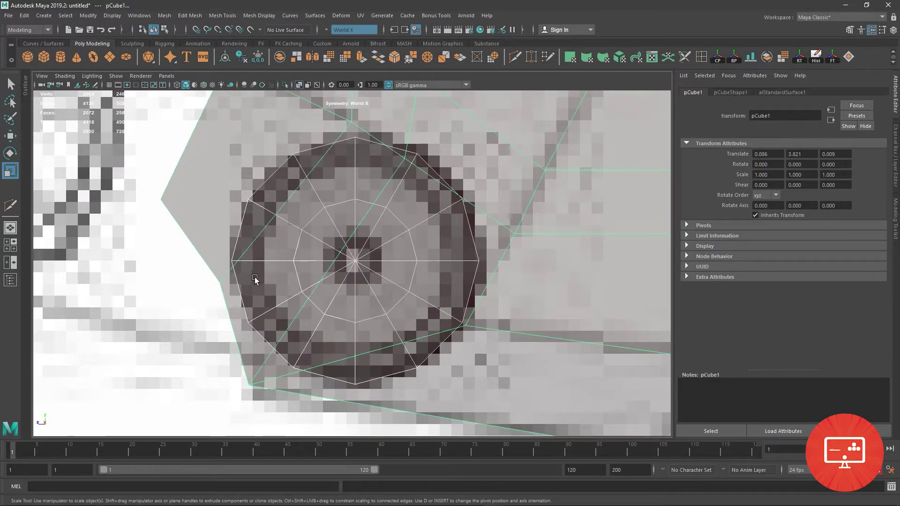
left_click(212, 270)
Step: Lengthen the cylinder along its axis in the perspective view
key("space")
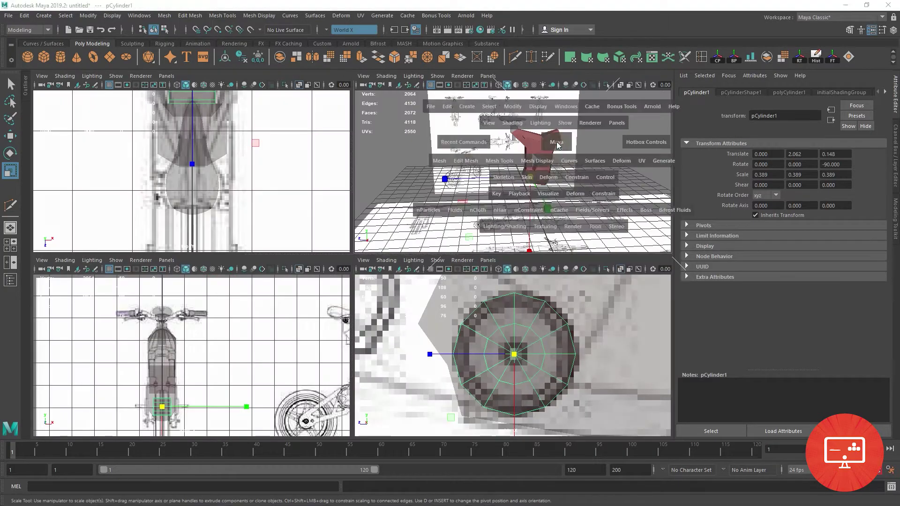
key("space")
scroll(497, 423, "up", 5)
left_click_drag(454, 288, 509, 312)
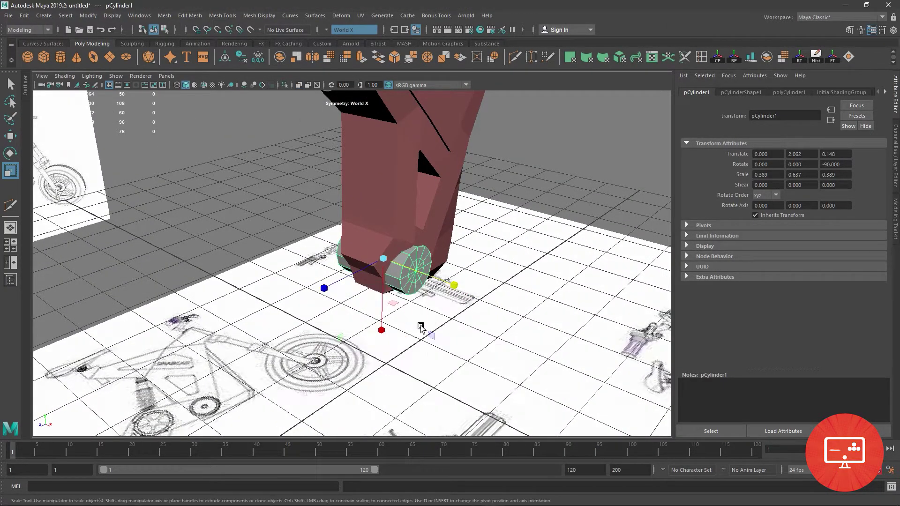
Step: Scale the cap's inner edge loop outward toward the rim and select the 12 rim faces
key("space")
key("space")
right_click_drag(354, 211, 348, 195)
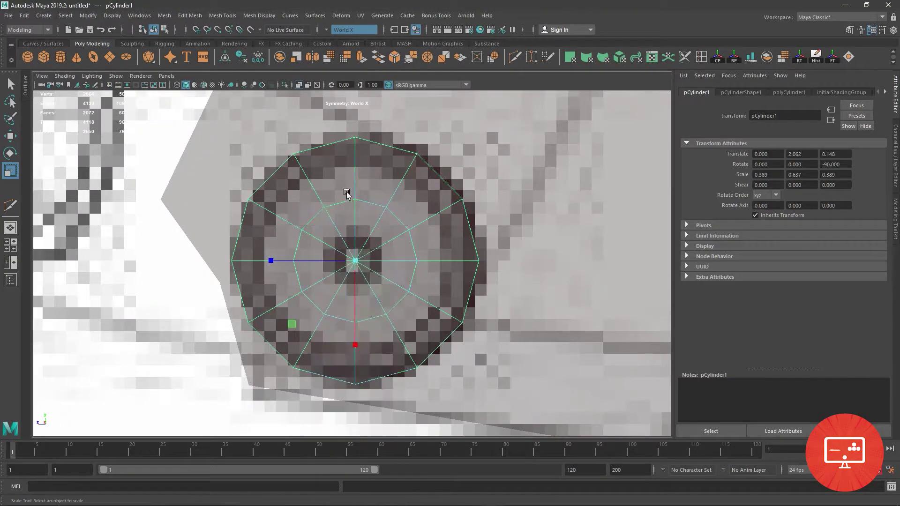
left_click_drag(358, 260, 405, 297)
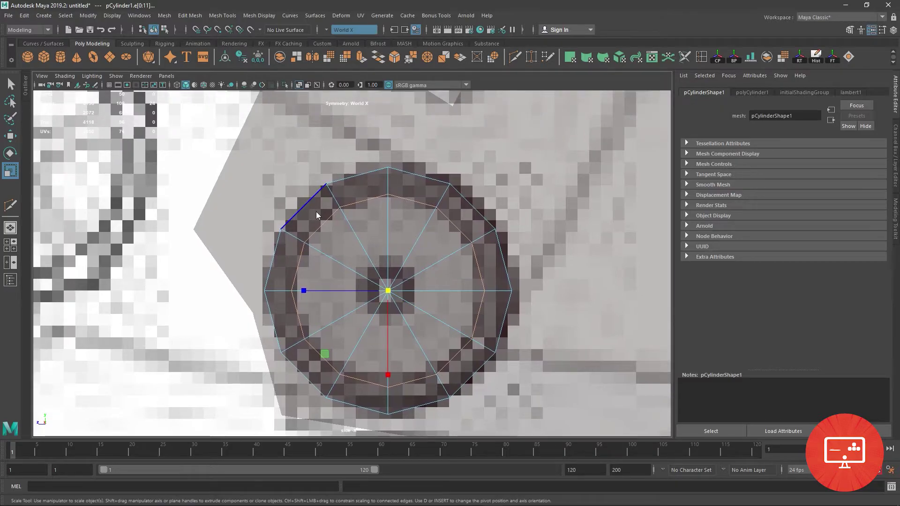
right_click_drag(317, 216, 315, 243)
double_click(337, 192)
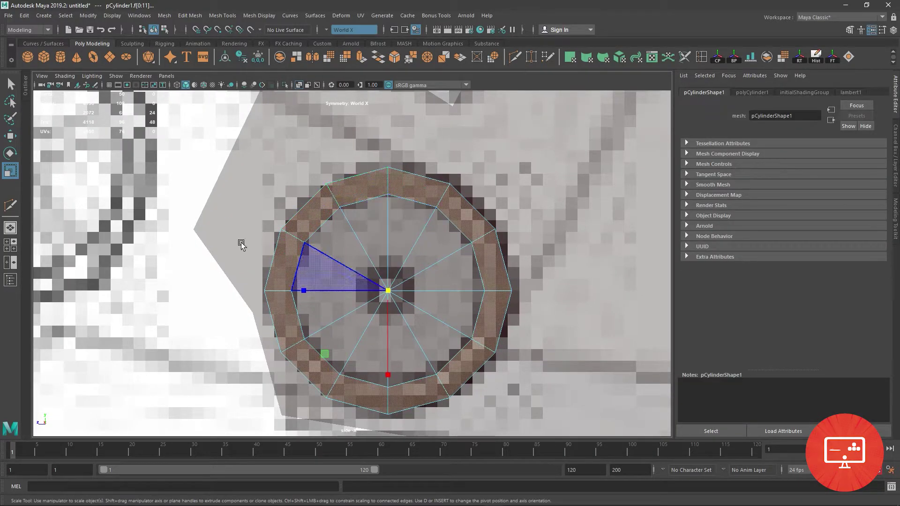
Step: Extrude the 12 rim faces outward from the wheel cap
scroll(241, 245, "down", 2)
key("w")
key("space")
key("space")
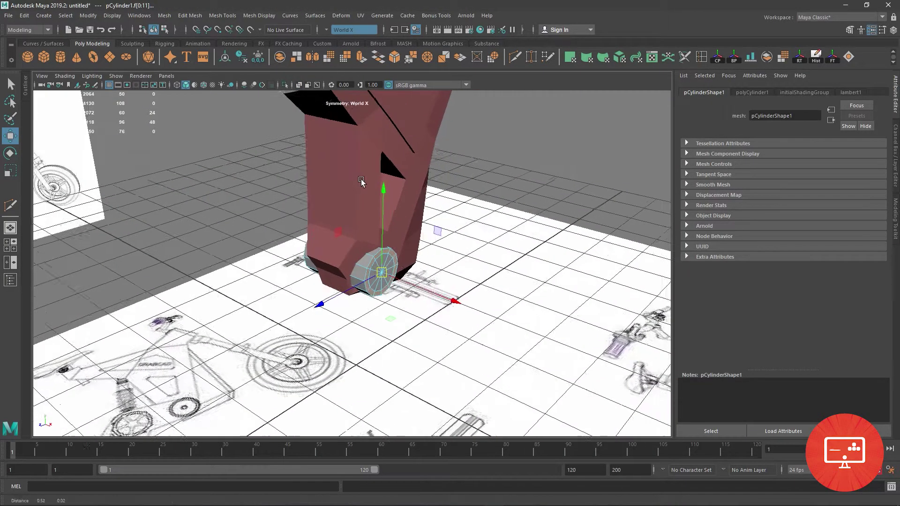
scroll(360, 181, "up", 4)
scroll(441, 335, "up", 3)
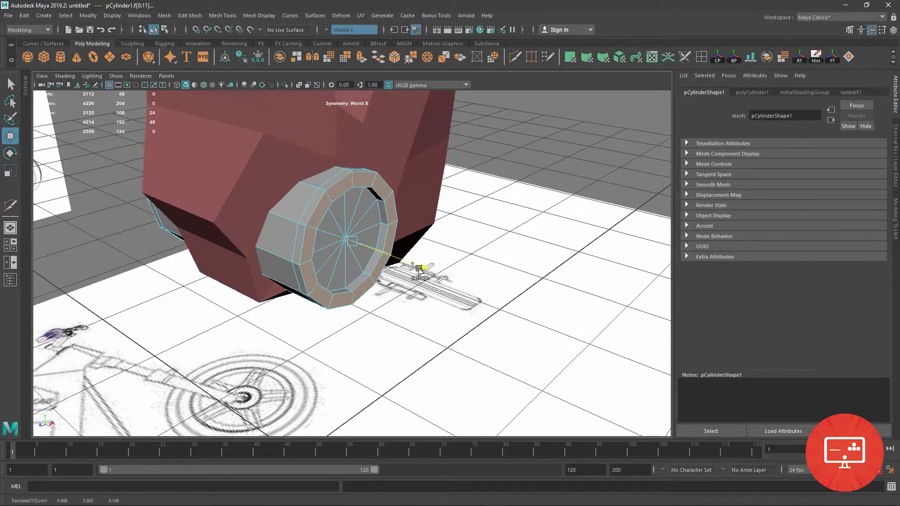
right_click_drag(393, 220, 590, 298)
key("F8")
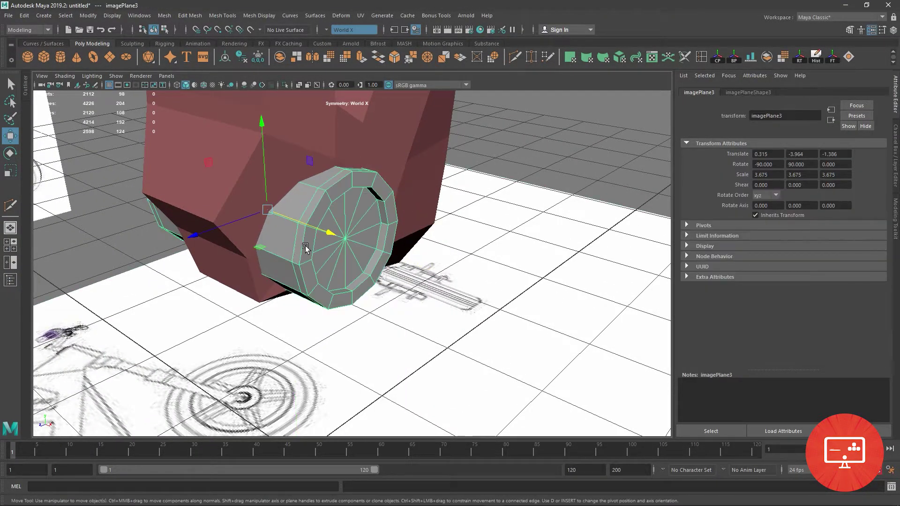
Step: Merge the cap's centre vertices in the side view
key("space")
key("space")
scroll(443, 240, "up", 4)
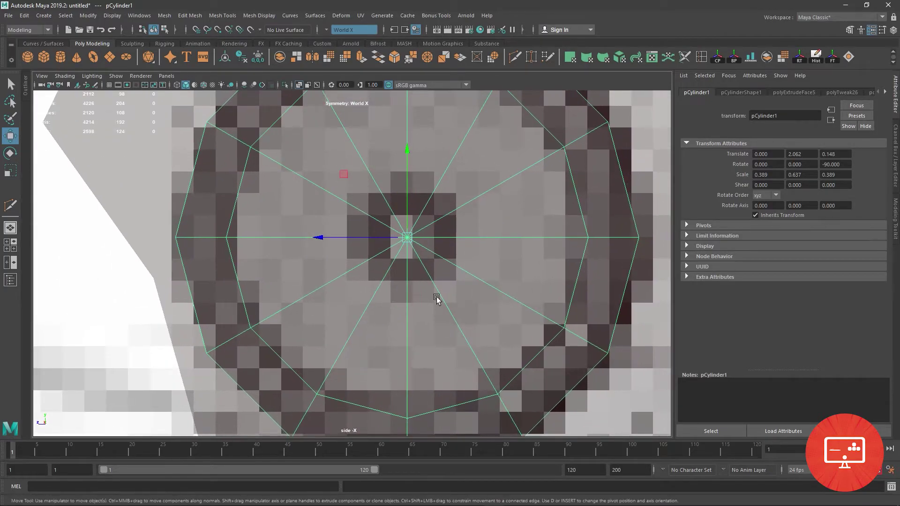
right_click_drag(407, 237, 389, 236)
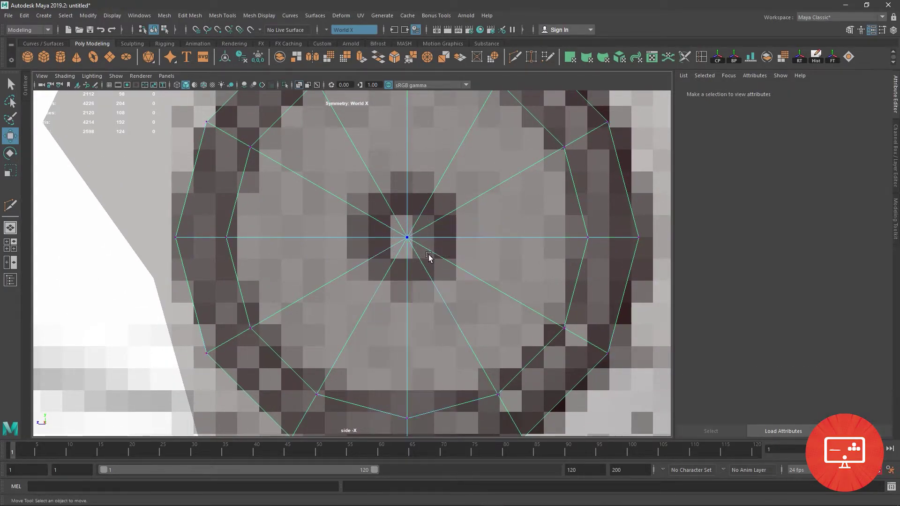
left_click_drag(393, 206, 429, 258)
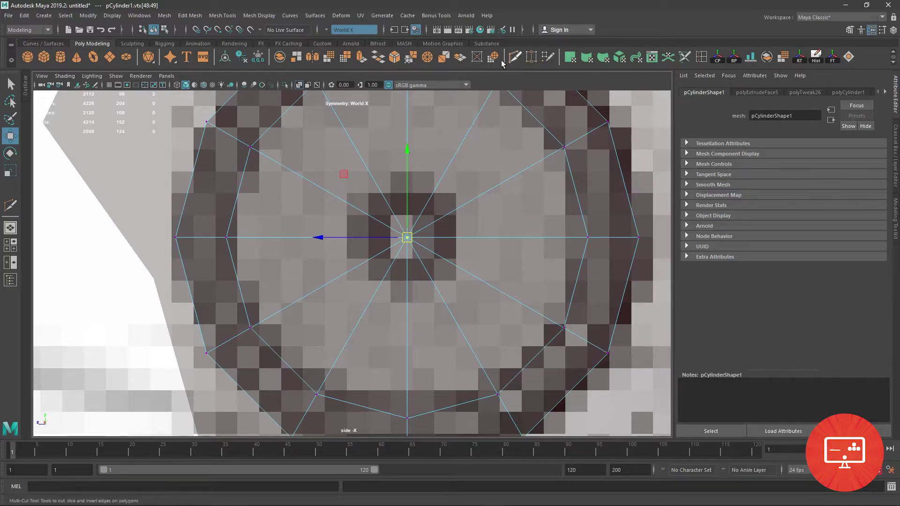
left_click(417, 63)
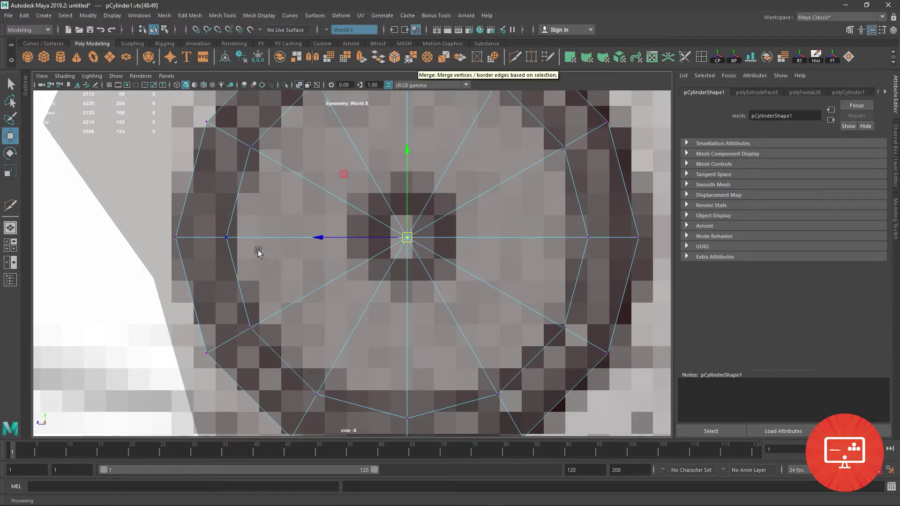
Step: Delete the 24 inner cap faces to hollow the wheel, then maximize the perspective view
left_click(516, 60)
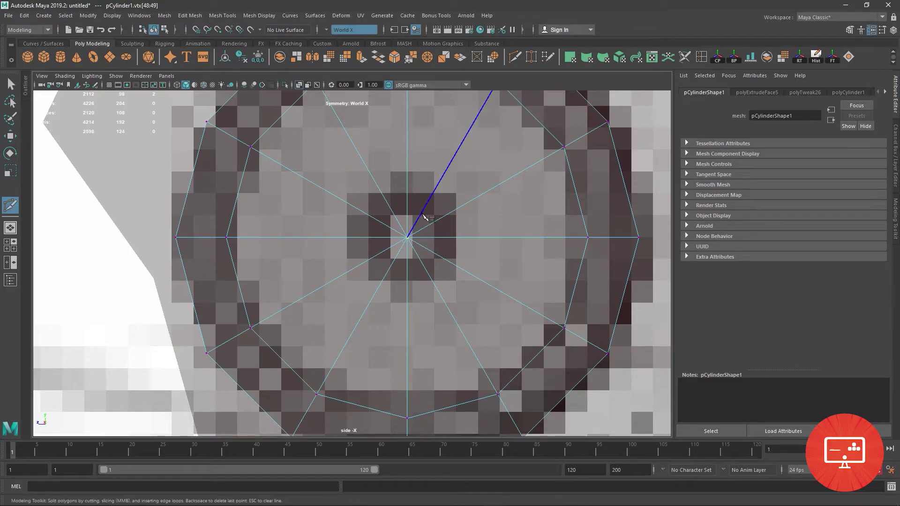
key("w")
right_click_drag(304, 188, 328, 155, "ctrl")
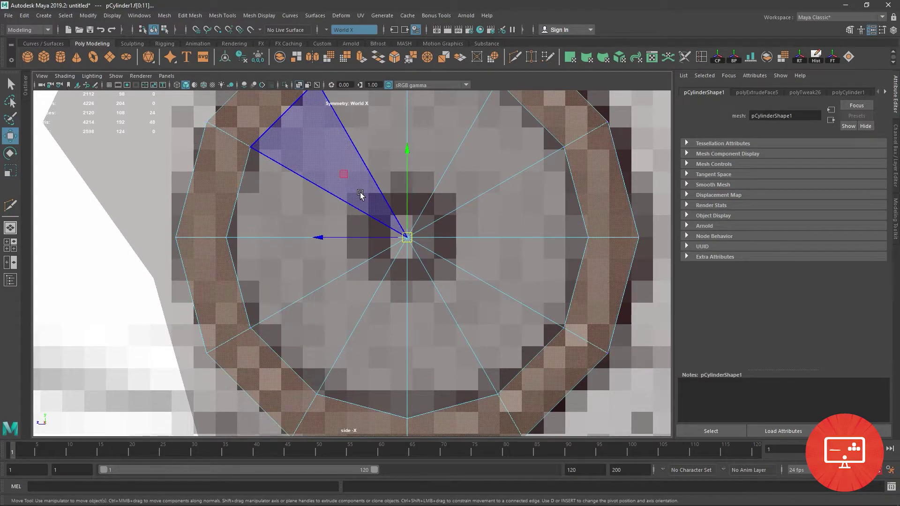
key("Delete")
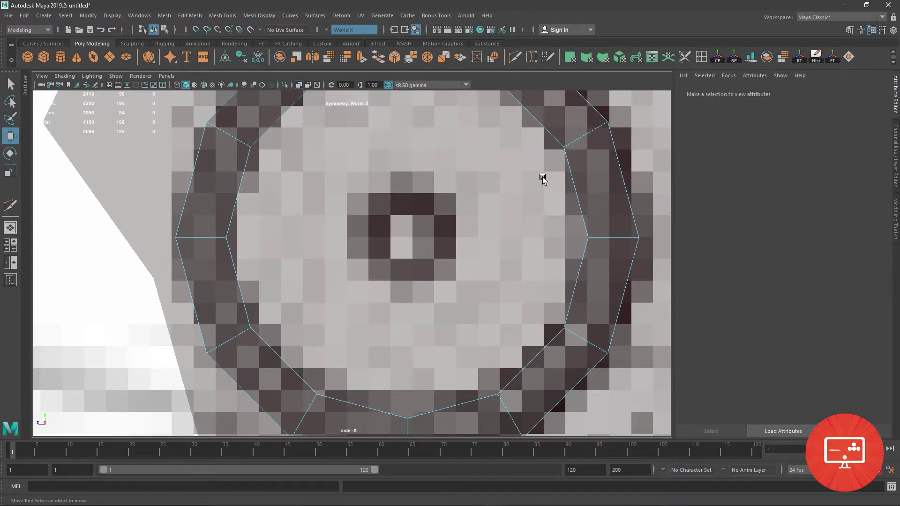
key("space")
key("space")
Step: Select the hole's border loop, extrude it inward twice and merge the innermost ring to a centre point
right_click_drag(399, 196, 399, 174)
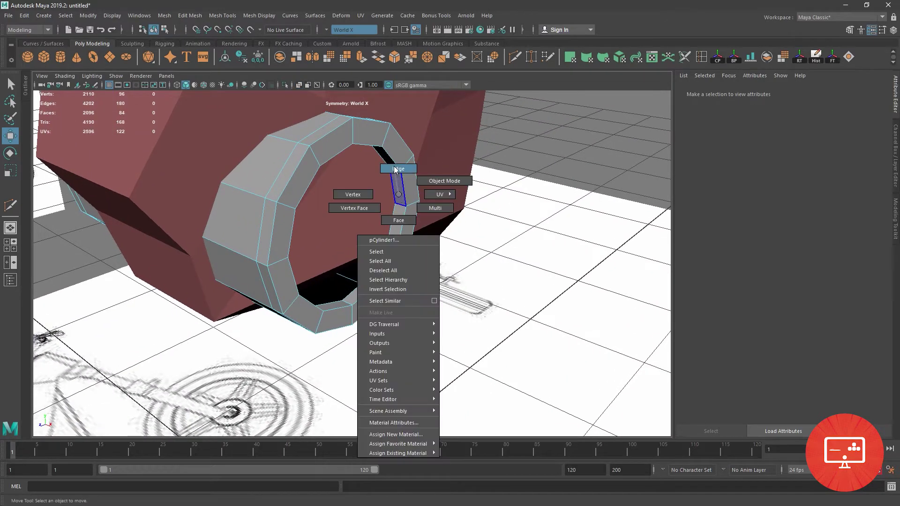
double_click(394, 183)
key("space")
key("space")
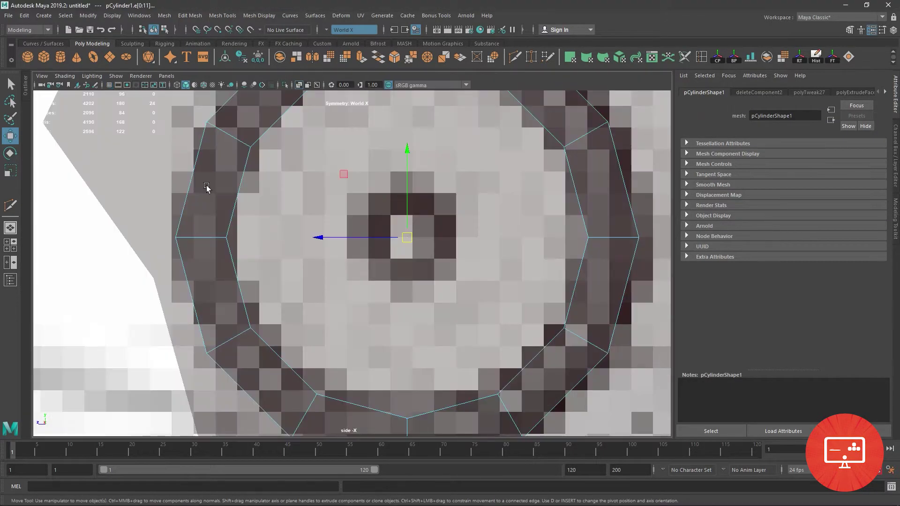
key("r")
left_click_drag(406, 238, 237, 157, "shift")
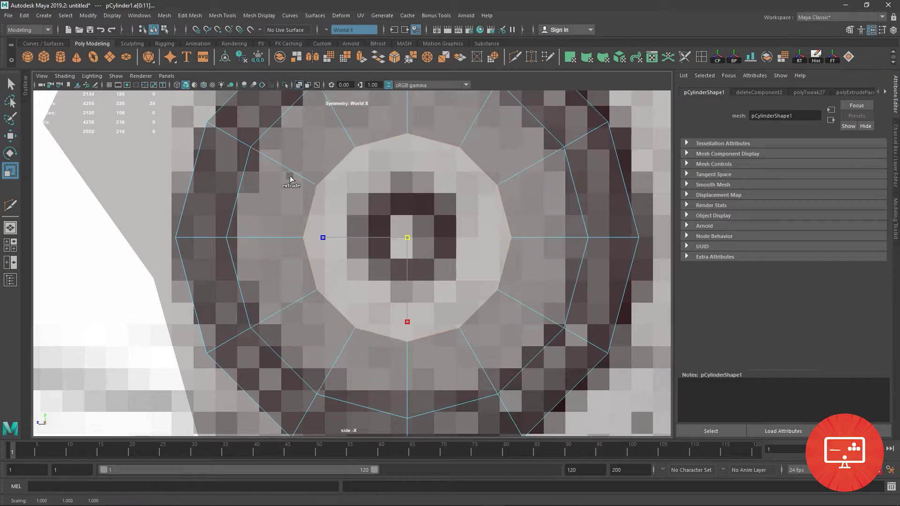
left_click_drag(410, 235, 366, 224)
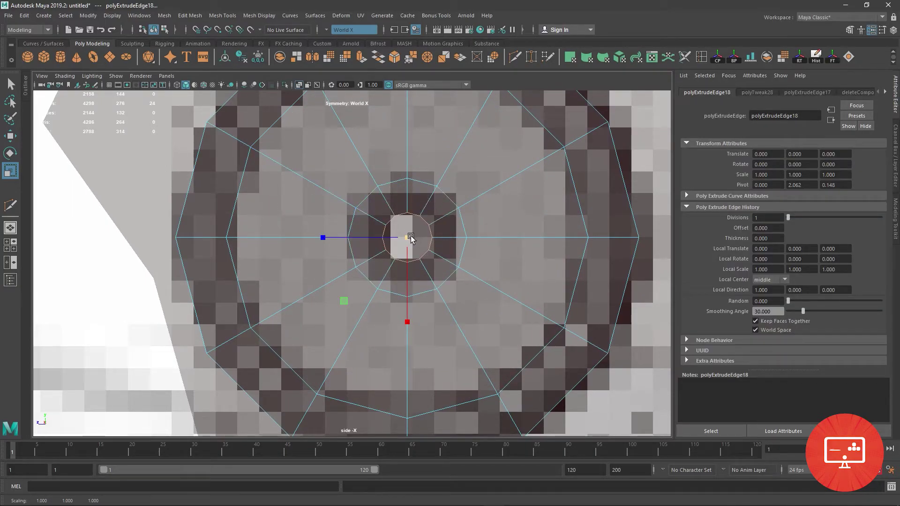
left_click_drag(410, 236, 386, 227)
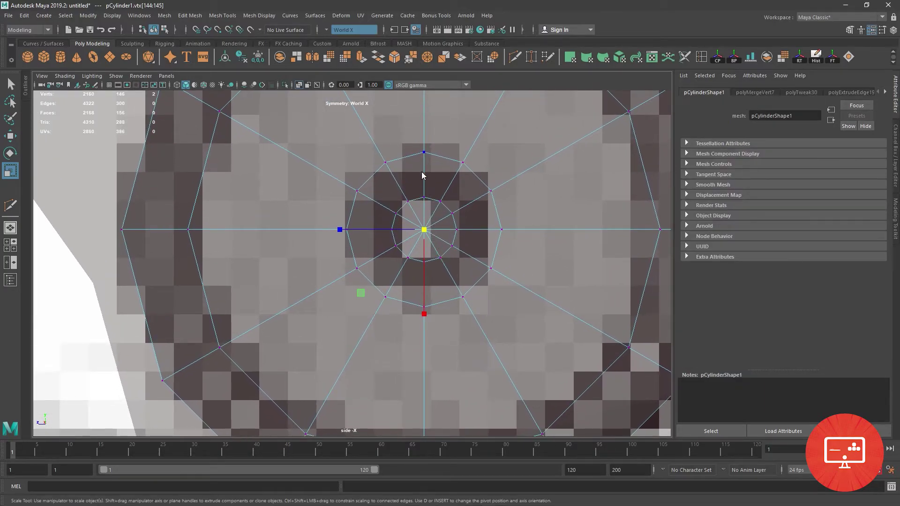
left_click(426, 185)
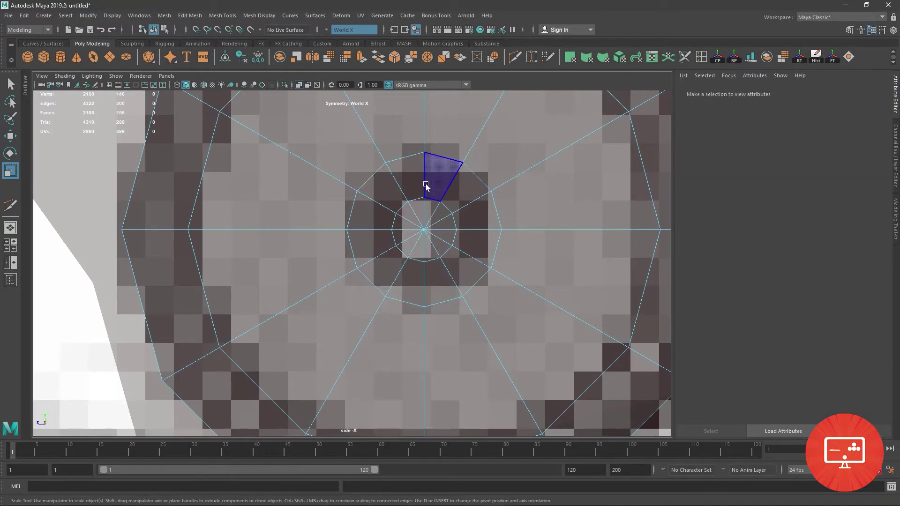
Step: Extrude the inner ring of faces into a small raised hub at the wheel centre
left_click(425, 185)
double_click(426, 185)
key("w")
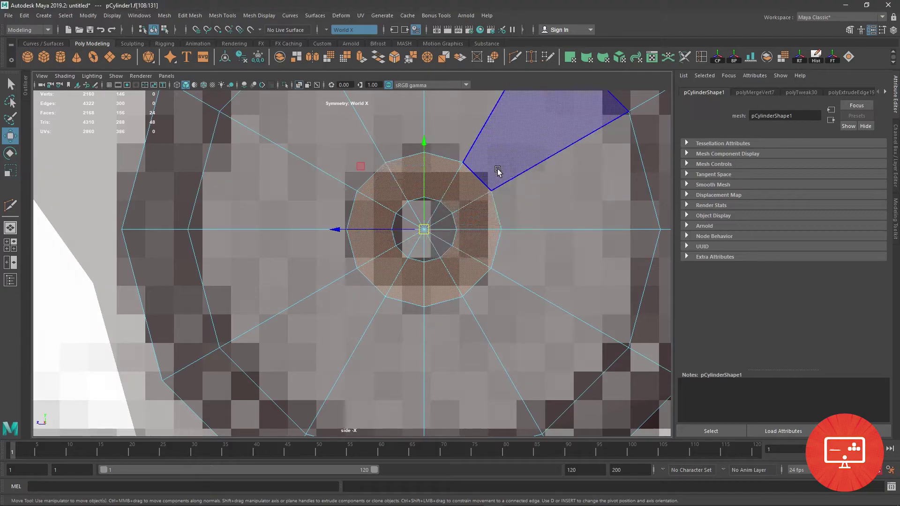
key("ctrl+e")
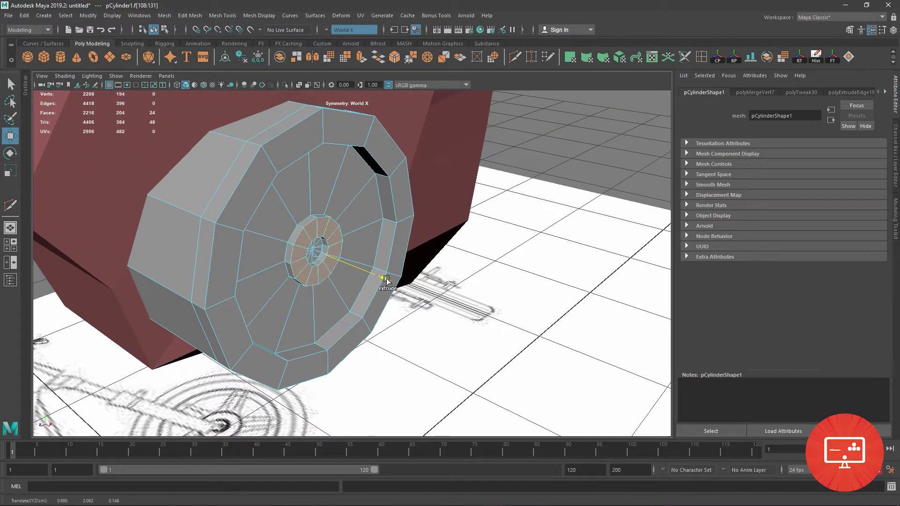
right_click_drag(353, 161, 379, 147)
scroll(536, 281, "down", 3)
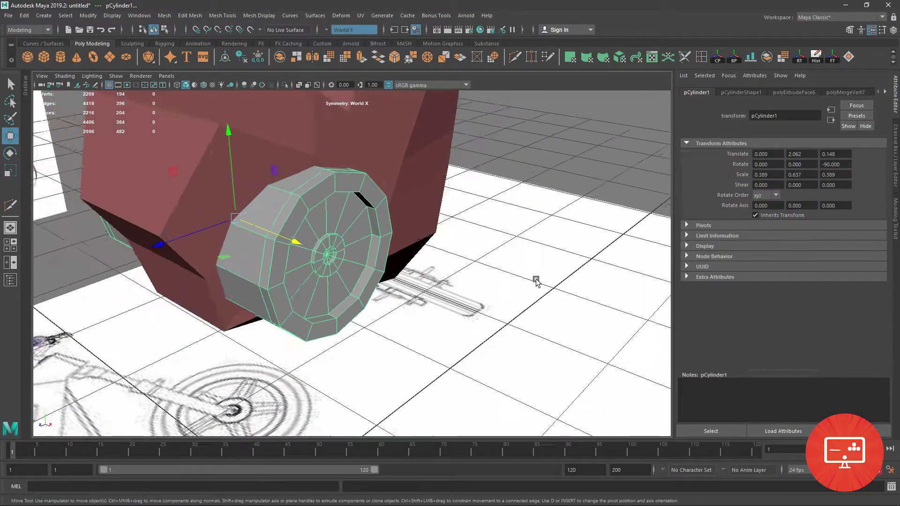
left_click_drag(535, 281, 456, 316, "alt")
Step: Duplicate the wheel with Ctrl+D and move the copy onto the other reference wheel
key("space")
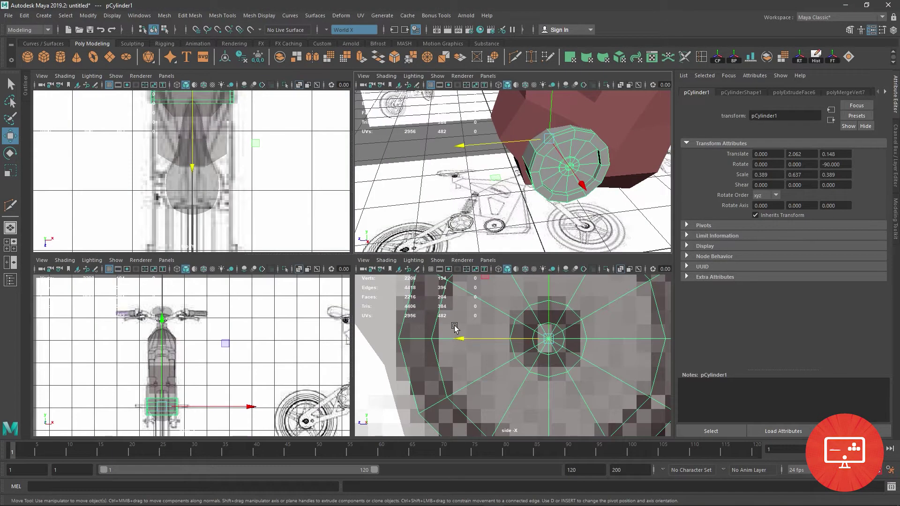
key("space")
scroll(317, 253, "down", 3)
scroll(316, 254, "down", 2)
scroll(542, 407, "up", 6)
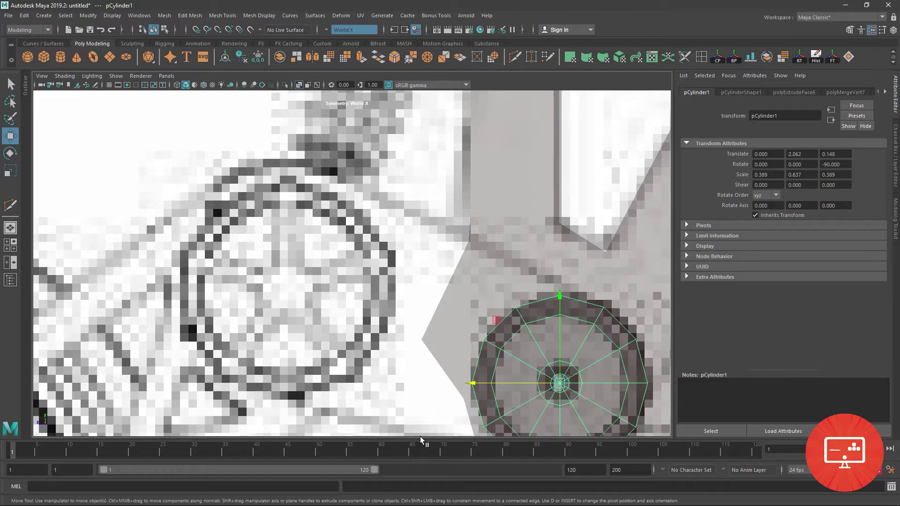
middle_click_drag(497, 392, 488, 348, "alt")
key("ctrl+d")
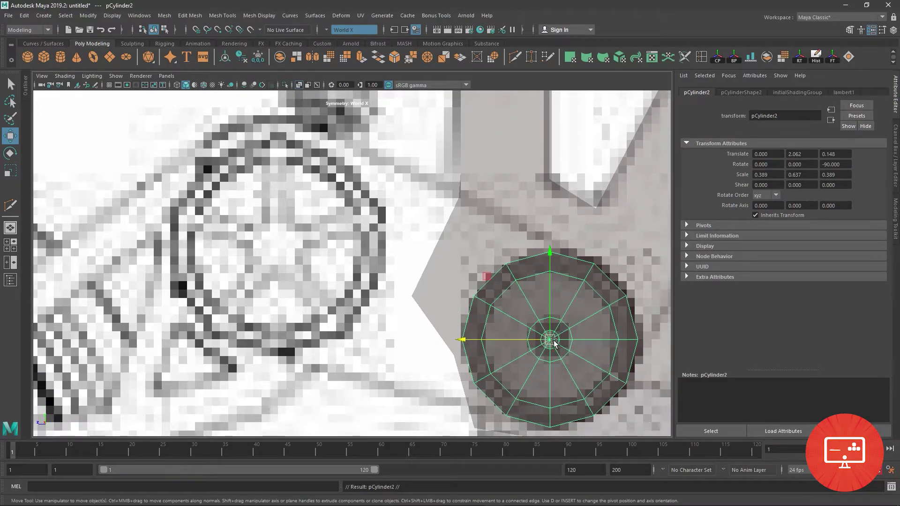
mouse_move(552, 342)
left_mouse_down()
mouse_move(279, 252)
mouse_move(310, 266)
left_mouse_up()
Step: Scale the copy up to match the reference wheel, then select an edge on its rim
key("r")
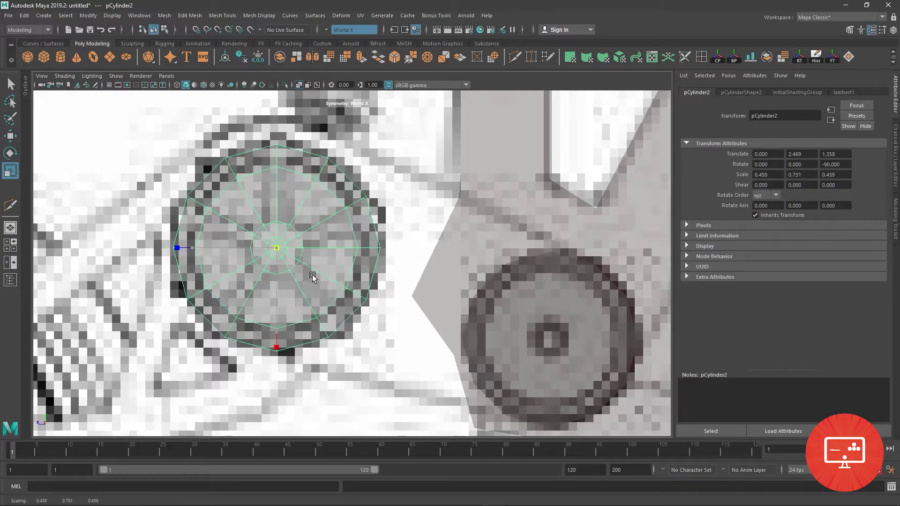
scroll(309, 266, "up", 2)
right_click_drag(291, 161, 281, 143)
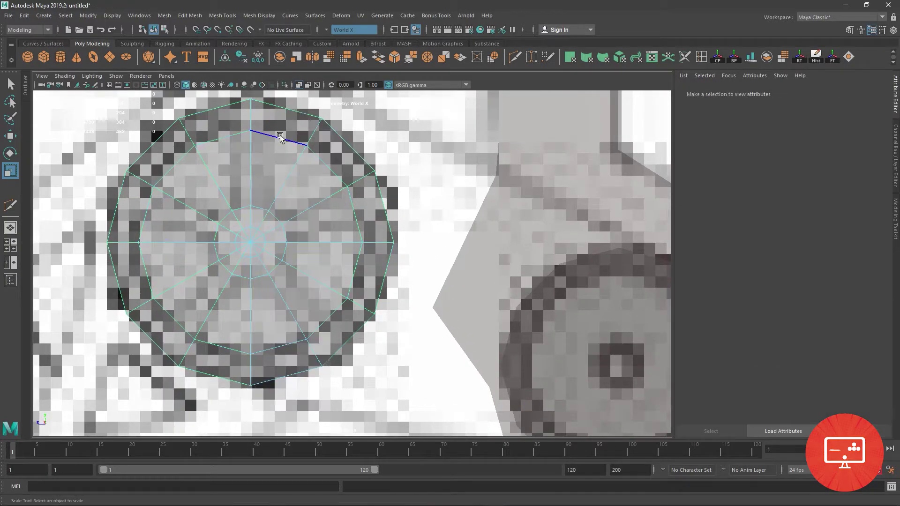
left_click(279, 139)
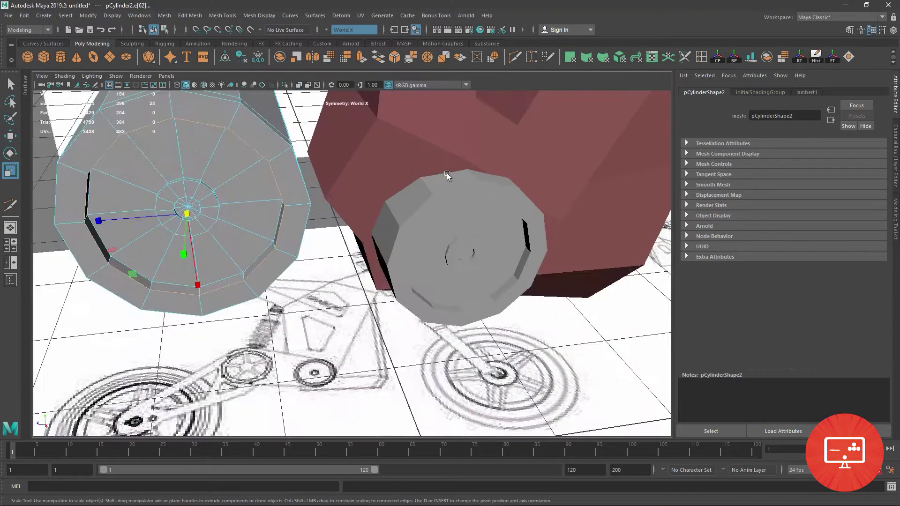
left_click_drag(475, 123, 381, 227, "alt")
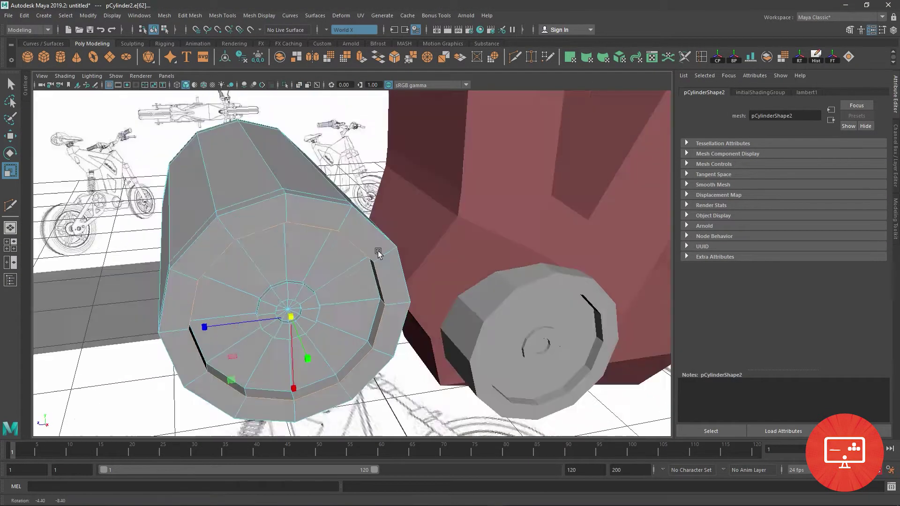
scroll(381, 227, "up", 3)
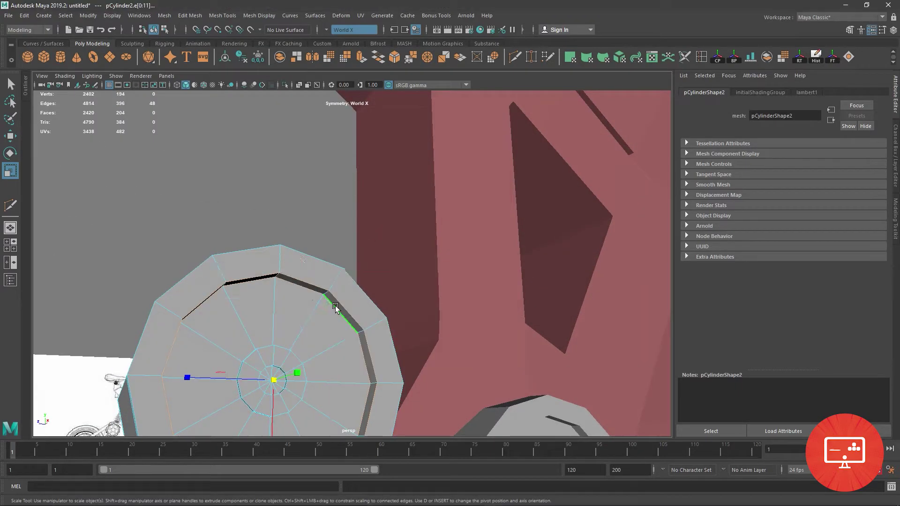
Step: Check the new wheel's hub against the front reference, then return to the perspective view
key("space")
key("space")
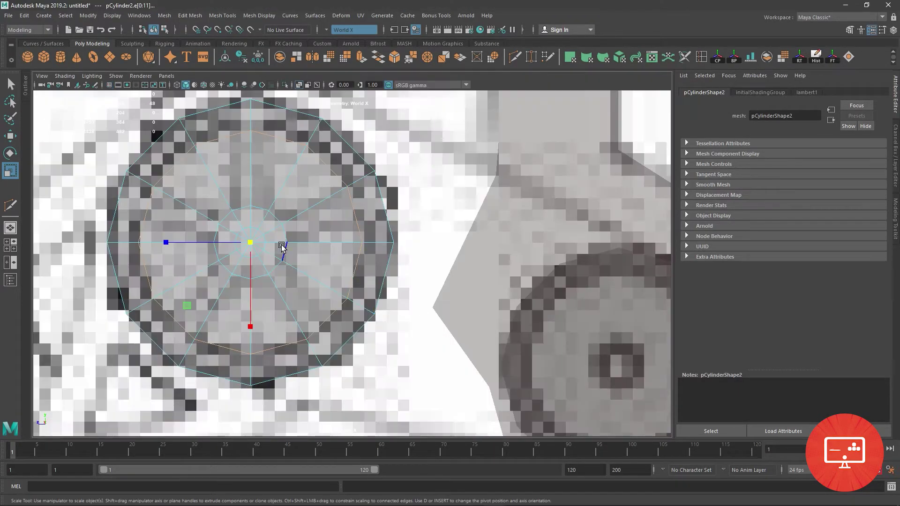
middle_click_drag(263, 245, 326, 283, "alt")
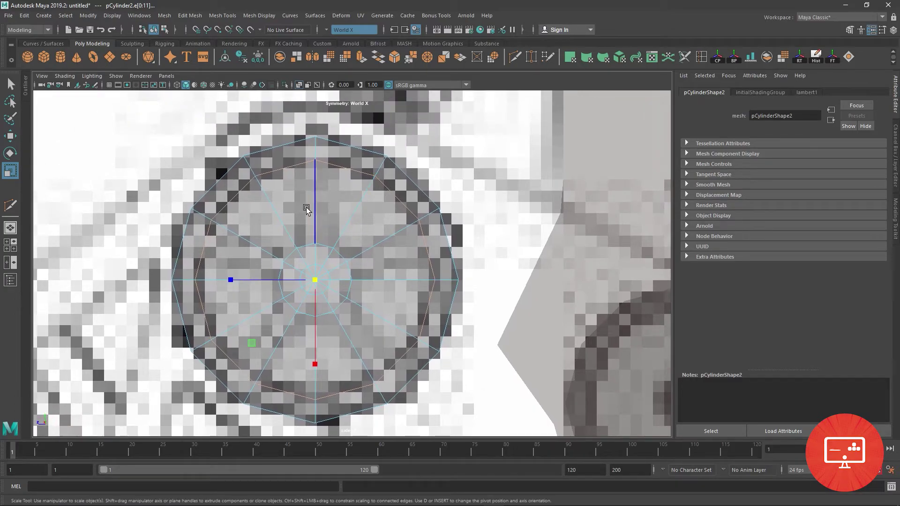
scroll(404, 256, "down", 5)
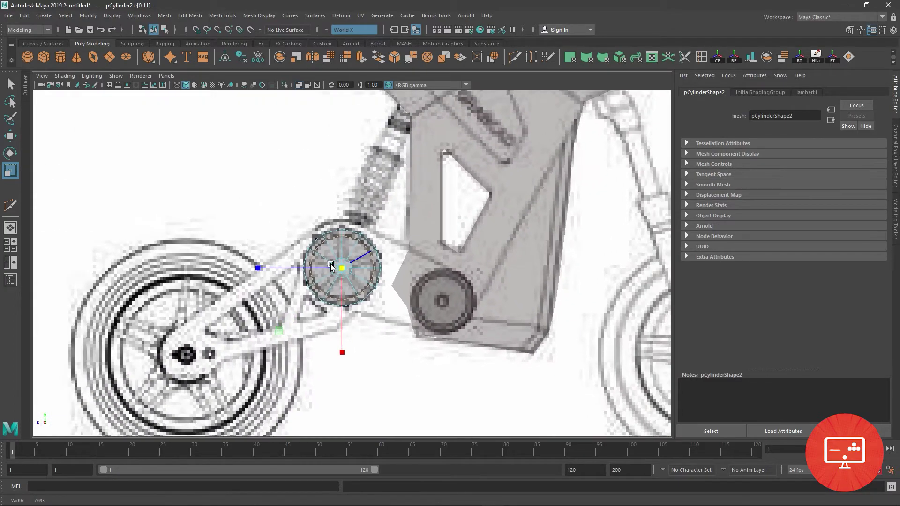
scroll(375, 281, "down", 2)
scroll(346, 327, "up", 8)
scroll(345, 325, "down", 5)
scroll(337, 319, "up", 1)
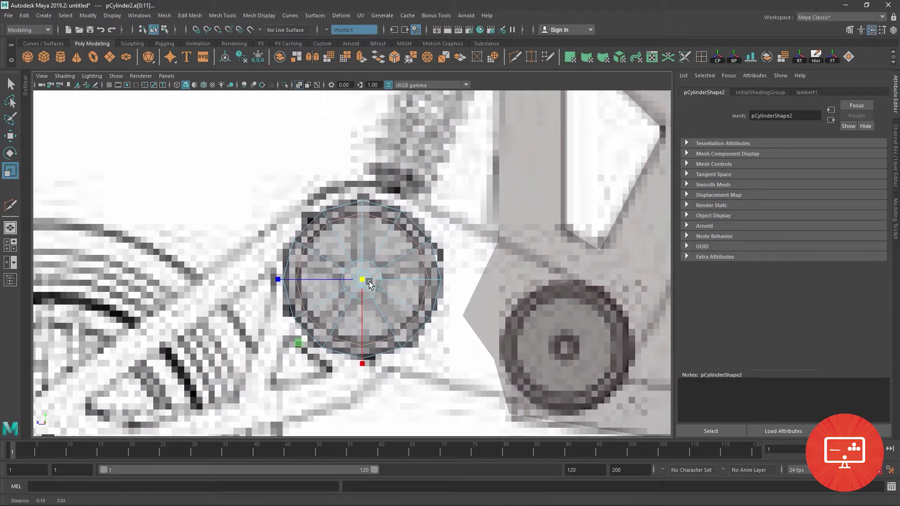
scroll(332, 315, "up", 3)
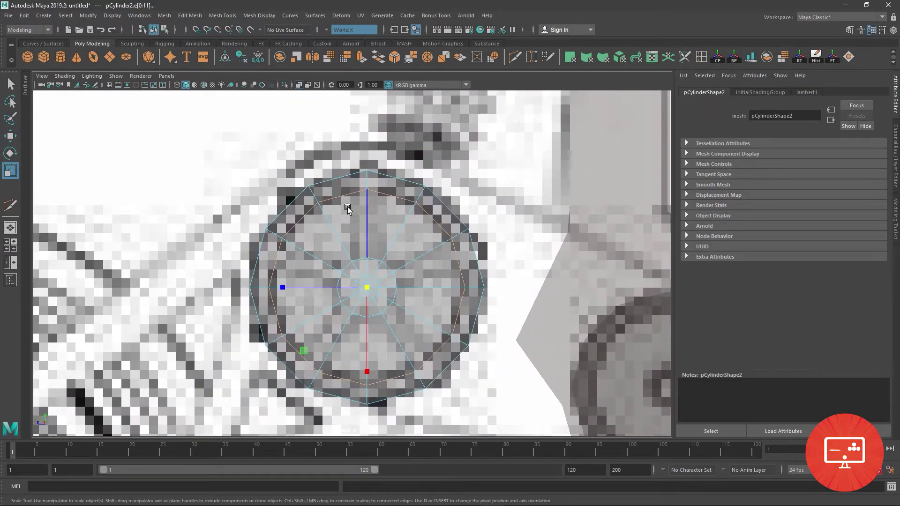
middle_click_drag(475, 317, 380, 233, "alt")
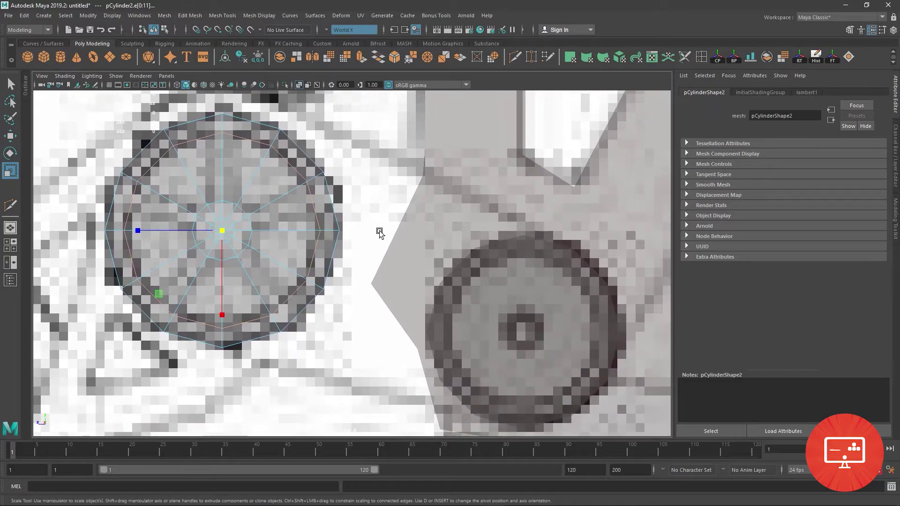
key("space")
key("space")
mouse_move(477, 166)
left_mouse_down("alt")
mouse_move(422, 235)
mouse_move(384, 304)
mouse_move(450, 295)
left_mouse_up("alt")
Step: Combine the smaller and larger wheel cylinders into one mesh
left_click(467, 301)
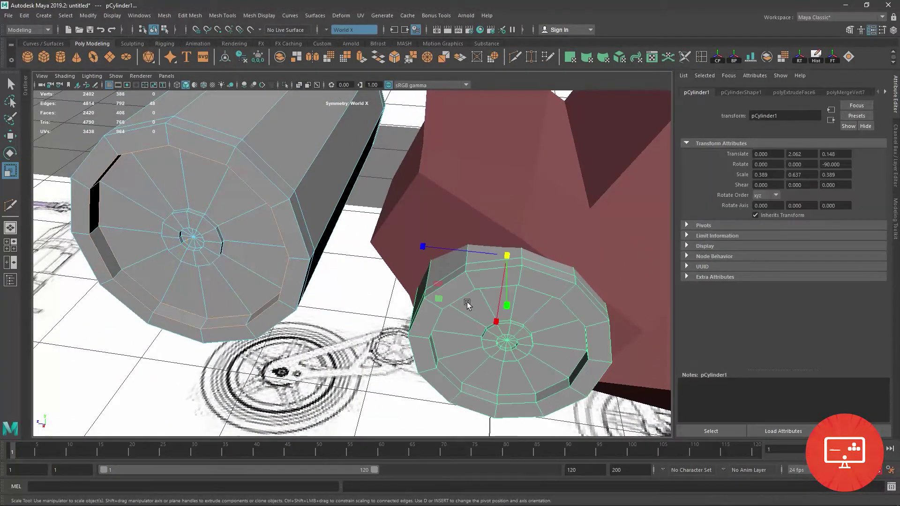
right_click(442, 255)
left_click(415, 316)
left_click(265, 217)
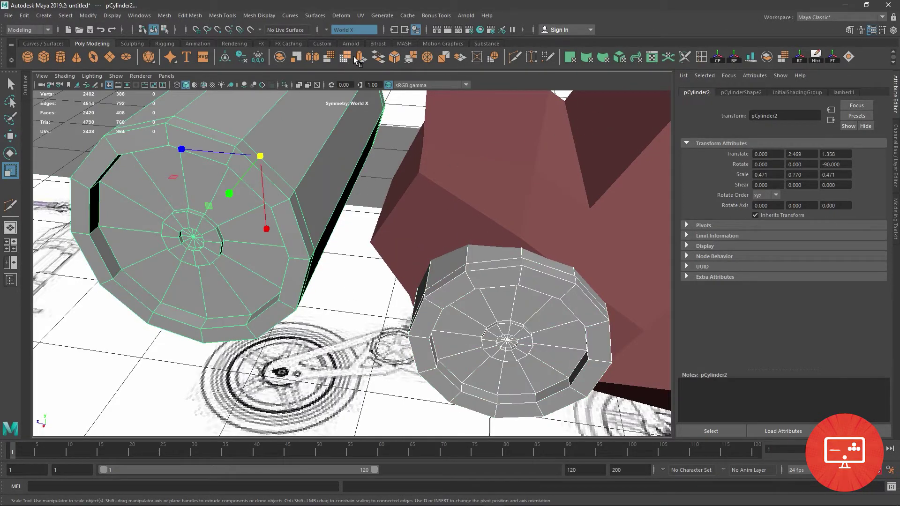
left_click(279, 57)
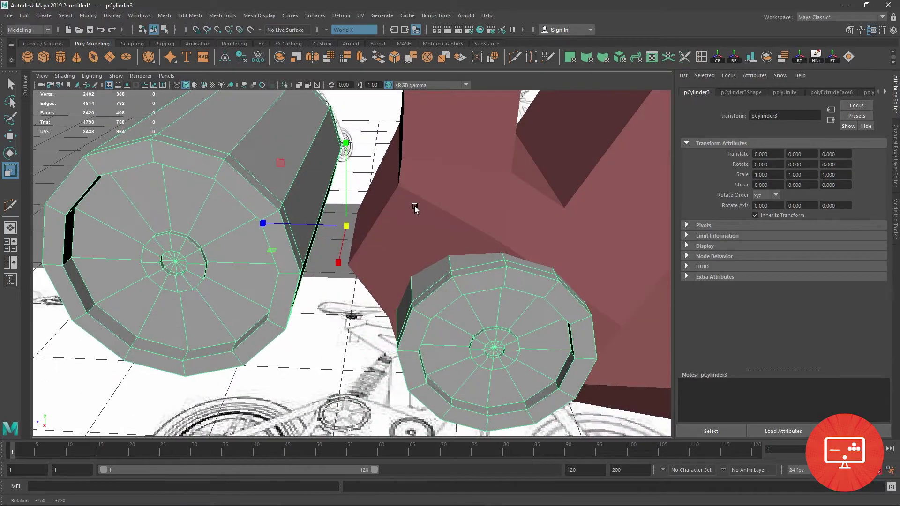
Step: Clear the selection and pan the four-view layout to frame both wheels
key("space")
key("space")
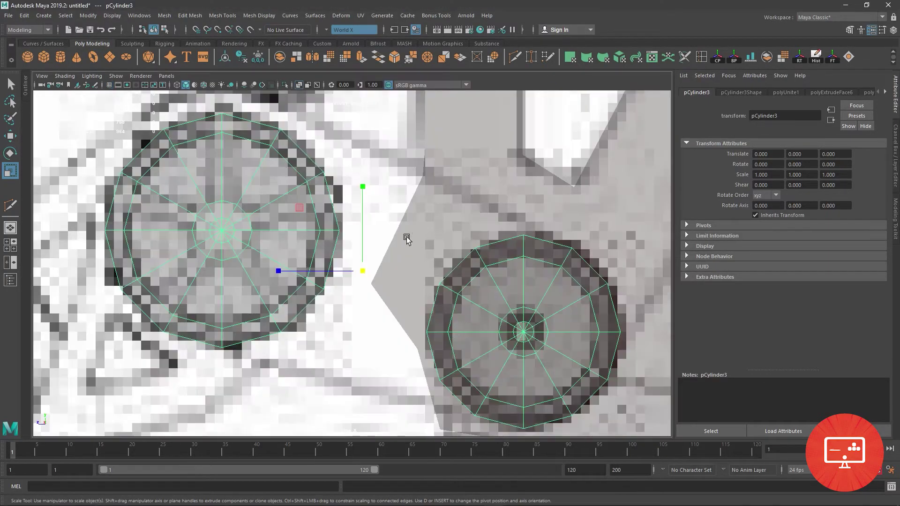
right_click_drag(301, 152, 309, 127)
middle_click_drag(309, 128, 388, 167, "alt")
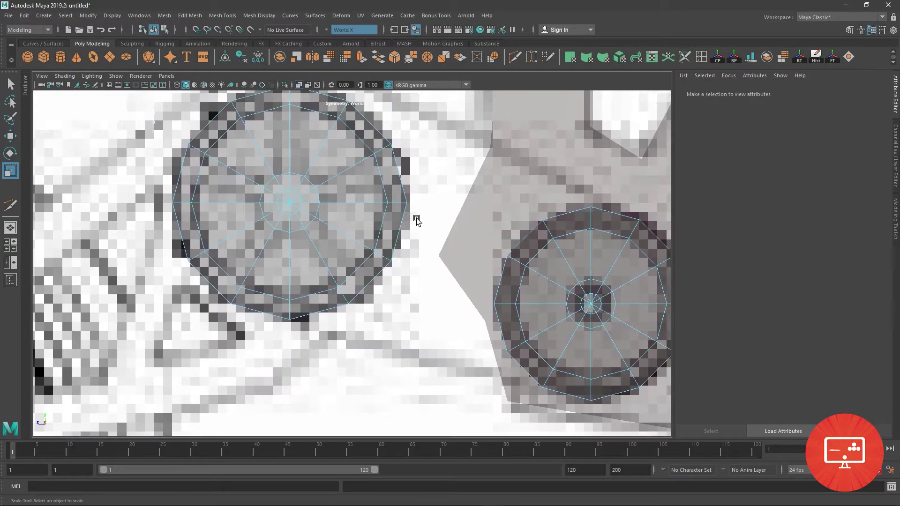
middle_click_drag(417, 220, 264, 161, "alt")
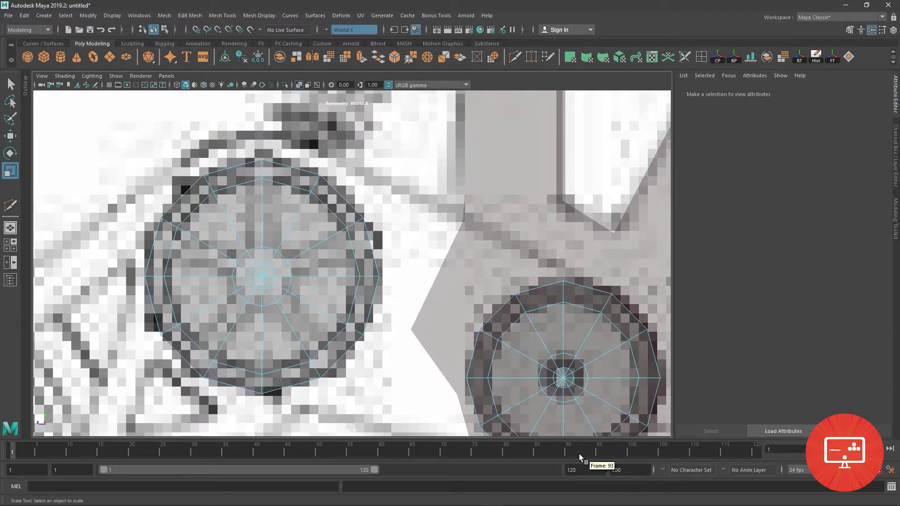
middle_click_drag(506, 304, 487, 276, "alt")
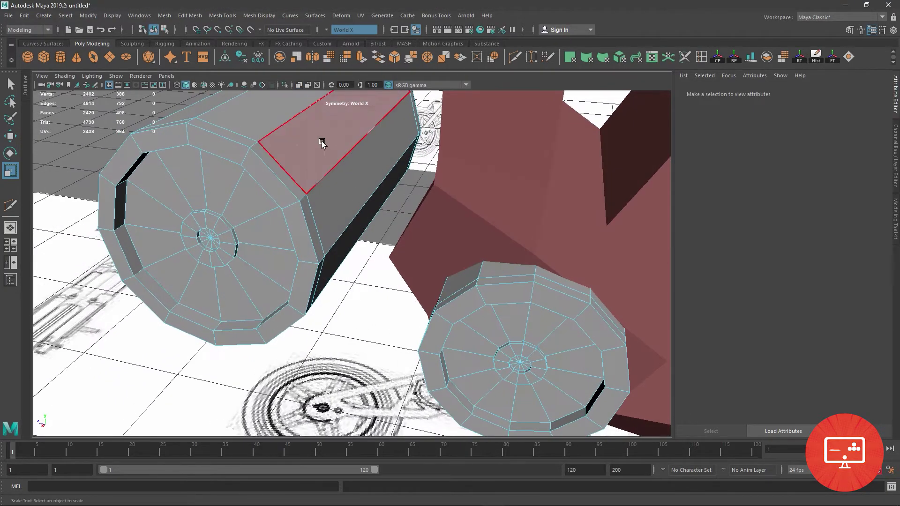
Step: Extrude the ring of side faces around the larger wheel cylinder
double_click(370, 187)
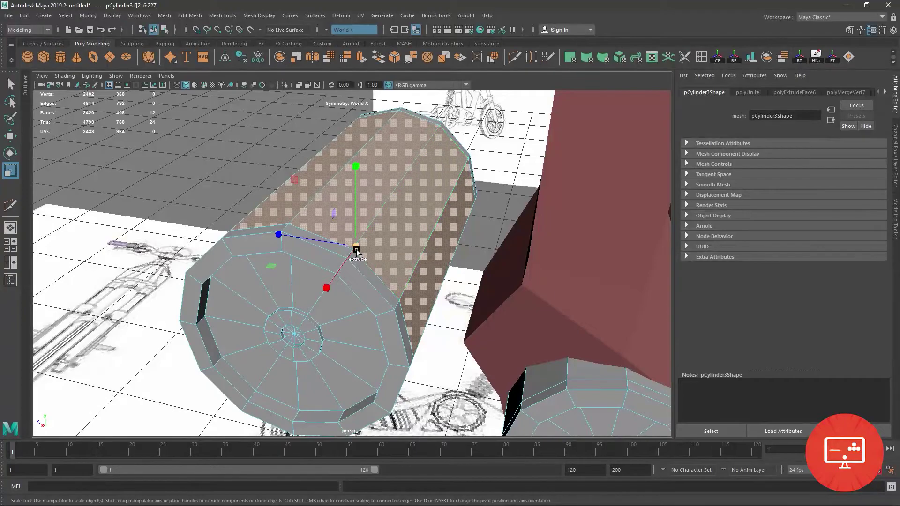
left_click_drag(355, 246, 331, 285, "shift")
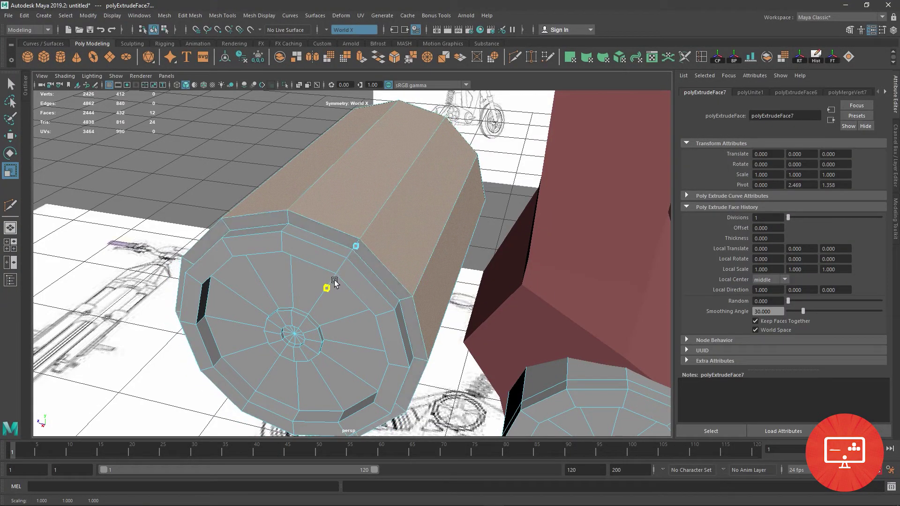
key("space")
key("space")
scroll(385, 258, "up", 3)
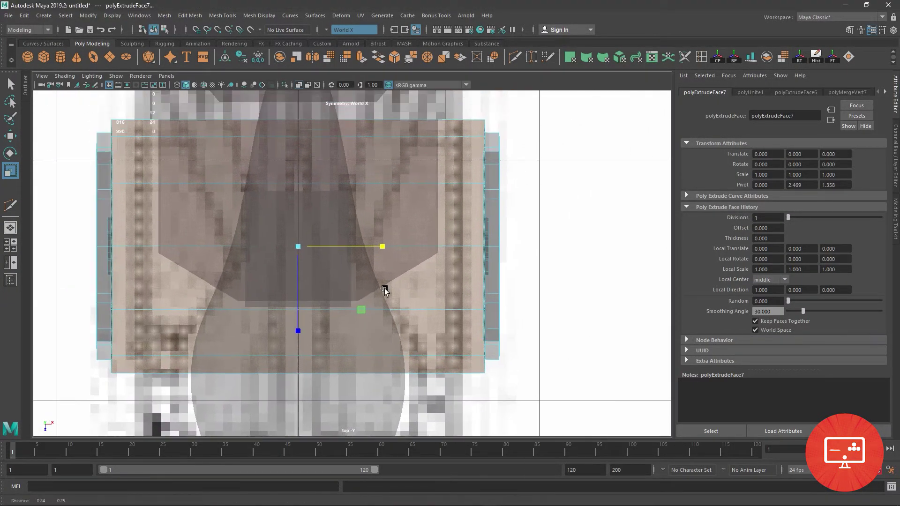
left_click(352, 272)
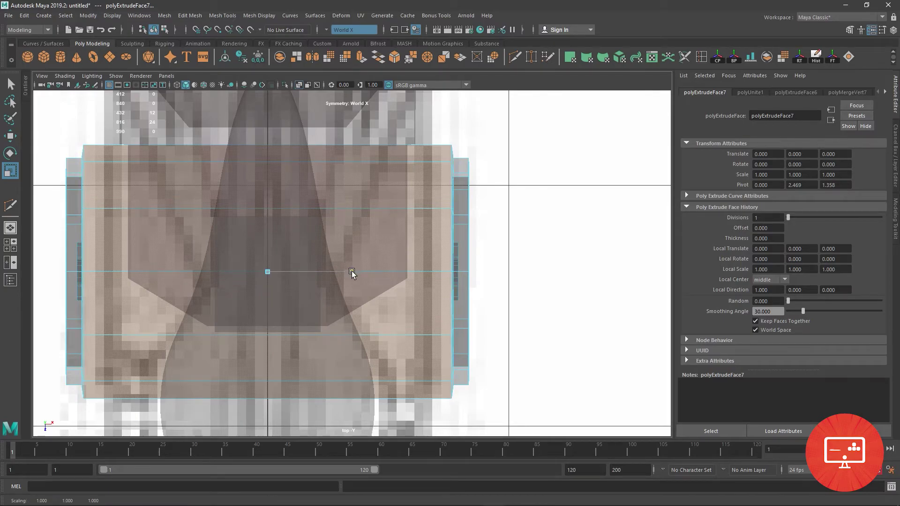
Step: In top view, scale the right-hand column of extrusion vertices slightly along X
right_click_drag(361, 225, 313, 227)
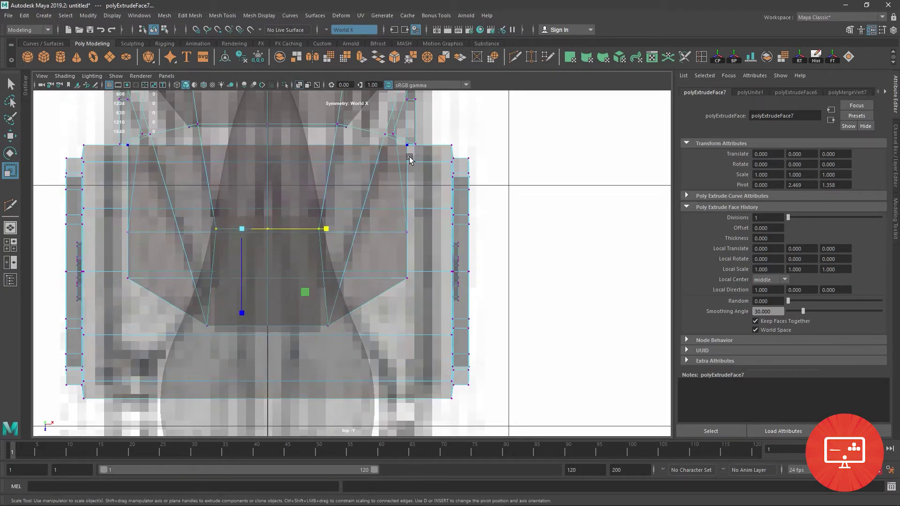
left_click_drag(459, 409, 455, 377)
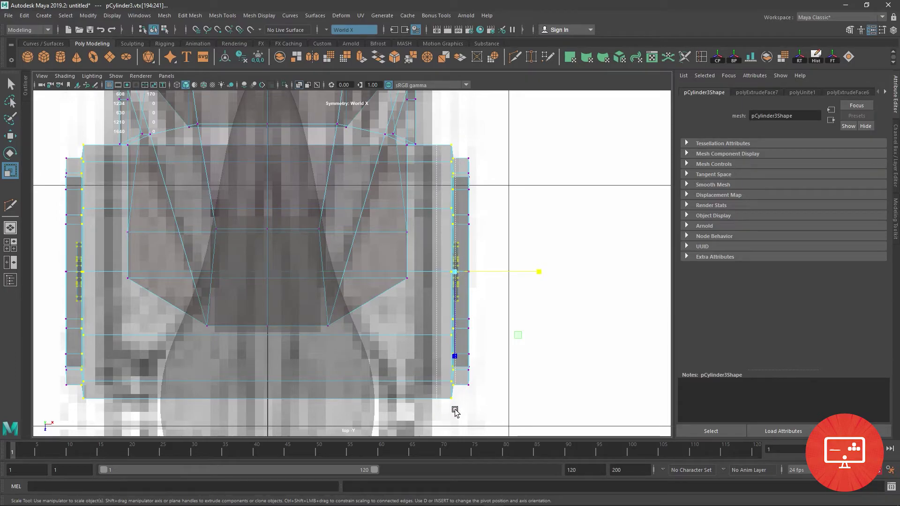
left_click_drag(534, 272, 428, 274)
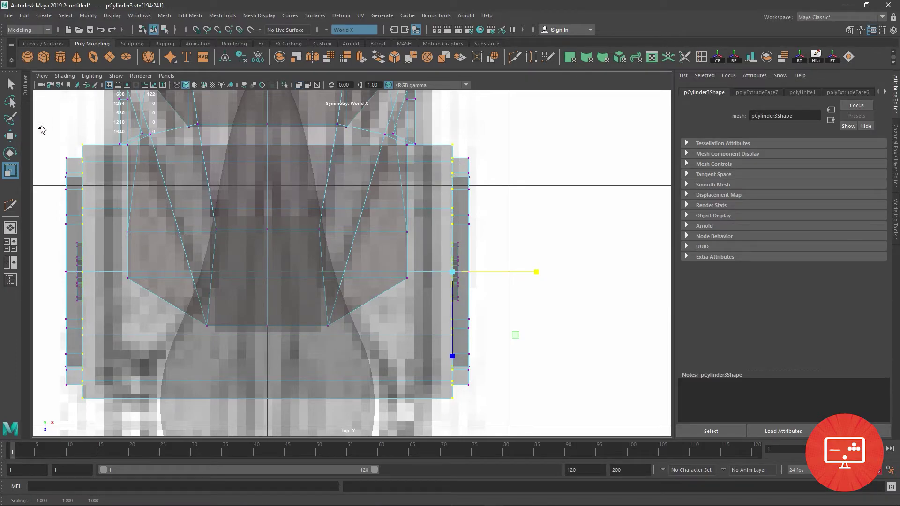
key("w")
key("space")
key("space")
Step: Select the face ring, enlarge it slightly and move it upward in the front view
middle_click_drag(487, 214, 401, 163, "alt")
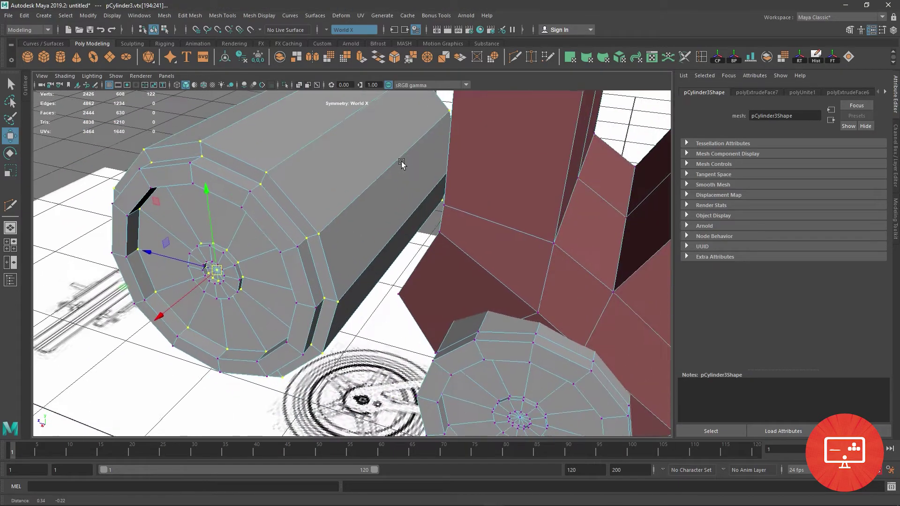
key("F11")
left_click(401, 163)
key("space")
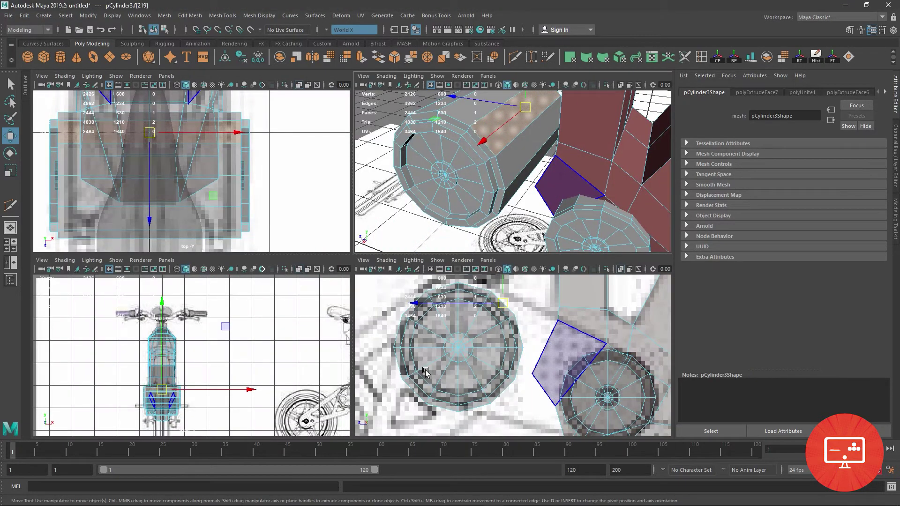
double_click(437, 352, "shift")
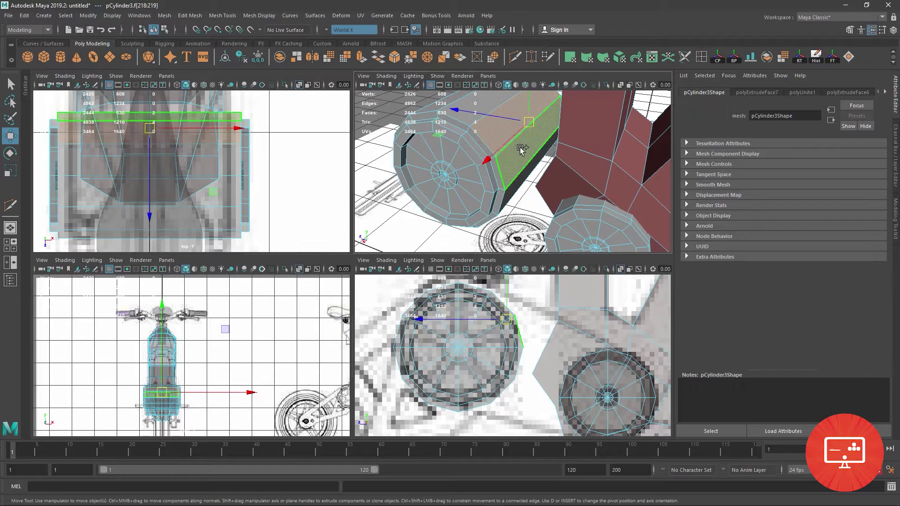
key("space")
key("r")
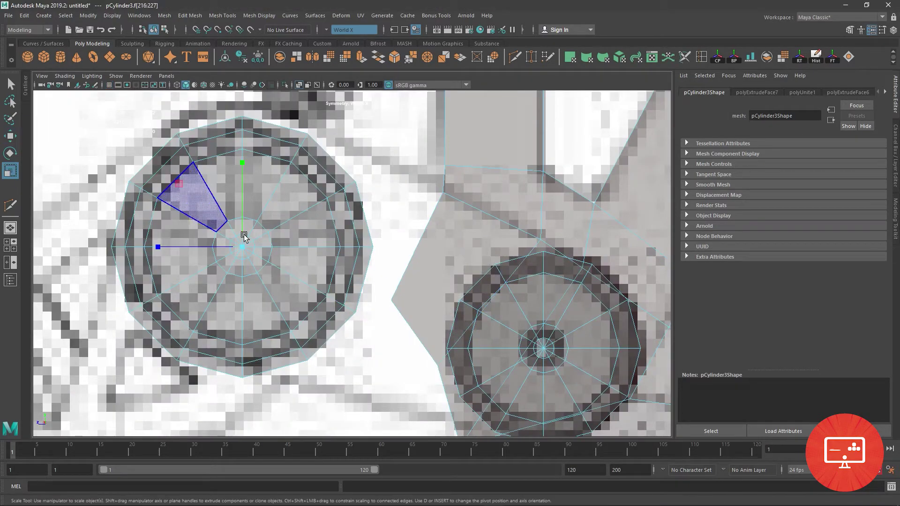
mouse_move(248, 249)
left_mouse_down()
mouse_move(269, 259)
mouse_move(261, 252)
left_mouse_up()
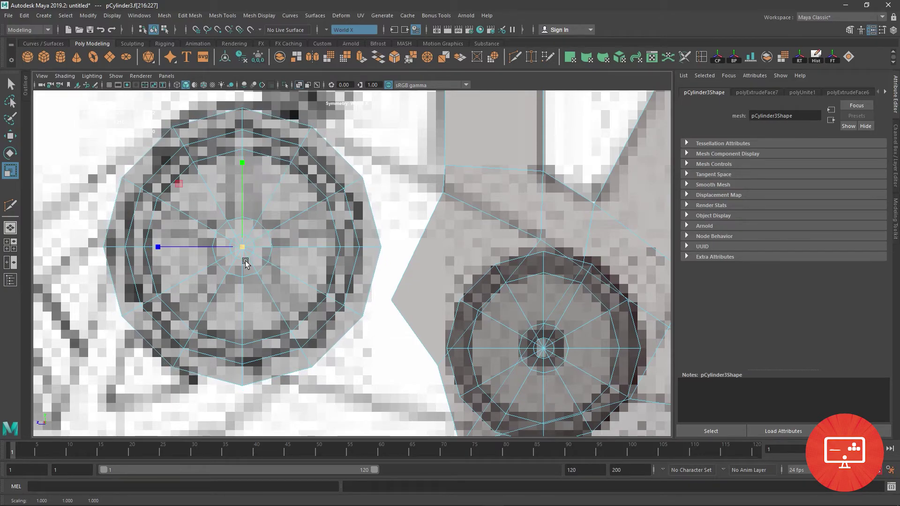
key("w")
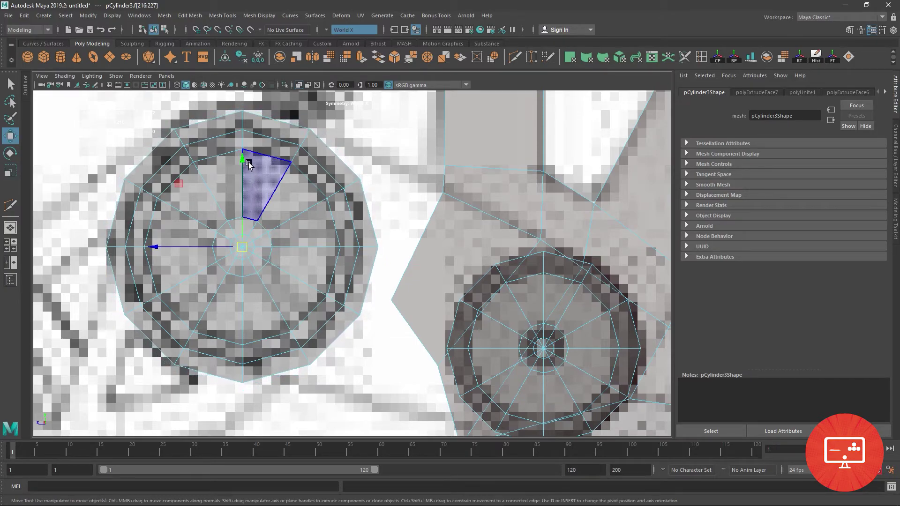
left_click_drag(240, 246, 241, 156)
Step: Pick a bottom face between the wheels and orbit toward the second wheel
key("space")
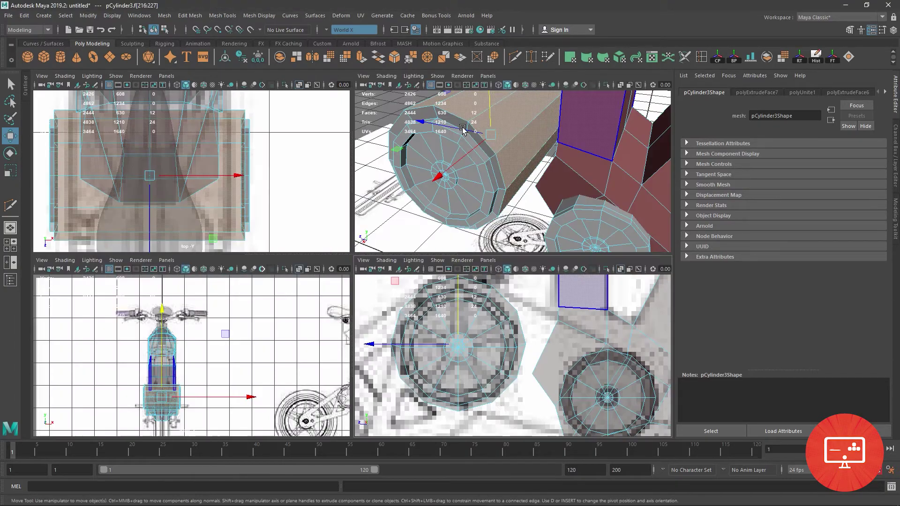
key("space")
key("space")
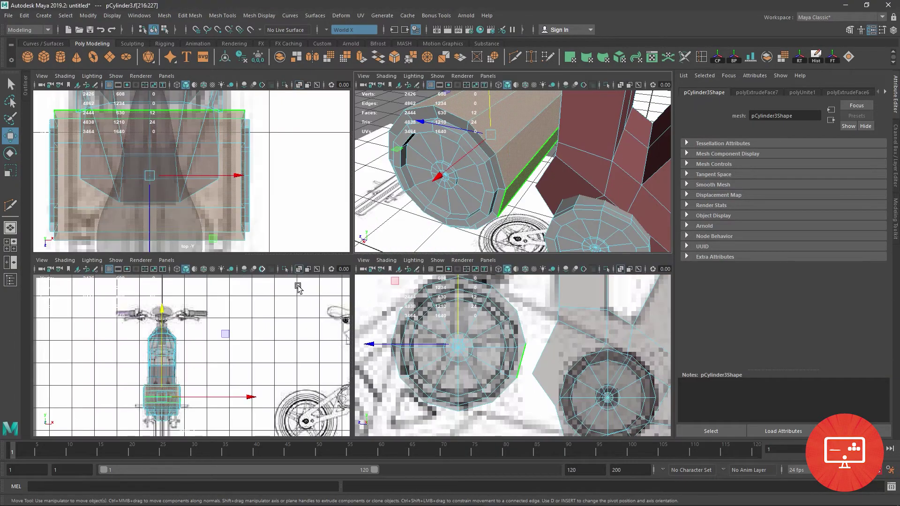
key("space")
key("space")
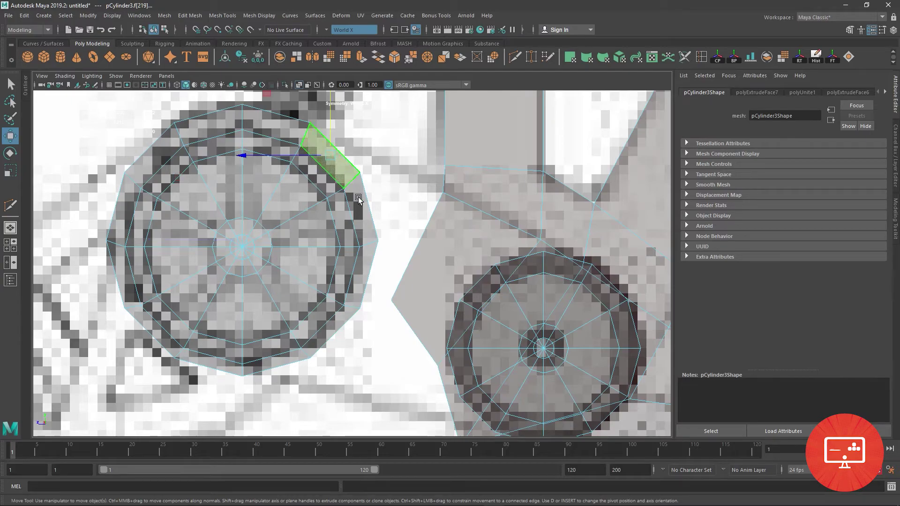
left_click(363, 272)
middle_click_drag(363, 272, 293, 297, "alt")
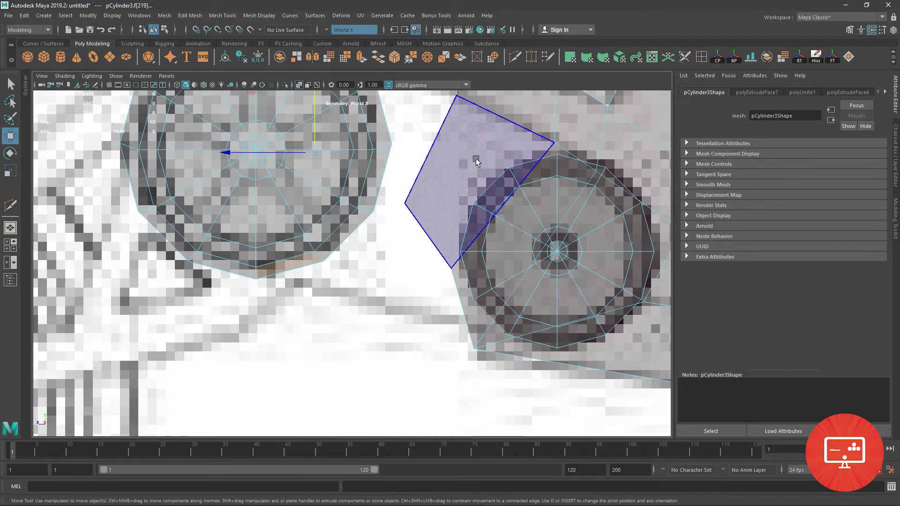
key("space")
key("space")
left_click_drag(426, 236, 399, 148, "alt")
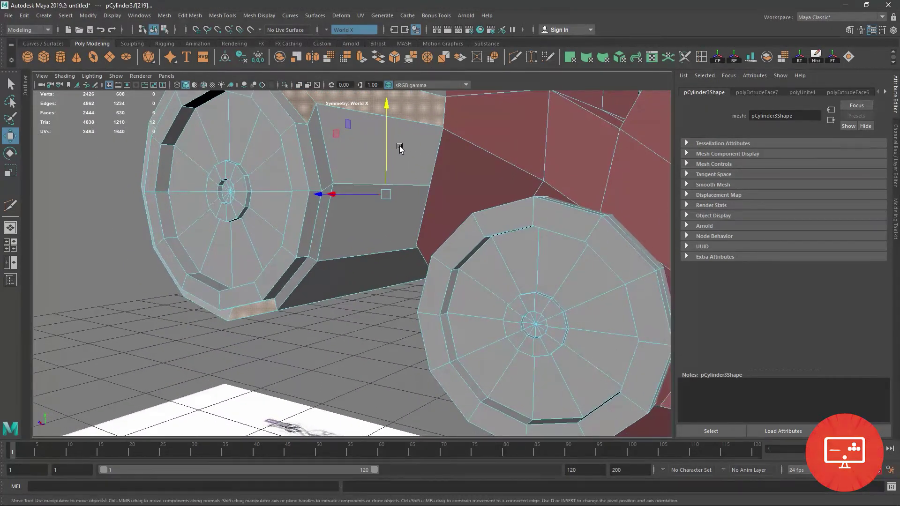
mouse_move(370, 237)
left_mouse_down("alt")
mouse_move(329, 305)
mouse_move(373, 247)
left_mouse_up("alt")
Step: Select the ring of side faces on the body and add the face above
left_click(317, 316)
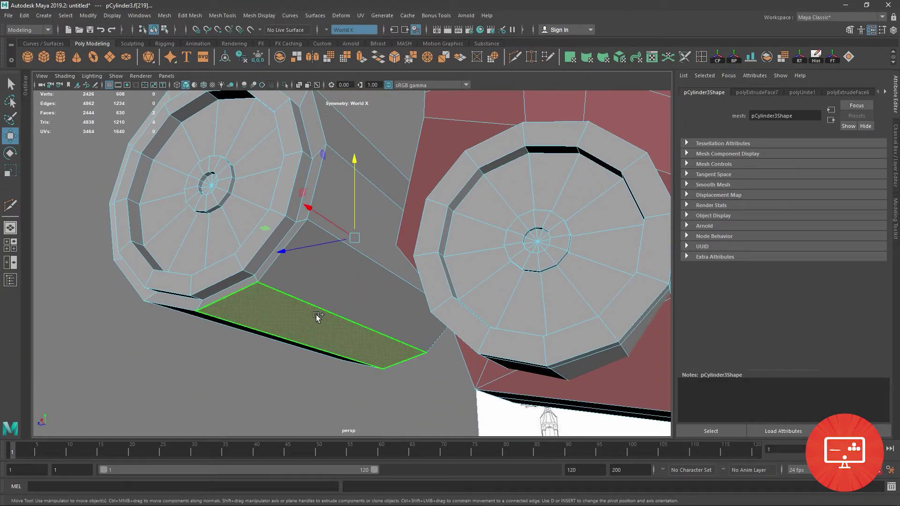
double_click(316, 315)
left_click(316, 318)
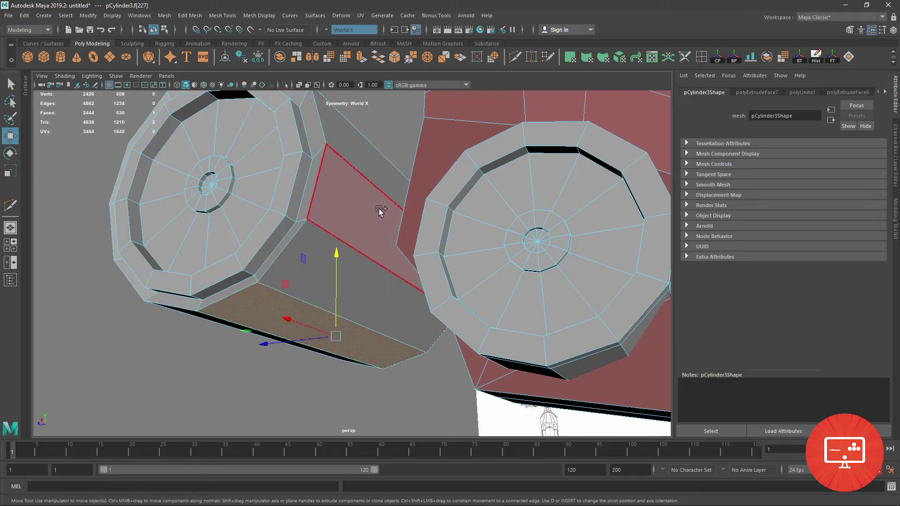
double_click(378, 155, "shift")
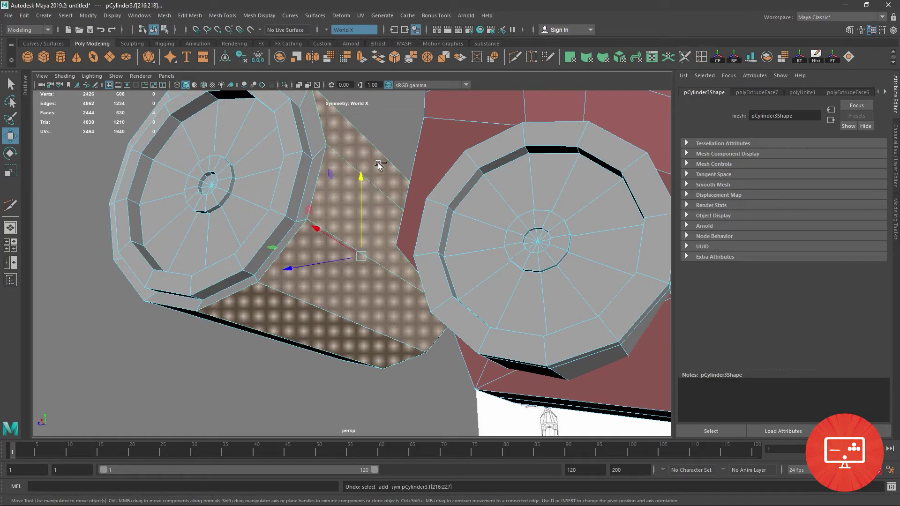
left_click_drag(378, 162, 378, 289, "alt")
left_click(375, 220, "shift")
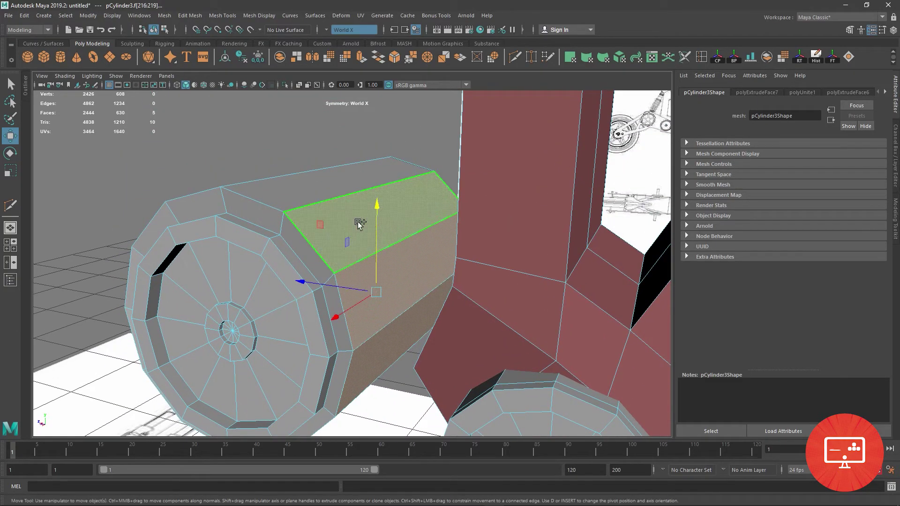
Step: Restore the four upper side faces f[216:219] and switch to Scale for extruding
key("space")
key("space")
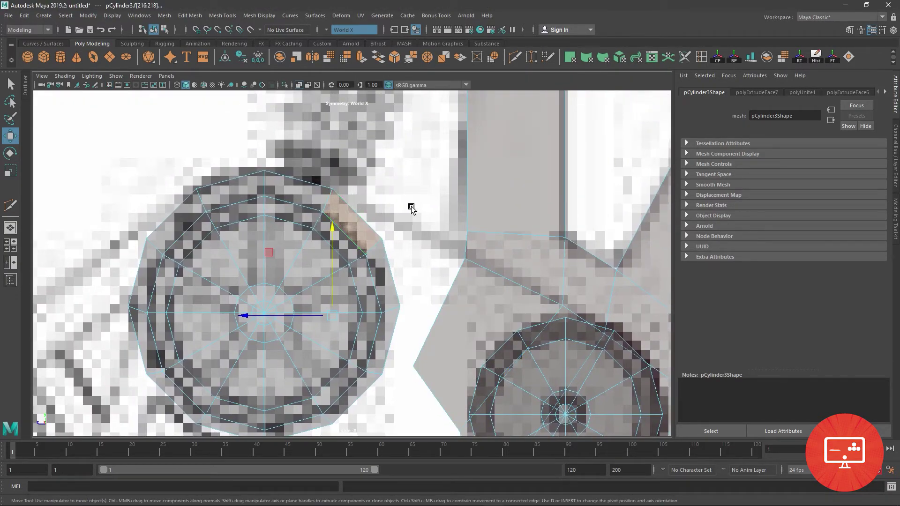
key("space")
key("space")
key("ctrl+z")
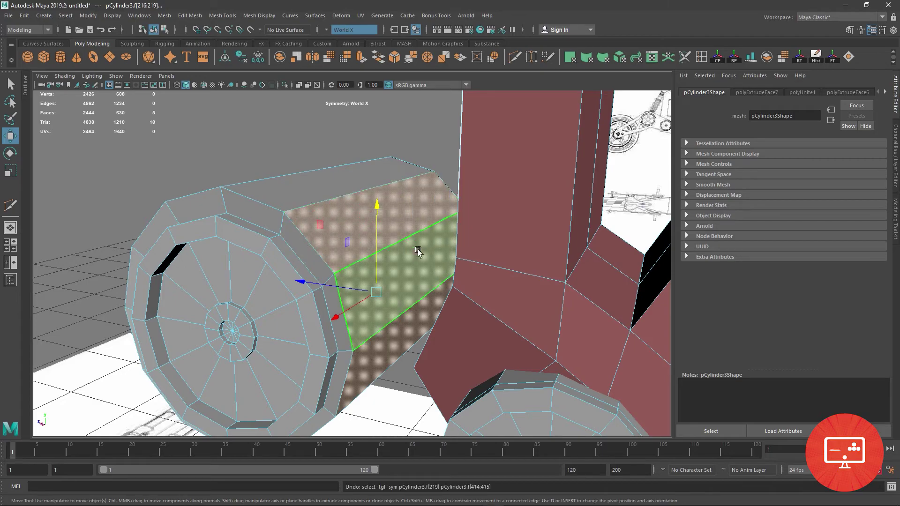
left_click_drag(418, 252, 373, 222, "alt")
scroll(373, 222, "down", 2)
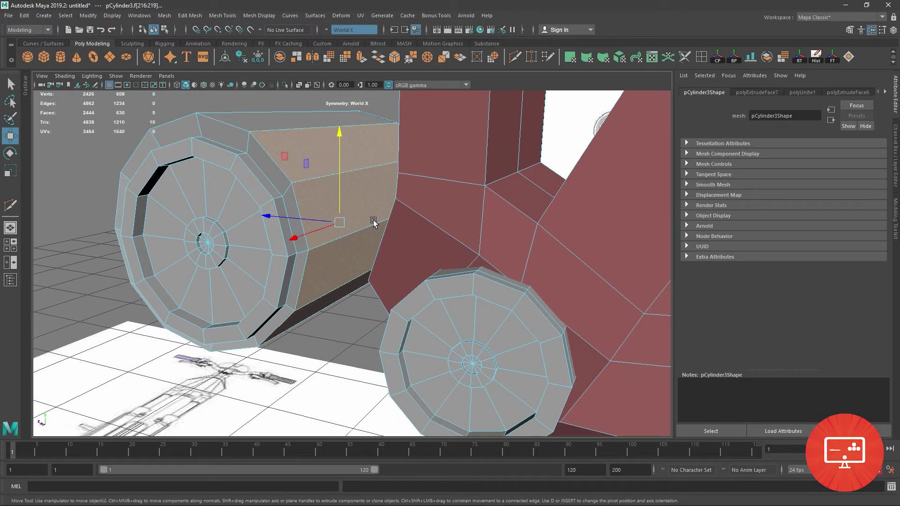
left_click(9, 172)
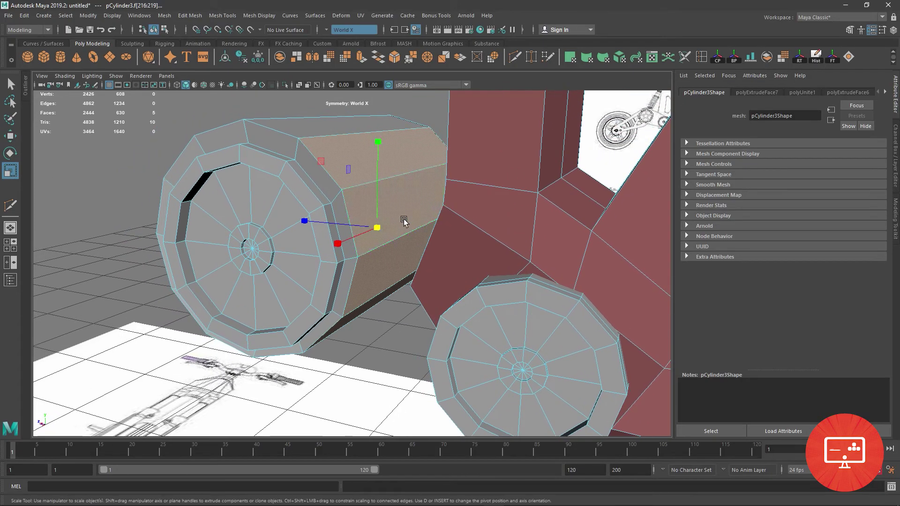
mouse_move(290, 216)
left_mouse_down("alt")
mouse_move(233, 179)
mouse_move(352, 189)
left_mouse_up("alt")
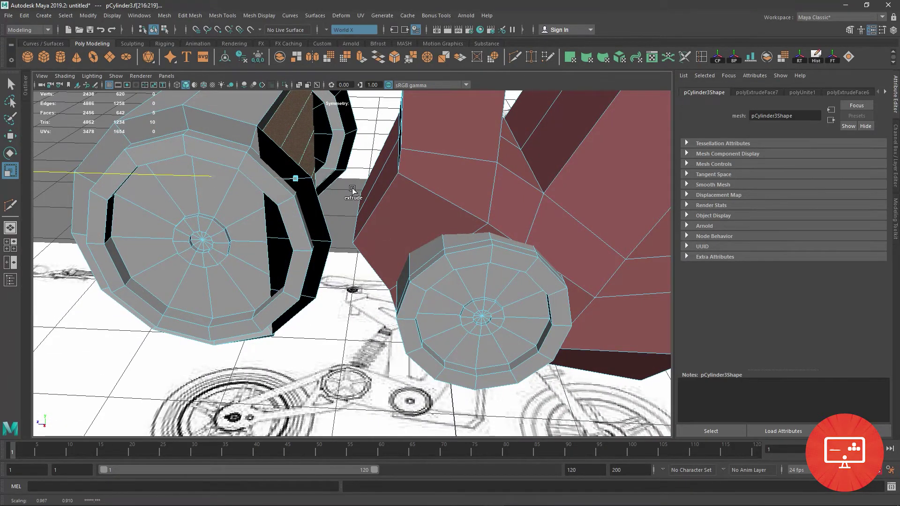
Step: Push the extruded faces outward along X and isolate the wheel model
key("w")
mouse_move(209, 190)
left_mouse_down()
mouse_move(303, 191)
mouse_move(291, 190)
left_mouse_up()
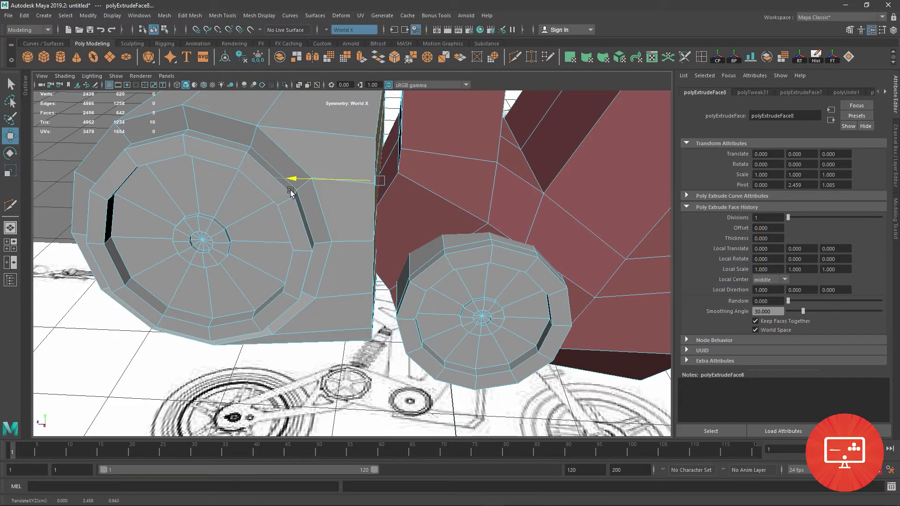
right_click_drag(341, 201, 343, 241)
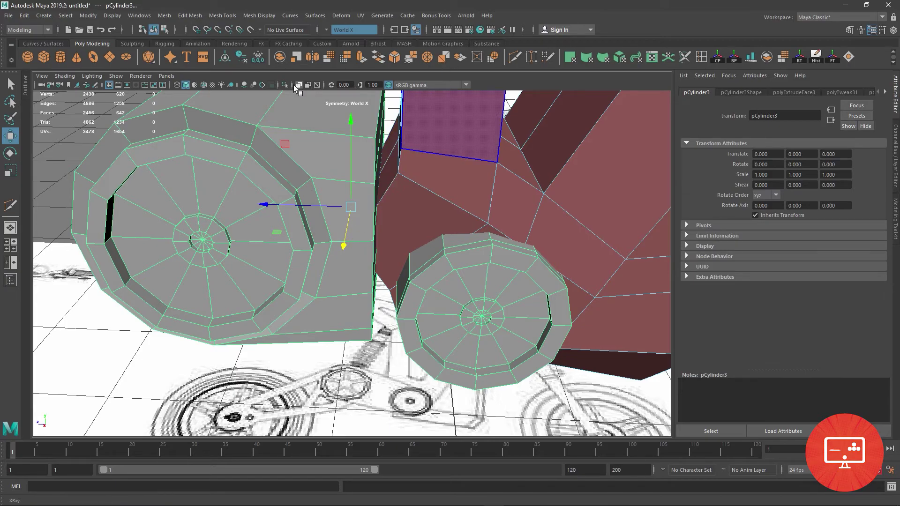
left_click(285, 84)
Step: Delete the five front faces of the body to leave an opening
mouse_move(492, 249)
left_mouse_down("alt")
mouse_move(452, 257)
mouse_move(568, 241)
mouse_move(413, 221)
left_mouse_up("alt")
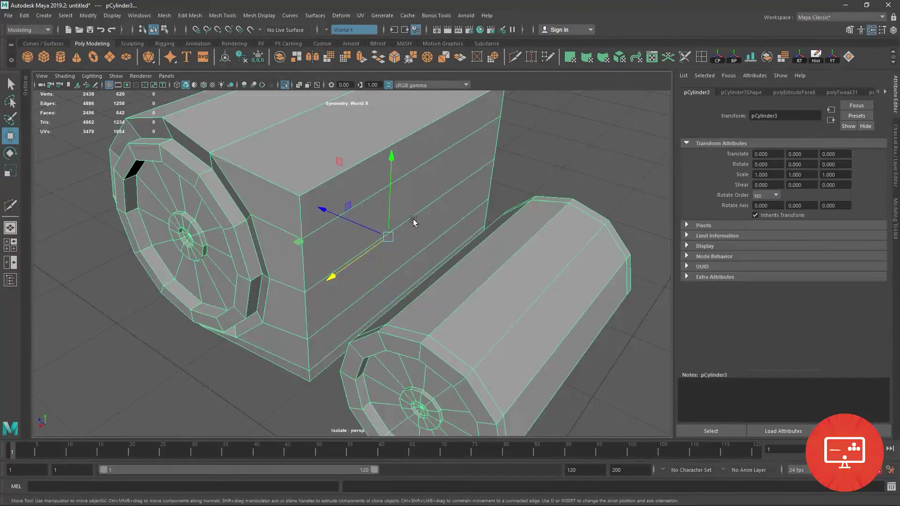
right_click_drag(361, 182, 371, 194)
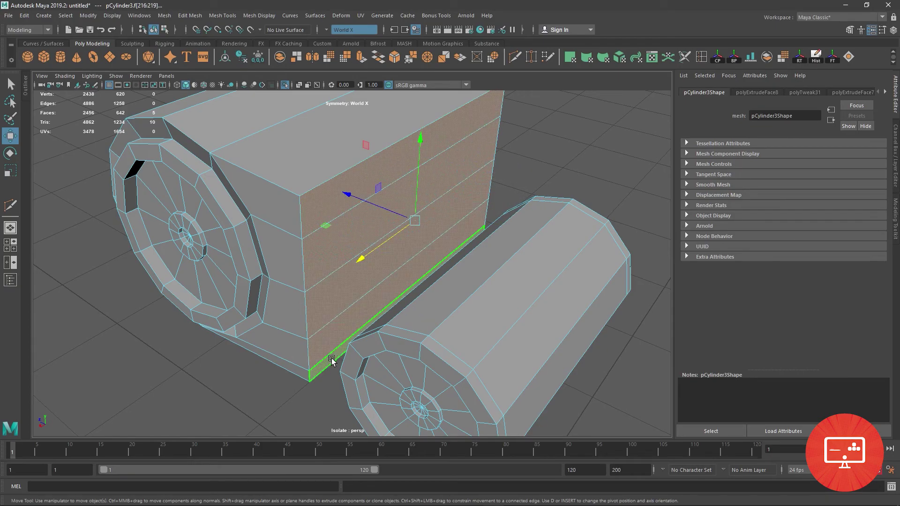
key("Delete")
mouse_move(469, 302)
left_mouse_down("alt")
mouse_move(542, 275)
mouse_move(480, 253)
left_mouse_up("alt")
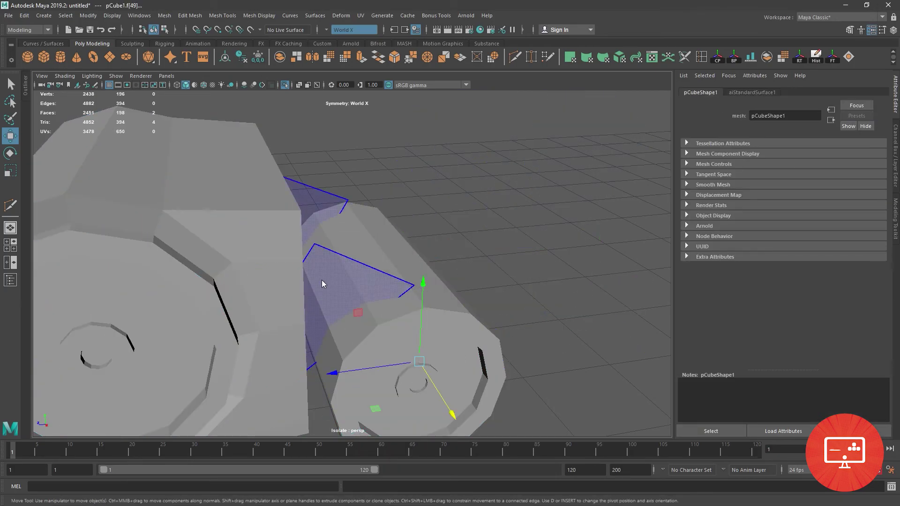
Step: Clear the selection and pick the top face f[16] of the second wheel cylinder
right_click_drag(322, 283, 392, 215)
left_click(427, 364)
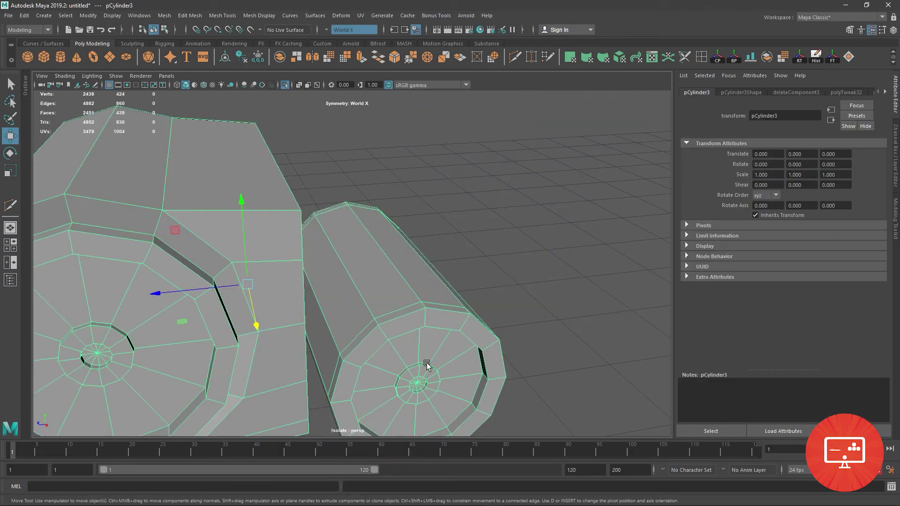
key("space")
key("space")
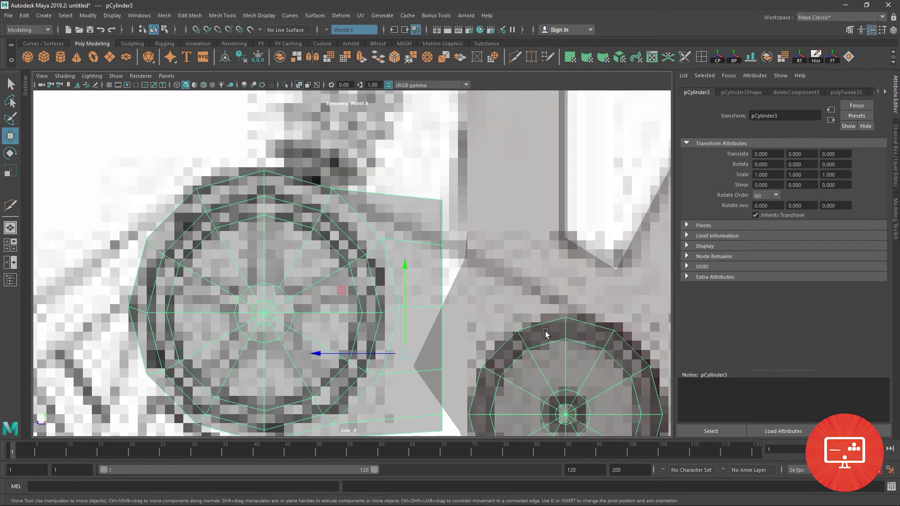
middle_click_drag(526, 379, 384, 225, "alt")
scroll(384, 238, "up", 2)
right_click_drag(384, 238, 392, 315)
left_click(392, 315)
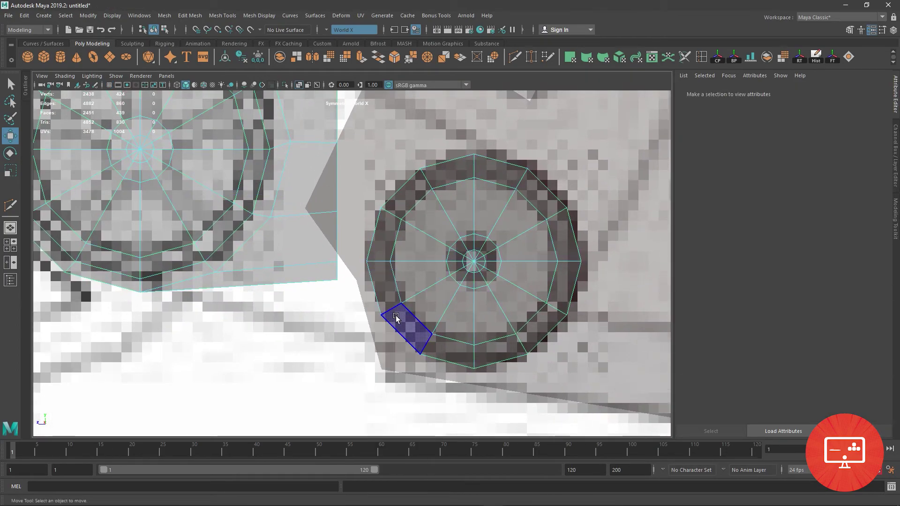
left_click(399, 343)
left_click(491, 164, "shift")
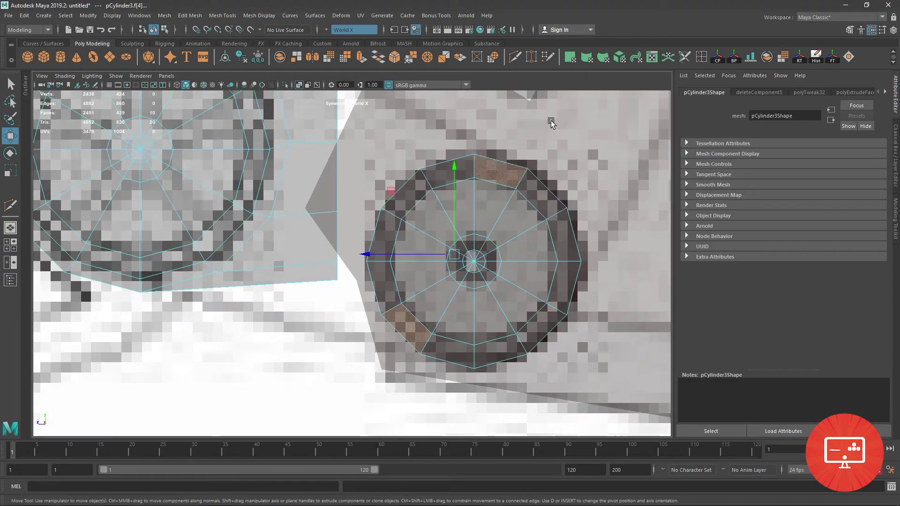
key("space")
key("space")
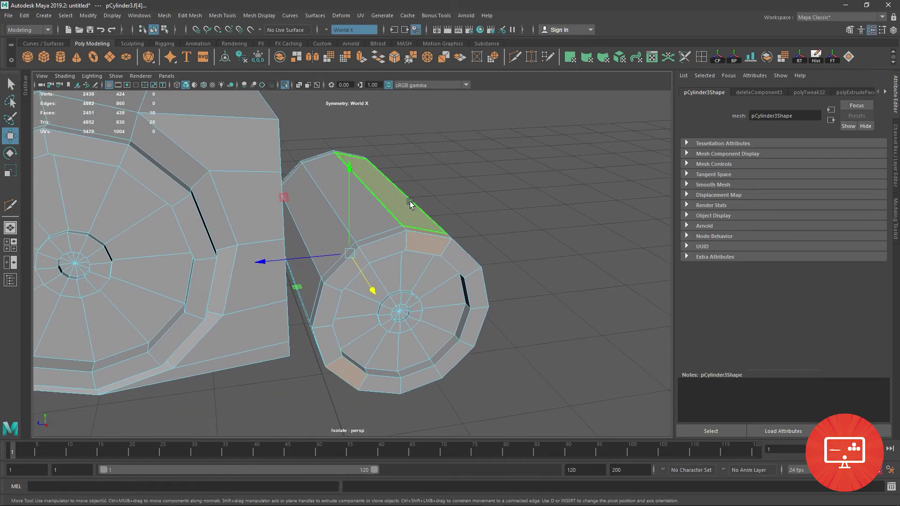
left_click(410, 204)
Step: Extend to six top faces f[16:21], extrude them and stretch toward the first wheel's body
mouse_move(309, 328)
left_mouse_down("alt")
mouse_move(399, 189)
mouse_move(399, 255)
mouse_move(320, 313)
mouse_move(299, 314)
mouse_move(412, 375)
left_mouse_up("alt")
double_click(321, 315, "shift")
mouse_move(371, 315)
left_mouse_down("shift")
mouse_move(335, 314)
mouse_move(420, 320)
mouse_move(376, 239)
mouse_move(405, 259)
left_mouse_up("shift")
key("r")
key("w")
key("r")
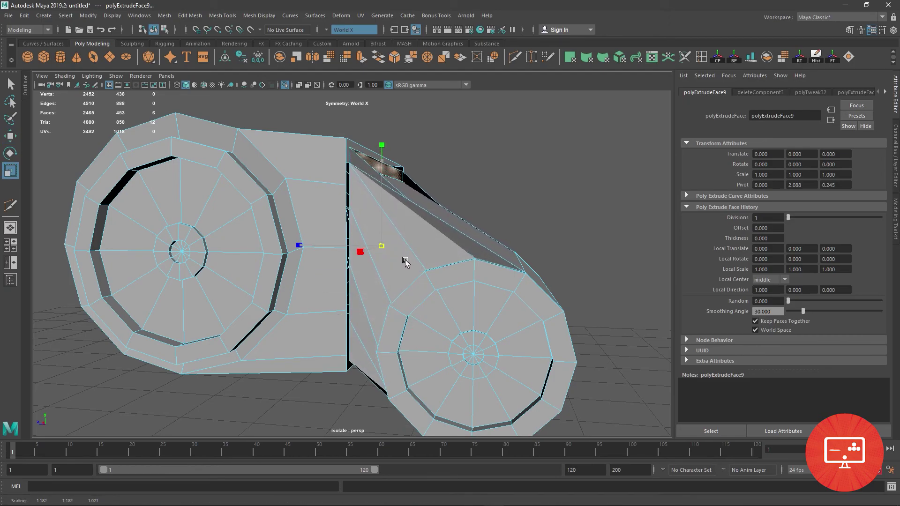
Step: Recover the extruded bridge face selection and lower it along Y toward the second wheel
left_click(405, 260)
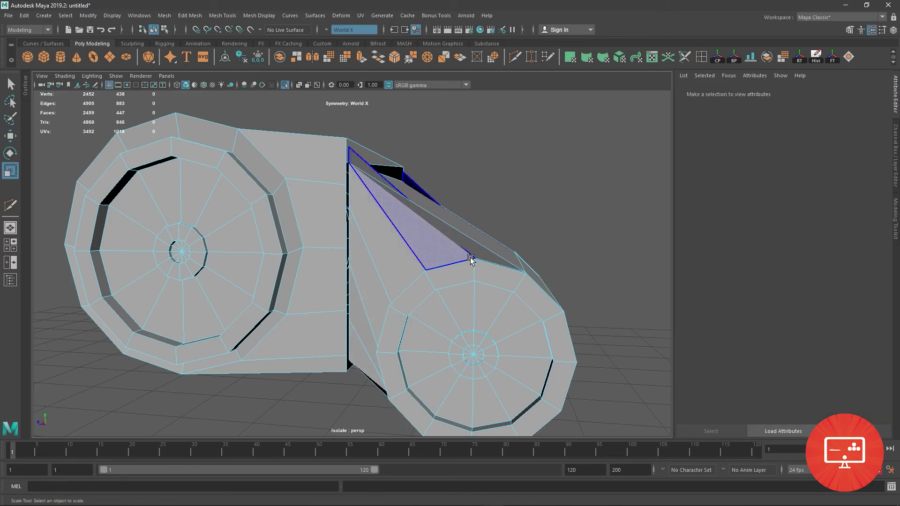
mouse_move(488, 235)
left_mouse_down("alt")
mouse_move(455, 249)
mouse_move(421, 243)
mouse_move(456, 227)
mouse_move(512, 279)
mouse_move(476, 288)
mouse_move(434, 258)
mouse_move(431, 240)
mouse_move(403, 216)
left_mouse_up("alt")
scroll(422, 244, "up", 3)
scroll(414, 241, "down", 2)
key("ctrl+z")
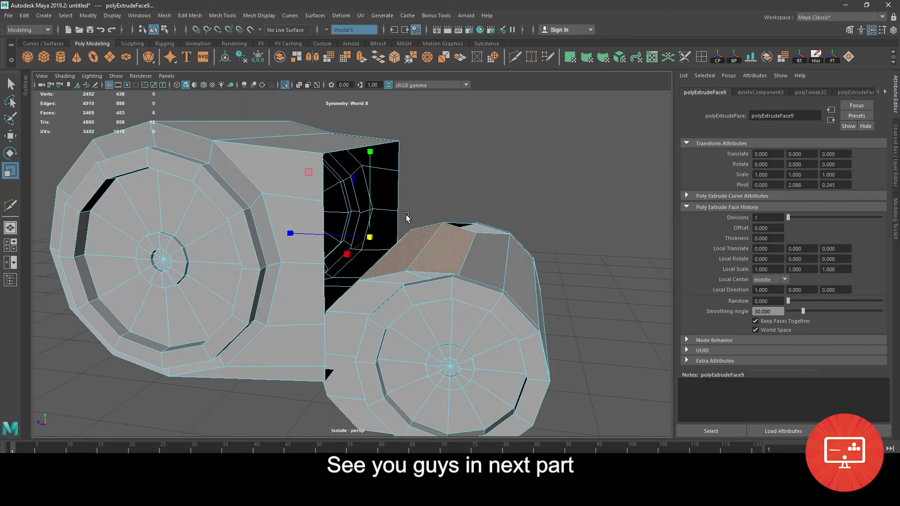
left_click_drag(374, 127, 373, 152)
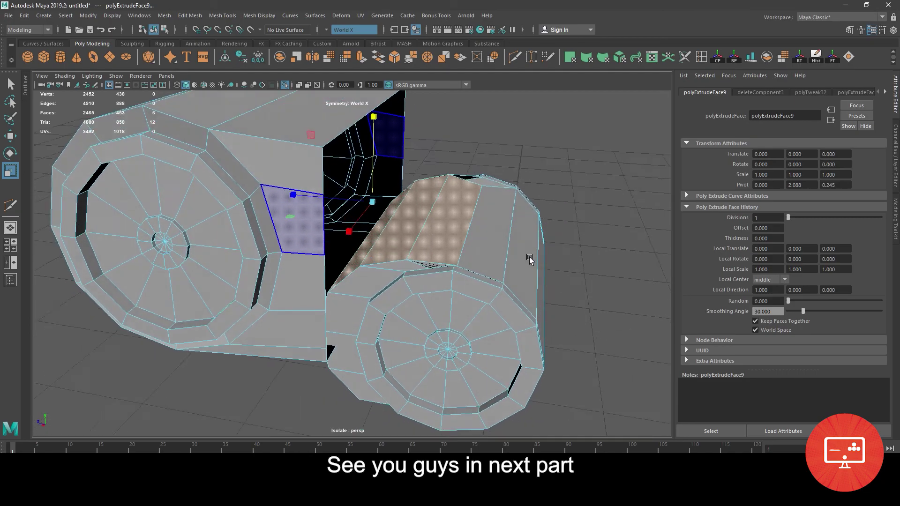
left_click_drag(533, 246, 516, 255, "alt")
scroll(491, 265, "up", 4)
scroll(490, 264, "down", 3)
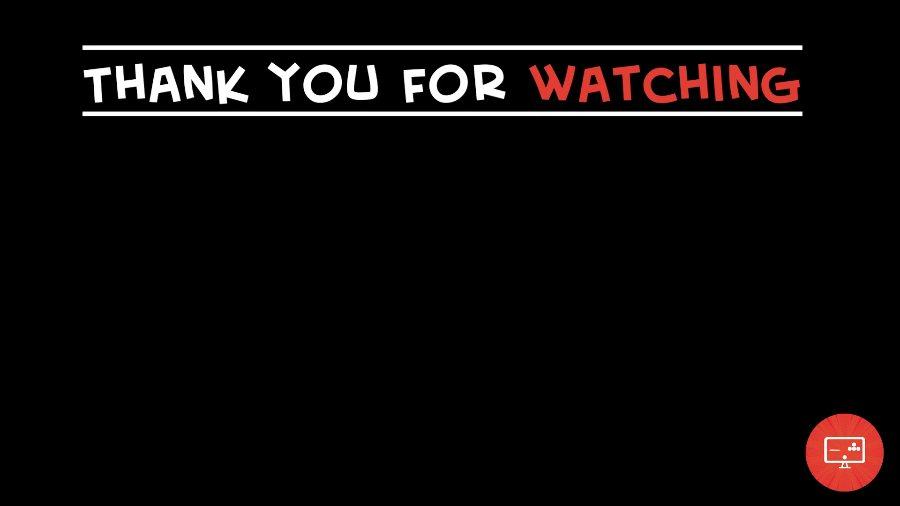